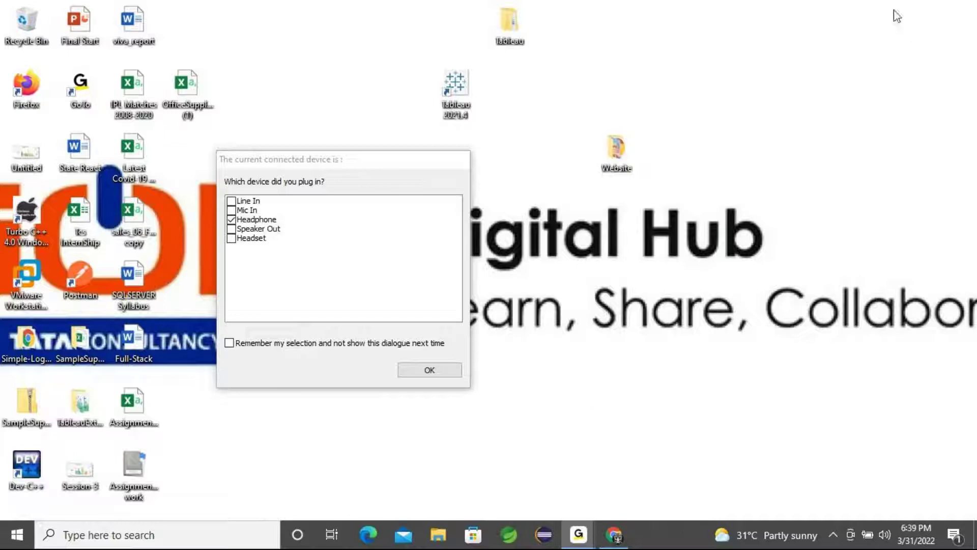
Step: Dismiss the audio device prompt and copy the FindPerformer workbook from the Tableau Session-3 folder inside the desktop's Tableau folder
click(448, 372)
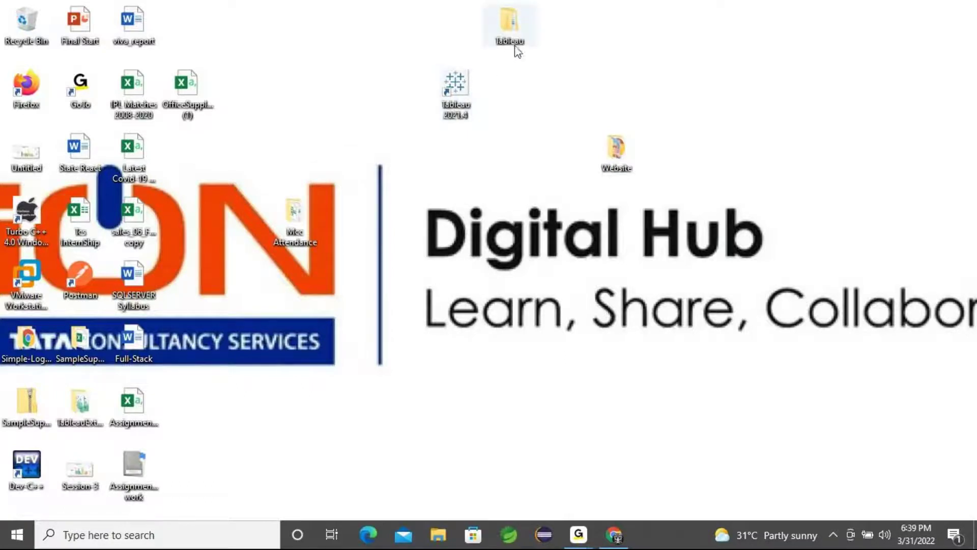
double_click(509, 29)
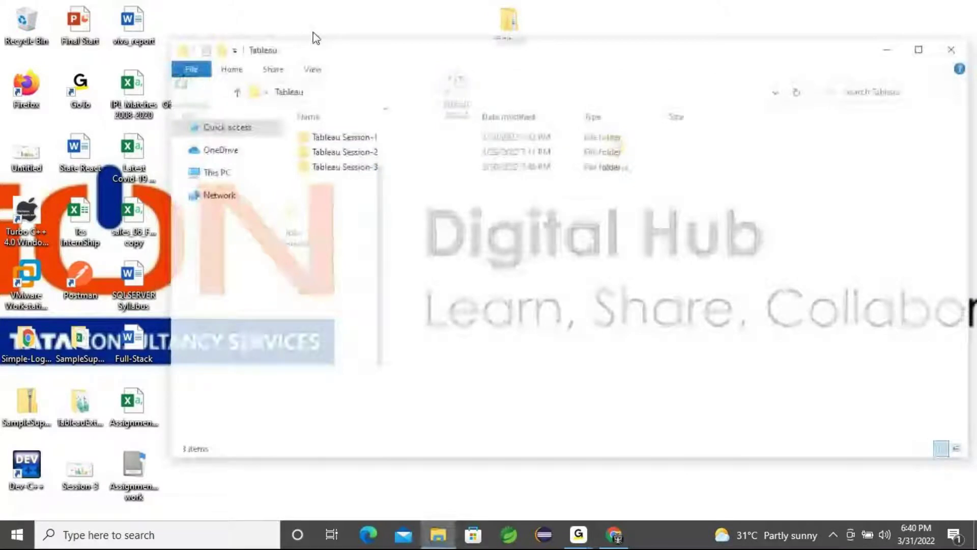
drag(505, 54, 398, 54)
double_click(245, 167)
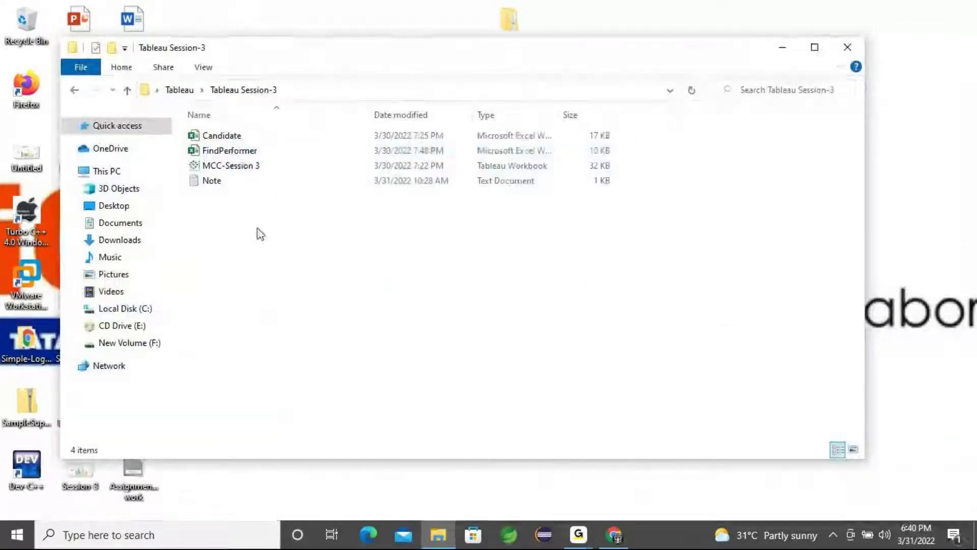
click(230, 151)
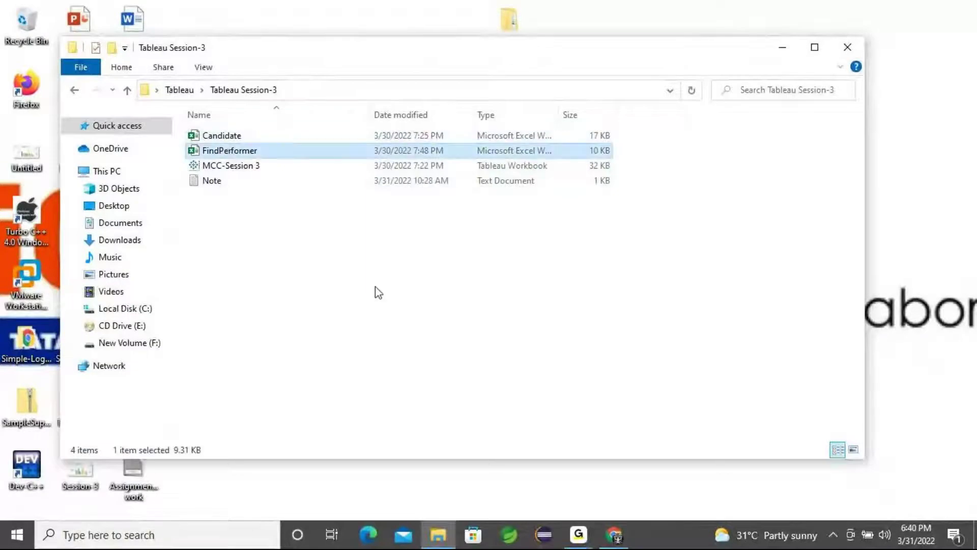
Step: Create a folder named Tableau Session-4 in the parent Tableau folder
click(122, 96)
click(235, 250)
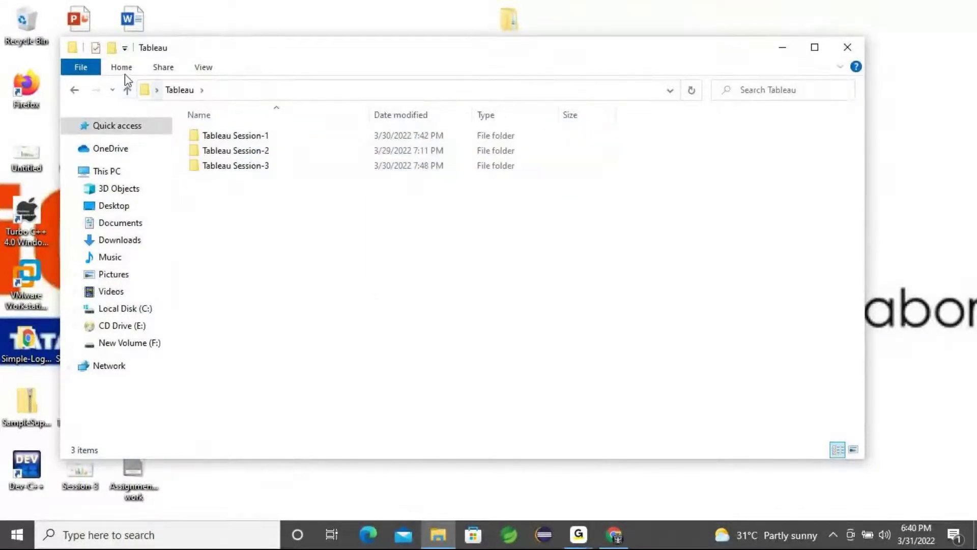
click(112, 48)
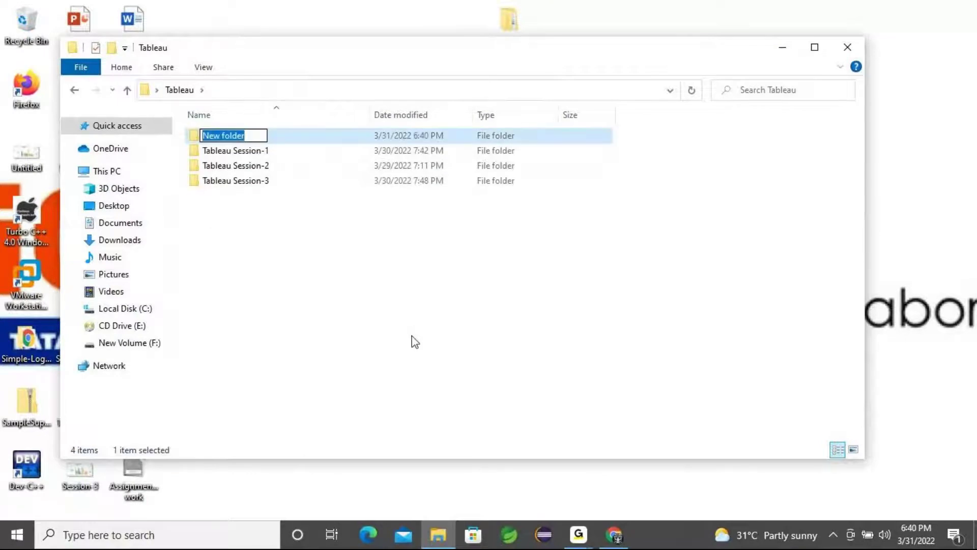
text(Teab)
key(BackSpace)
key(BackSpace)
key(BackSpace)
text(ableau Session-4)
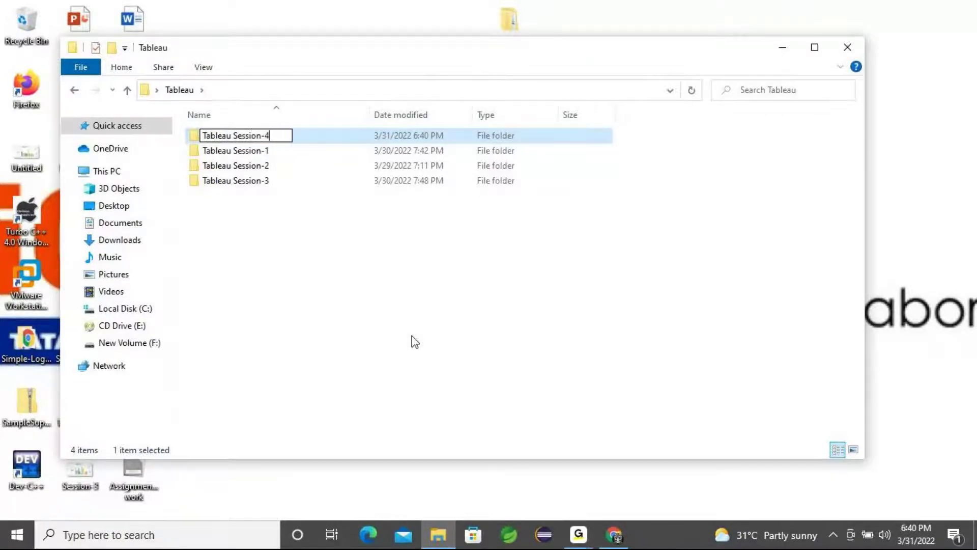
key(Return)
Step: Paste the copied FindPerformer workbook into the Tableau Session-4 folder
double_click(237, 135)
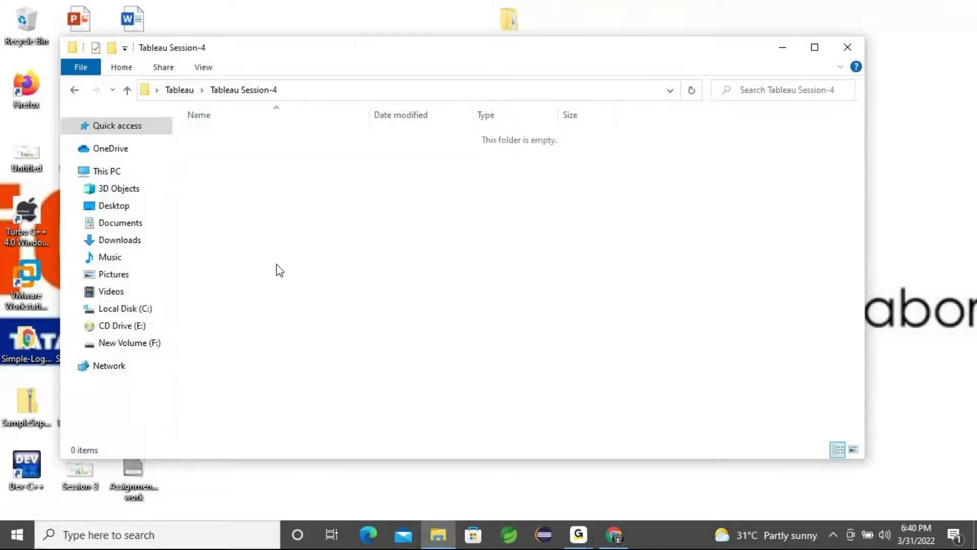
key(ctrl+v)
click(279, 279)
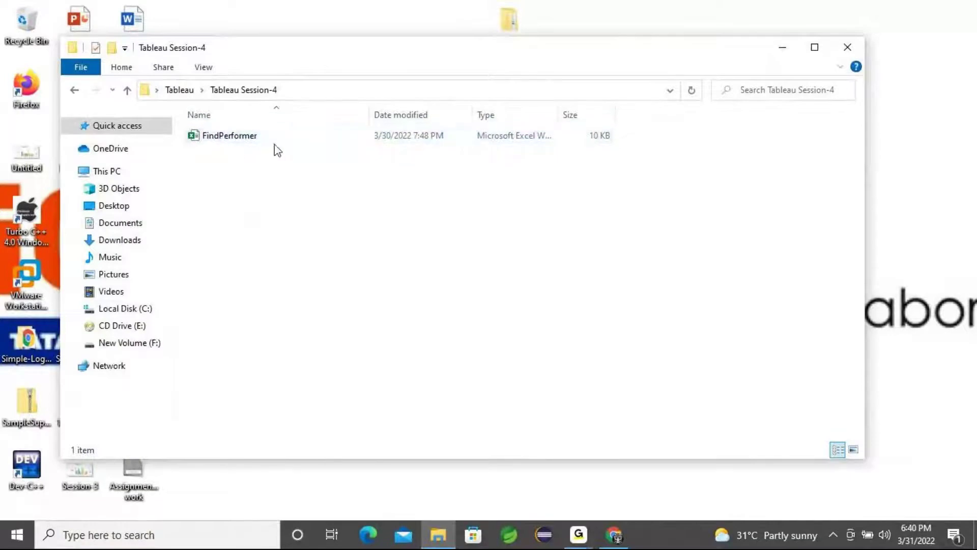
Step: Open the pasted FindPerformer workbook and examine its performance conditions and the Status column, D2 to D18
double_click(257, 143)
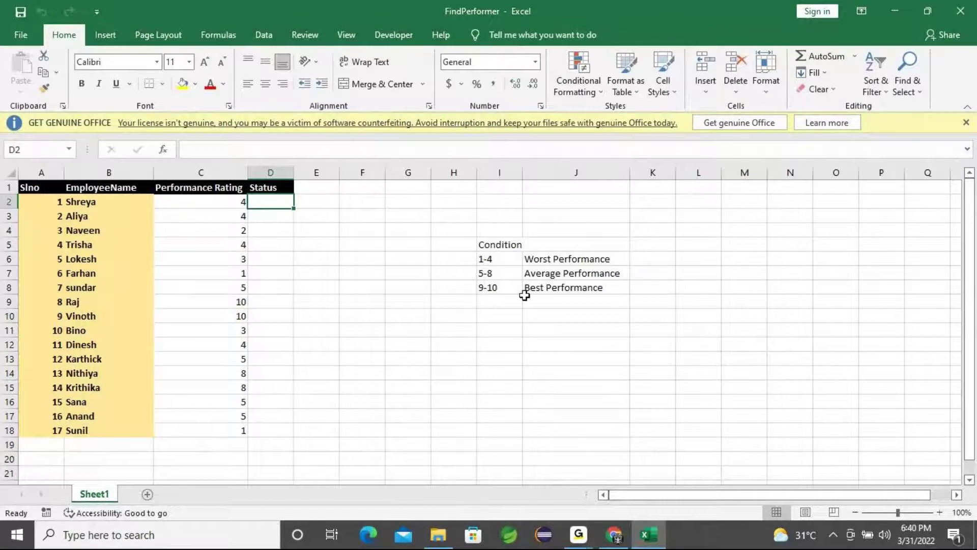
click(539, 274)
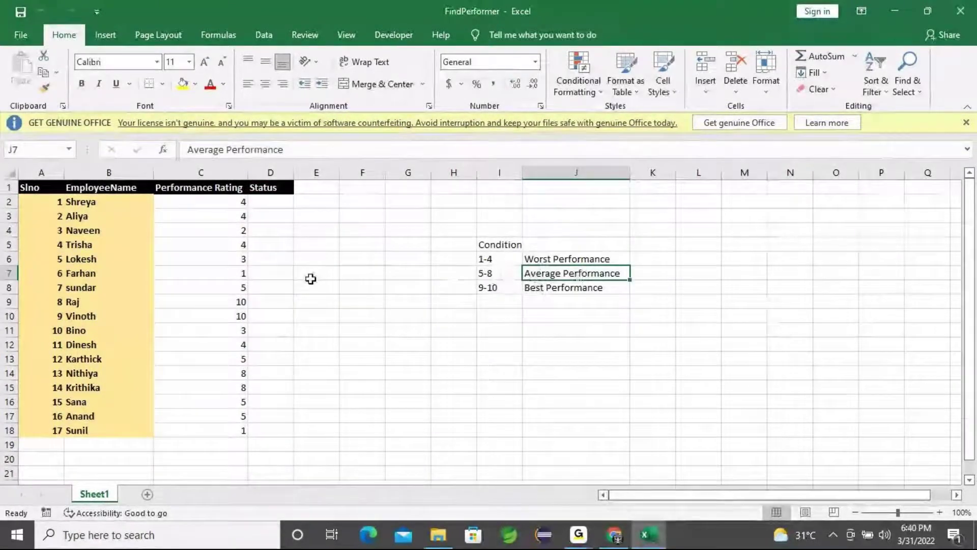
drag(268, 202, 276, 430)
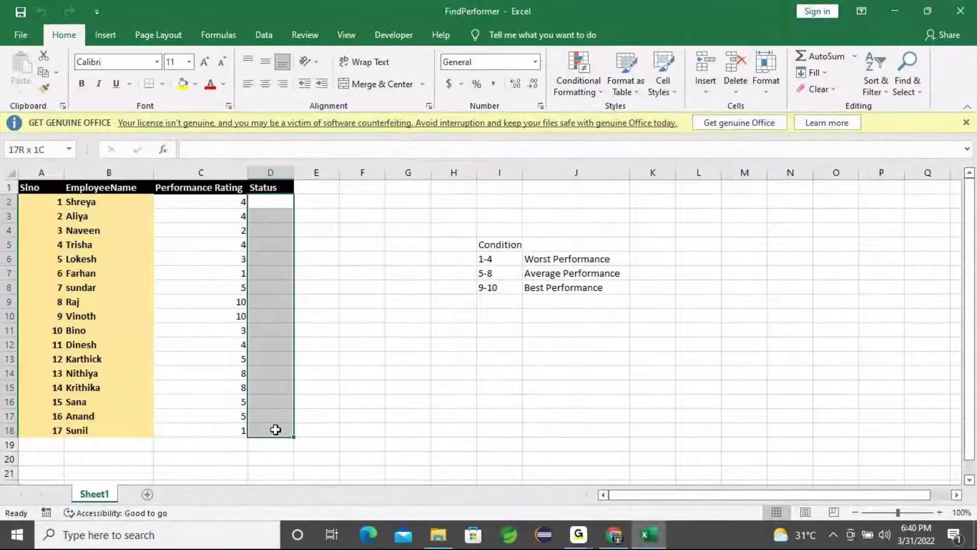
double_click(281, 204)
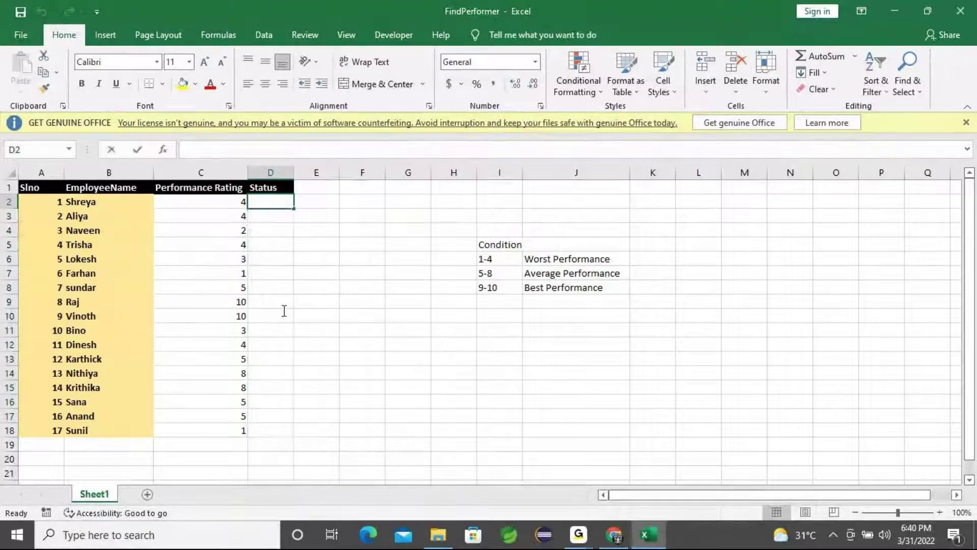
click(288, 331)
drag(273, 202, 279, 427)
click(377, 349)
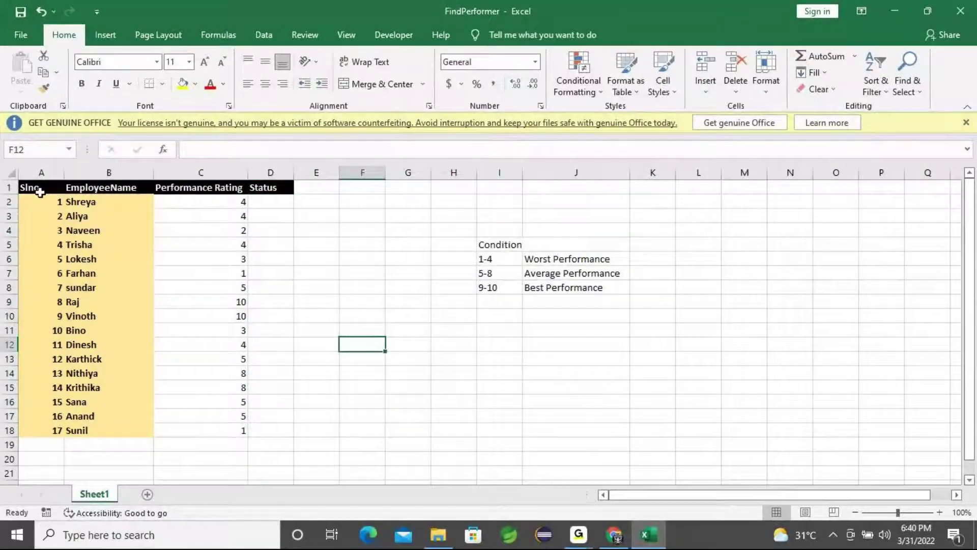
Step: Review the employee records in A2:C18, the Performance Rating column and the Status cells that the conditions apply to
drag(38, 202, 208, 427)
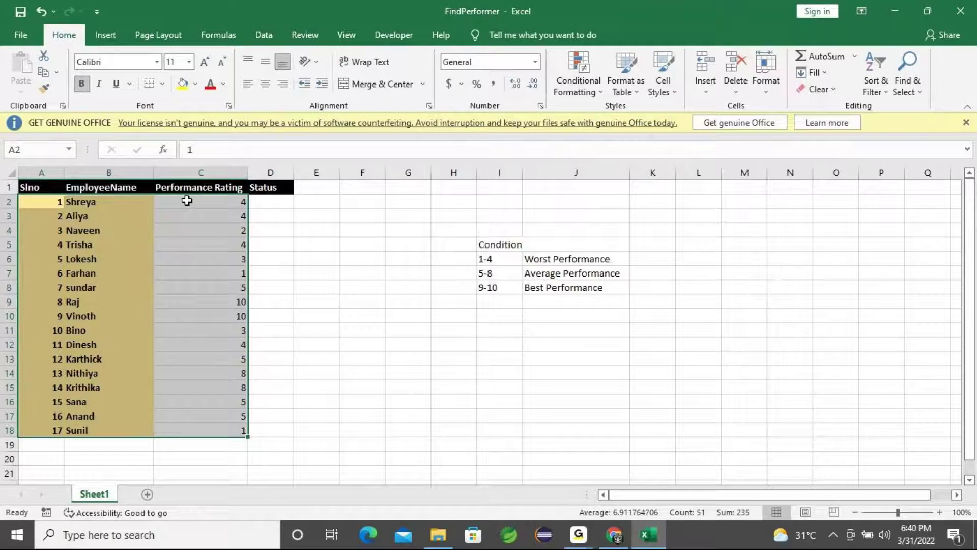
drag(187, 201, 191, 431)
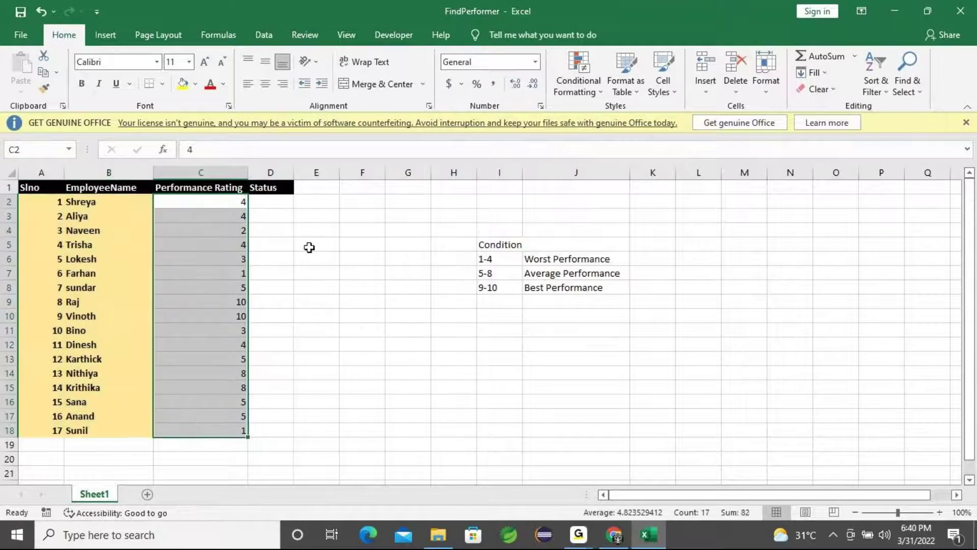
drag(279, 209, 266, 428)
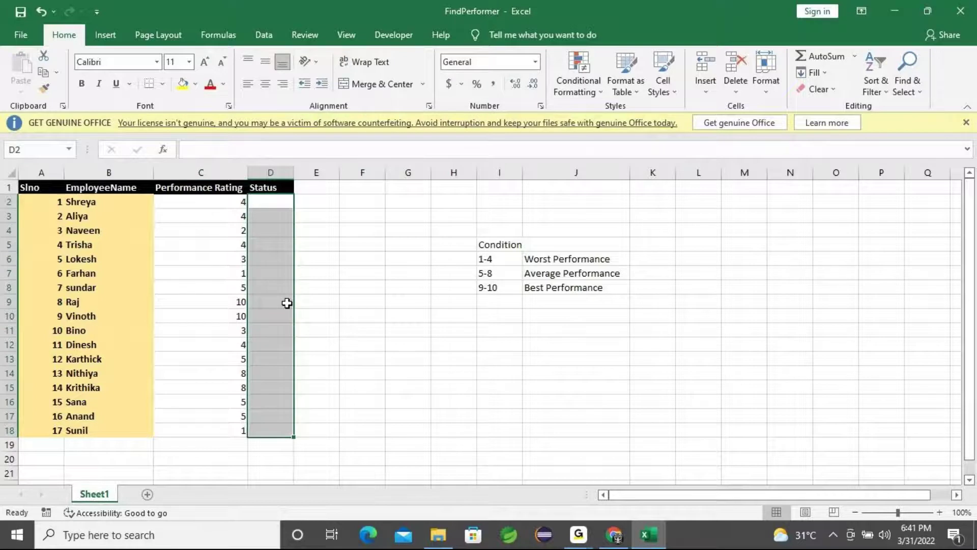
drag(267, 206, 271, 431)
click(327, 272)
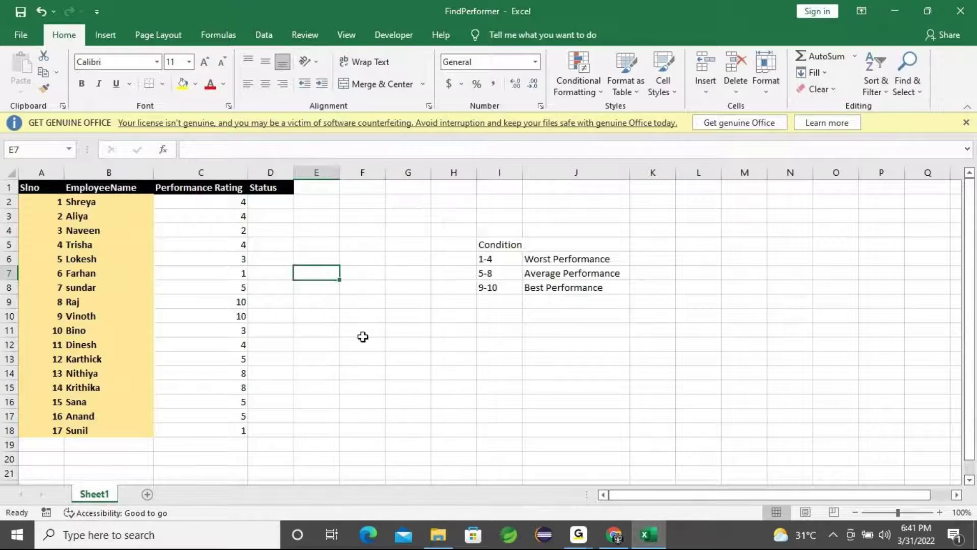
click(648, 284)
Step: Minimize the workbook and folder windows, launch Tableau 2021.4 and continue its trial
click(896, 11)
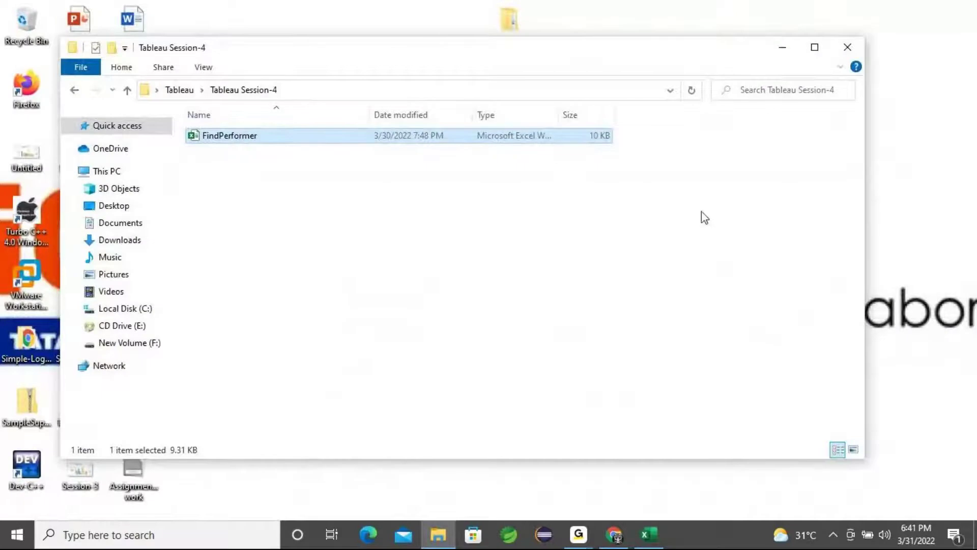
click(784, 47)
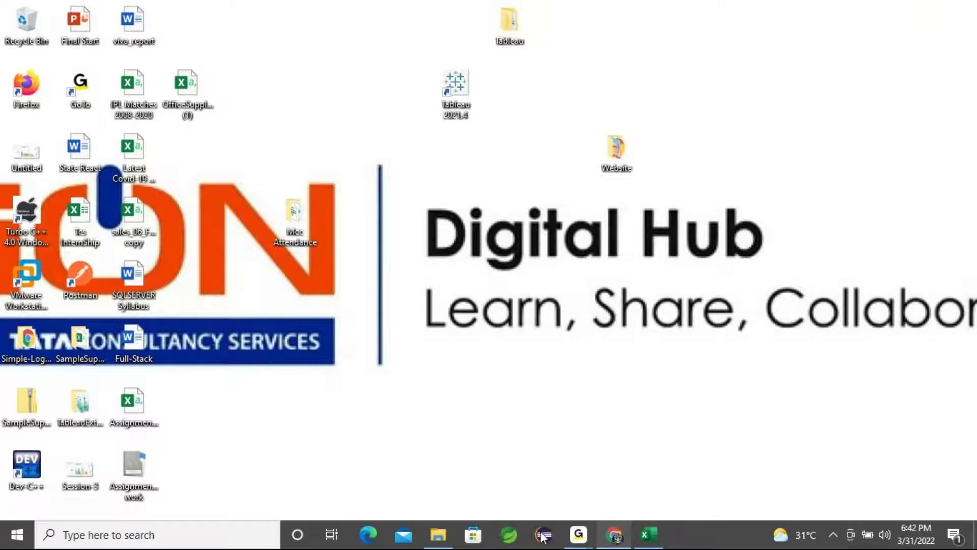
click(188, 538)
text(tablea)
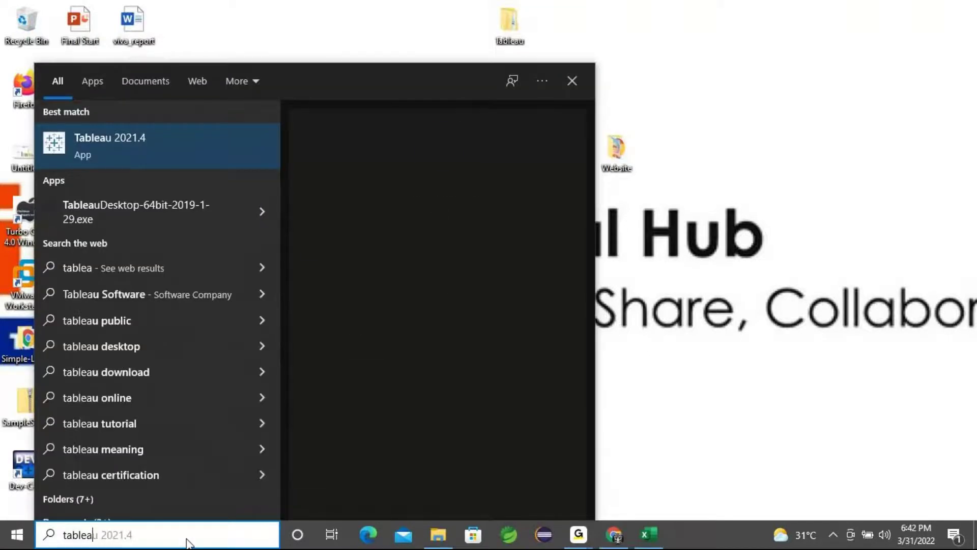
click(147, 139)
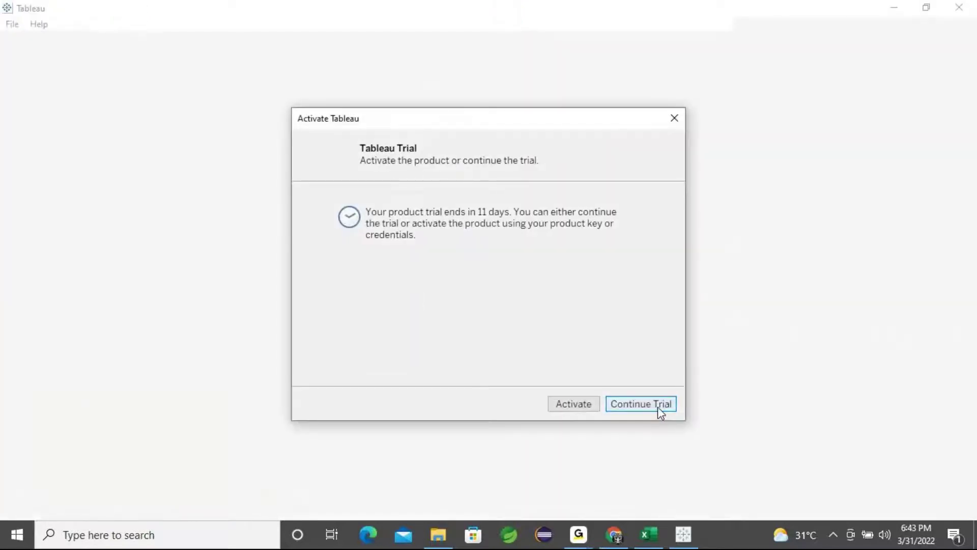
click(662, 411)
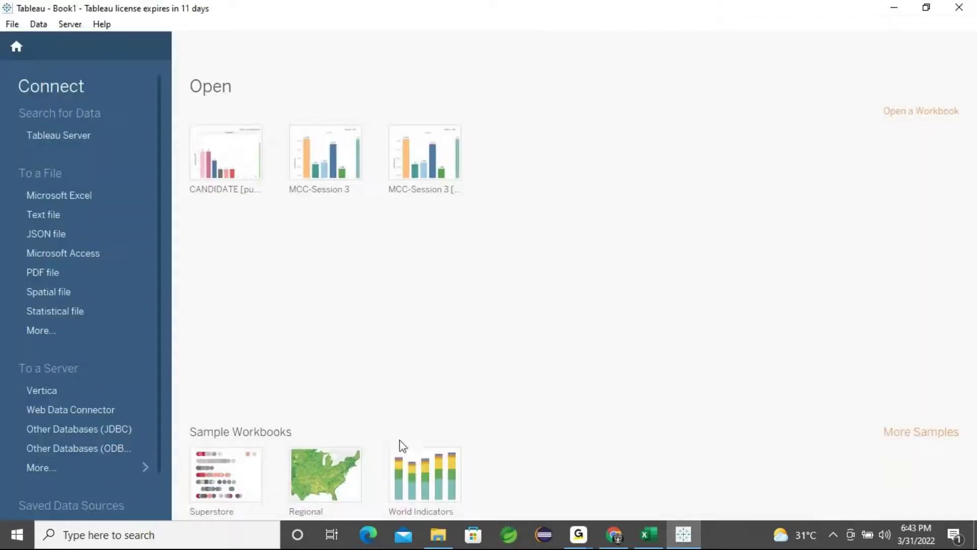
Step: Minimize Tableau and check the contents of the Tableau Session-4 folder in File Explorer
click(893, 8)
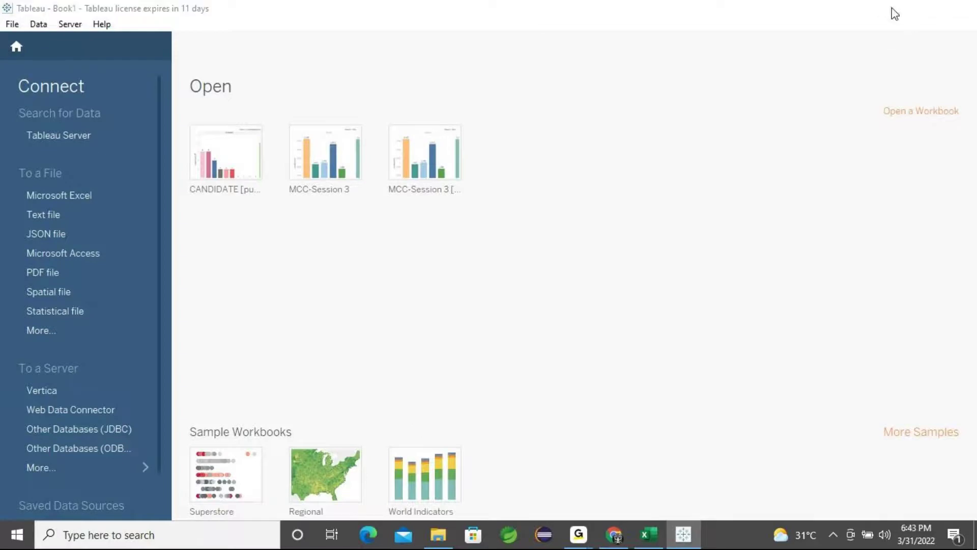
double_click(511, 46)
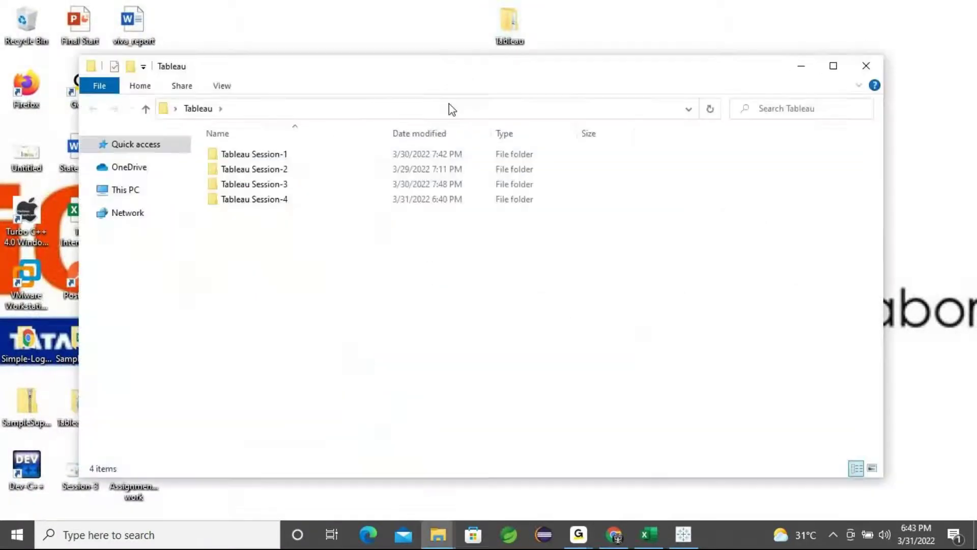
double_click(267, 204)
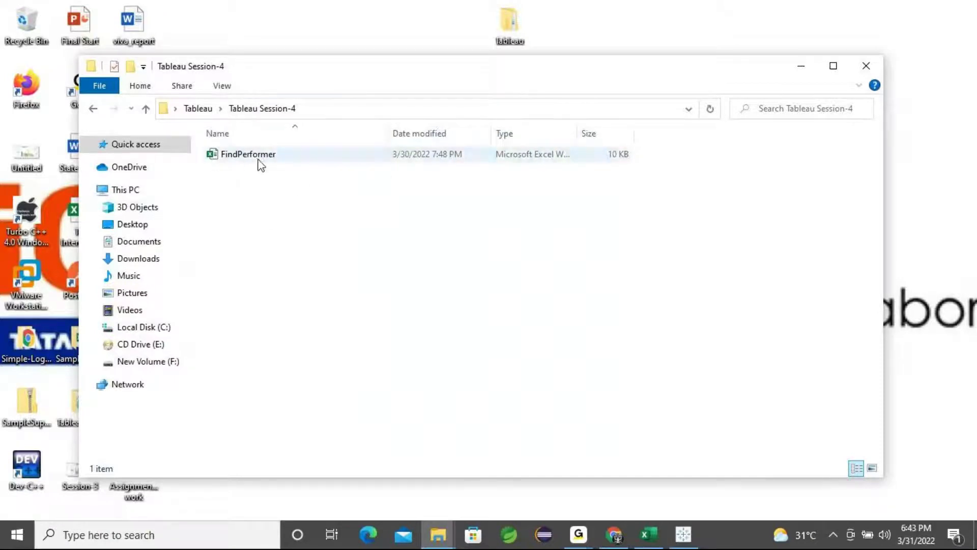
drag(353, 76, 403, 59)
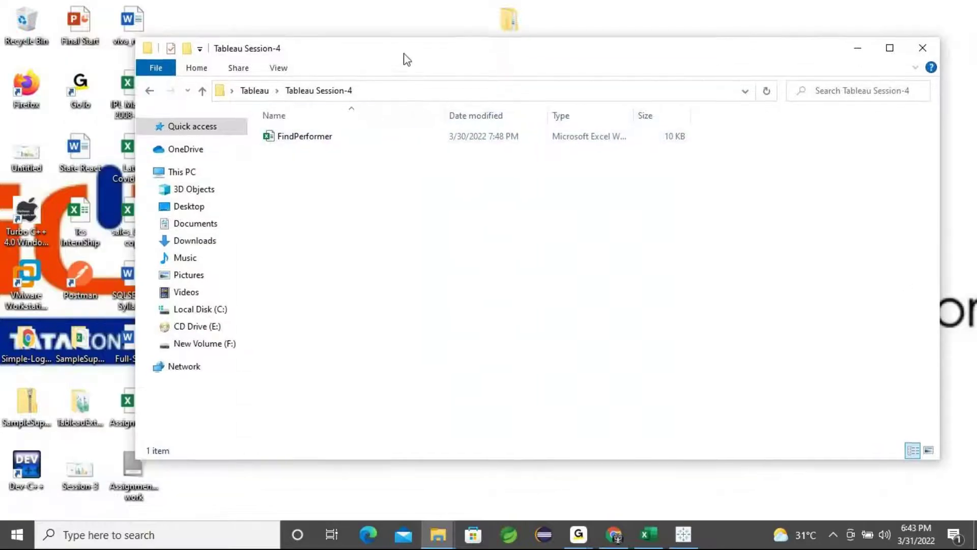
Step: Switch to Tableau, connect to the FindPerformer Excel workbook in Desktop > Tableau > Tableau Session-4, and widen the data preview grid
click(682, 535)
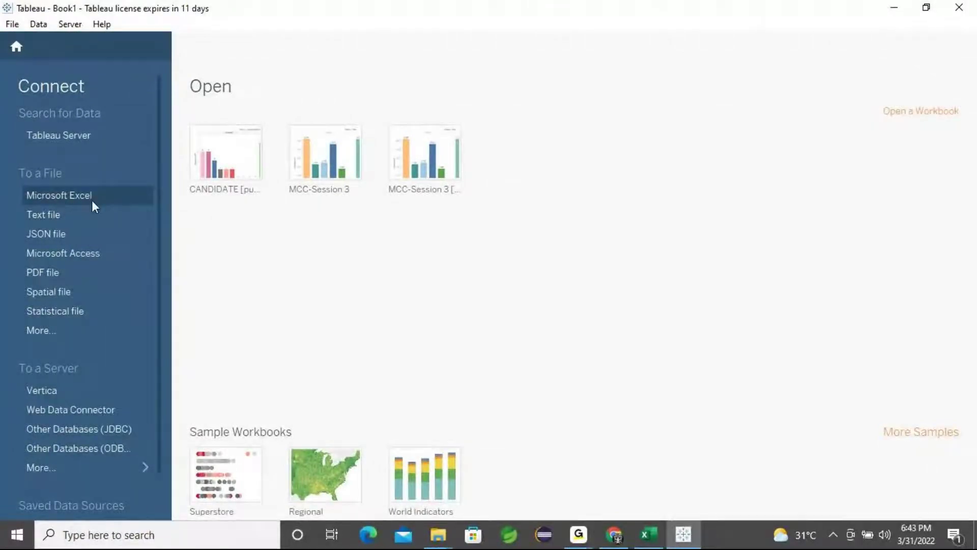
click(63, 195)
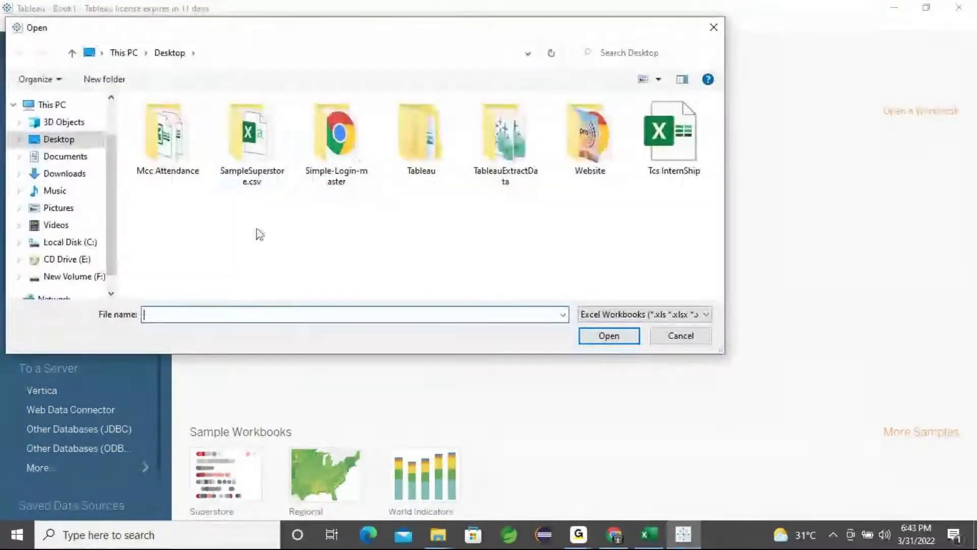
click(435, 161)
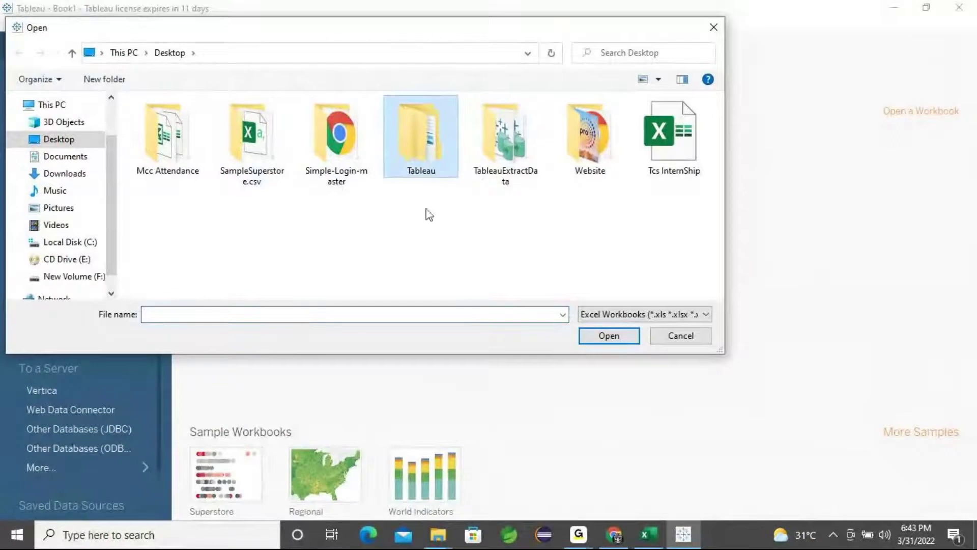
double_click(420, 157)
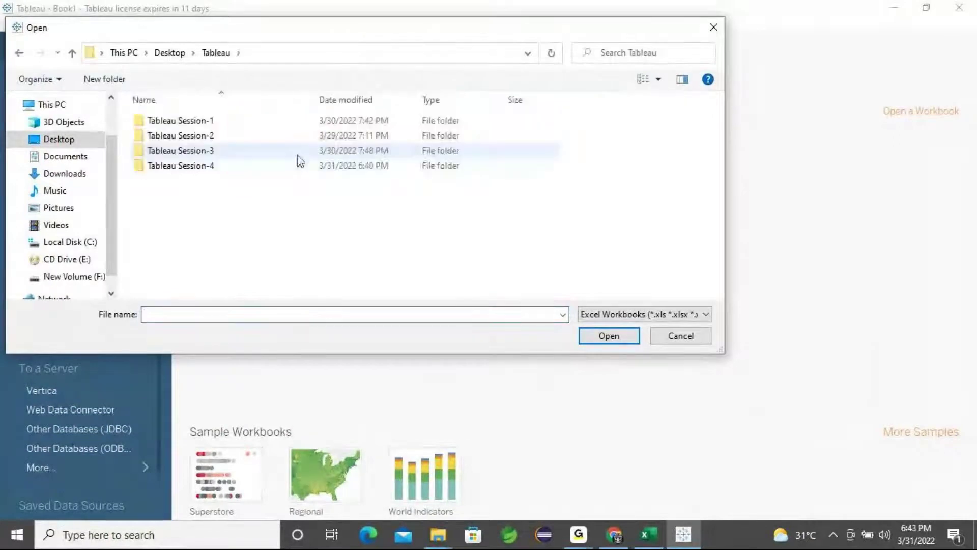
double_click(203, 167)
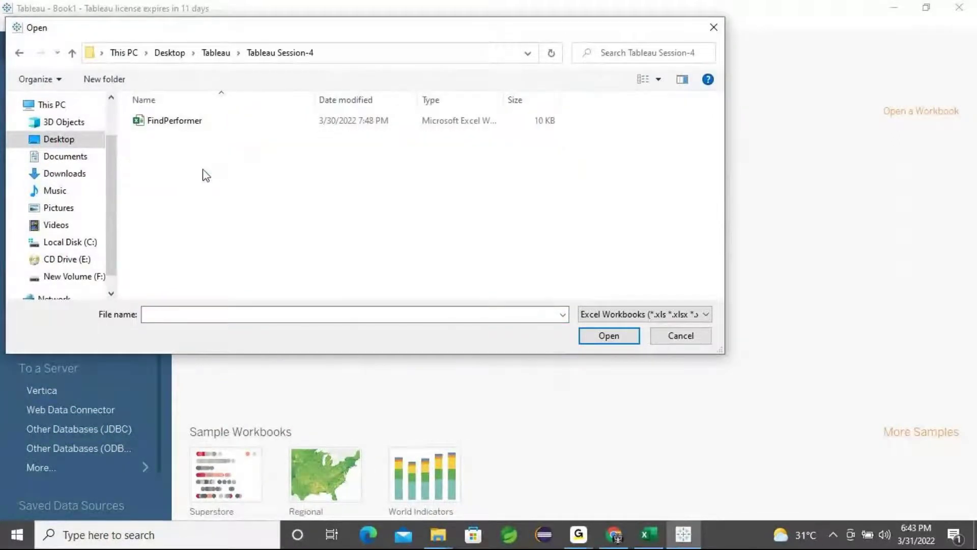
click(191, 127)
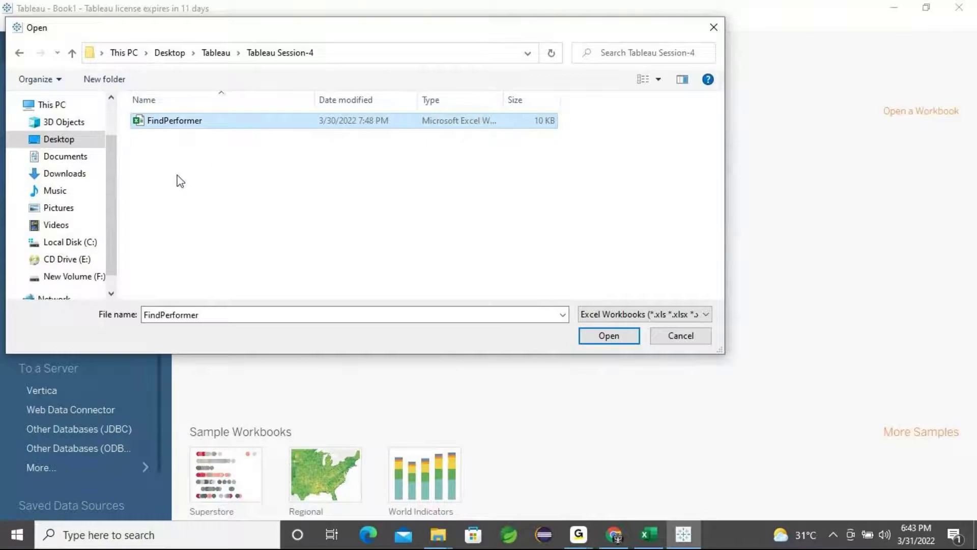
click(587, 333)
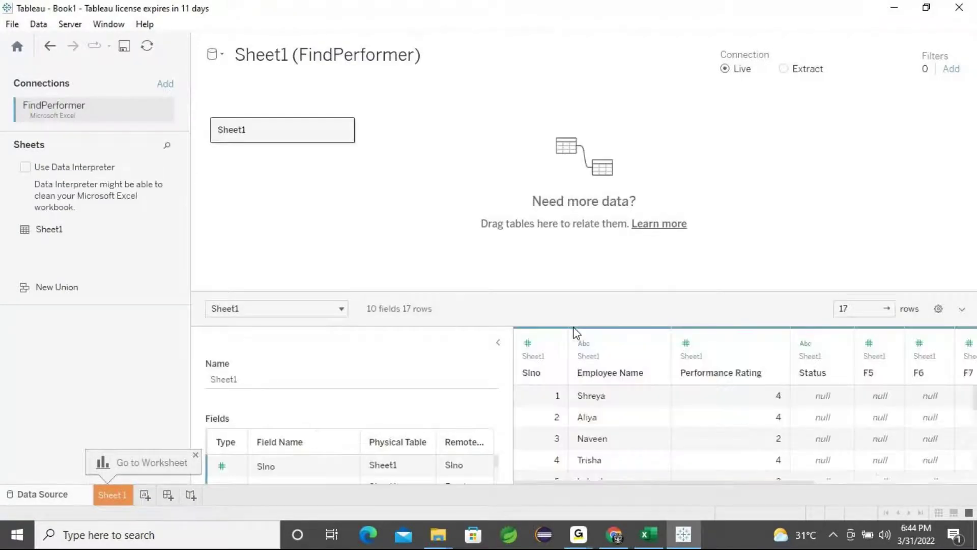
drag(511, 353, 479, 354)
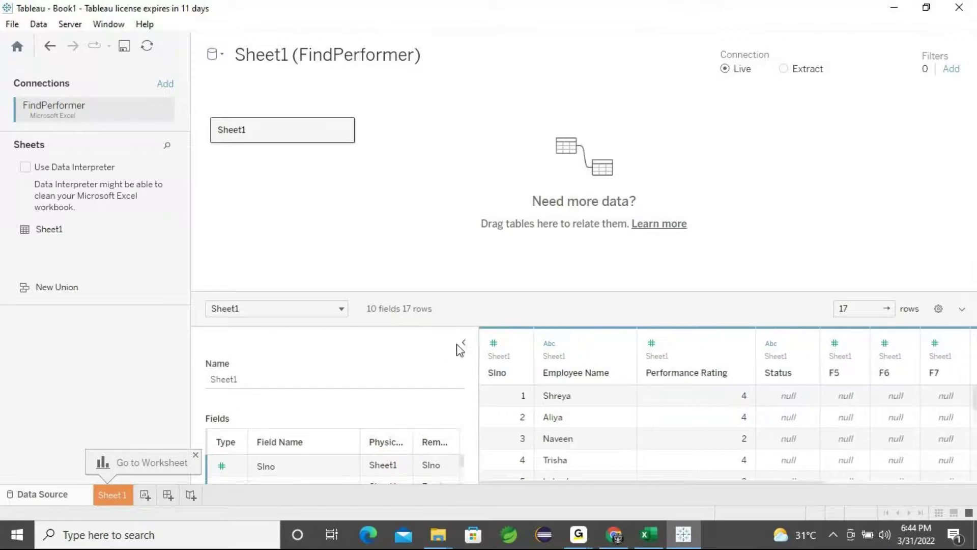
Step: Collapse the table details, enlarge the data preview grid, and hide the Status and F5 columns
click(463, 344)
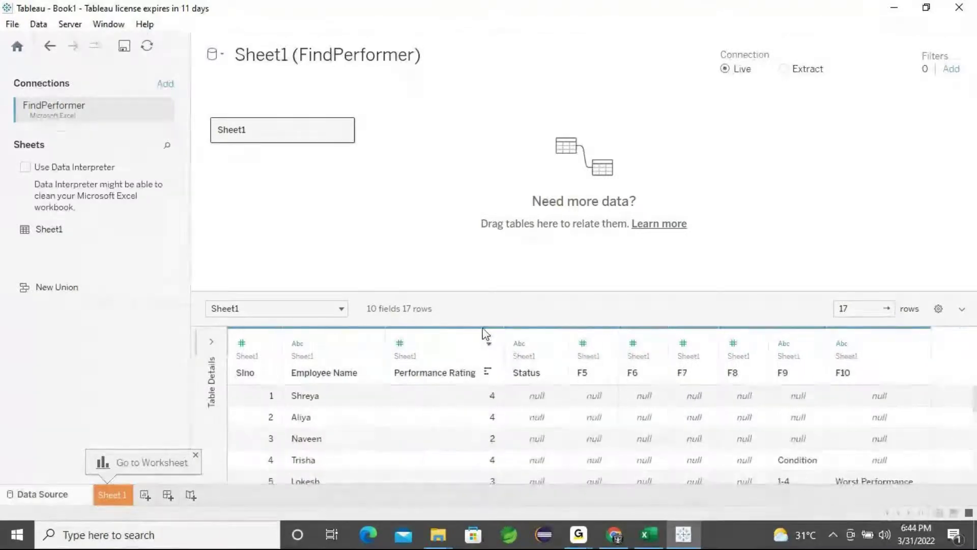
drag(484, 293, 494, 208)
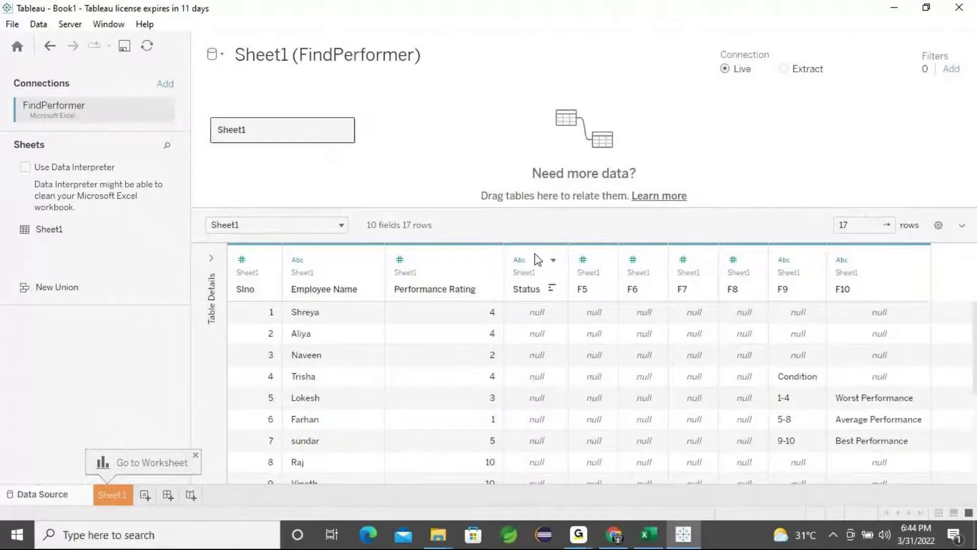
click(553, 260)
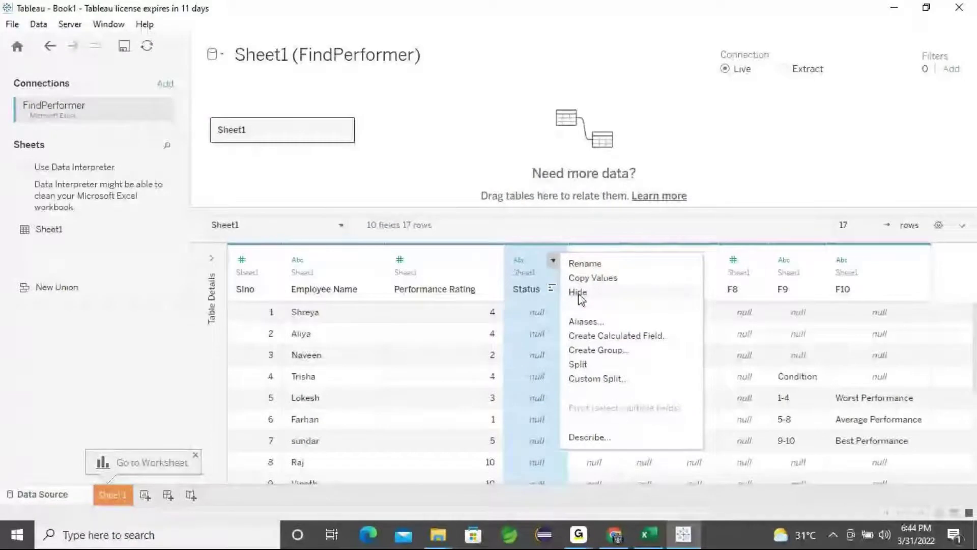
click(578, 292)
click(539, 260)
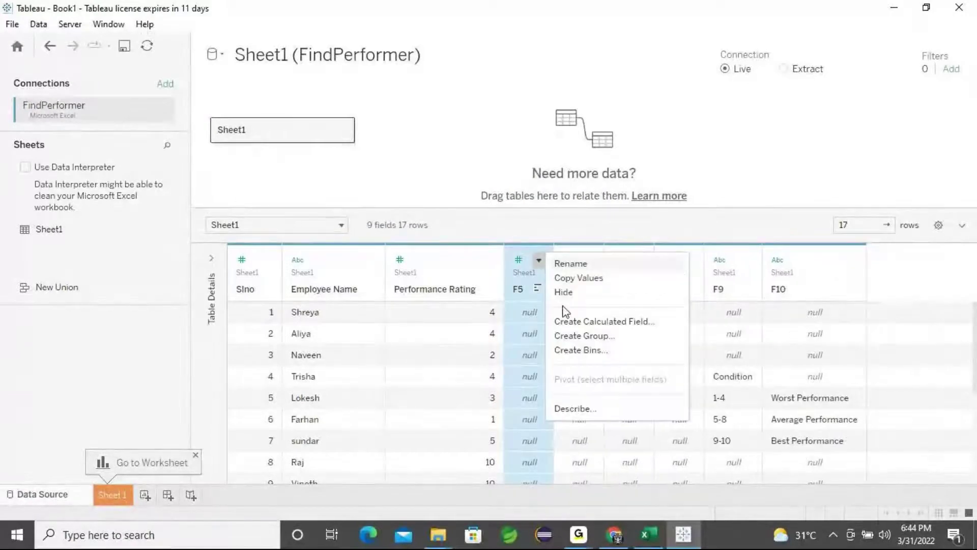
click(567, 292)
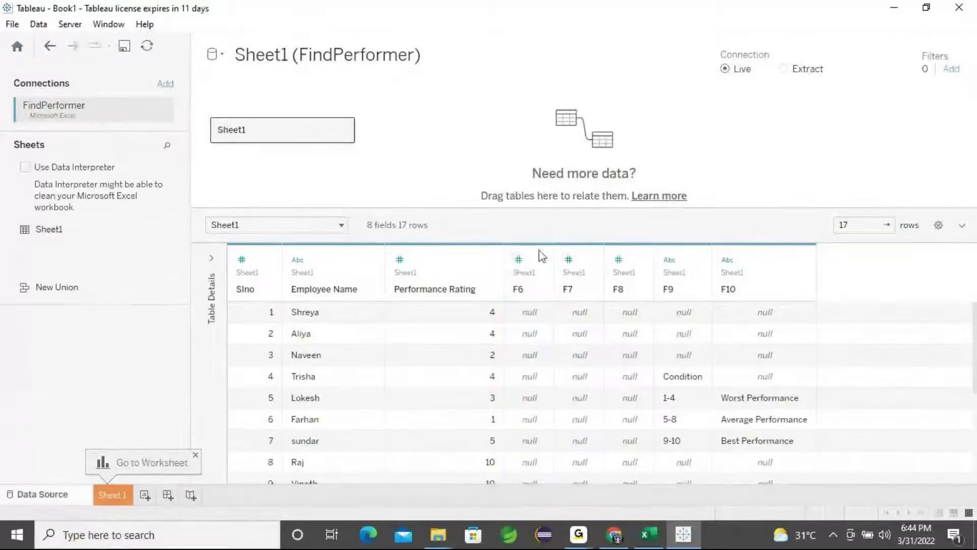
Step: Hide the F10 and F9 columns in the Sheet1 data preview
click(518, 260)
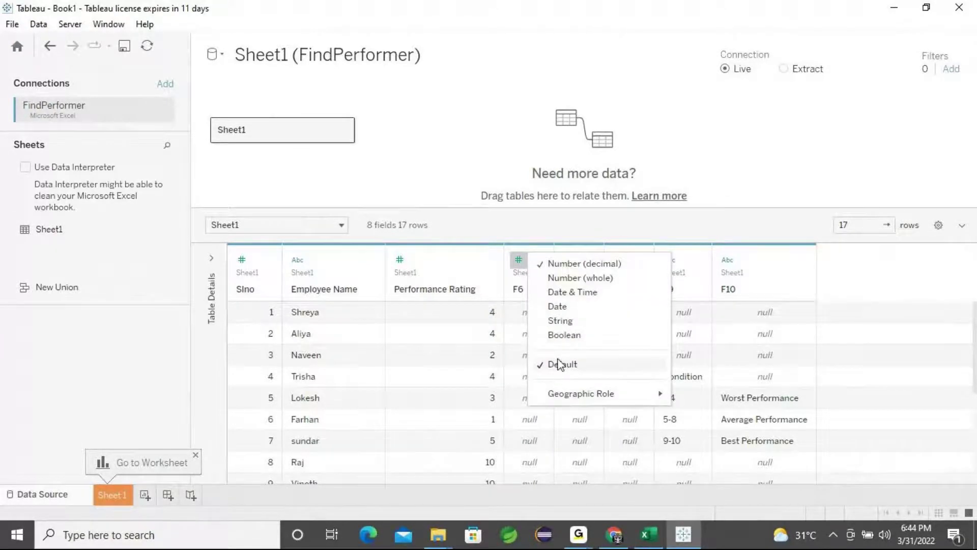
click(754, 254)
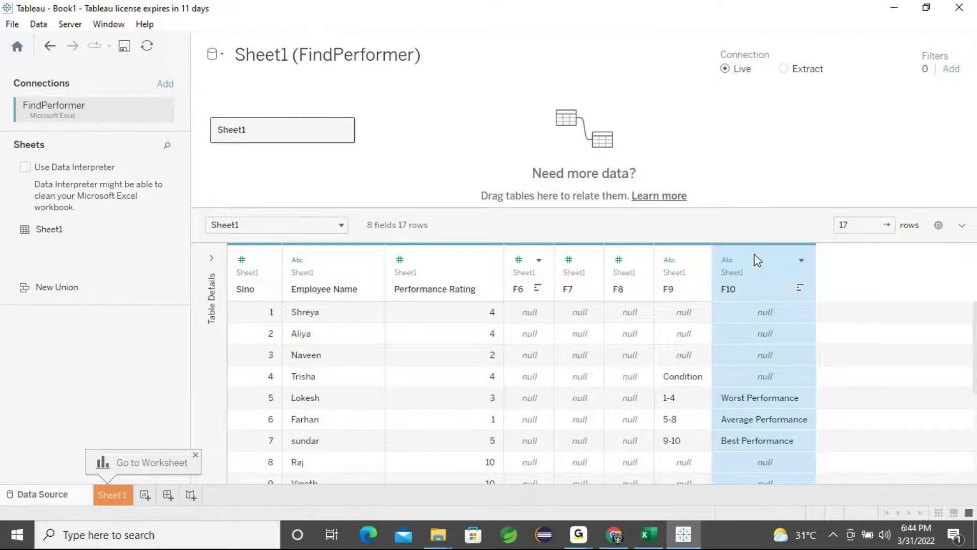
click(801, 260)
click(829, 295)
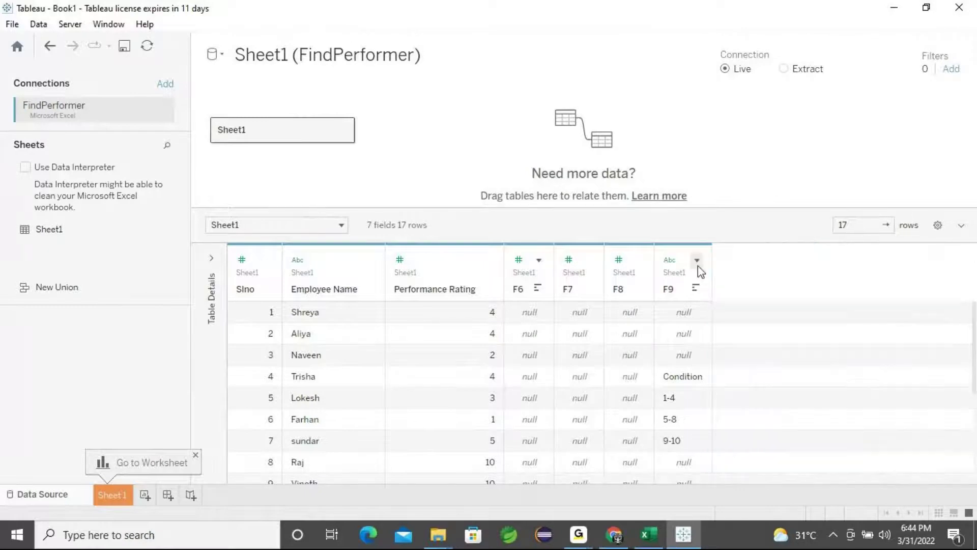
click(668, 247)
click(696, 260)
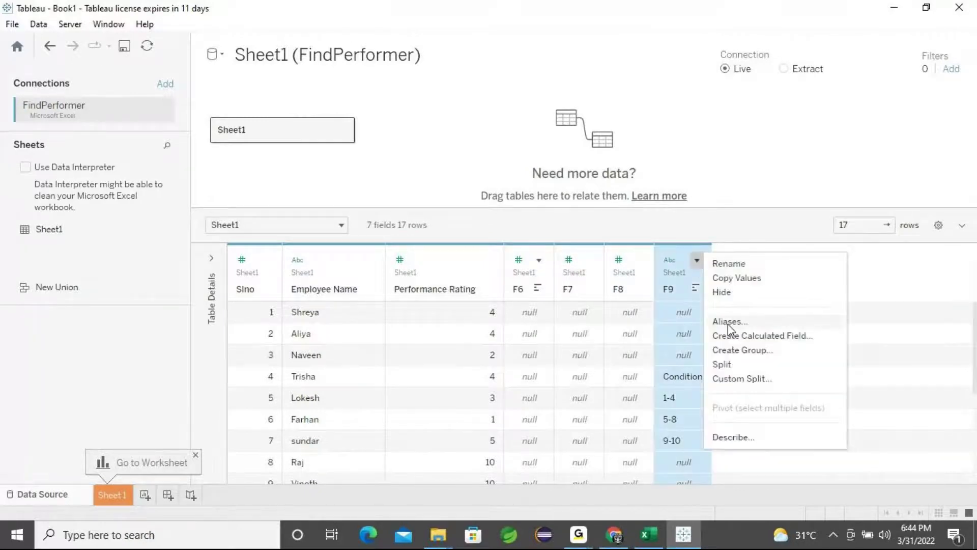
click(729, 292)
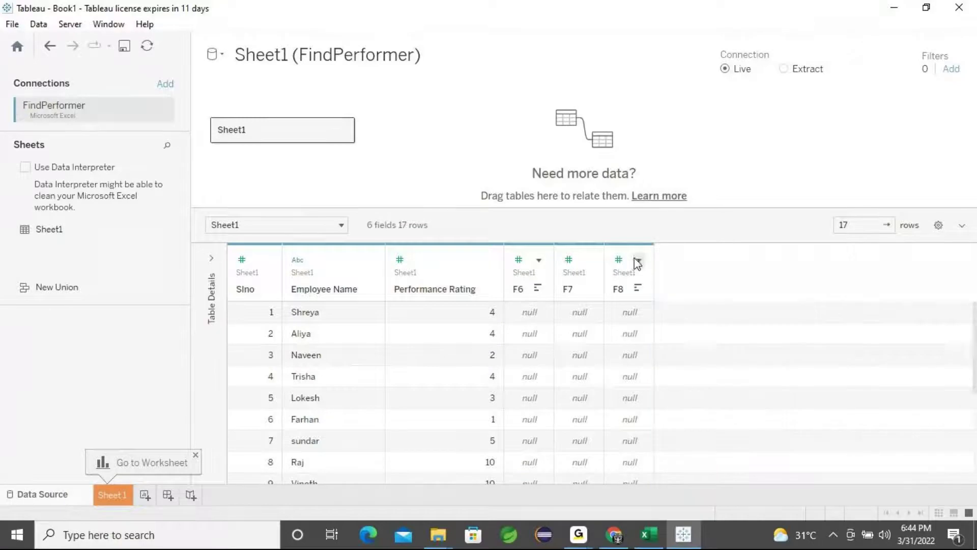
Step: Hide the remaining empty columns F8, F7 and F6 from the Sheet1 data source
click(619, 259)
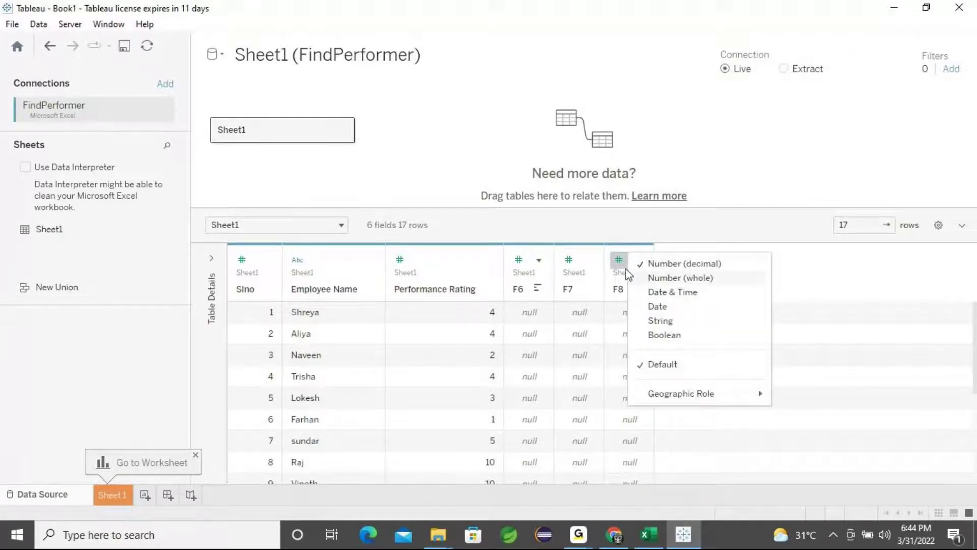
click(613, 249)
right_click(614, 247)
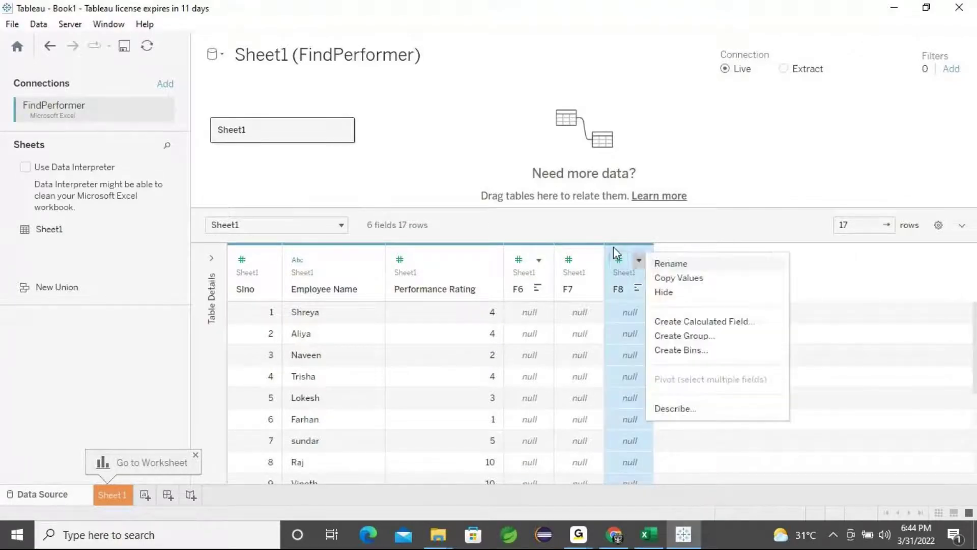
click(669, 298)
click(582, 248)
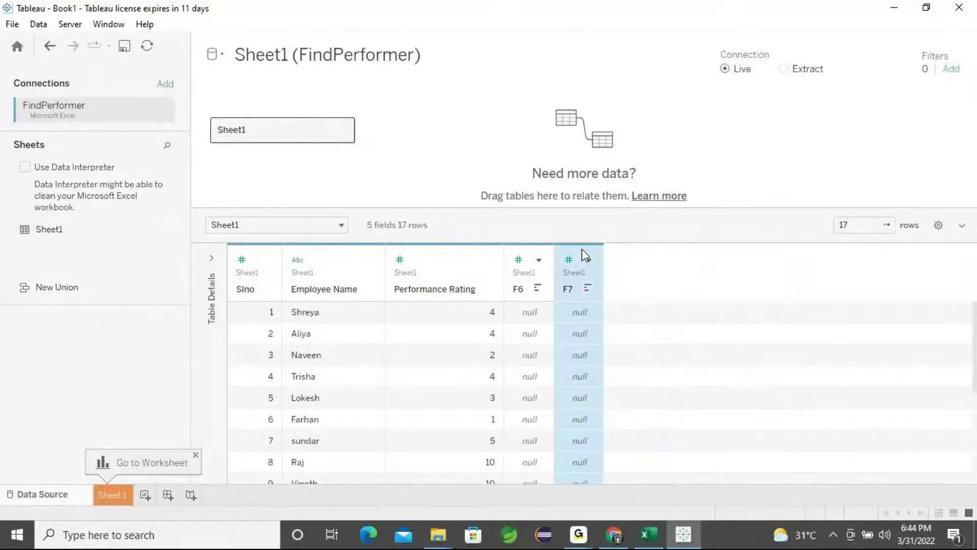
right_click(582, 249)
click(617, 292)
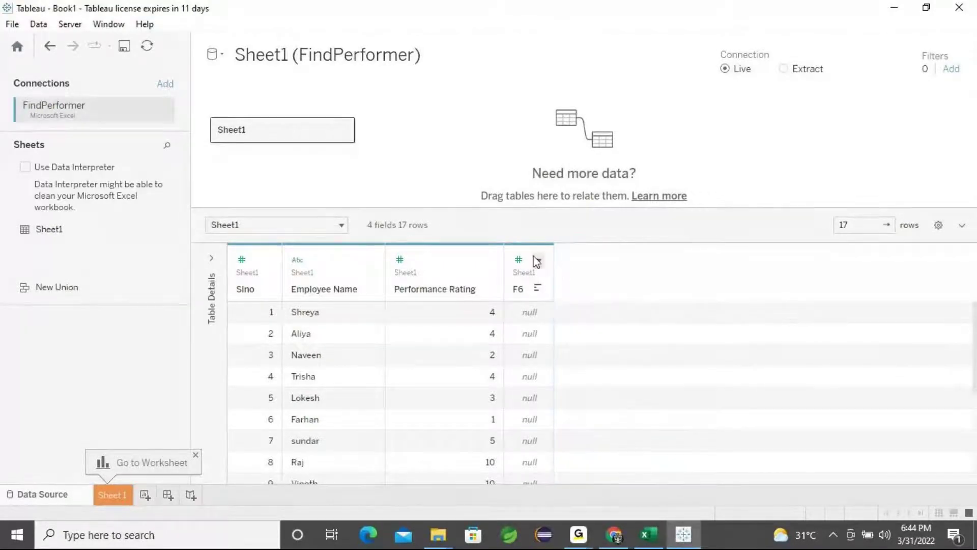
click(532, 249)
right_click(532, 249)
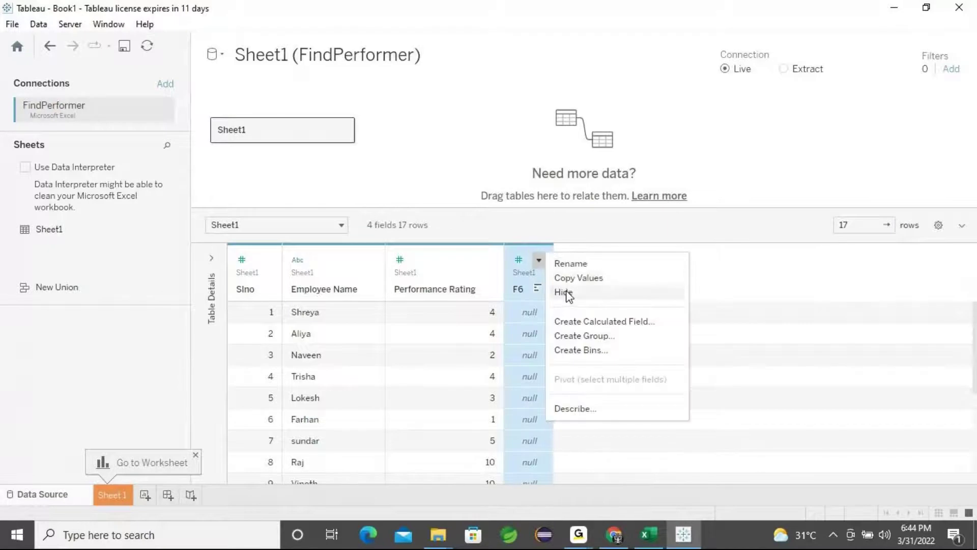
click(569, 297)
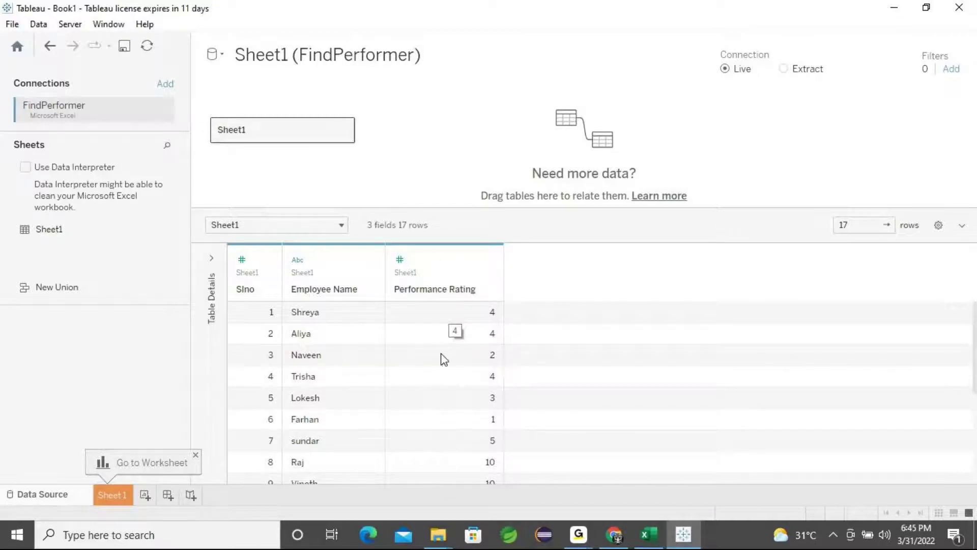
Step: Review the employee names and performance ratings in the data preview, especially rows 8 and 9
scroll(434, 418, down, 2)
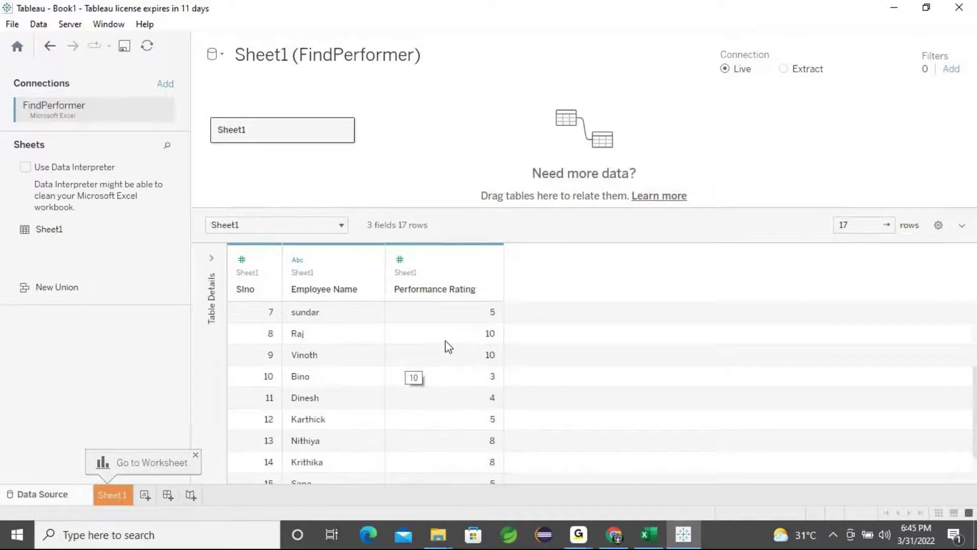
click(319, 341)
click(304, 360)
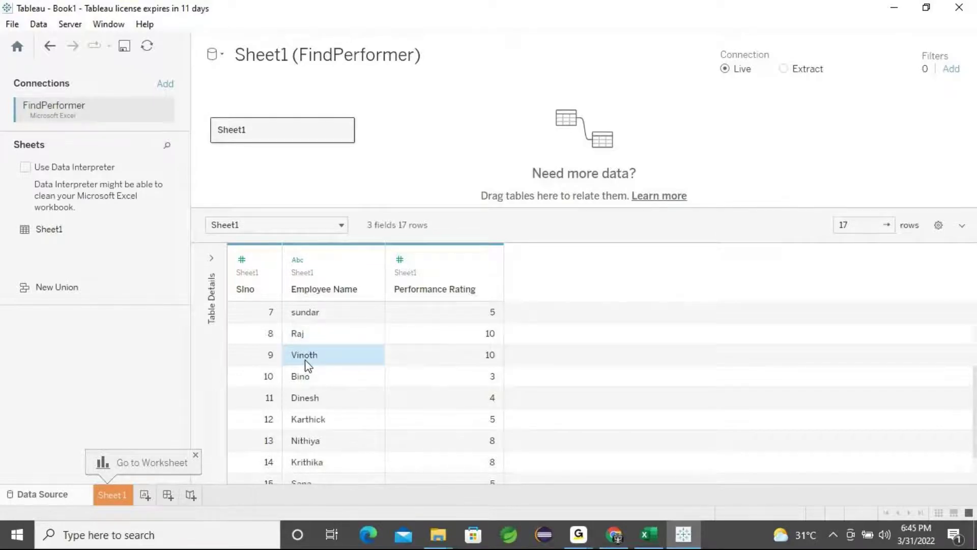
click(304, 340)
click(307, 345)
click(309, 343)
click(306, 362)
Step: Switch to the FindPerformer workbook in Excel, review the rating conditions in I6:J8, and minimize it to return to Tableau
click(646, 535)
click(574, 335)
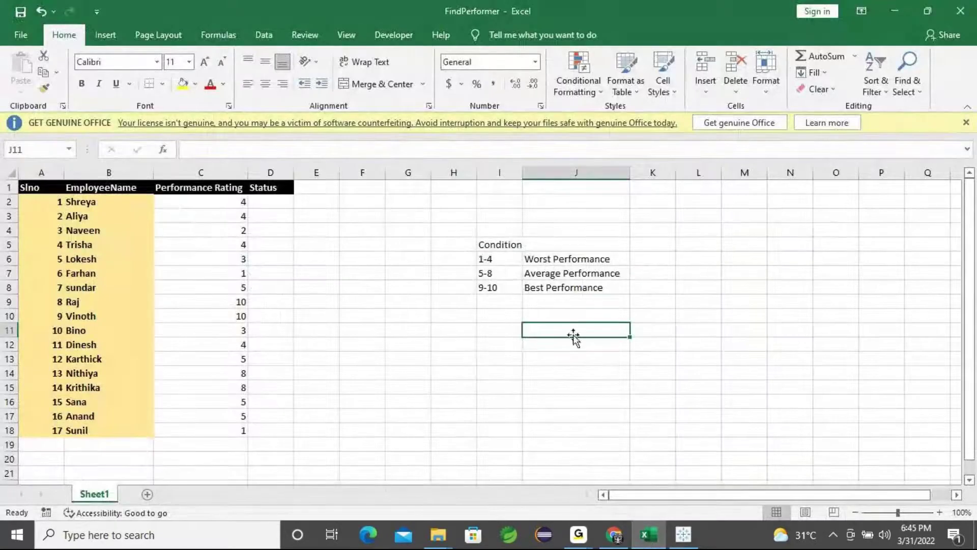
click(489, 261)
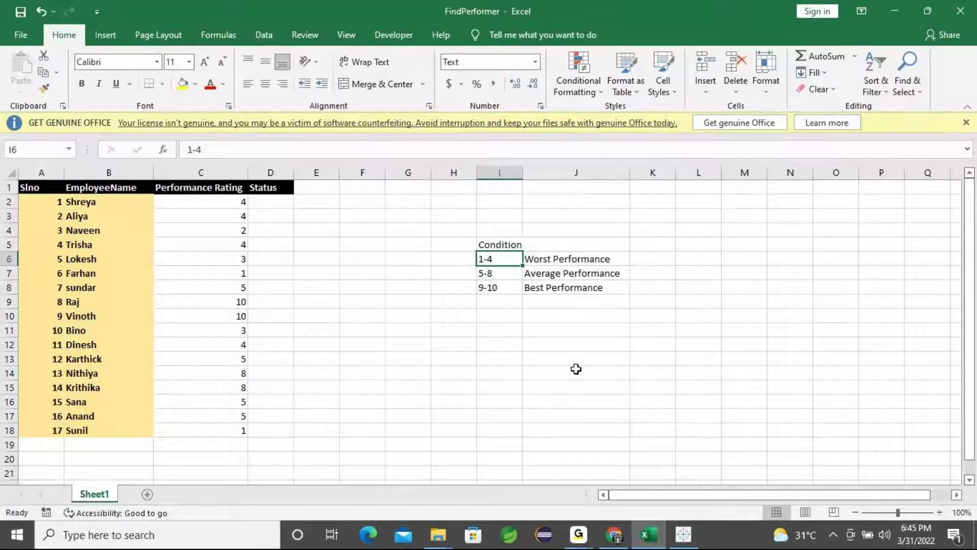
key(Right)
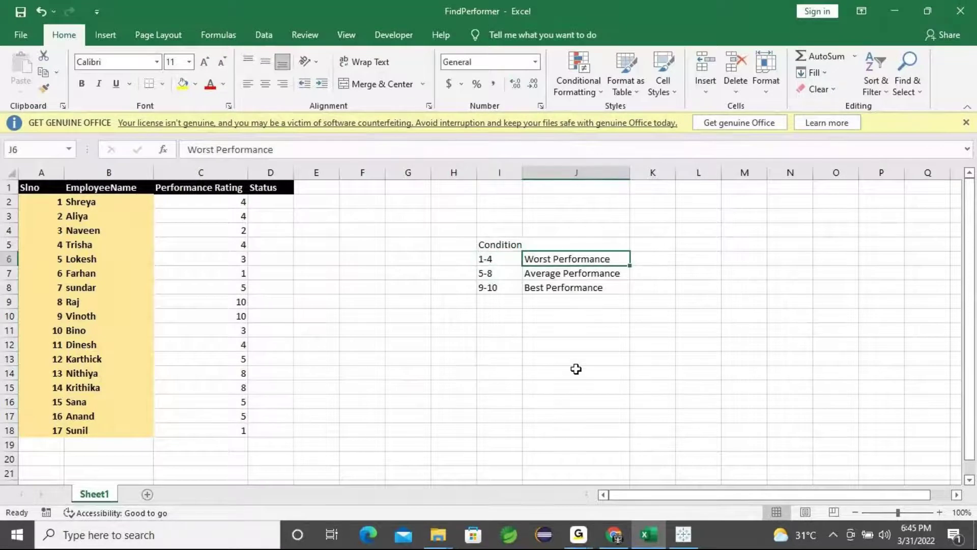
click(492, 275)
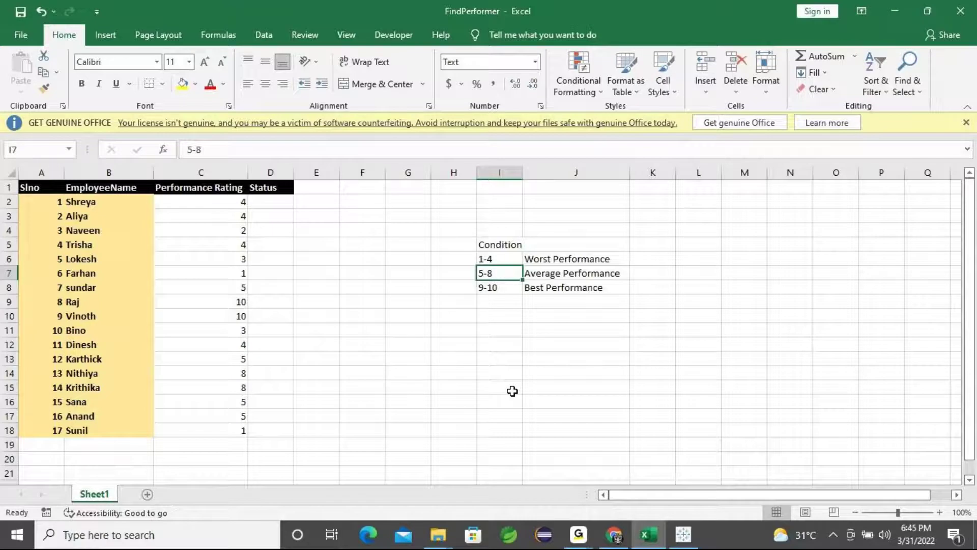
click(488, 289)
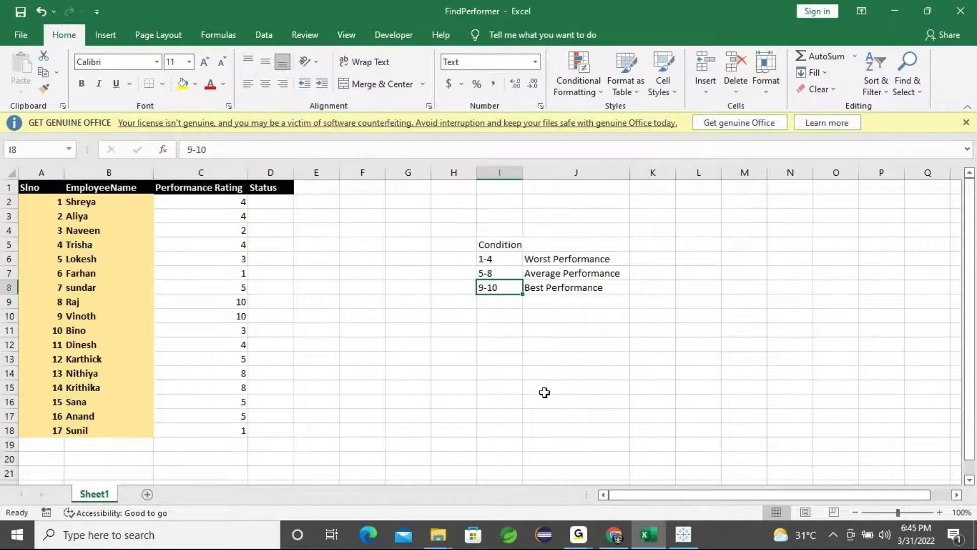
drag(487, 263, 578, 285)
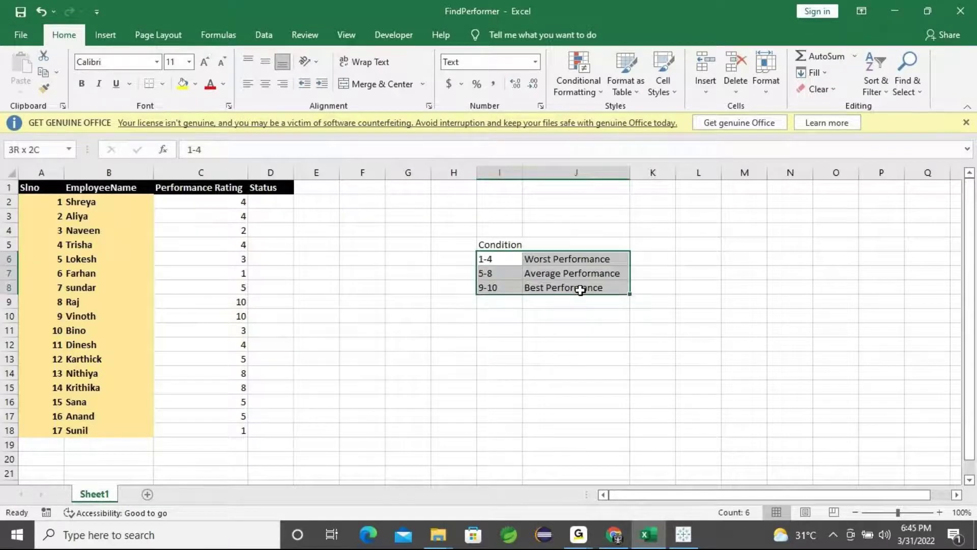
click(523, 246)
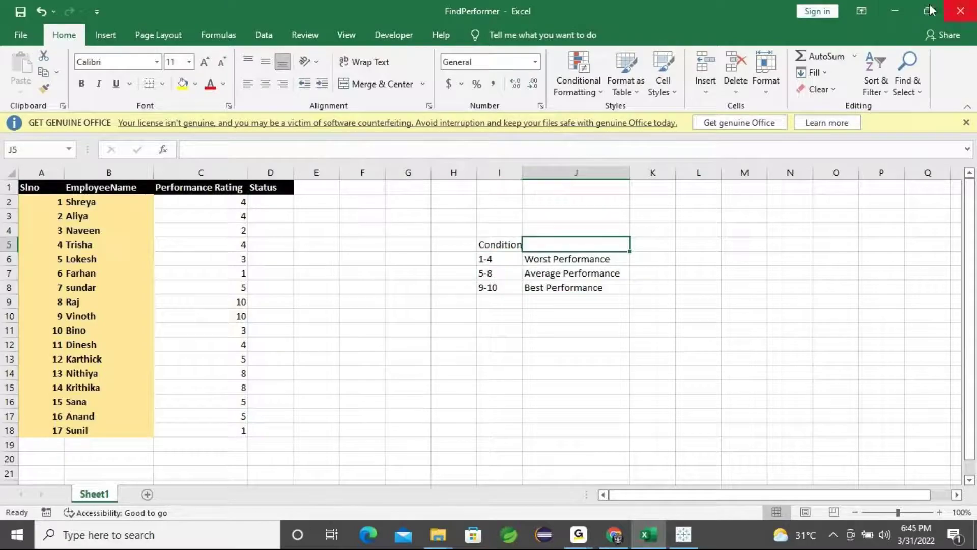
click(900, 14)
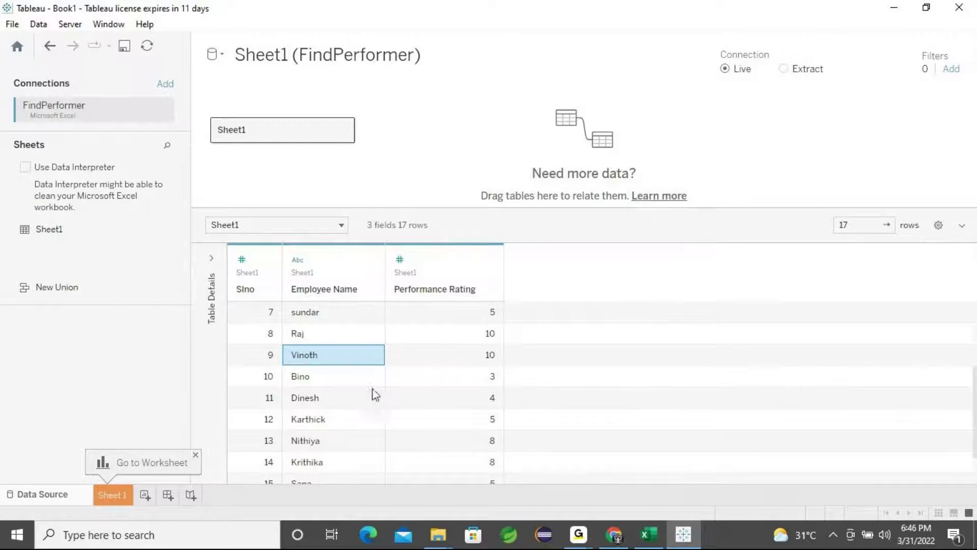
Step: Look over the remaining rows in the data preview and open the Sheet 1 worksheet
scroll(366, 392, down, 1)
scroll(368, 376, up, 3)
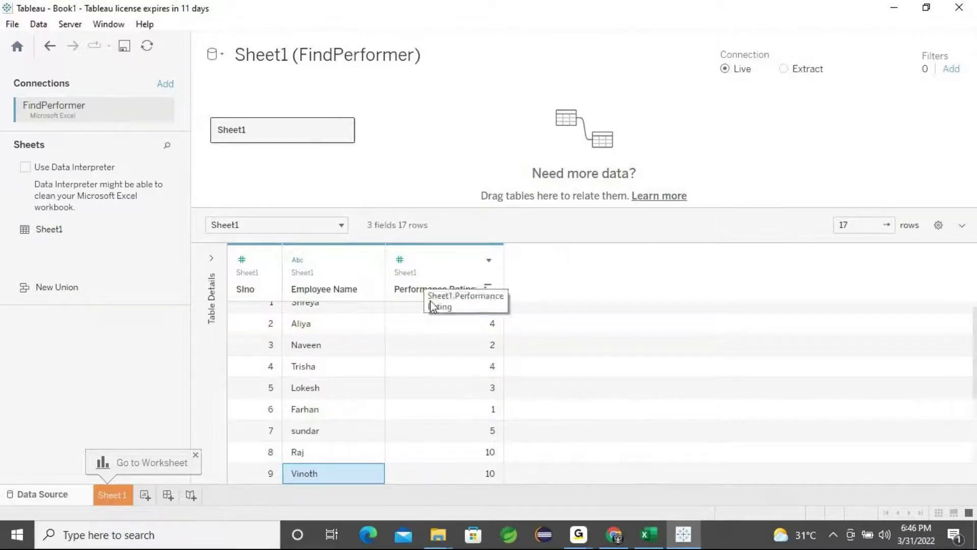
scroll(485, 396, up, 1)
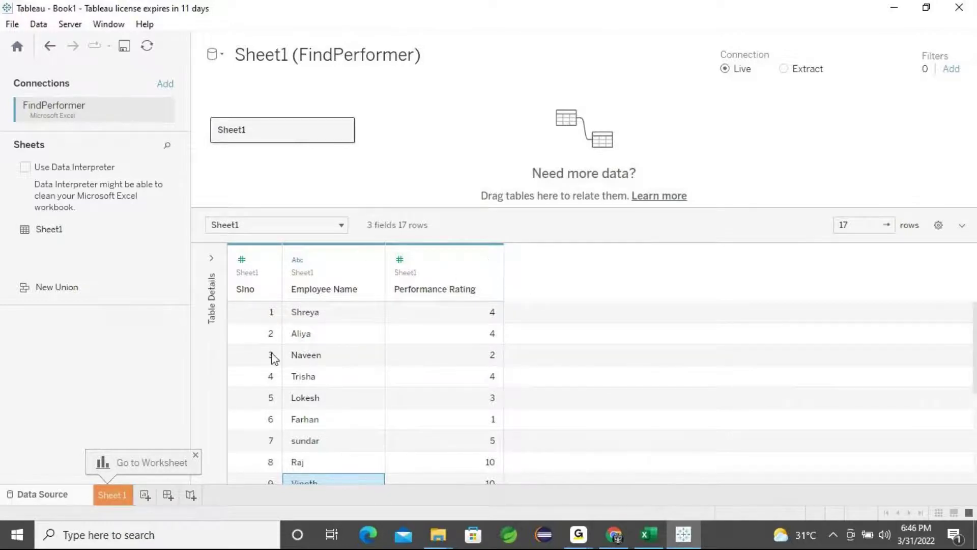
click(111, 492)
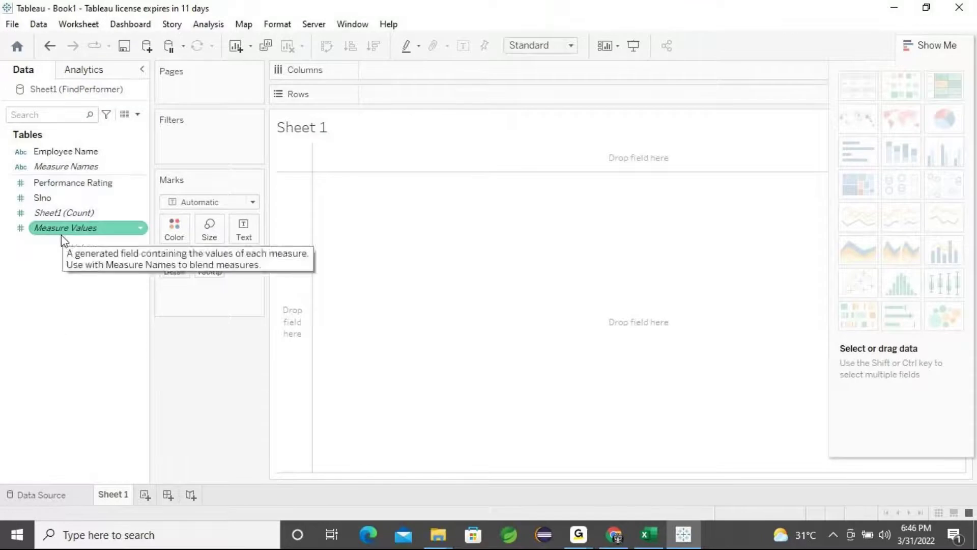
click(60, 166)
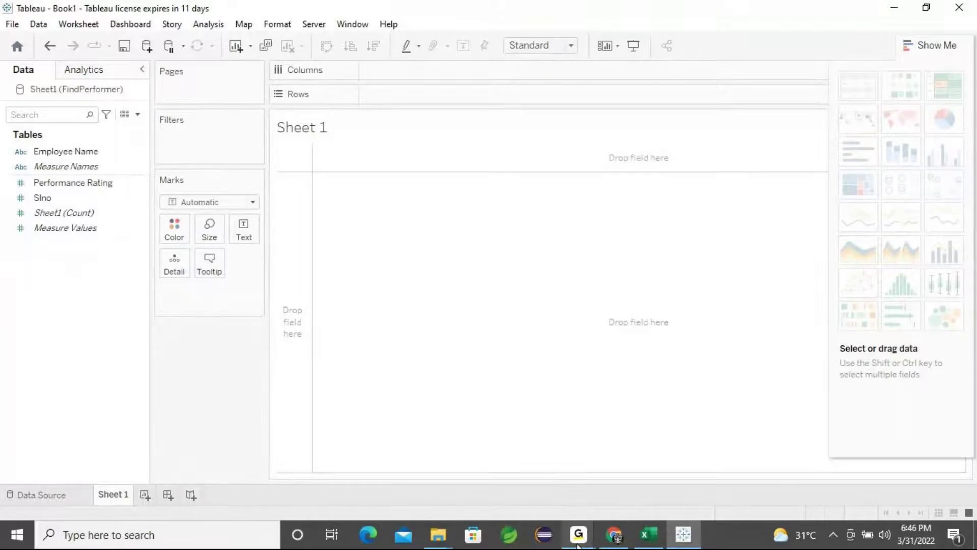
Step: Check the GoTo meeting window and minimize it to return to Tableau
mouse_move(575, 543)
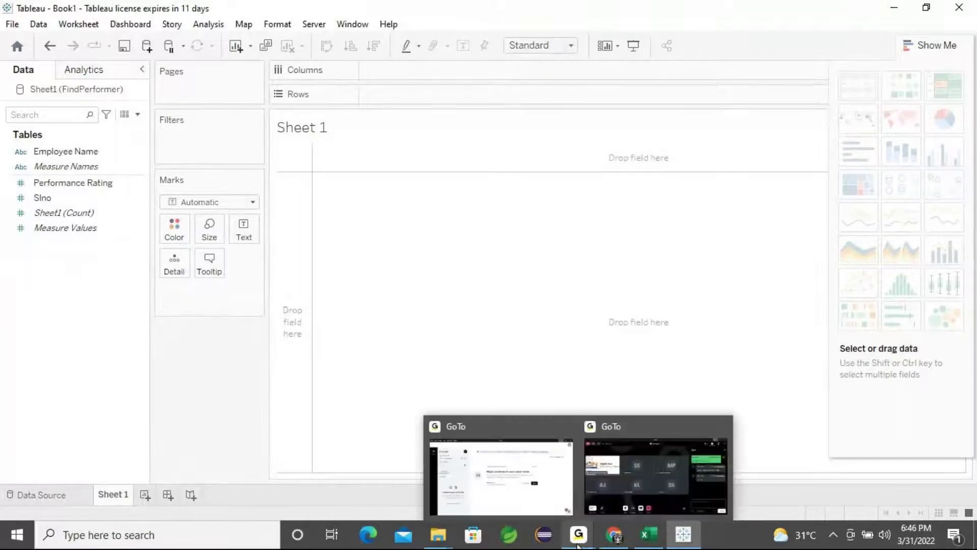
click(622, 501)
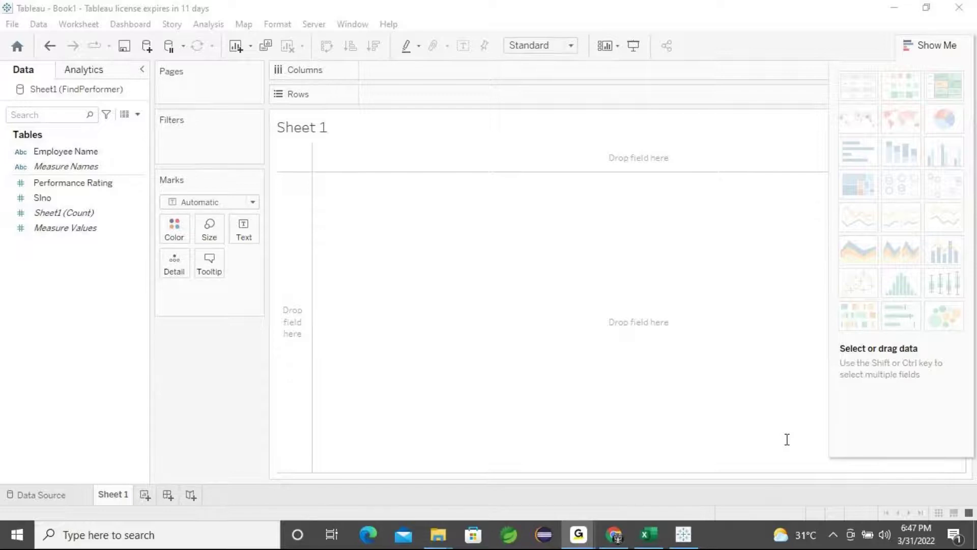
click(899, 18)
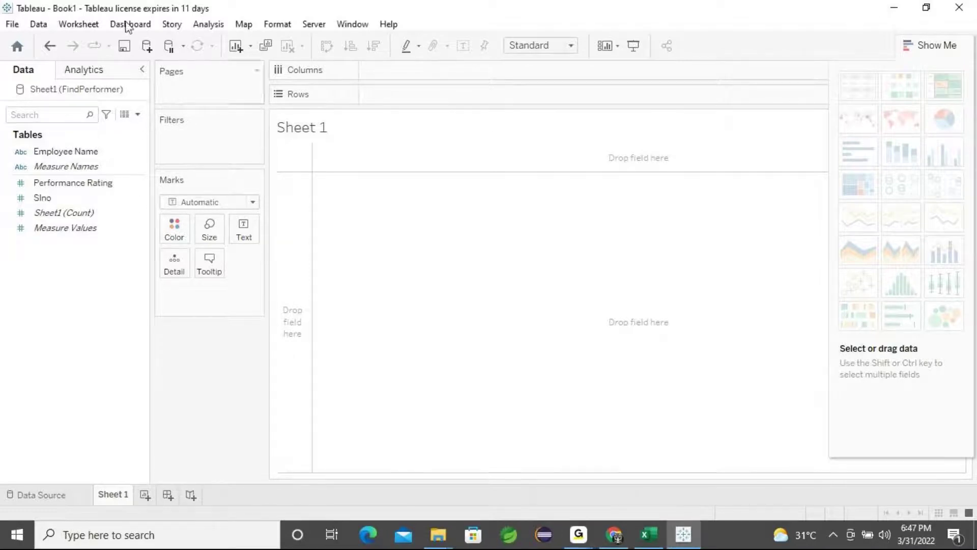
Step: Examine the fields in the Data pane and the options for creating a calculated field there
click(71, 217)
click(51, 184)
right_click(53, 294)
click(46, 273)
right_click(44, 270)
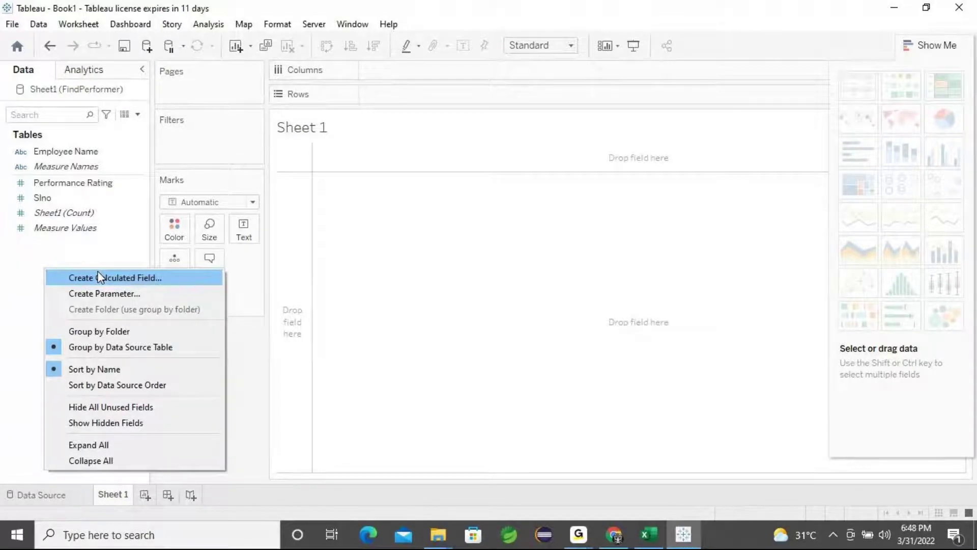
click(46, 260)
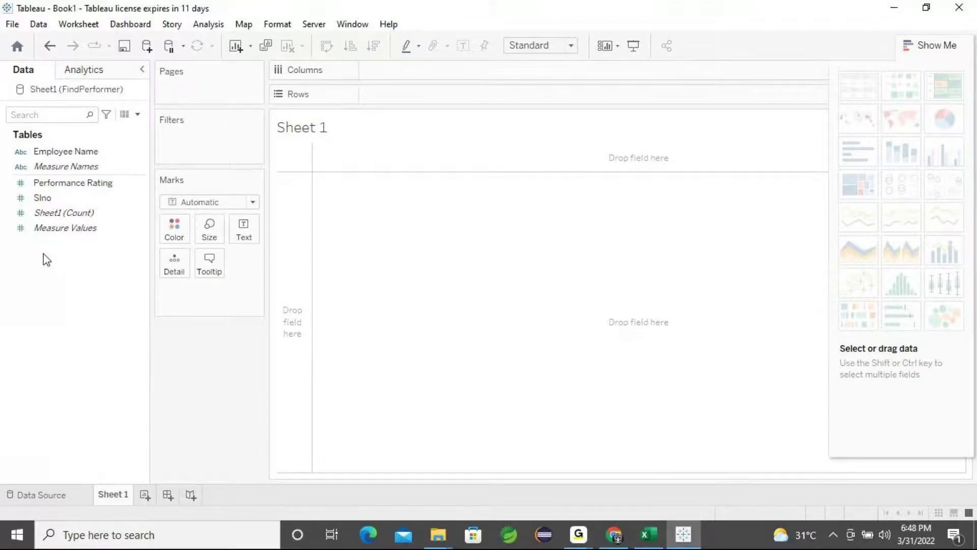
Step: Open Notepad and write the heading "To Create User-defined Calculated Field:" in a new note
click(137, 536)
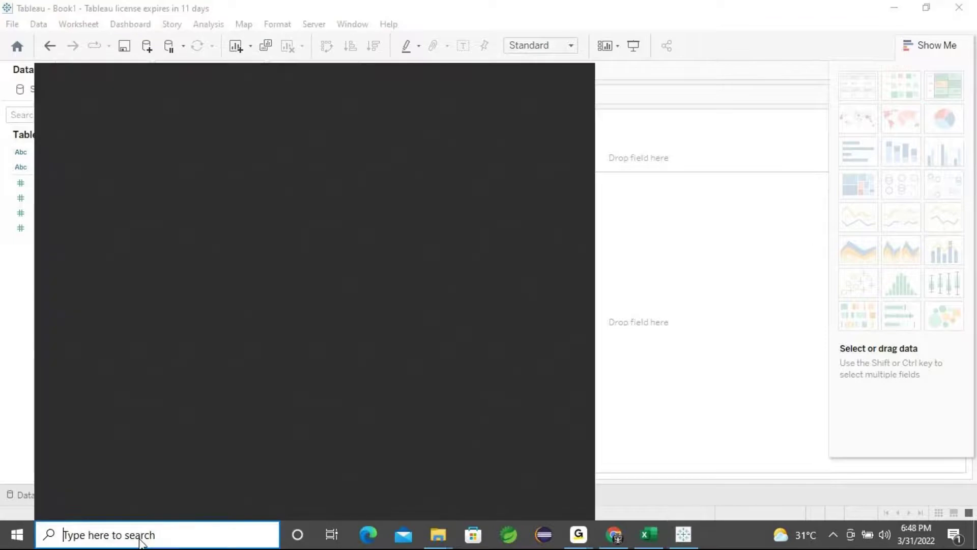
text(notepad)
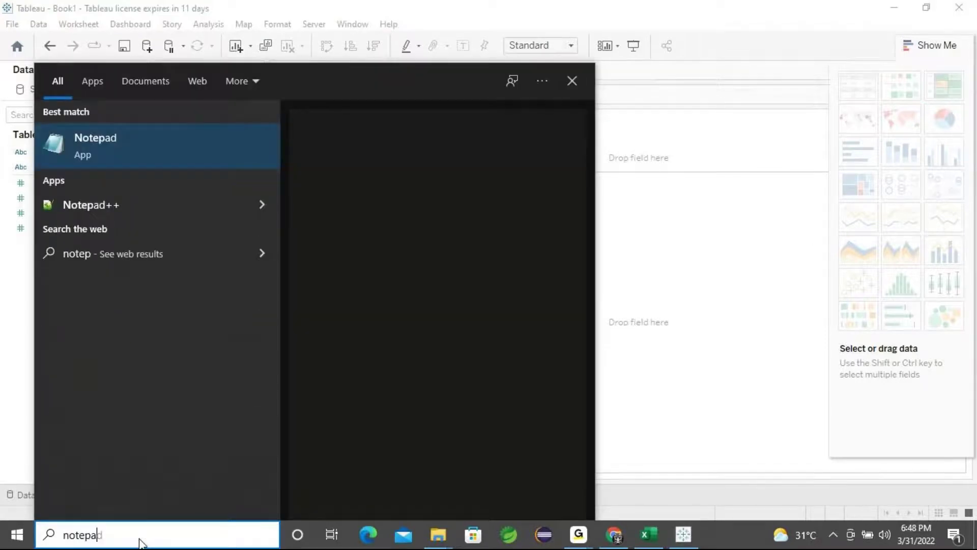
click(80, 153)
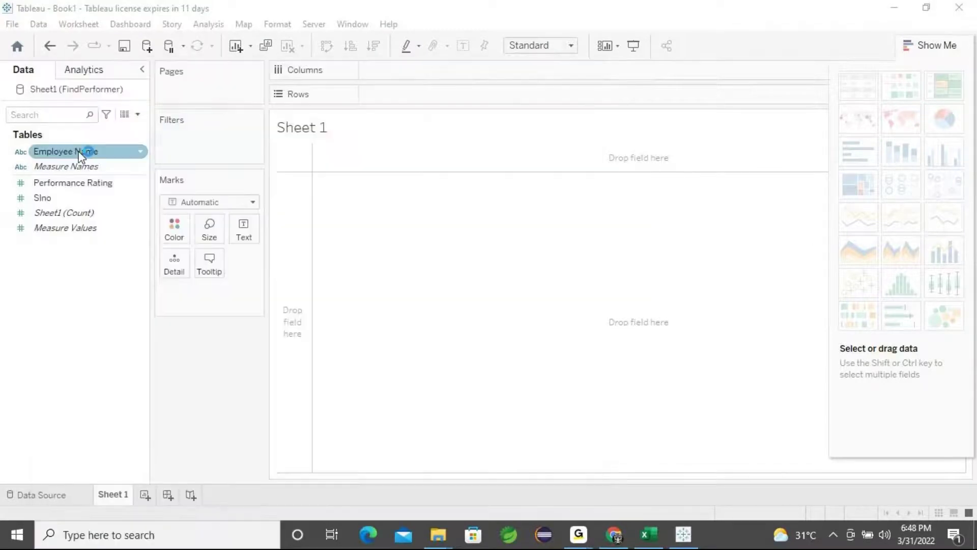
text(a)
key(BackSpace)
text(C)
key(BackSpace)
text(To Cre)
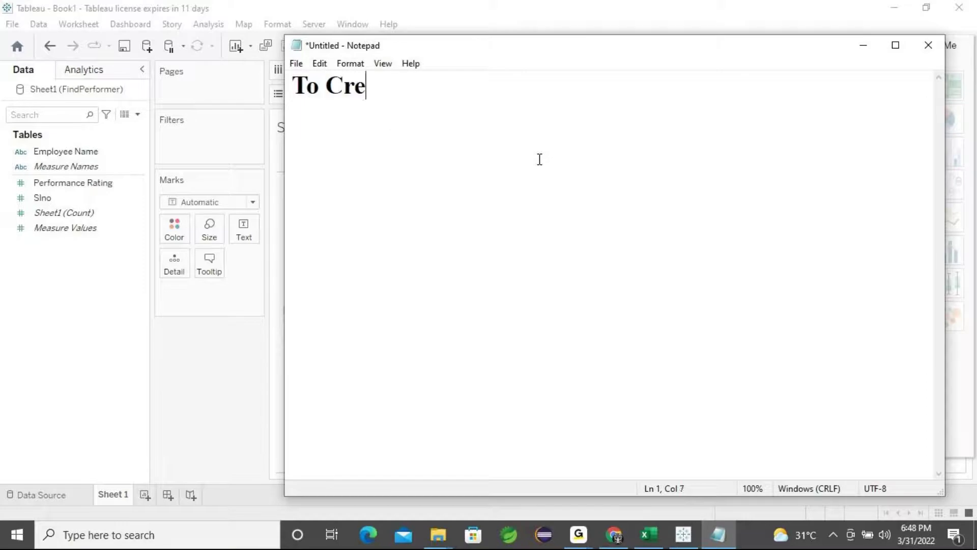
text(ate User)
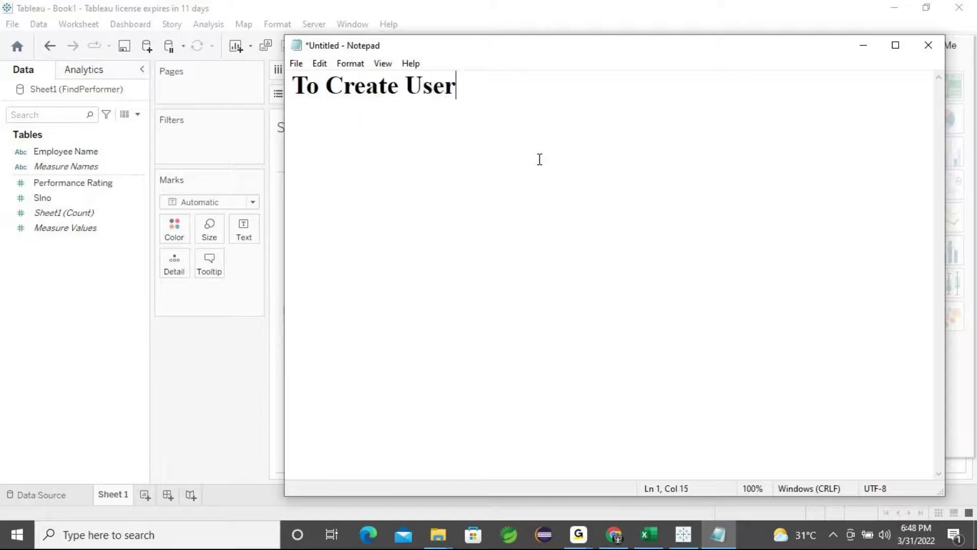
text(-defined Calc)
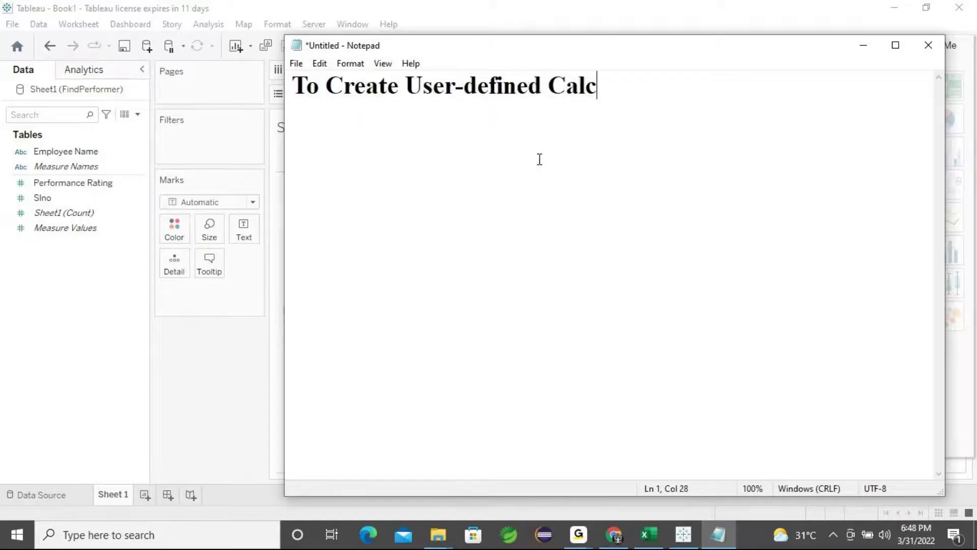
text(ulated Field:)
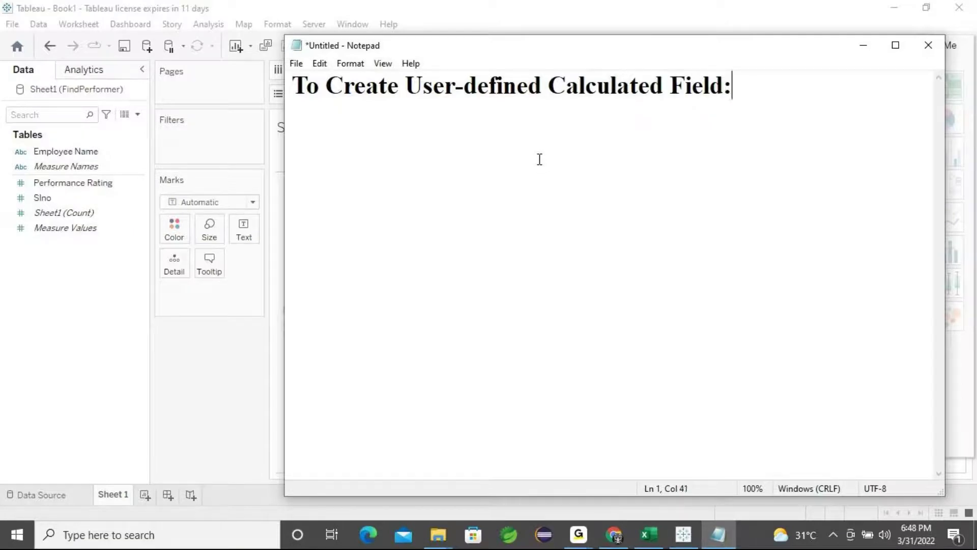
Step: Add a "[Result]" line under the heading and, after a blank line, the subheading "Control Structure:"
key(Return)
text([Result])
key(Return)
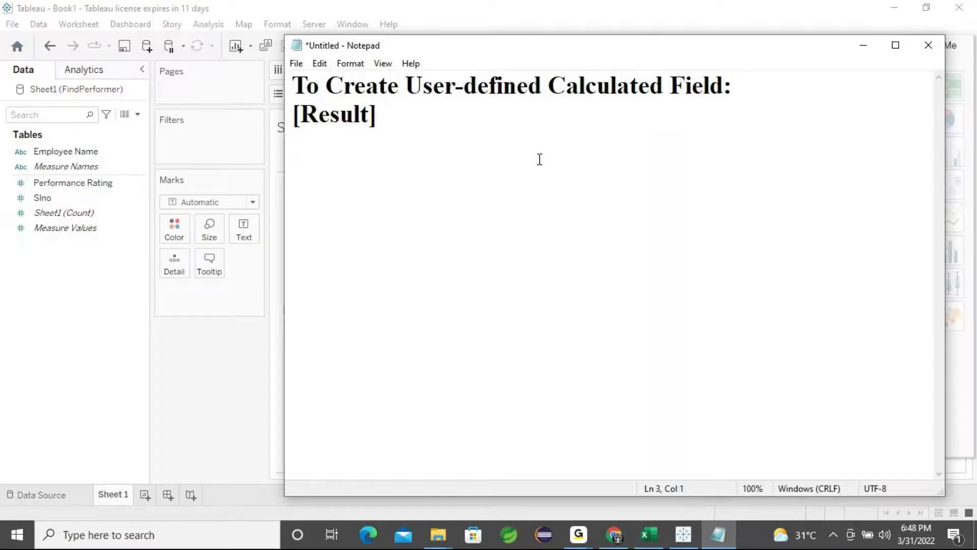
key(Return)
text(I)
key(BackSpace)
text(Control )
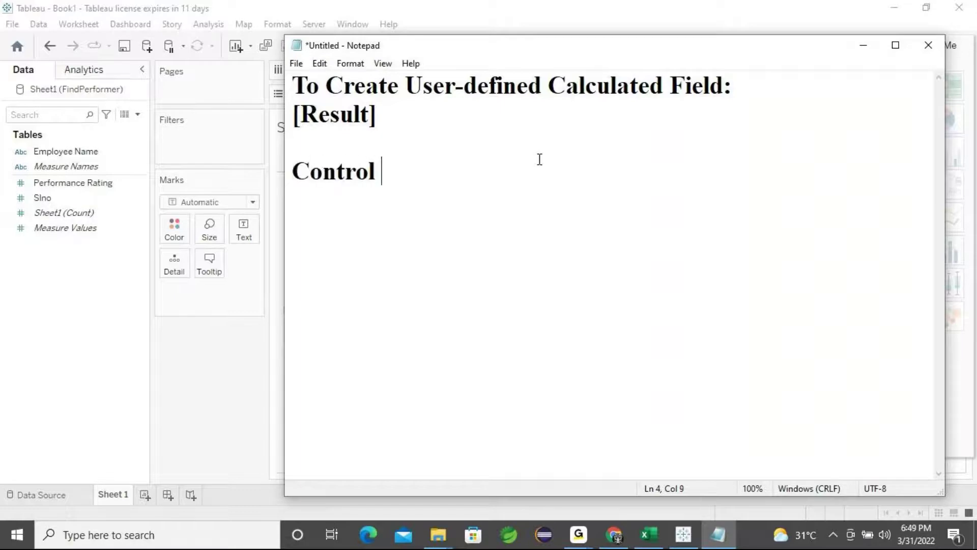
text(Structur)
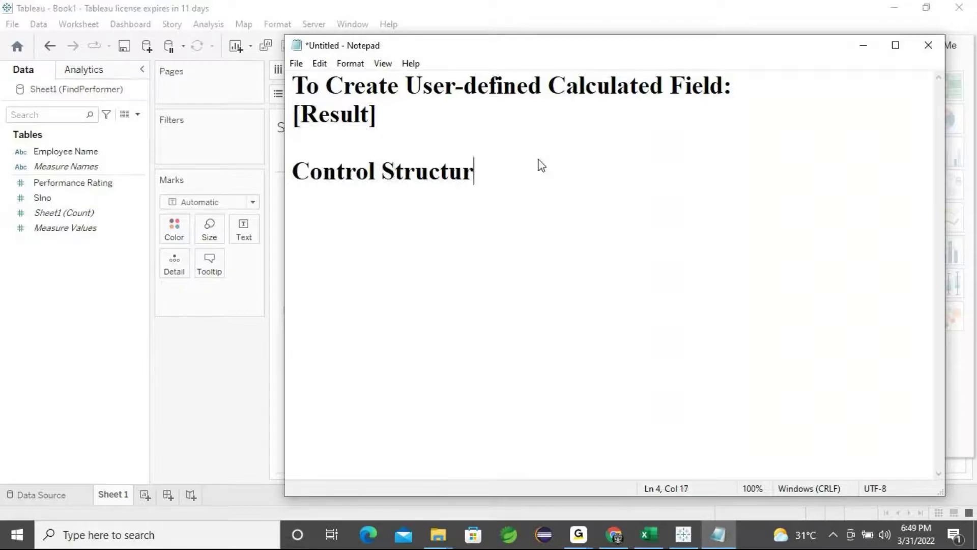
text(e:)
Step: Add the line "Types of Decision Making" below the Control Structure subheading
key(Return)
text(Decision Making)
key(Return)
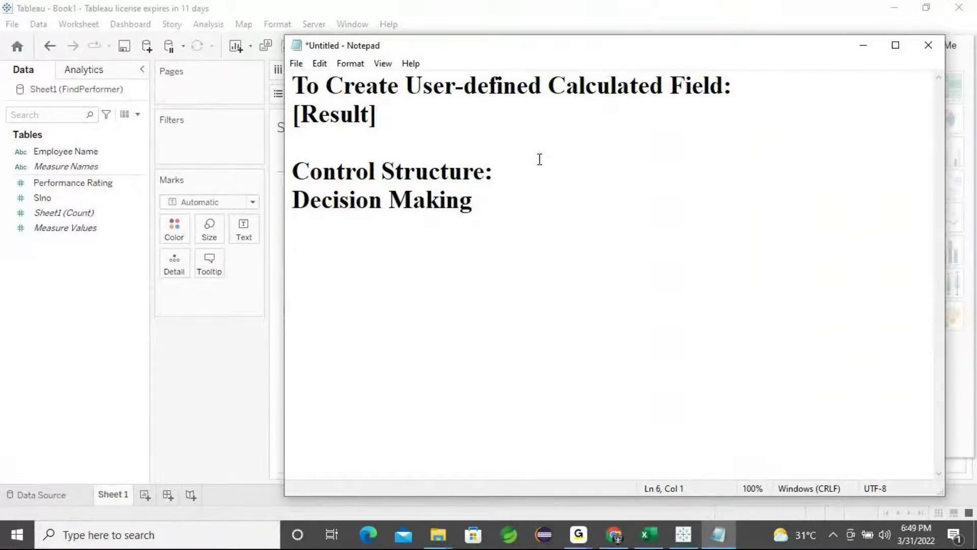
key(Up)
text(Typs)
key(BackSpace)
text(es )
text(of)
click(614, 198)
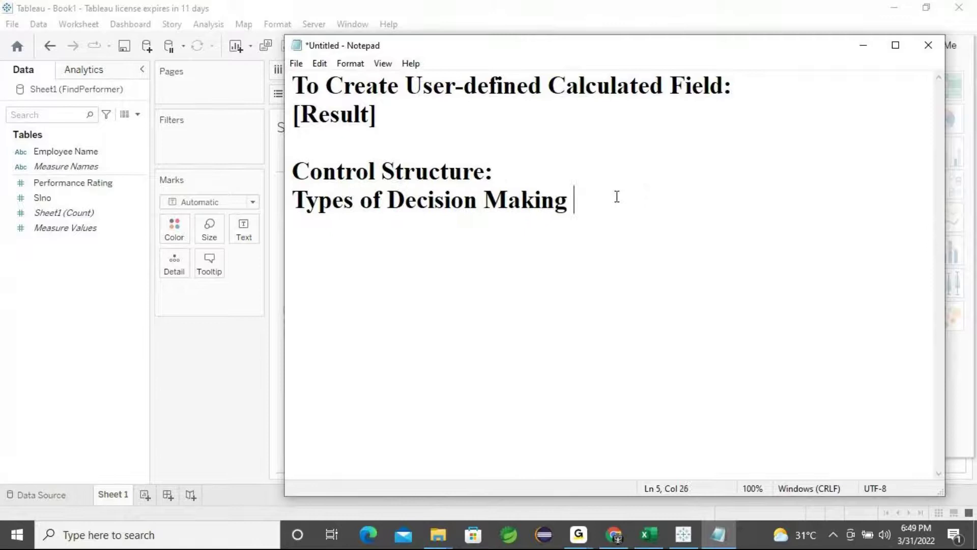
Step: List the decision-making types as "1. IF", "2. IF ELSE" and "3. LADDER IF"
key(Return)
text(1. IF)
key(Return)
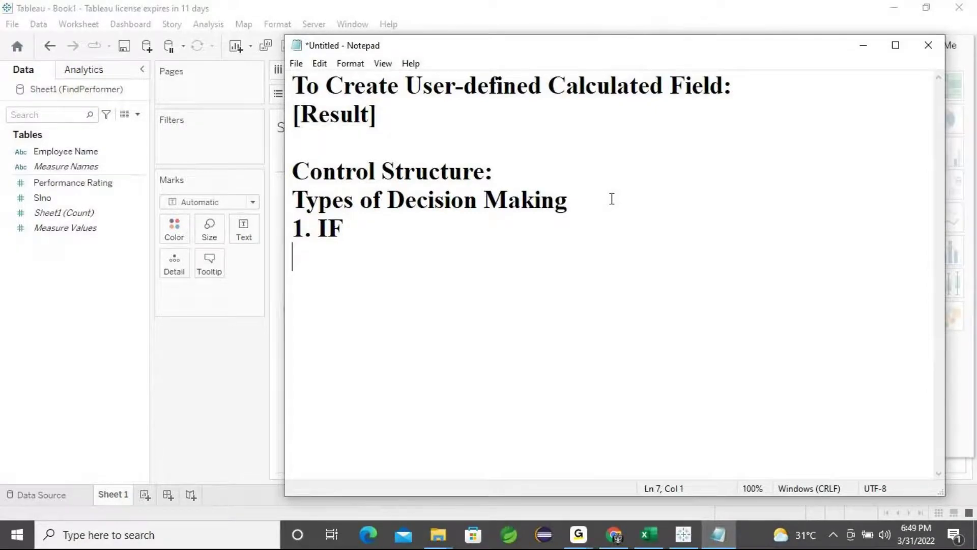
text(2. IF ELSE)
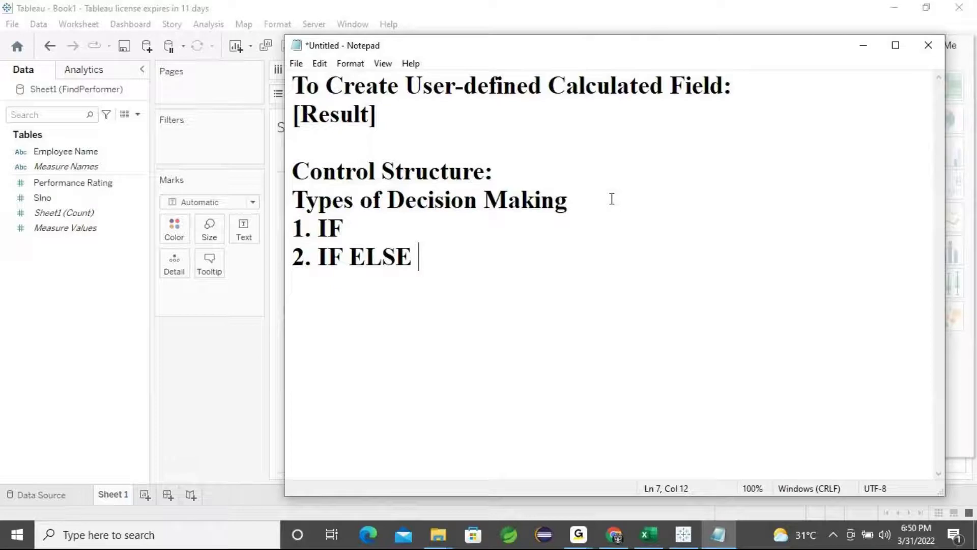
key(Return)
text(3. La)
key(BackSpace)
text(ADDER IF)
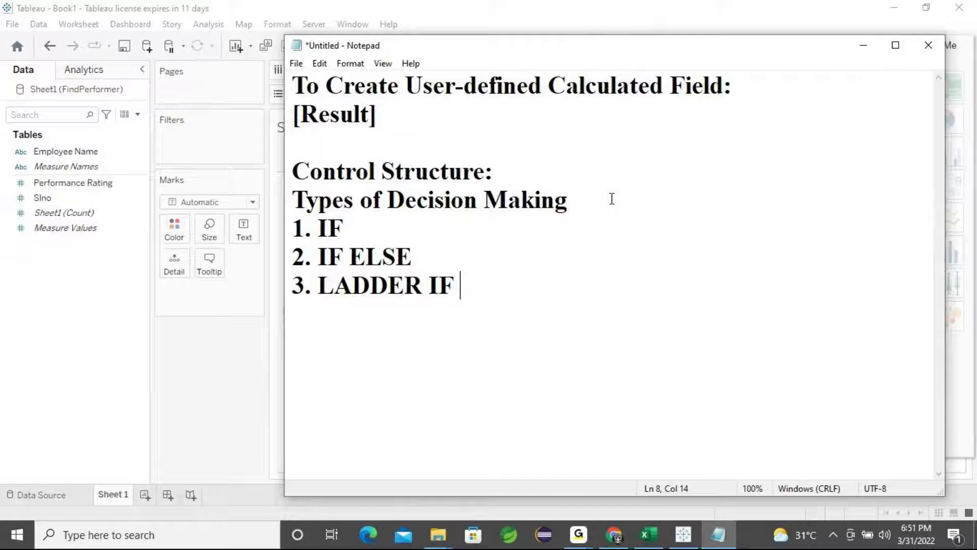
Step: Mark the LADDER IF entry with "= > *" and minimize Notepad to return to Tableau
text(= > *)
drag(461, 287, 324, 287)
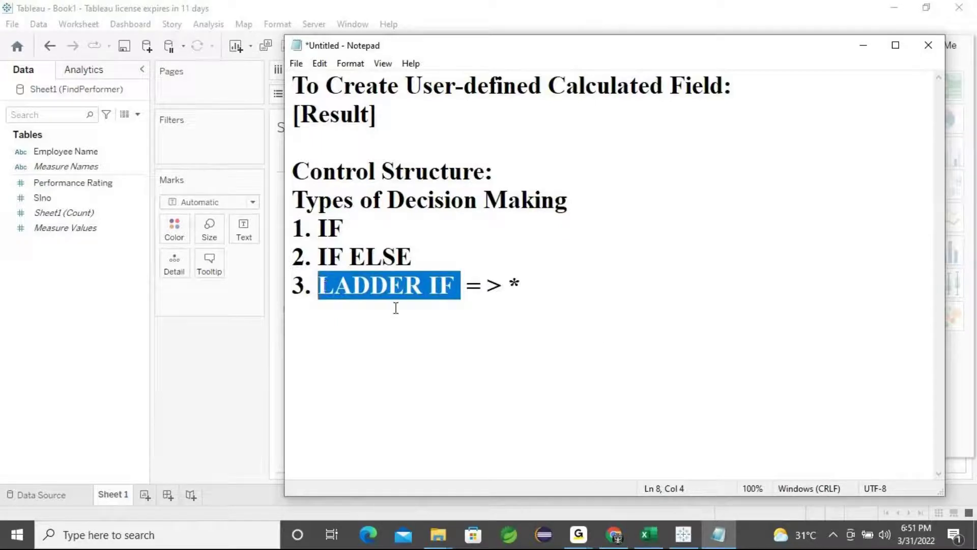
drag(372, 119, 300, 116)
click(583, 292)
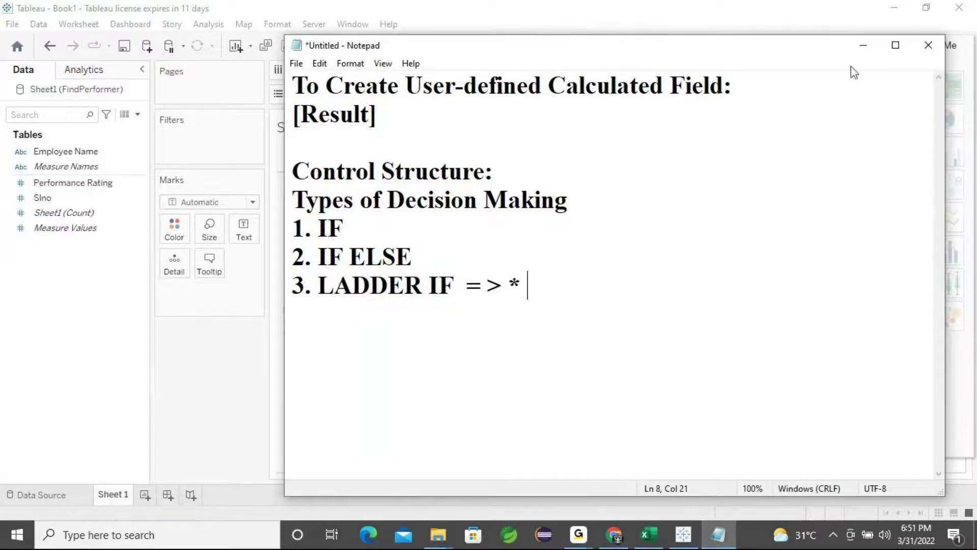
click(863, 47)
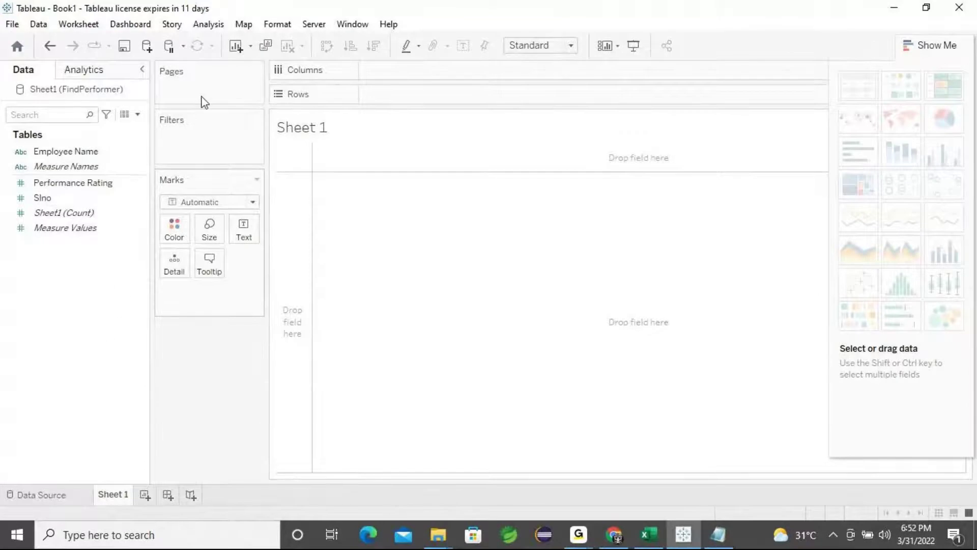
Step: Create a new calculated field in the Data pane, name it Result, and place the cursor in its formula area
click(72, 198)
click(48, 267)
right_click(48, 316)
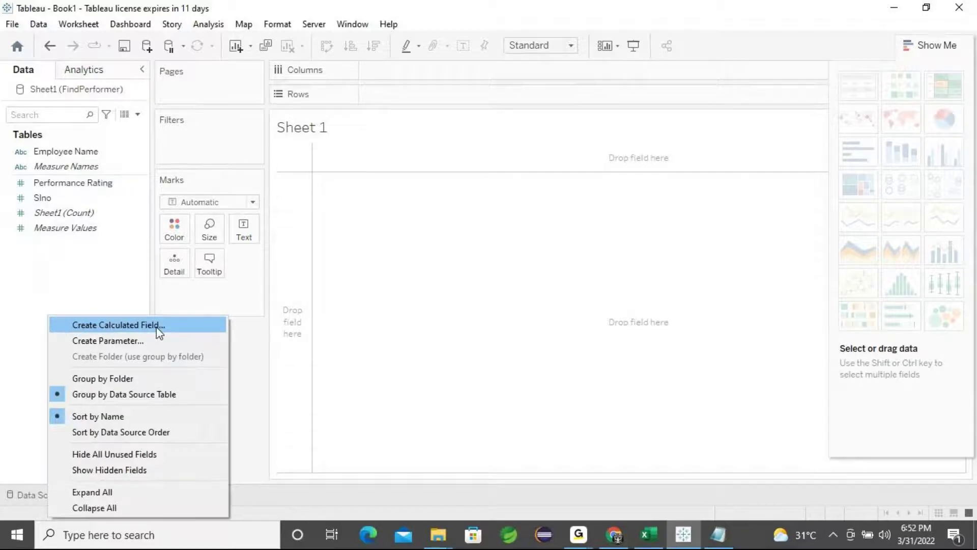
click(119, 329)
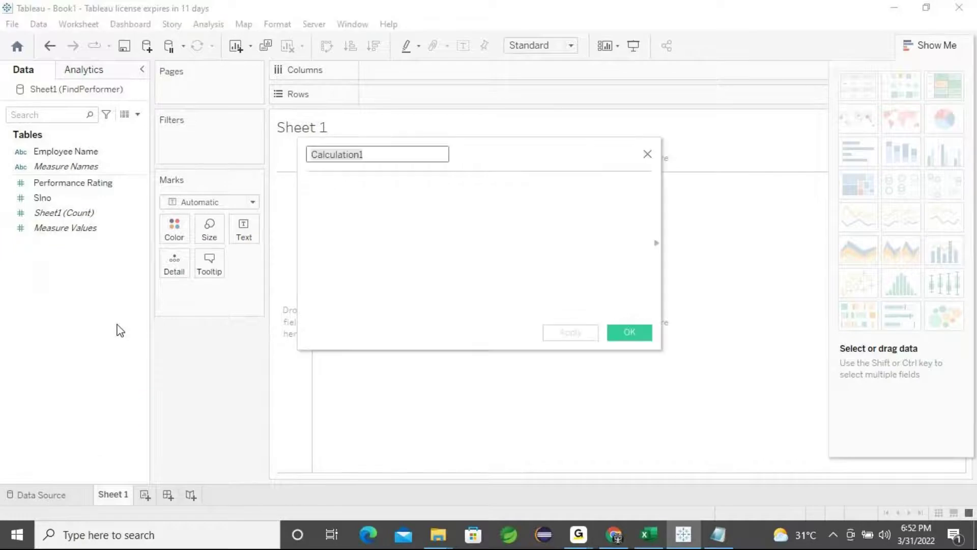
key(ctrl+a)
key(BackSpace)
text(Re)
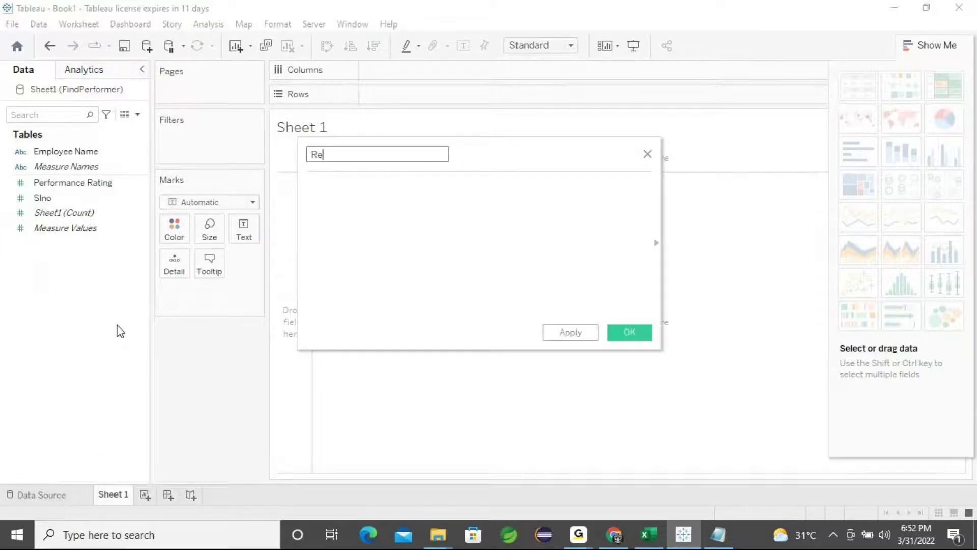
text(sult)
click(323, 190)
click(351, 160)
click(340, 210)
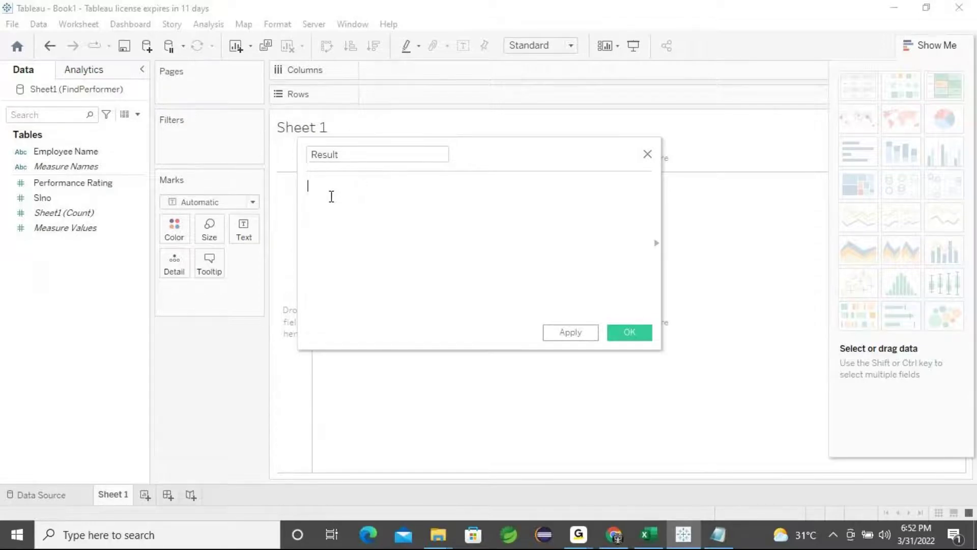
Step: Check the 1-4 Worst Performance condition in the Excel workbook, return to Tableau, and start the Result formula with "if"
click(648, 534)
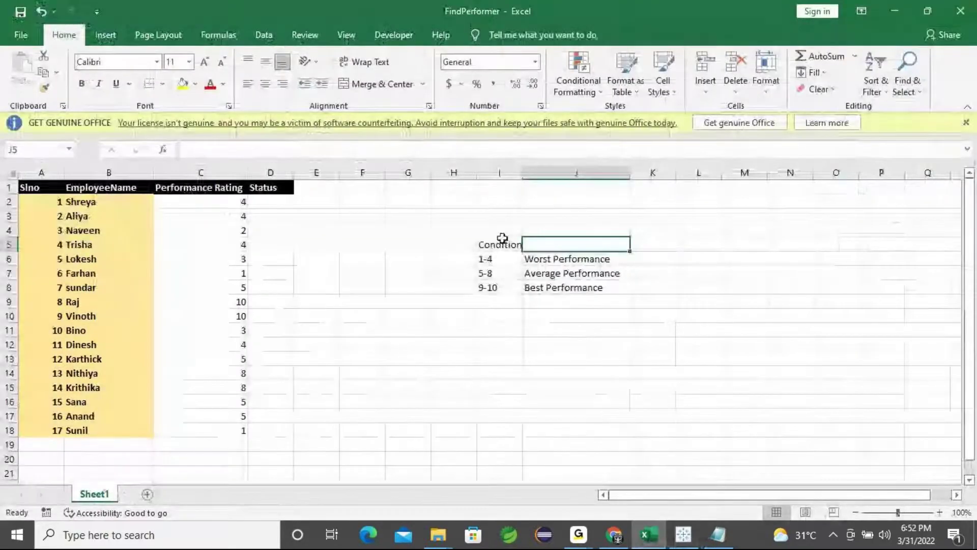
click(488, 260)
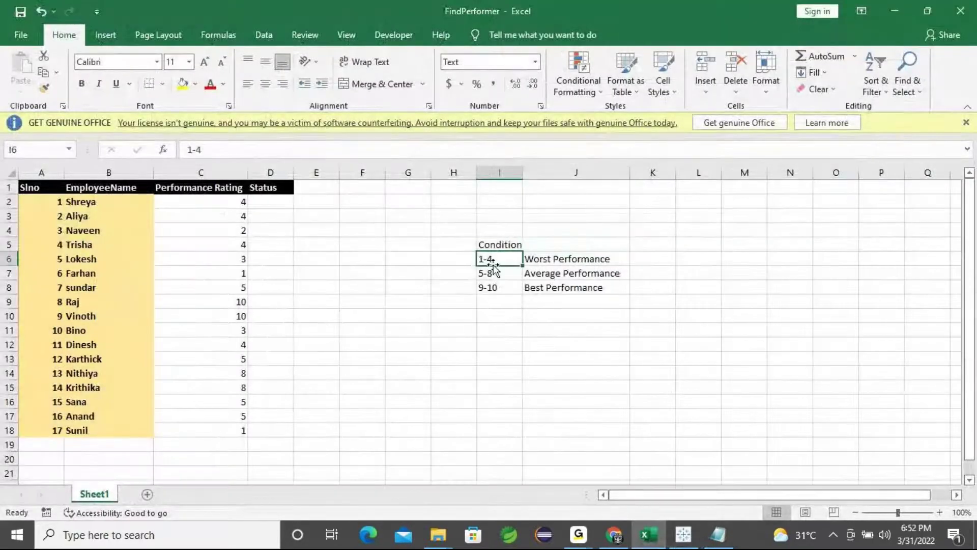
click(569, 260)
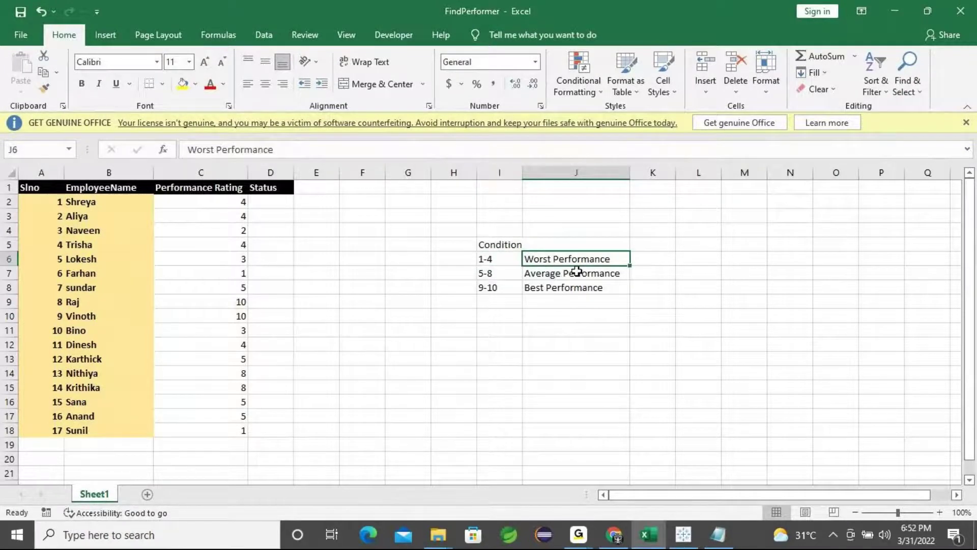
click(900, 9)
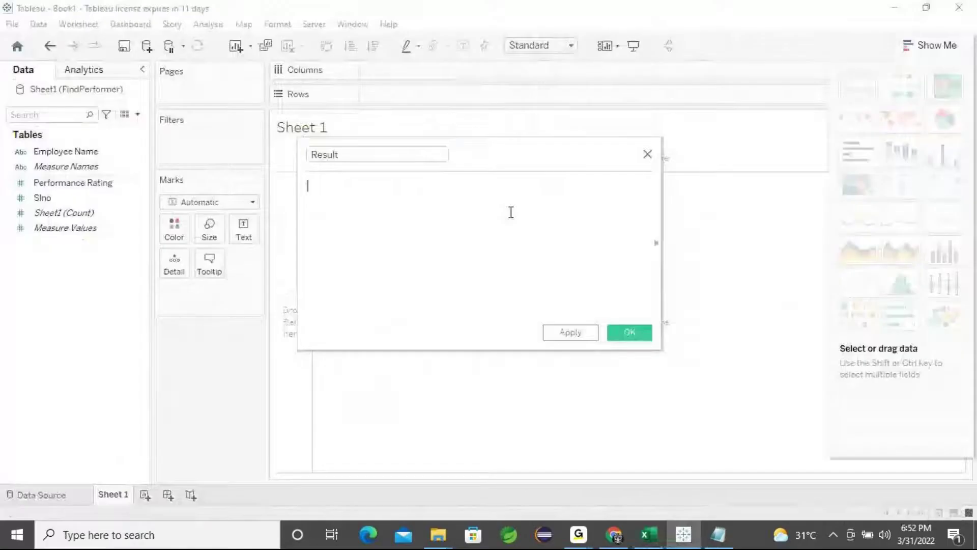
text(If)
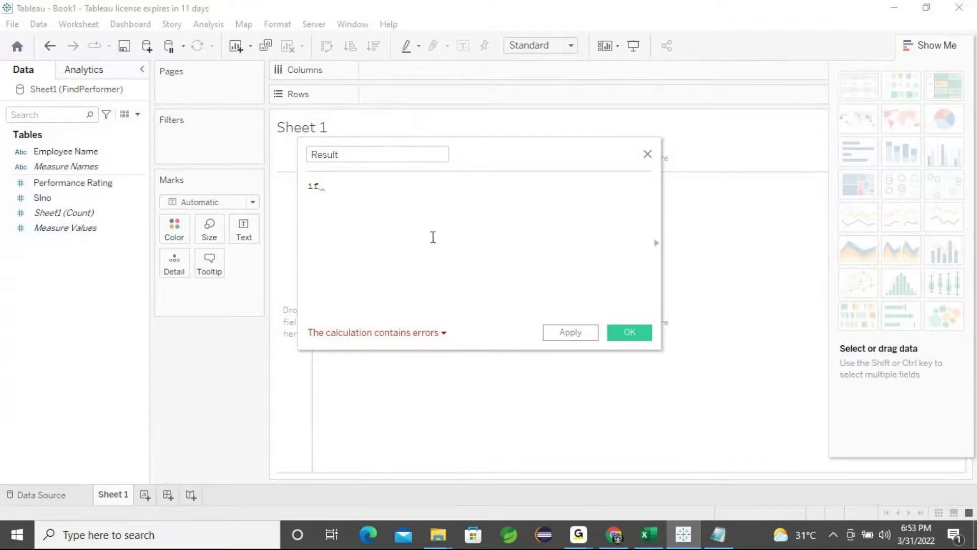
Step: Switch to the FindPerformer workbook in Excel, examine the Performance Rating column, and minimize it to return to Tableau
click(656, 534)
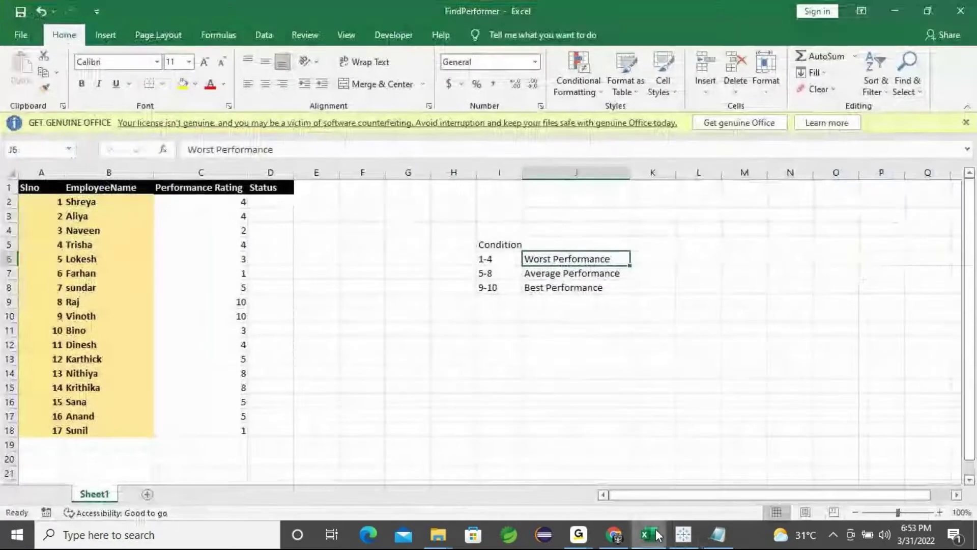
click(219, 188)
key(Down)
drag(208, 235, 211, 187)
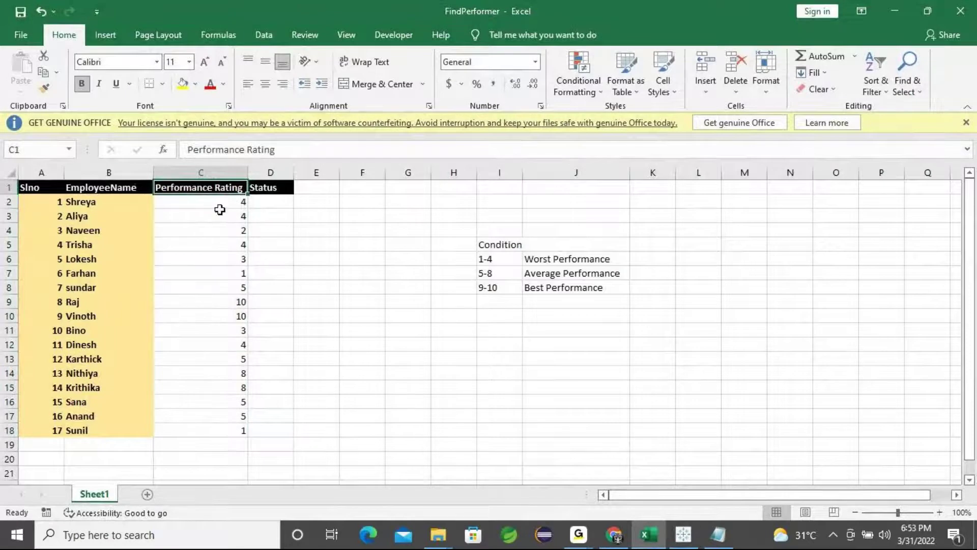
click(895, 11)
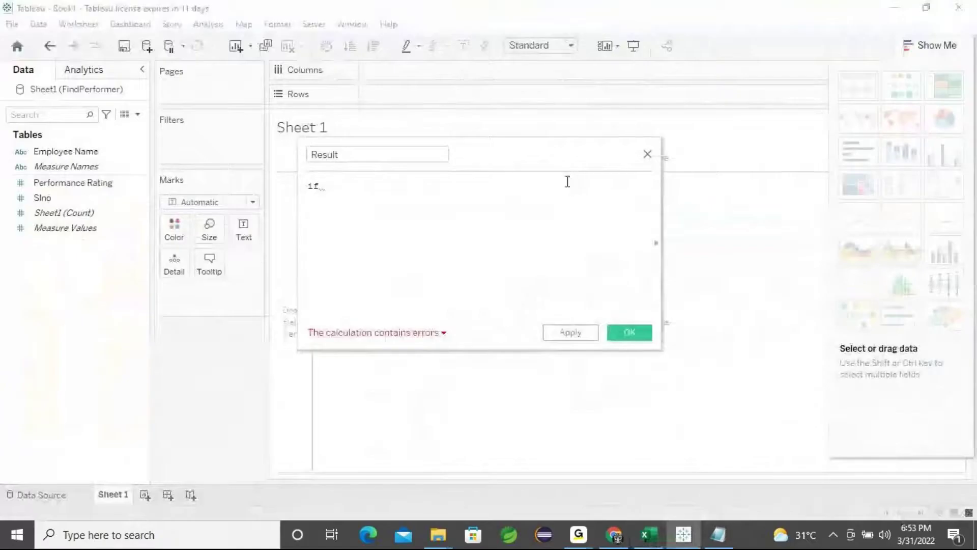
Step: Insert the Performance Rating field after "if" in the Result formula and widen the calculation editor
click(62, 189)
drag(62, 188, 378, 191)
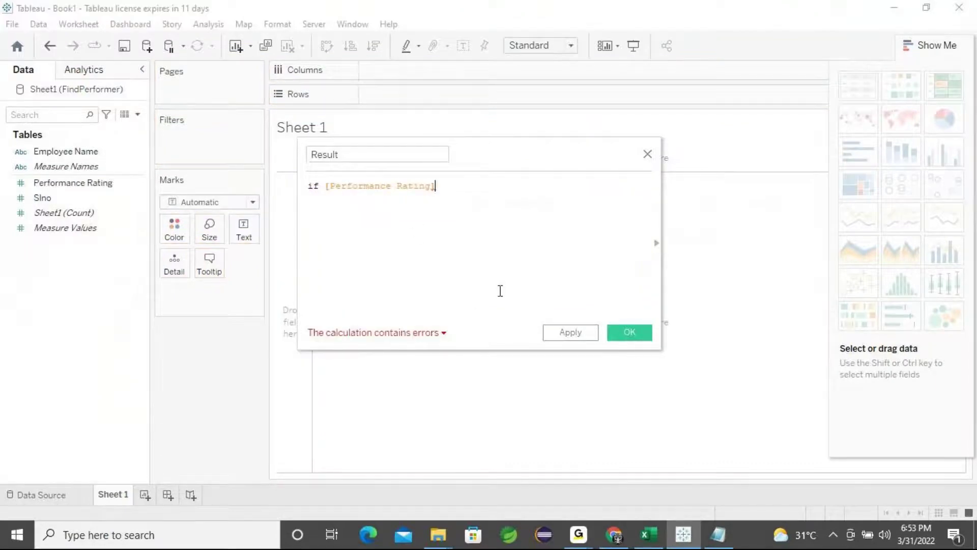
drag(662, 220, 845, 234)
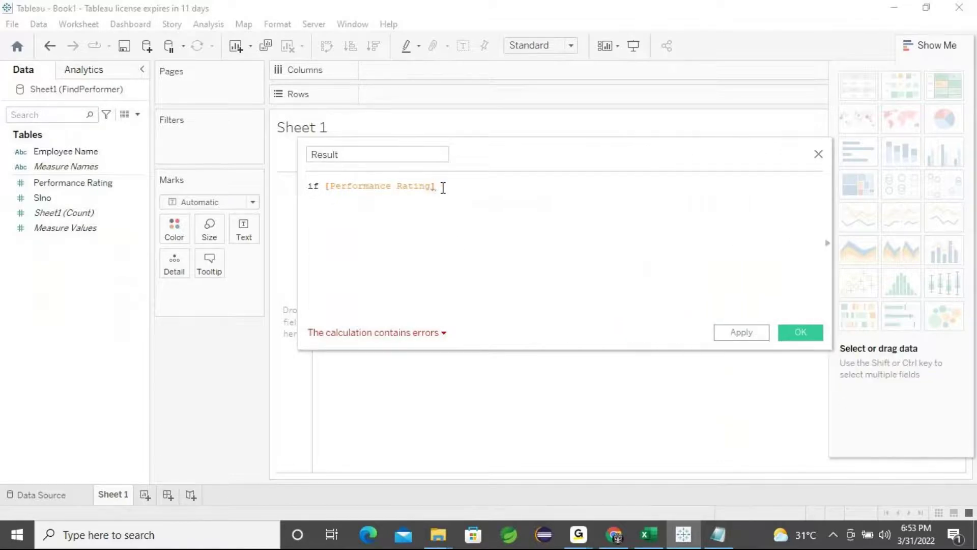
Step: Remove the Performance Rating field from the Result formula and reinsert it after "if" using the suggested field name
key(BackSpace)
key(BackSpace)
key(BackSpace)
key(BackSpace)
key(BackSpace)
key(BackSpace)
key(BackSpace)
key(BackSpace)
key(BackSpace)
key(BackSpace)
key(BackSpace)
key(BackSpace)
key(BackSpace)
key(BackSpace)
key(BackSpace)
key(BackSpace)
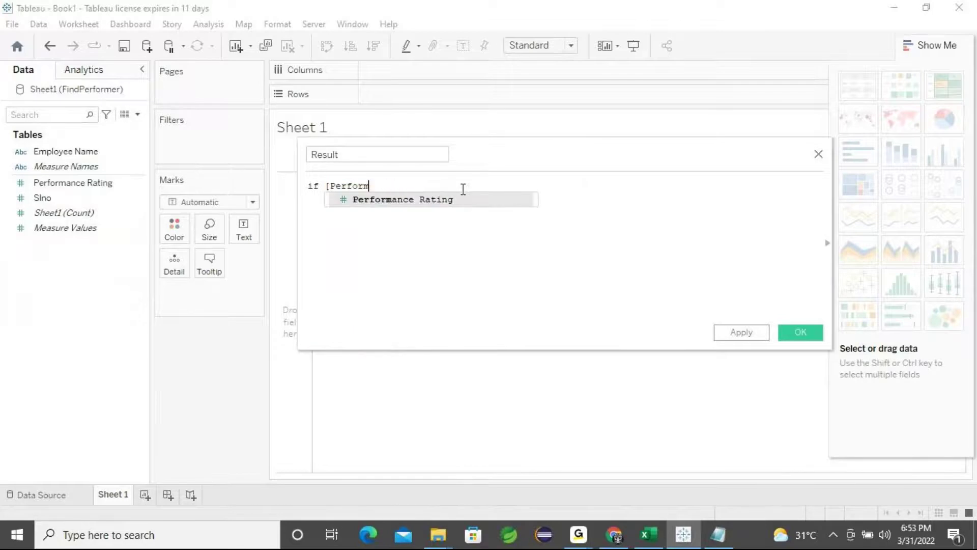
key(BackSpace)
key(BackSpace)
key(BackSpace)
key(BackSpace)
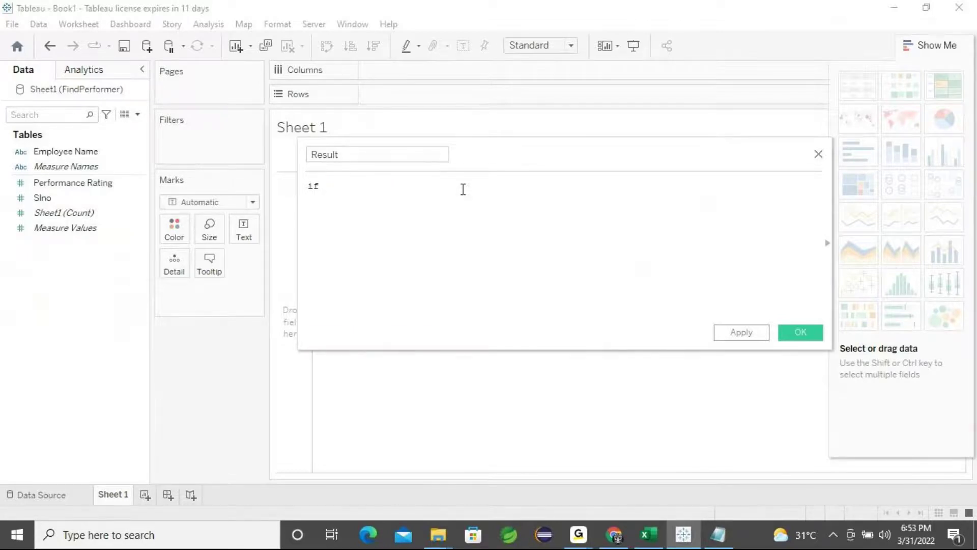
text(perf)
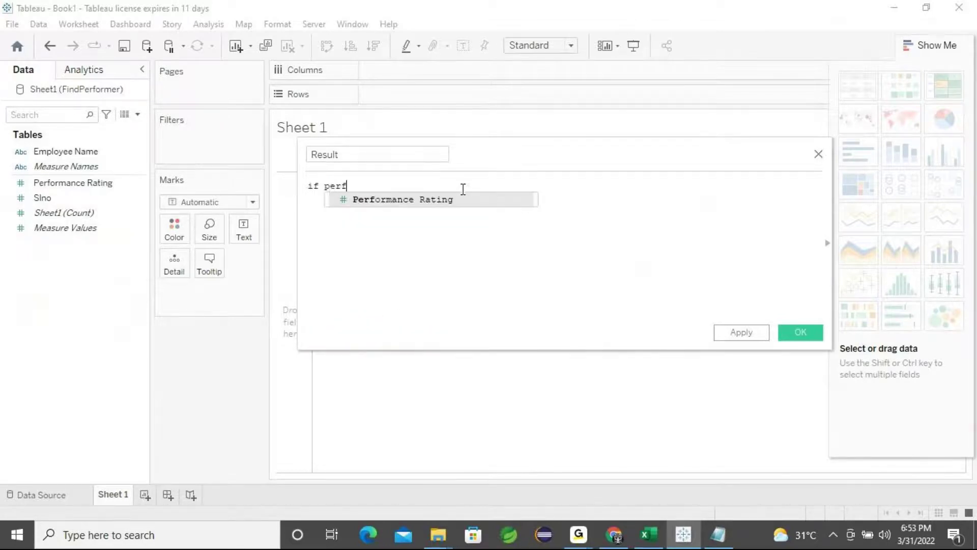
double_click(437, 201)
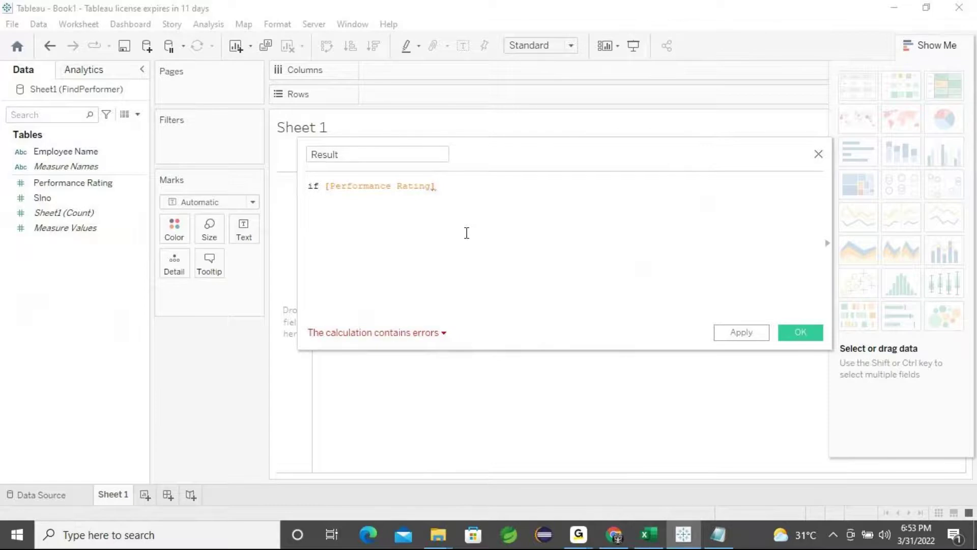
Step: Add ">=1 and" to the Result formula, checking the 1-4 condition in the FindPerformer workbook in Excel and returning to Tableau
text(>=)
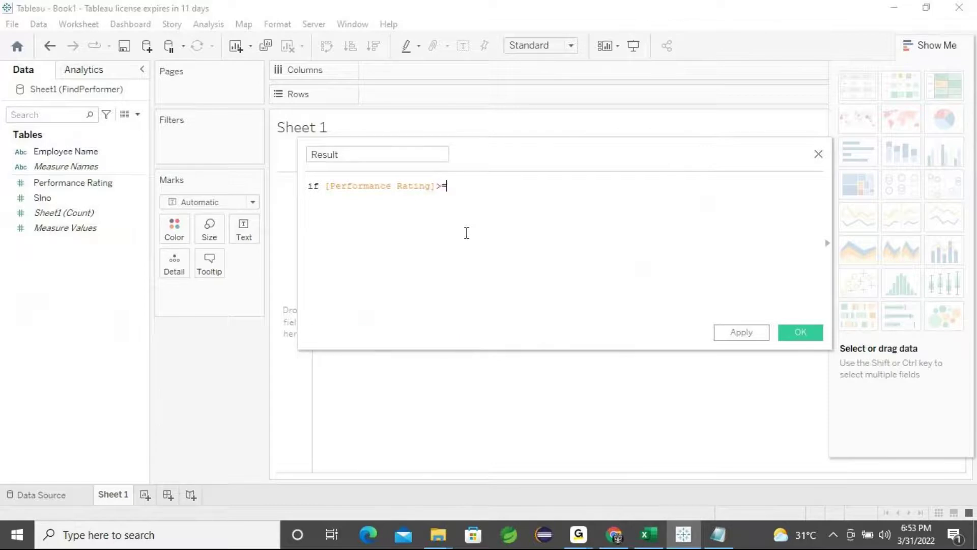
text(1)
click(648, 534)
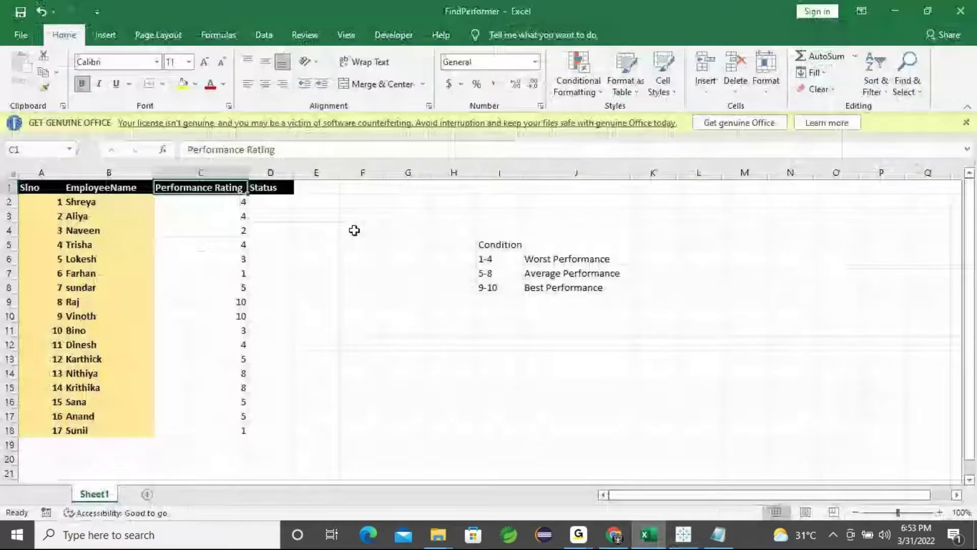
click(490, 259)
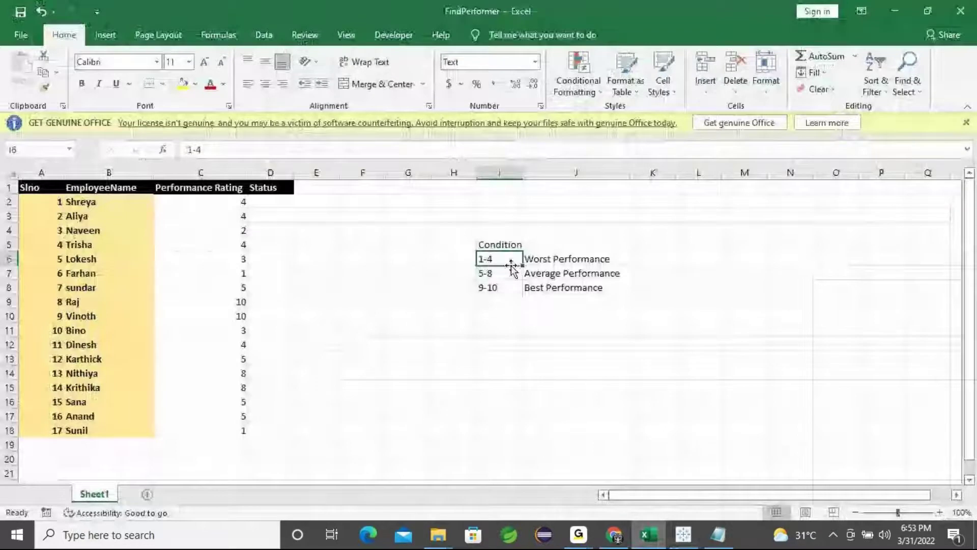
key(alt+Tab)
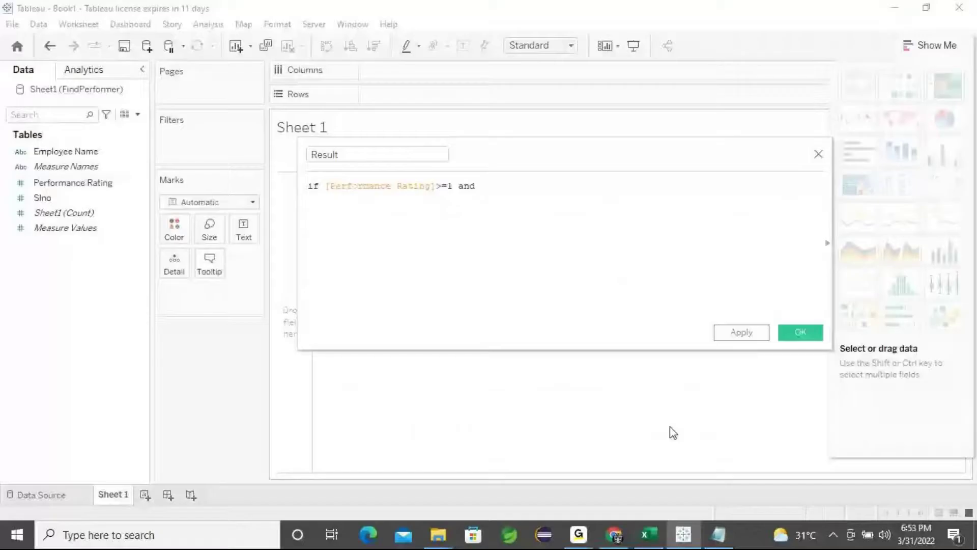
Step: Complete the first condition in the Result formula with AND [Performance Rating] <=4, reviewing its lower and upper limits
click(490, 201)
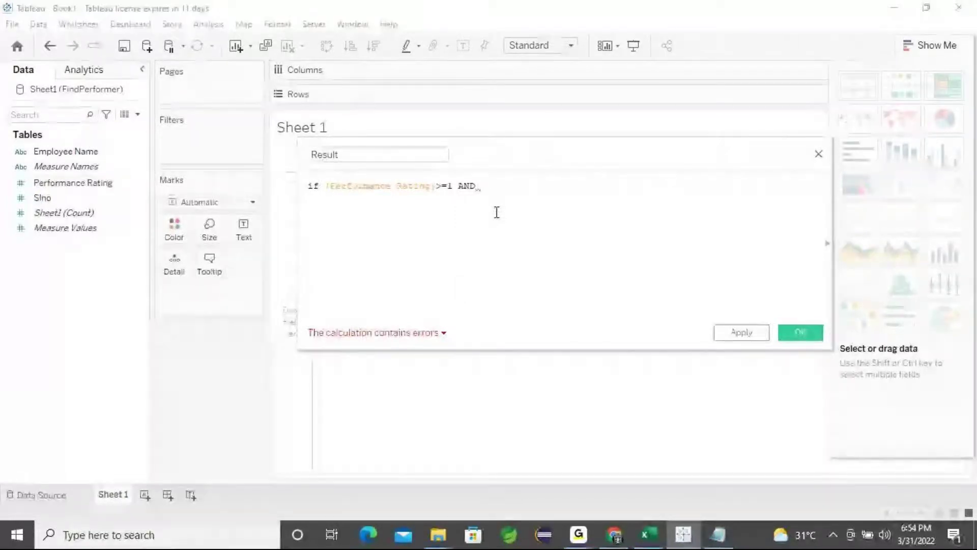
text([Performance Rating])
text(<)
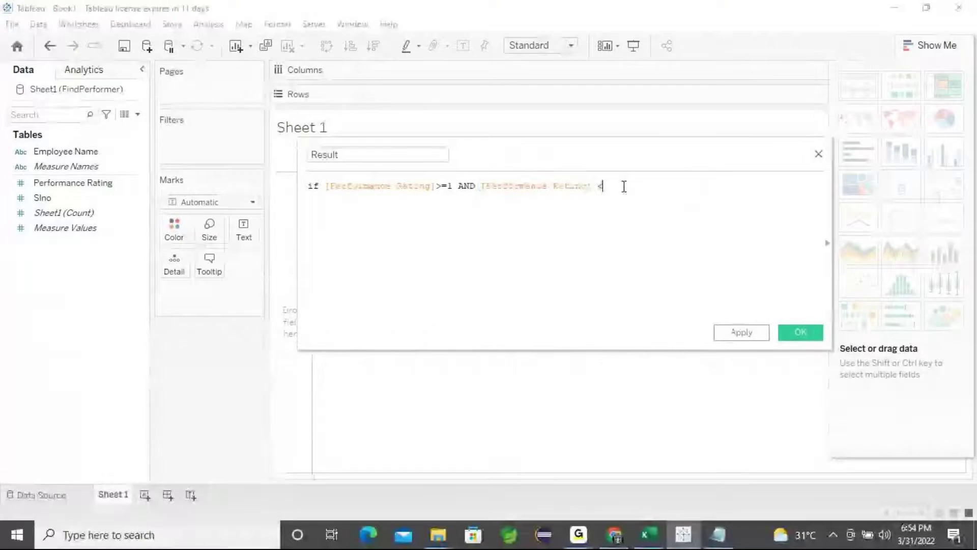
text(=4)
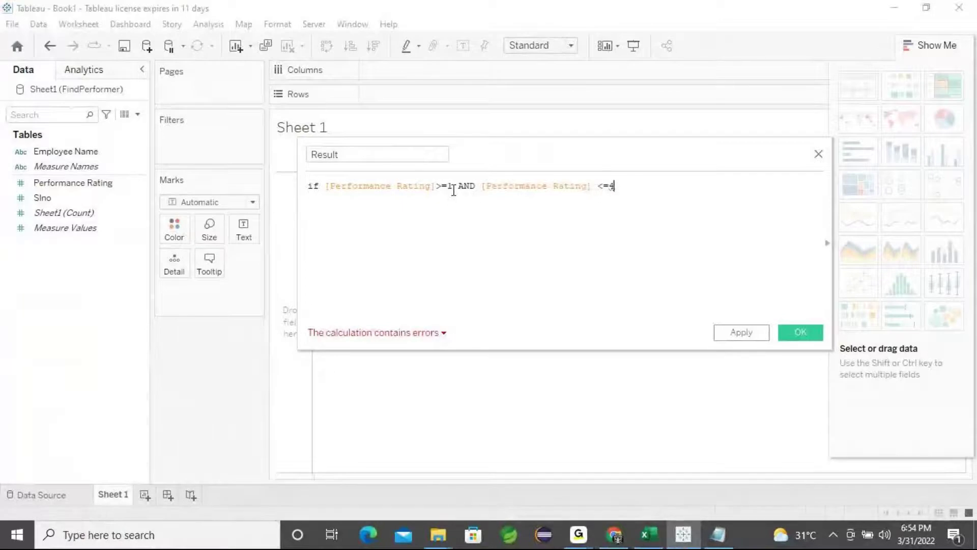
drag(454, 189, 436, 187)
drag(617, 188, 596, 187)
Step: End the first condition line with "then" and enter 'Worst Performance' on a new line as its result
click(632, 192)
text(then)
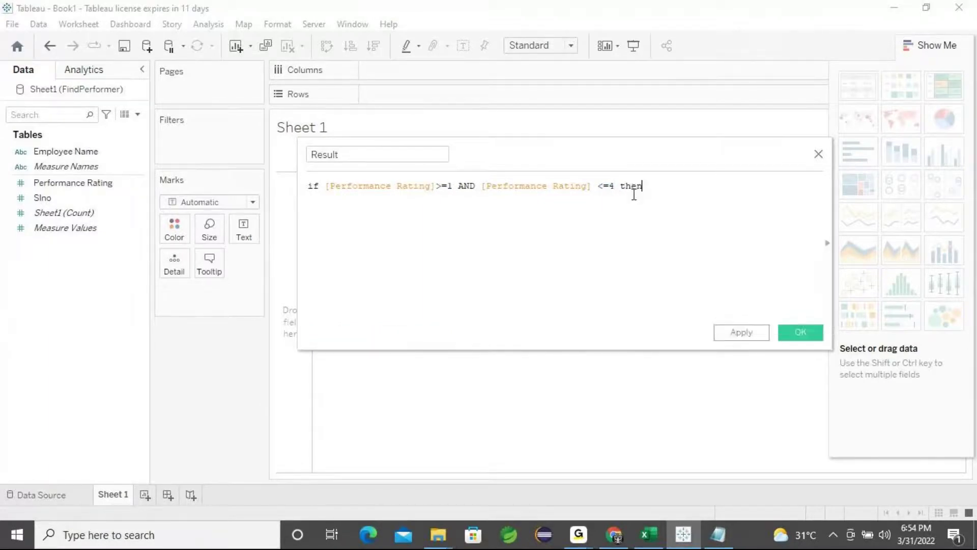
key(Return)
text('Worst Performance')
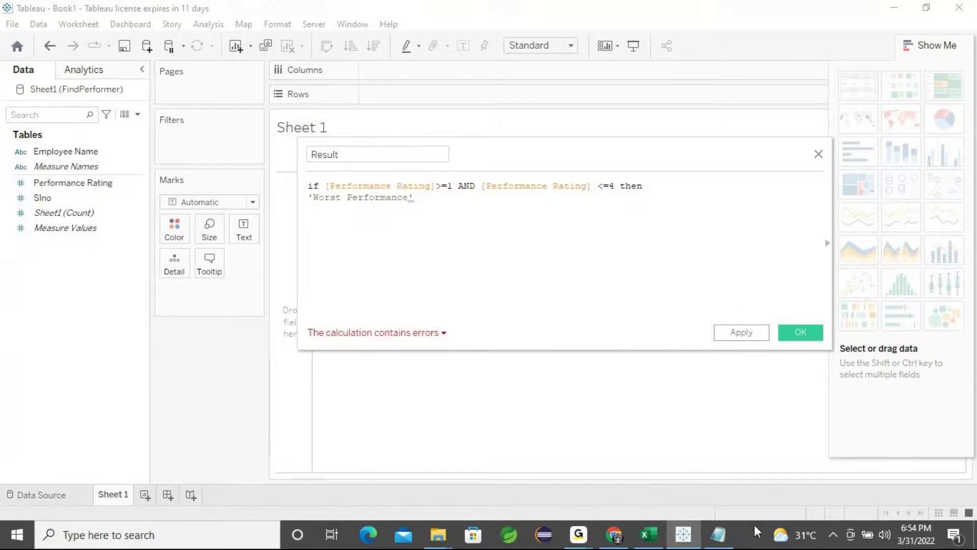
Step: Switch to the FindPerformer workbook in Excel, examine the Status cells beside the performance ratings, and return to Tableau
click(648, 534)
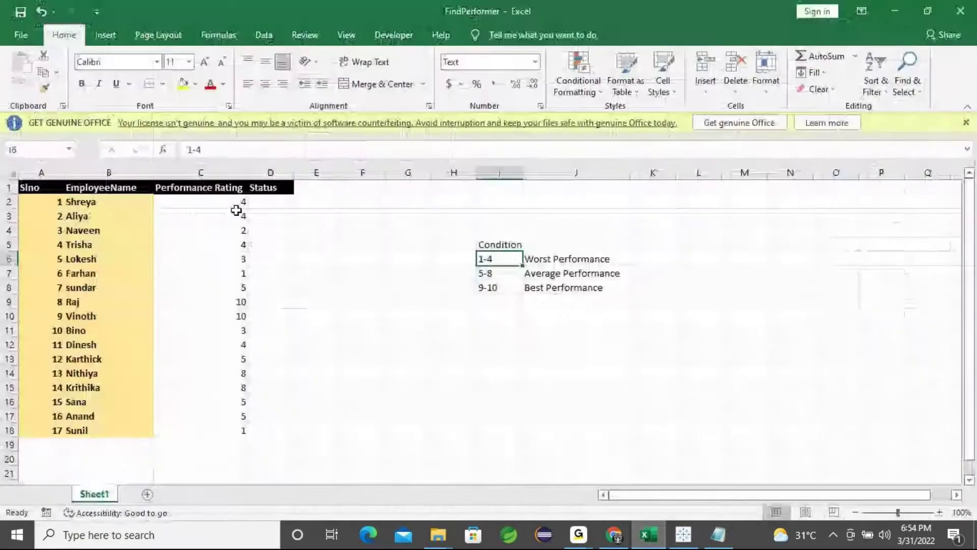
click(262, 202)
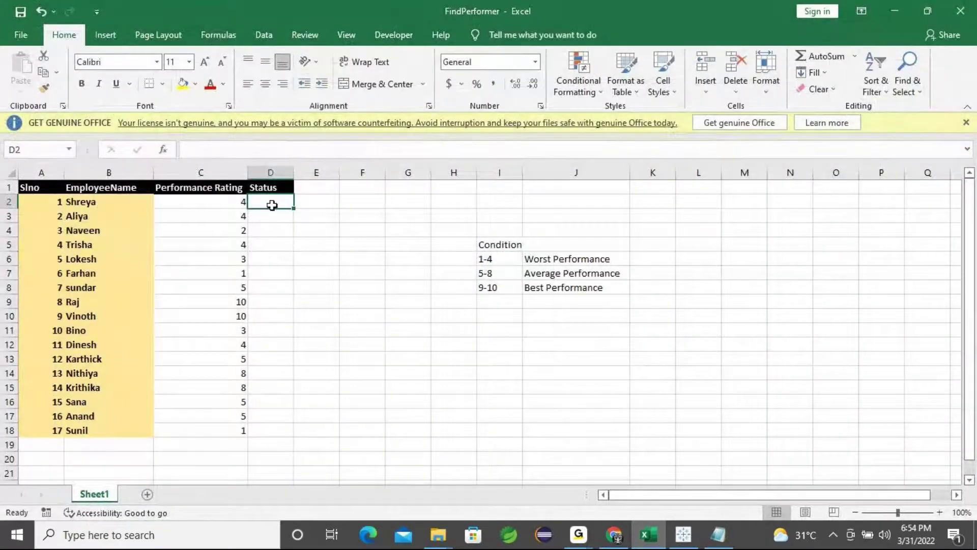
click(270, 287)
click(266, 338)
key(alt+Tab)
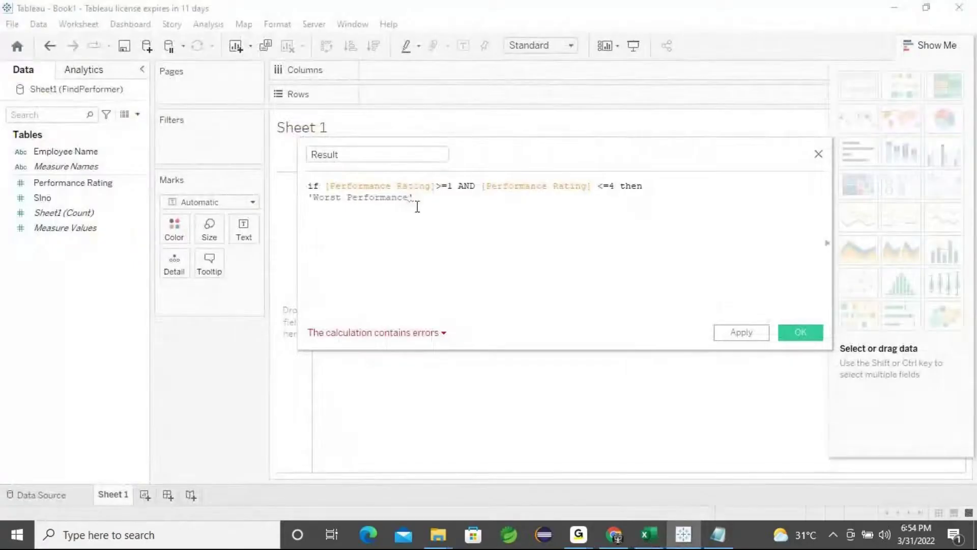
Step: Start a new line below 'Worst Performance' in the Result formula with ELSEIF and review the first branch above it
click(418, 205)
key(Return)
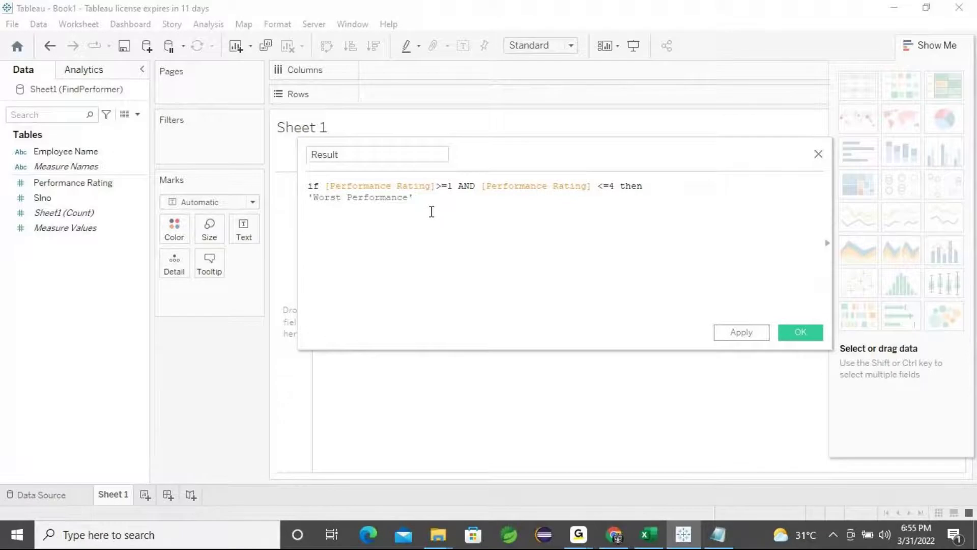
text(else)
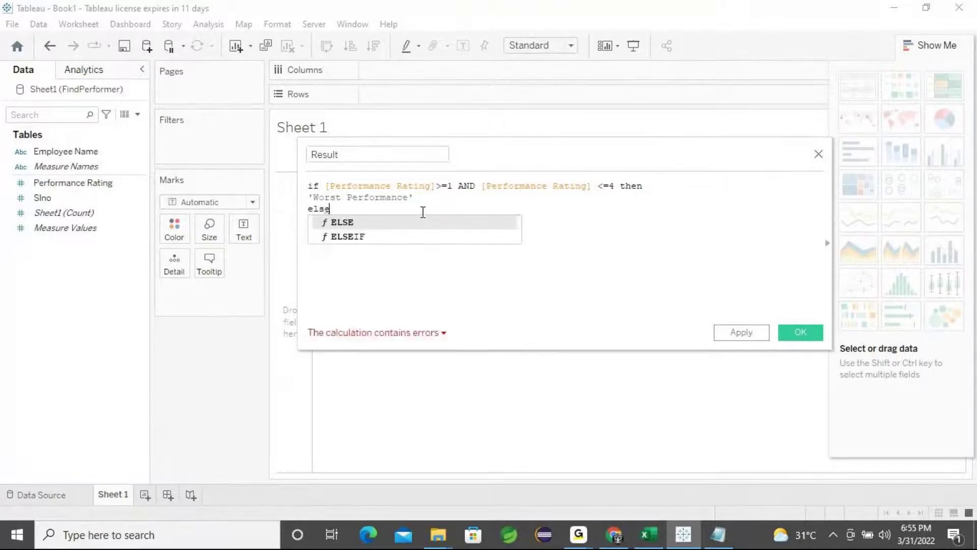
click(357, 236)
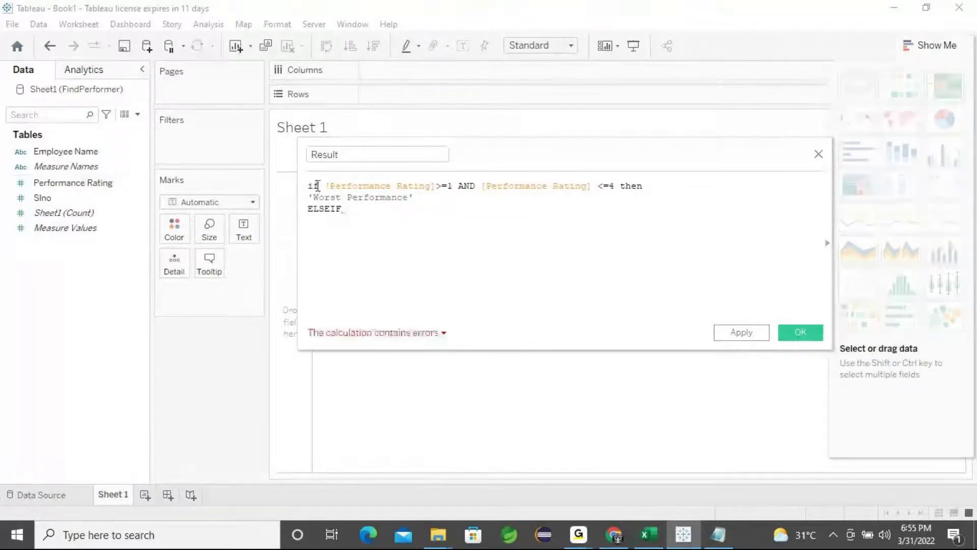
drag(310, 184, 414, 198)
click(365, 209)
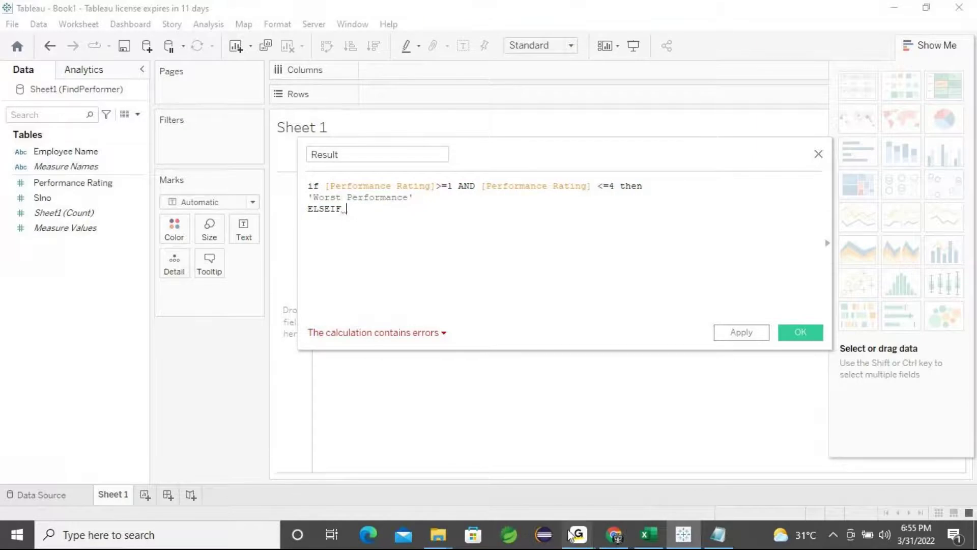
mouse_move(573, 527)
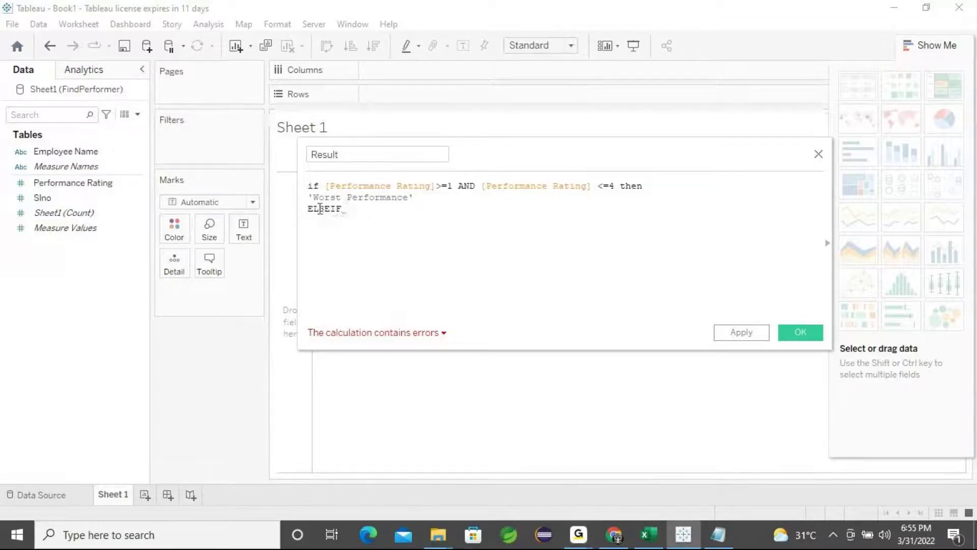
Step: Insert the Performance Rating field after ELSEIF in the Result formula, undoing any misplaced insertion, and follow it with ">="
drag(92, 183, 425, 214)
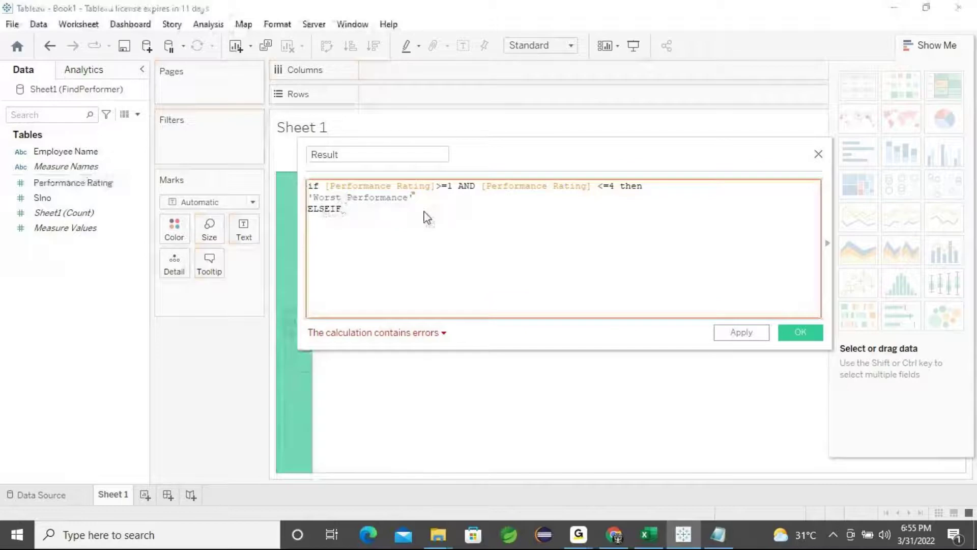
key(ctrl+z)
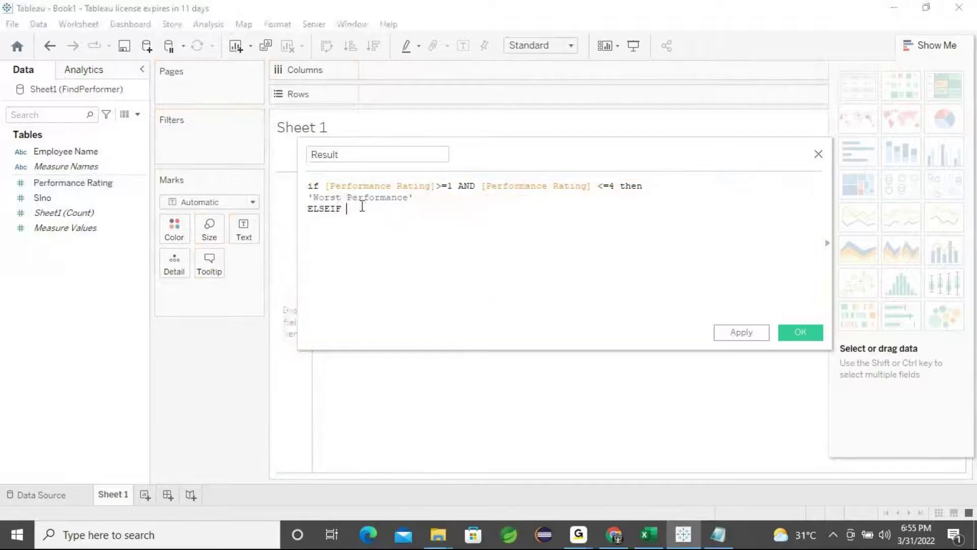
drag(77, 183, 449, 244)
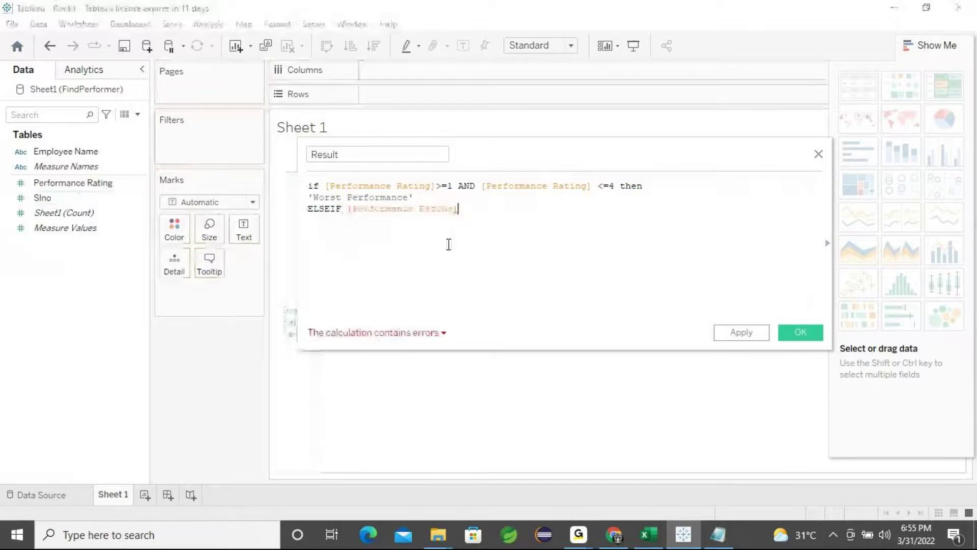
text(>=)
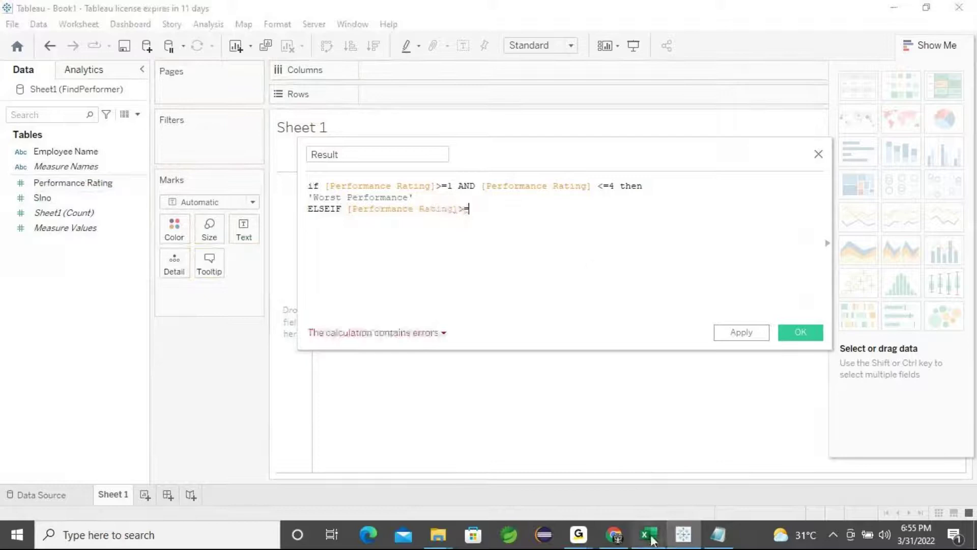
Step: Check the 5-8 Average Performance condition in the Excel workbook, return to Tableau, and add "5 and" to the ELSEIF line
click(650, 535)
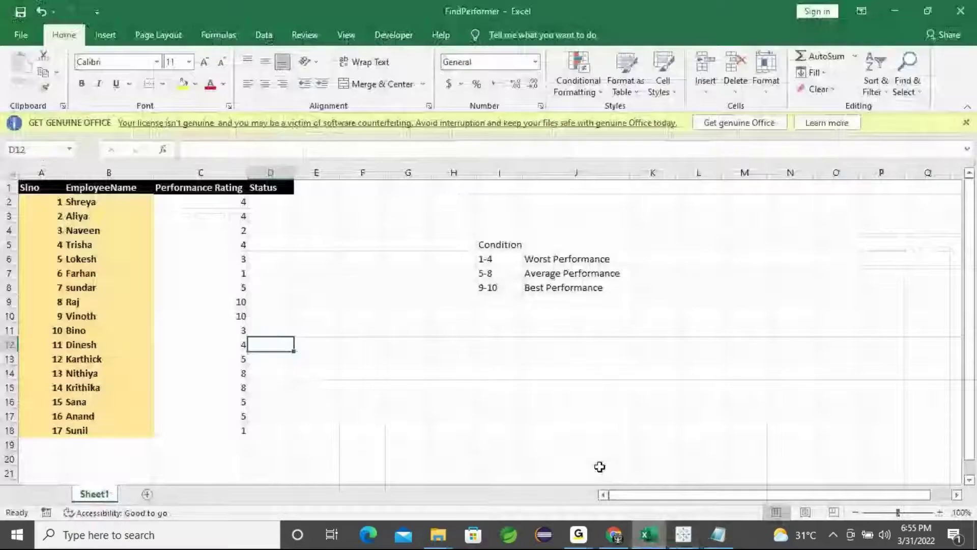
key(alt+Tab)
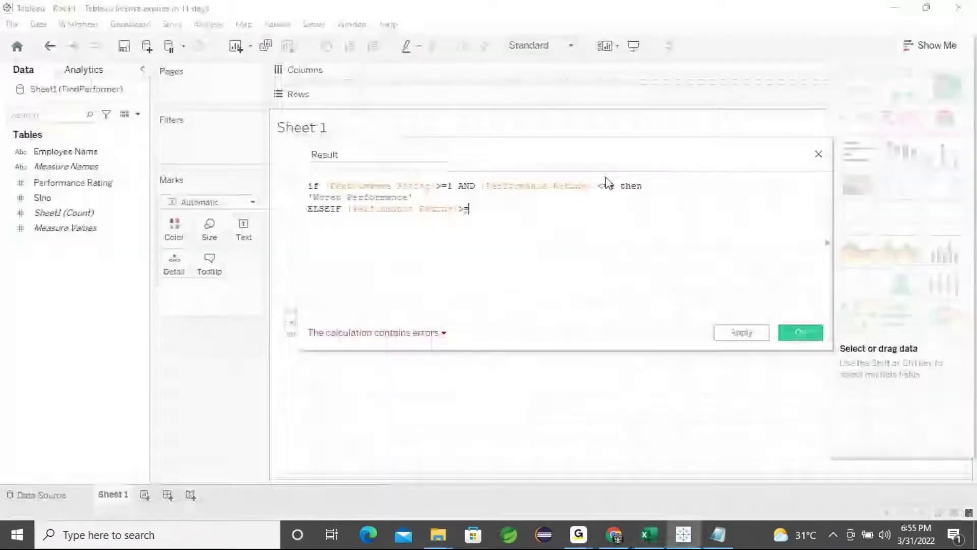
text(5 and)
key(BackSpace)
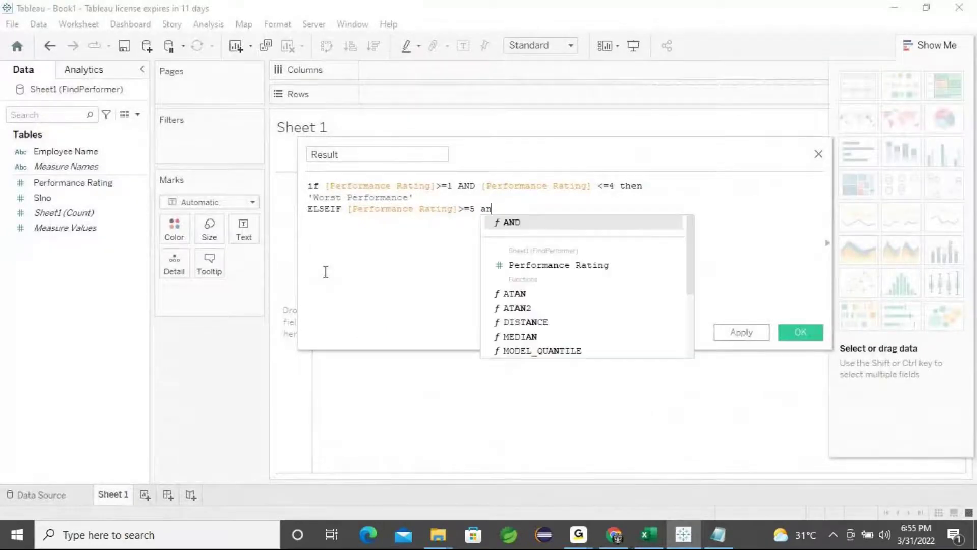
key(BackSpace)
text(d)
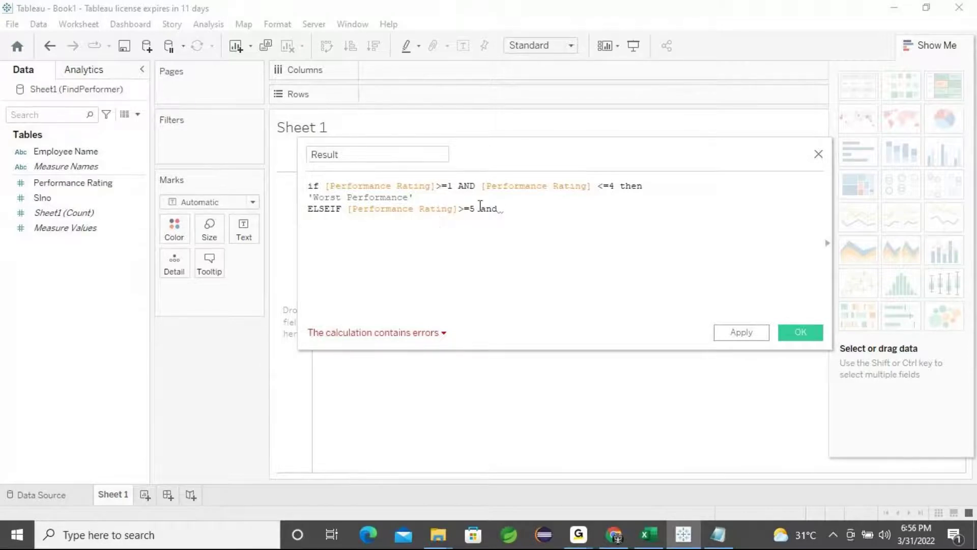
Step: Insert the Performance Rating field after "and", add "<=8 then" to finish the ELSEIF condition, and start a new line
click(80, 185)
drag(79, 189, 596, 249)
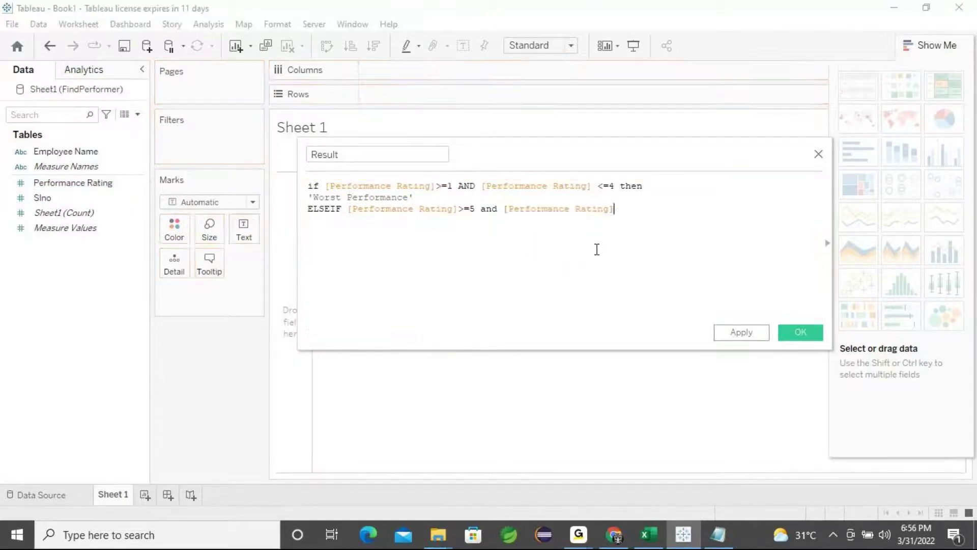
text(<=8 t)
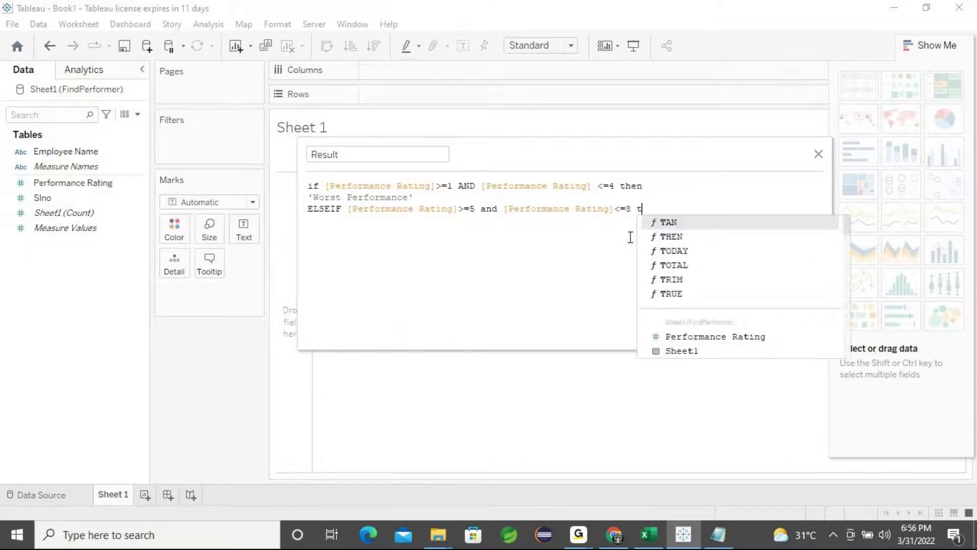
text(hen)
key(Return)
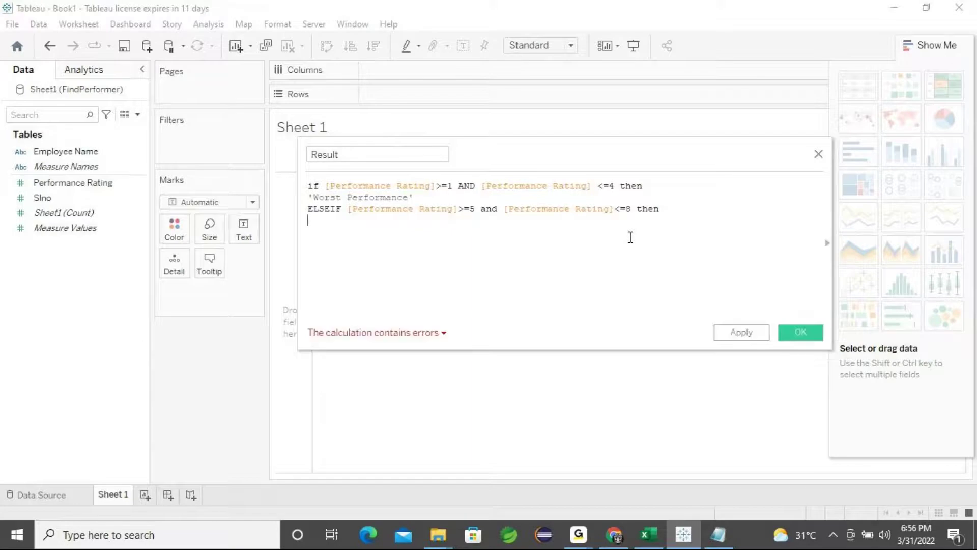
Step: Enter 'Average Performance' as the result of the 5-to-8 ELSEIF branch in the Result formula and start a new line
drag(664, 210, 300, 220)
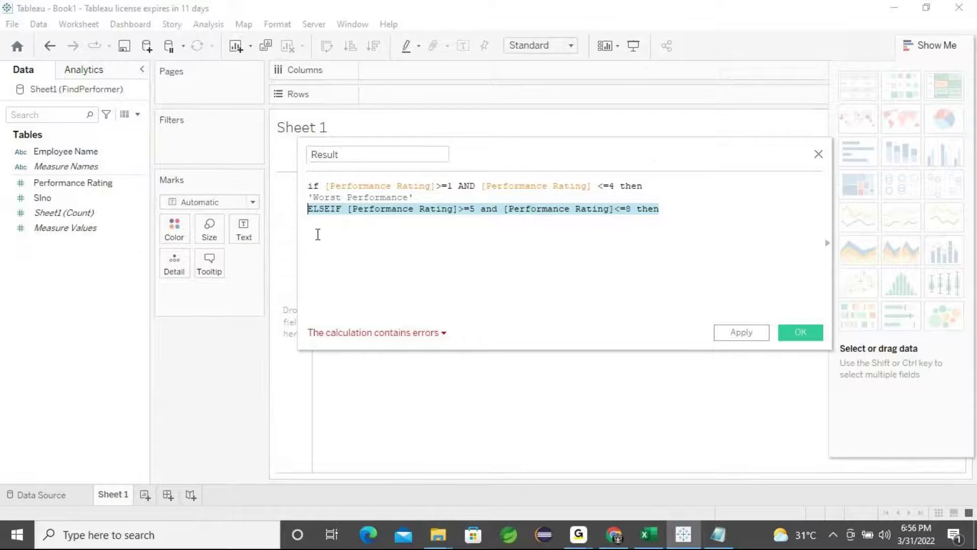
click(319, 223)
text('Average Performance')
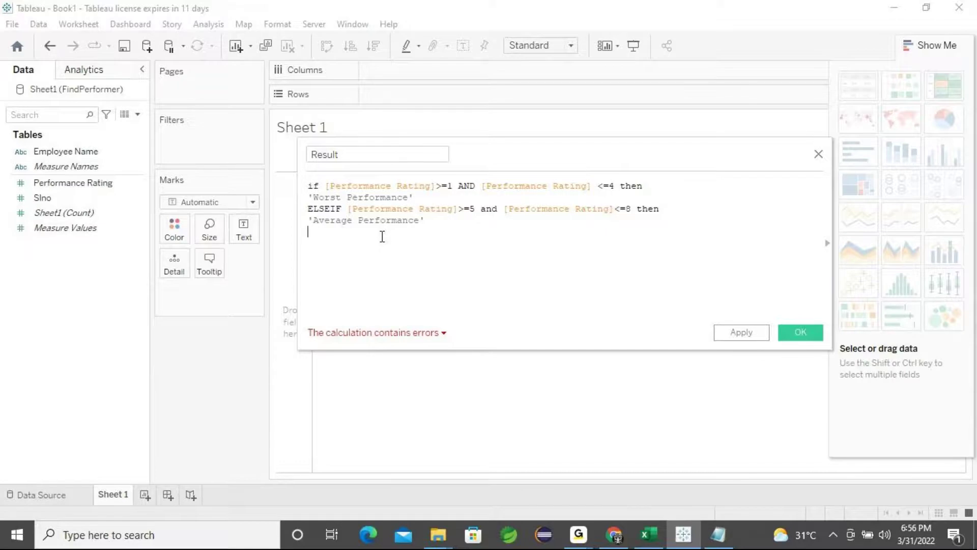
Step: Start a second ELSEIF line below 'Average Performance' and insert the Performance Rating field after it
text(else)
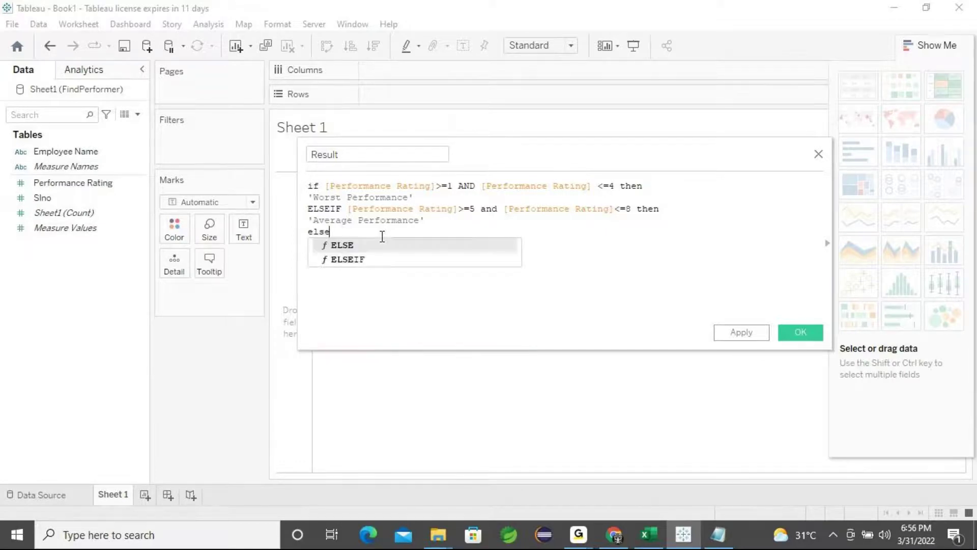
text(i)
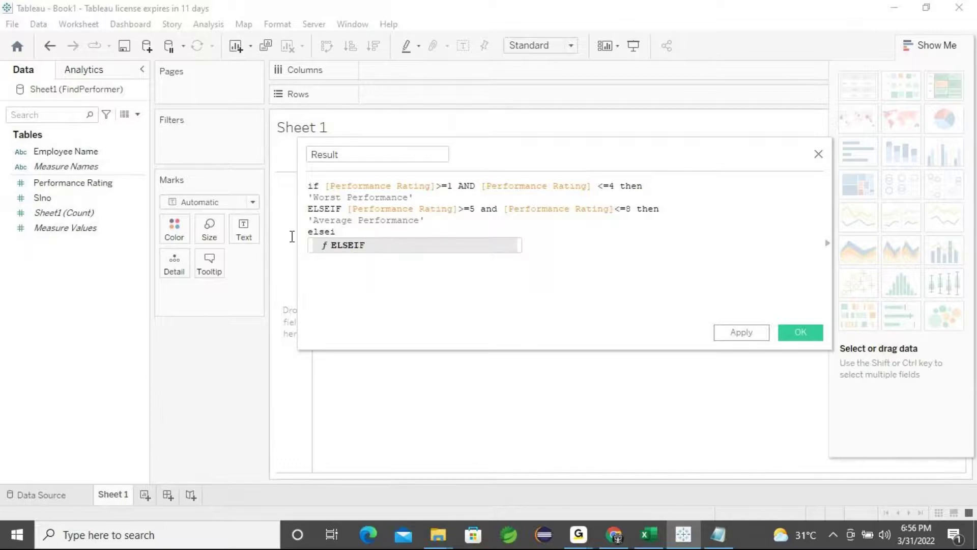
double_click(348, 250)
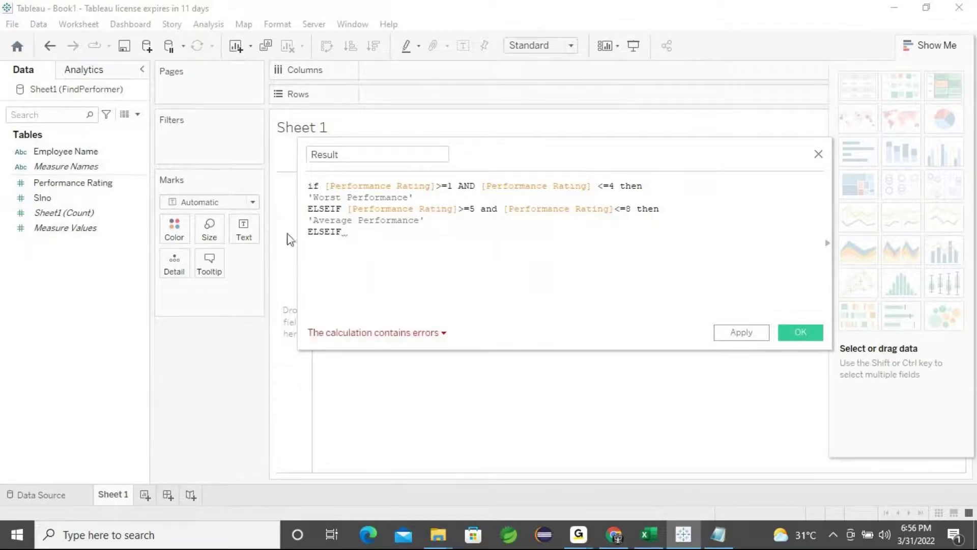
click(109, 183)
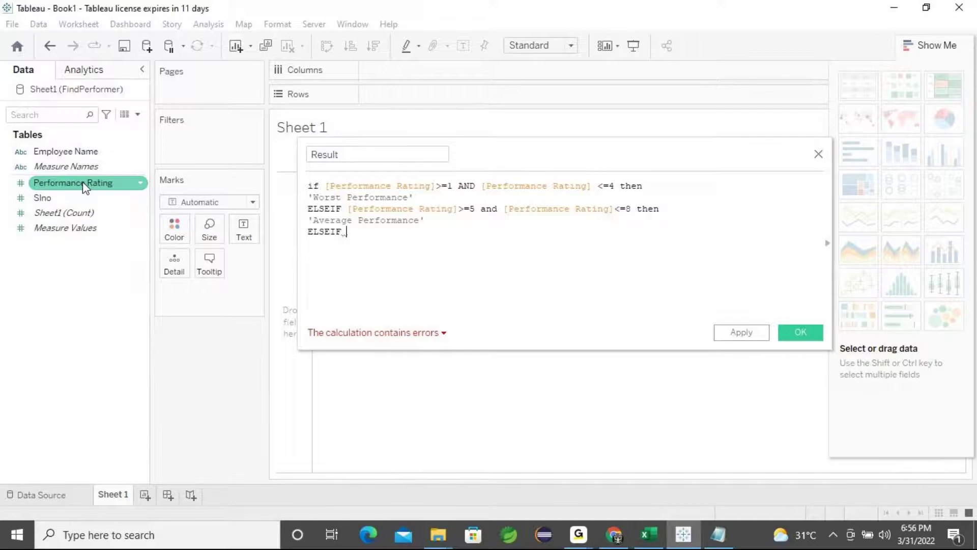
drag(85, 187, 434, 267)
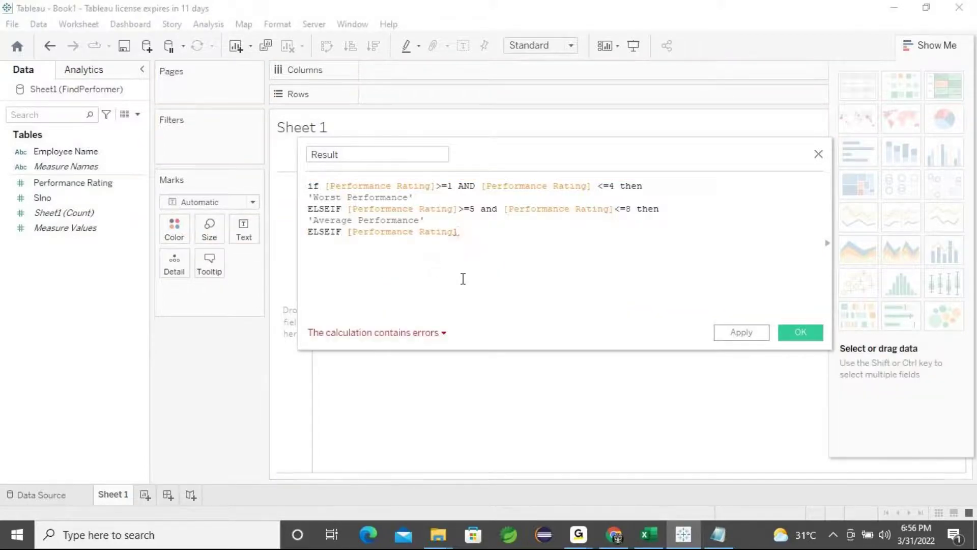
Step: Check the 9-10 Best Performance condition in the Excel workbook, return to Tableau, and add ">=9 and" to the second ELSEIF line
click(649, 540)
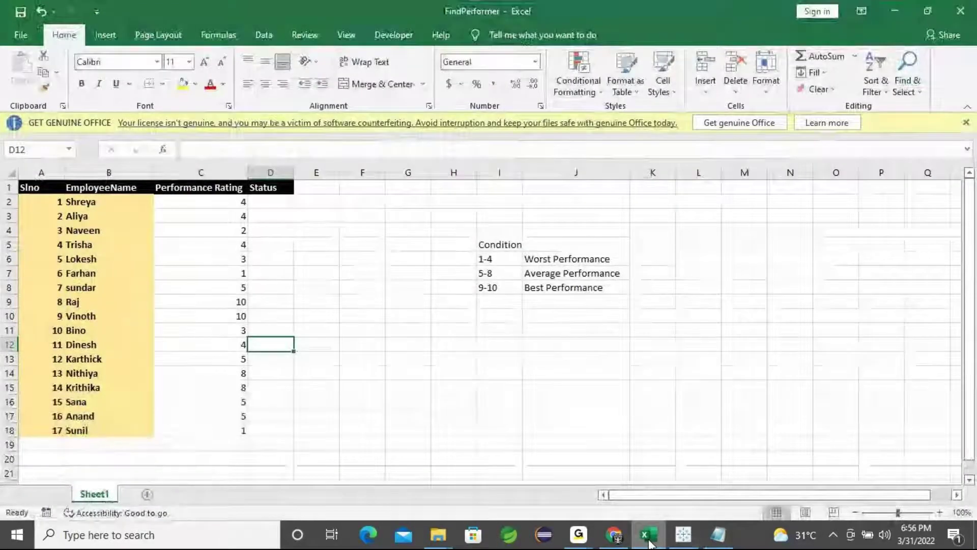
click(649, 540)
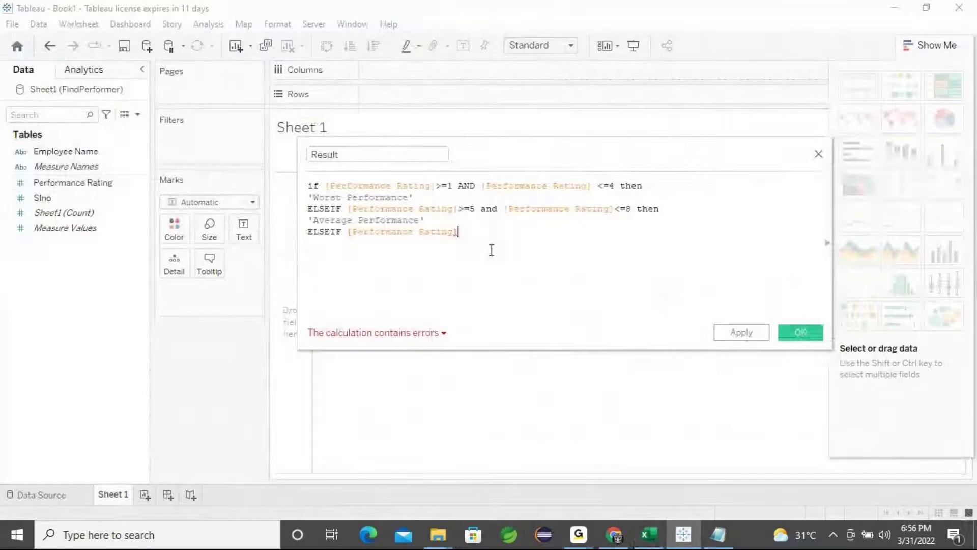
text(>=9)
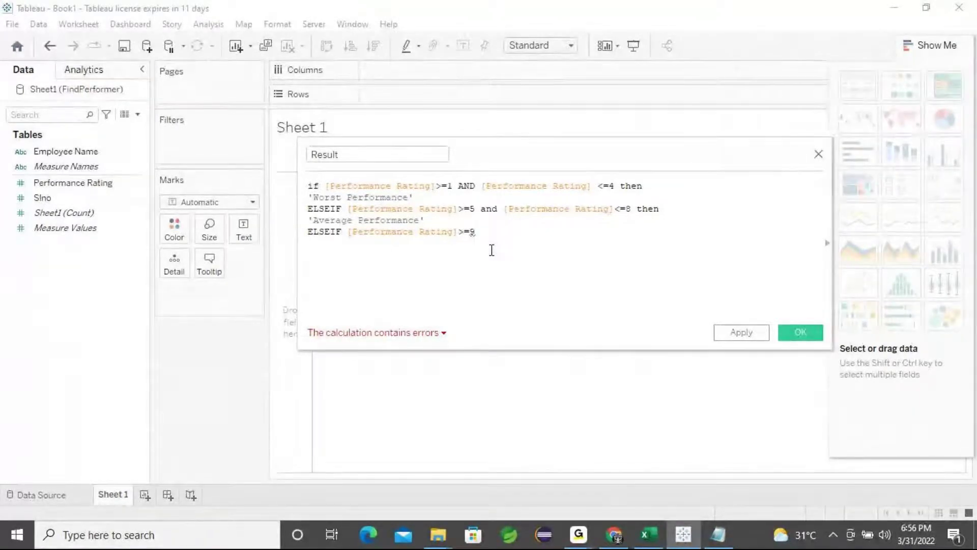
text( and)
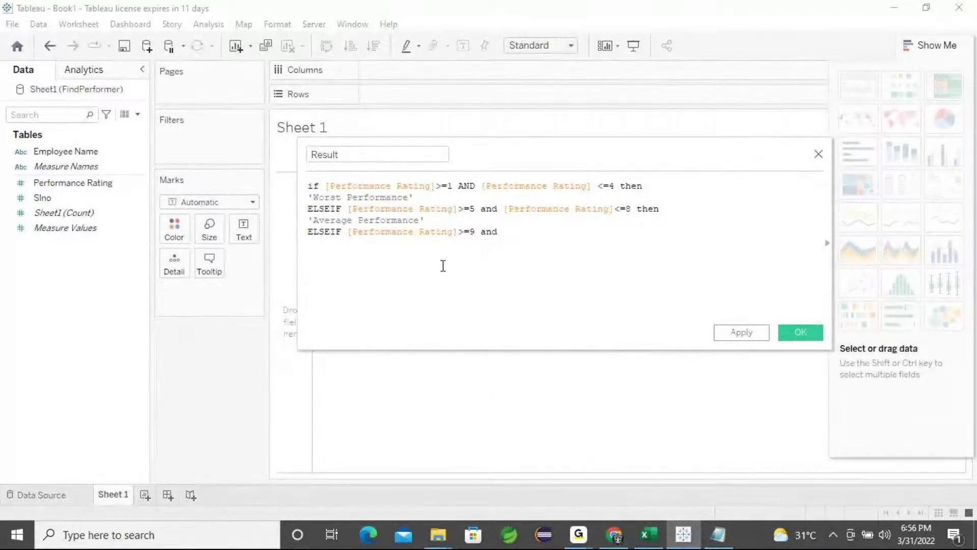
Step: Insert the Performance Rating field after "and", complete the condition with "<=10 then", and start a new line
click(87, 184)
drag(87, 185, 612, 258)
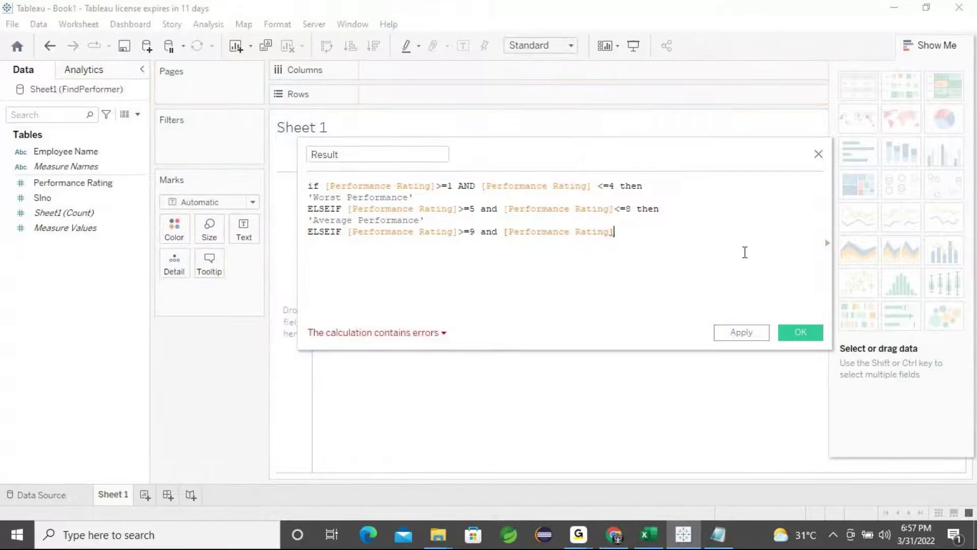
text(<=10 then)
key(Return)
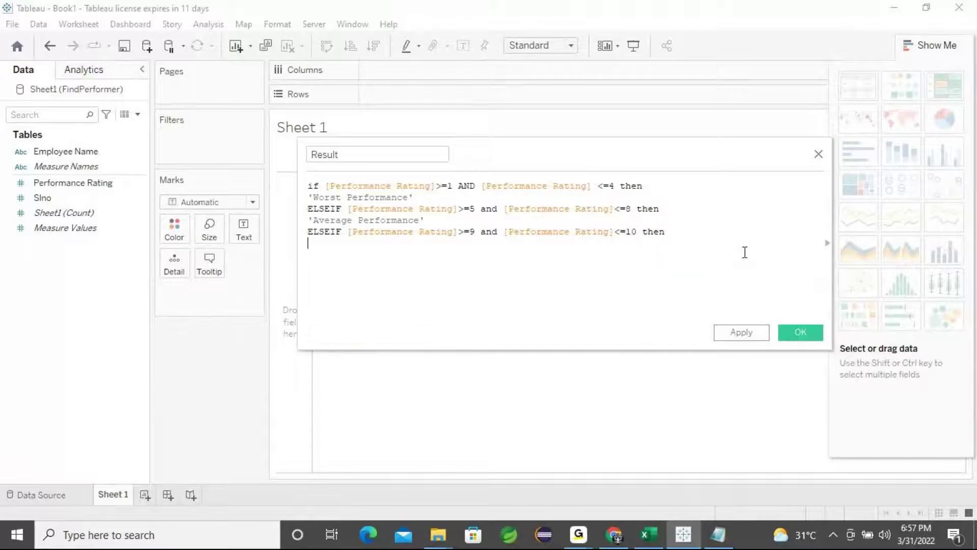
Step: Enter 'Best Performance' as the last branch's result and close the Result formula with END on its own line
text('Be)
text(st Per)
text(formance' )
text(end)
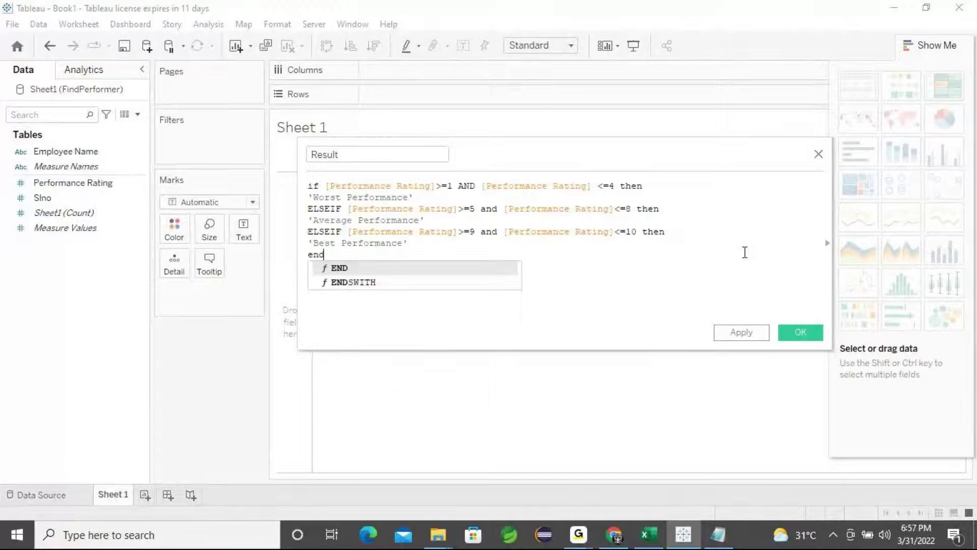
click(335, 267)
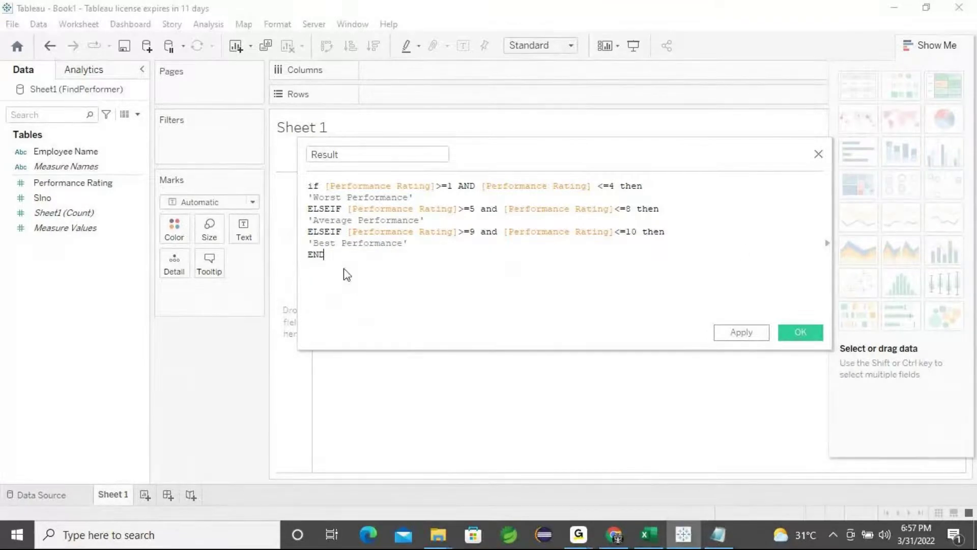
Step: Delete the closing END from the Result formula to check the validation status, and enter END again
drag(329, 257, 310, 255)
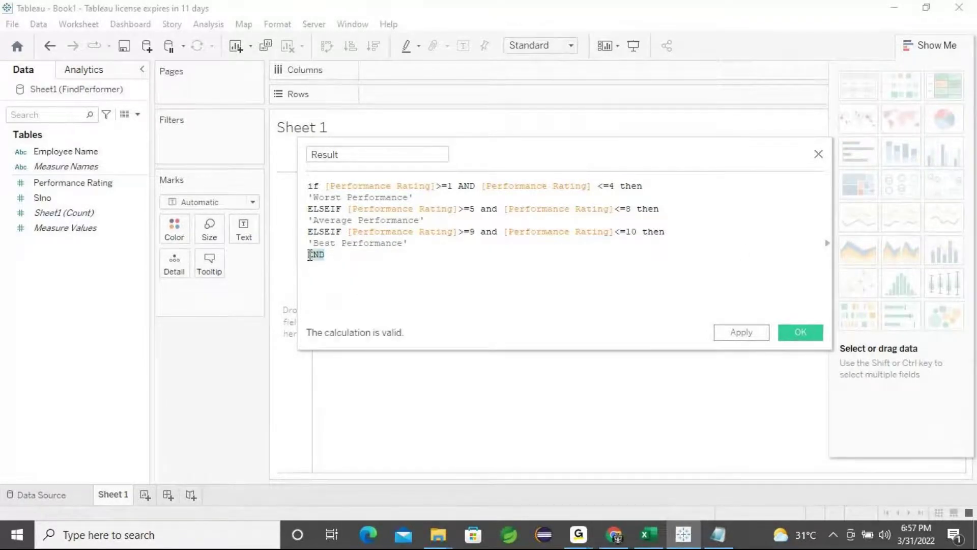
click(349, 261)
drag(337, 257, 312, 257)
key(BackSpace)
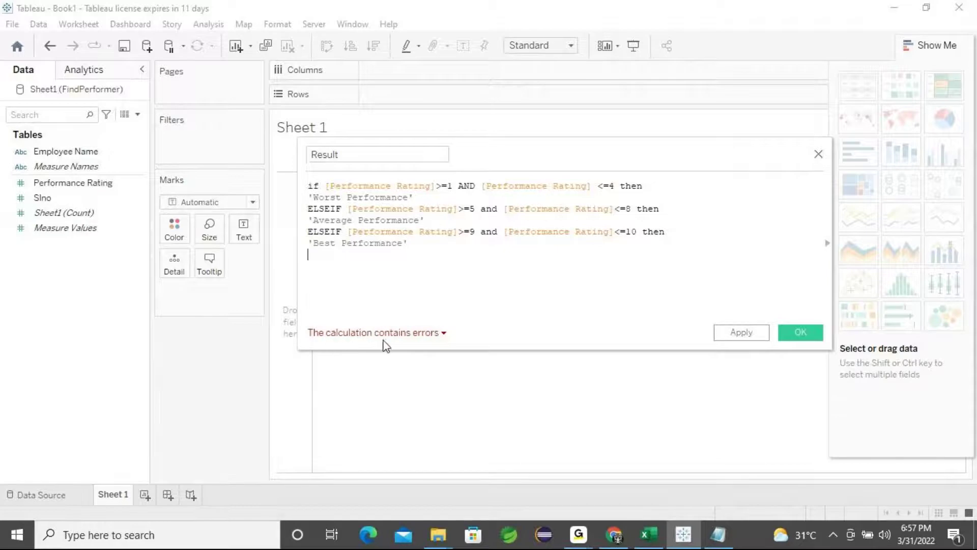
text(end)
click(338, 270)
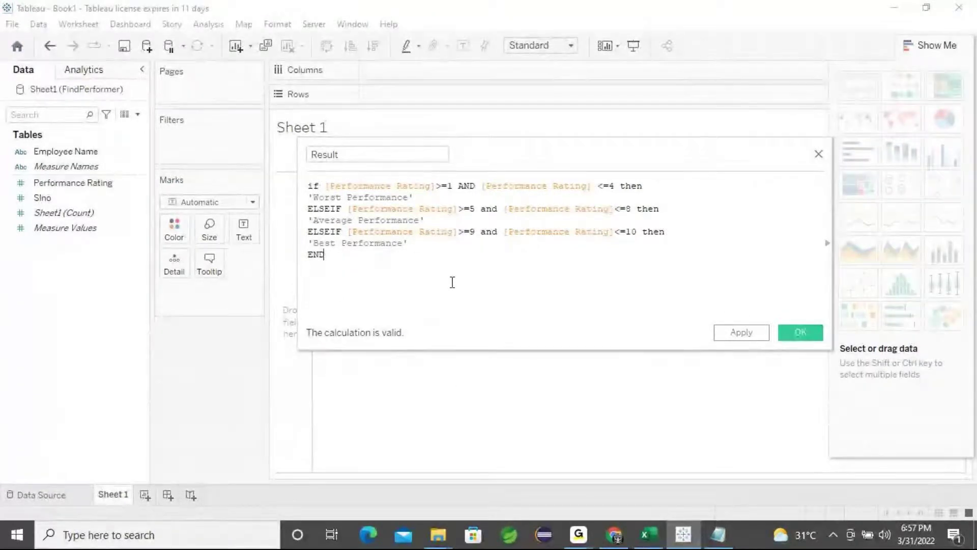
Step: Apply the Result calculation and close the calculated field editor, saving the field
click(758, 336)
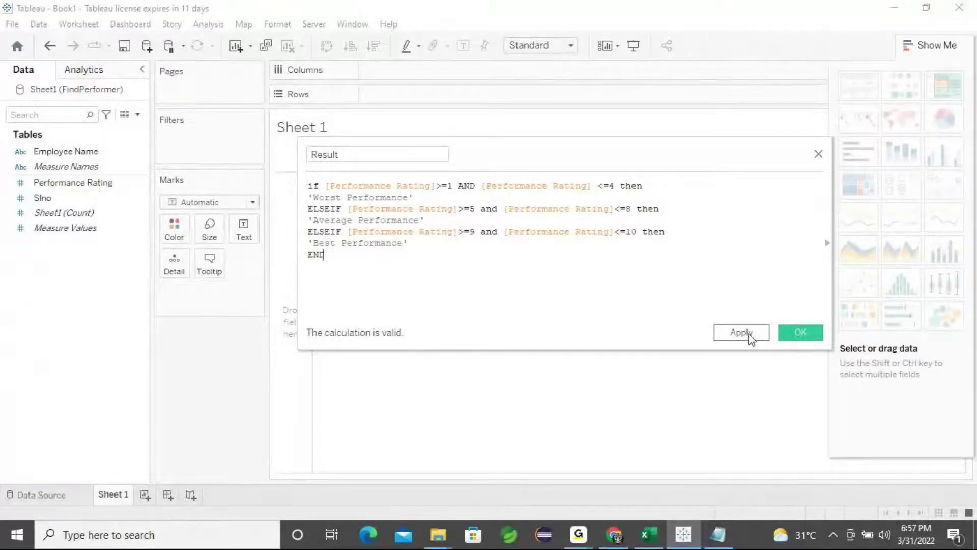
click(750, 337)
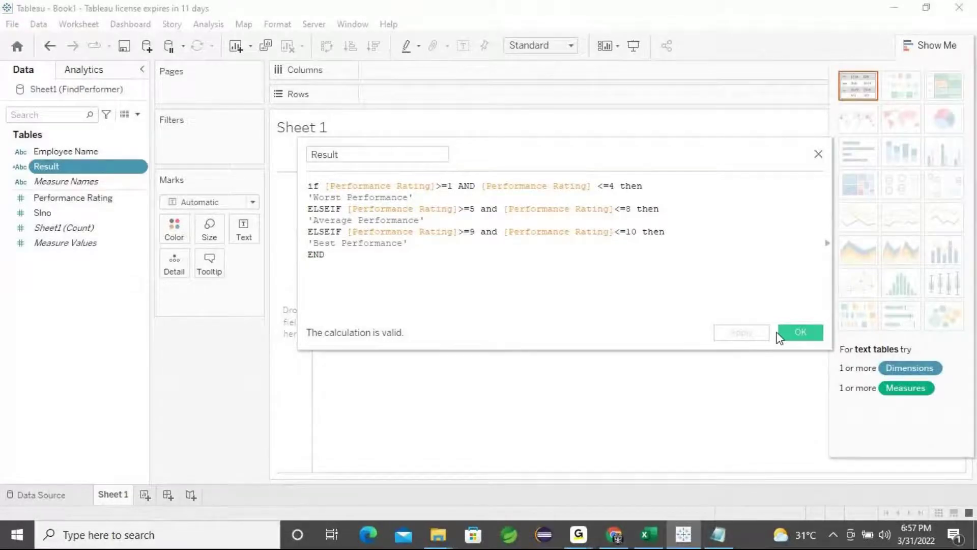
click(802, 336)
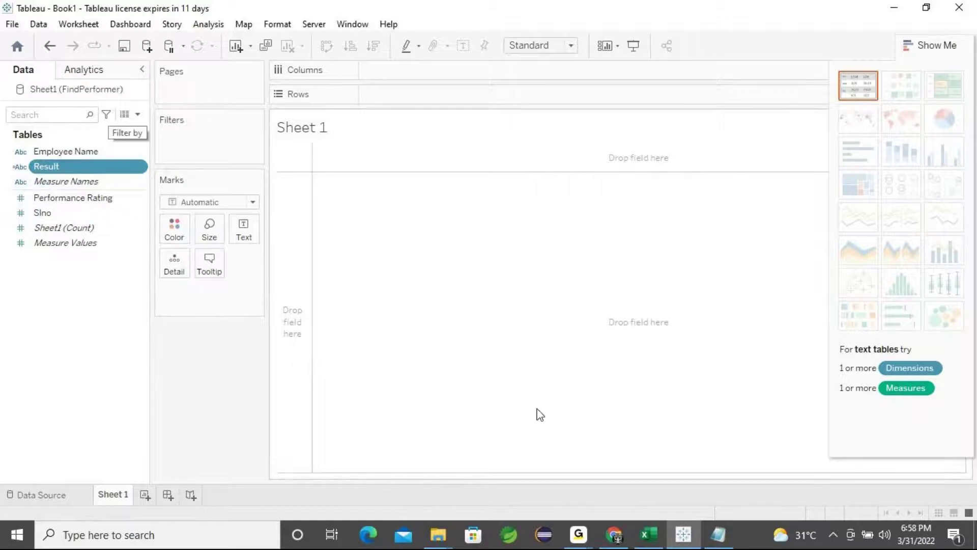
Step: Switch to the Notepad notes and add ": Dimensions" after [Result] on the second line
click(719, 538)
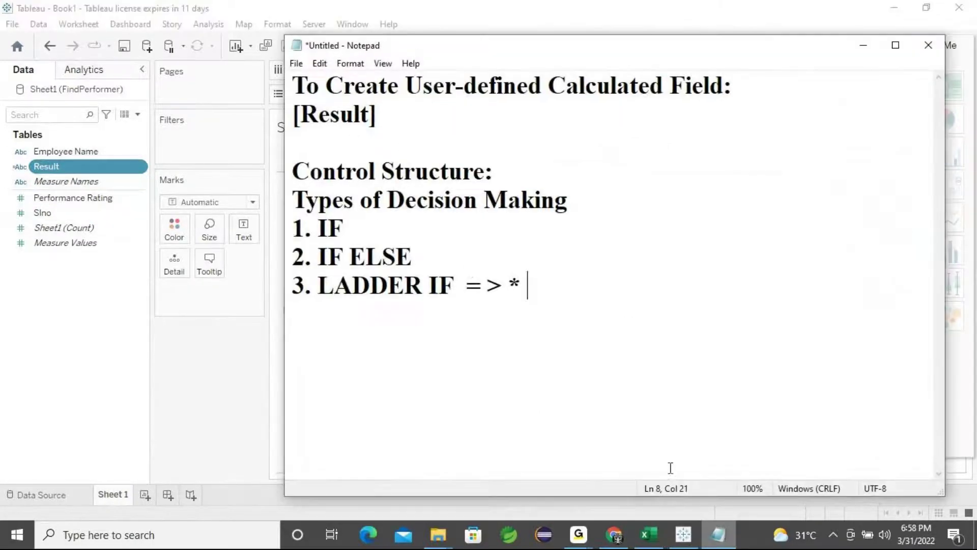
click(386, 119)
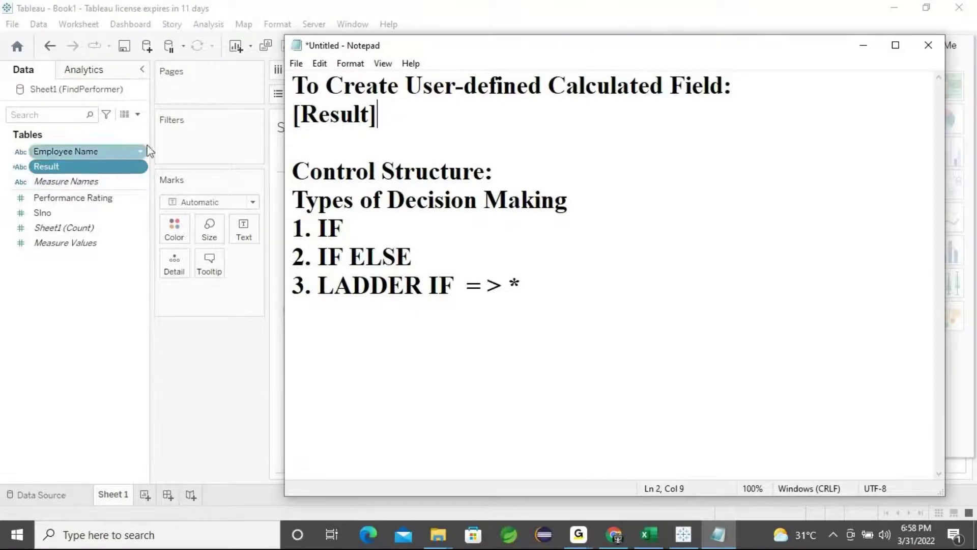
text(: D)
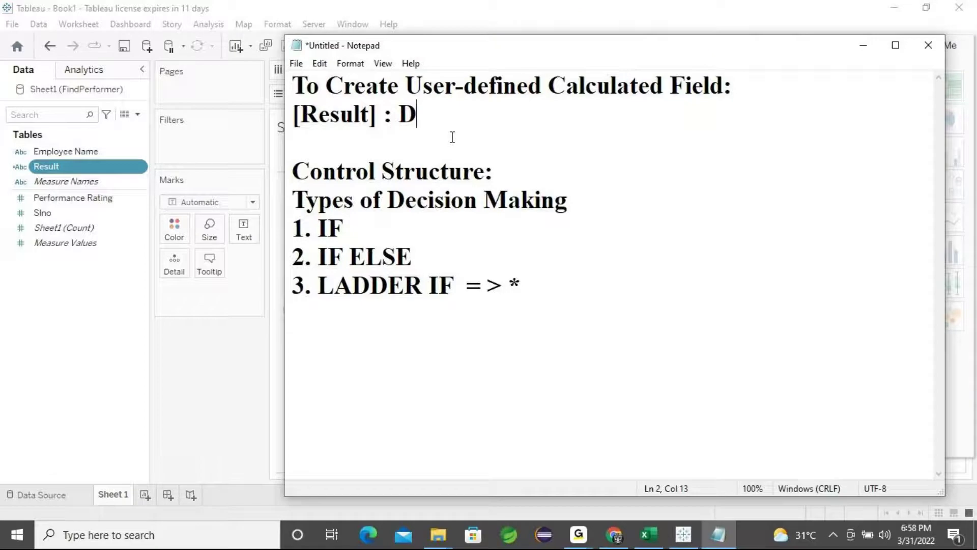
text(ime)
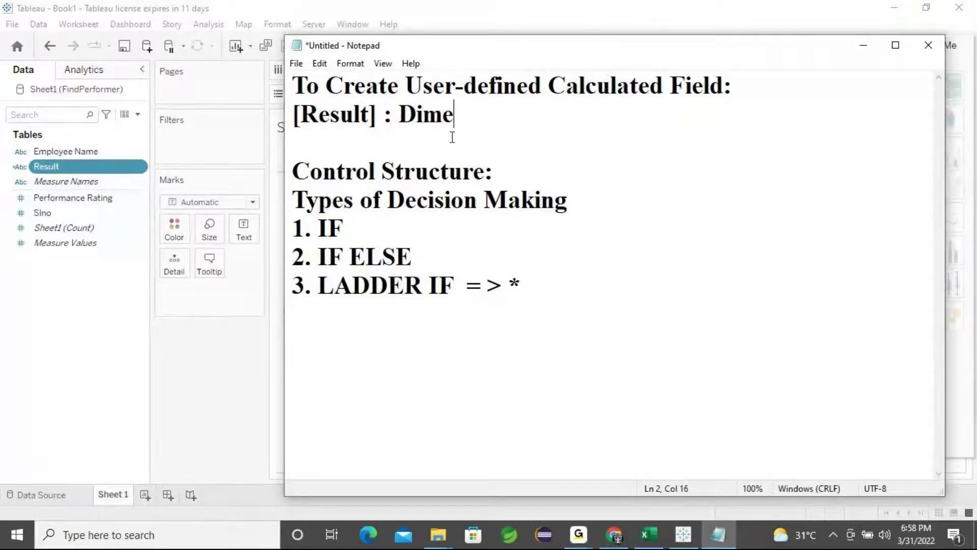
text(nsiona)
key(BackSpace)
text(s)
Step: Put "=" before [Result] in the notes, highlight "User-defined Calculated Field" in the heading, and return to Tableau
click(293, 113)
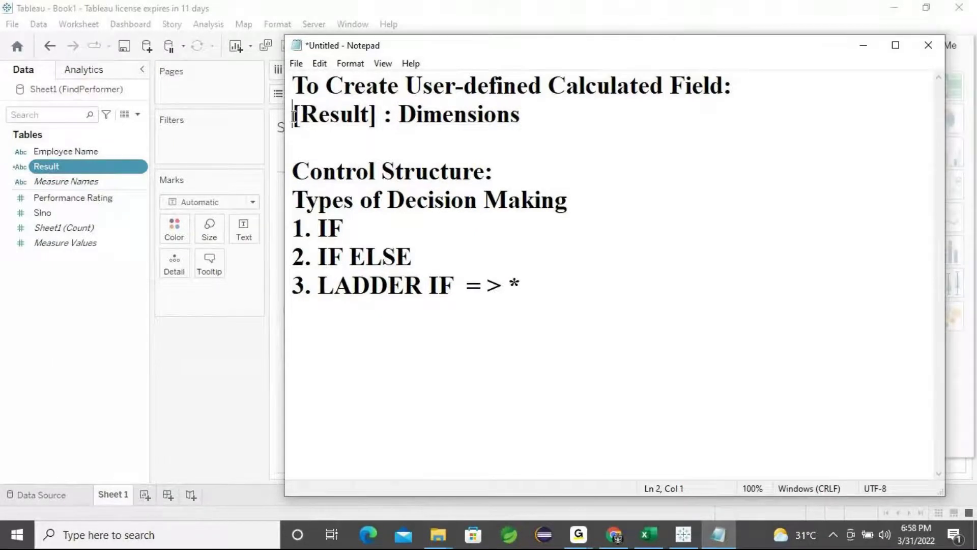
text(=)
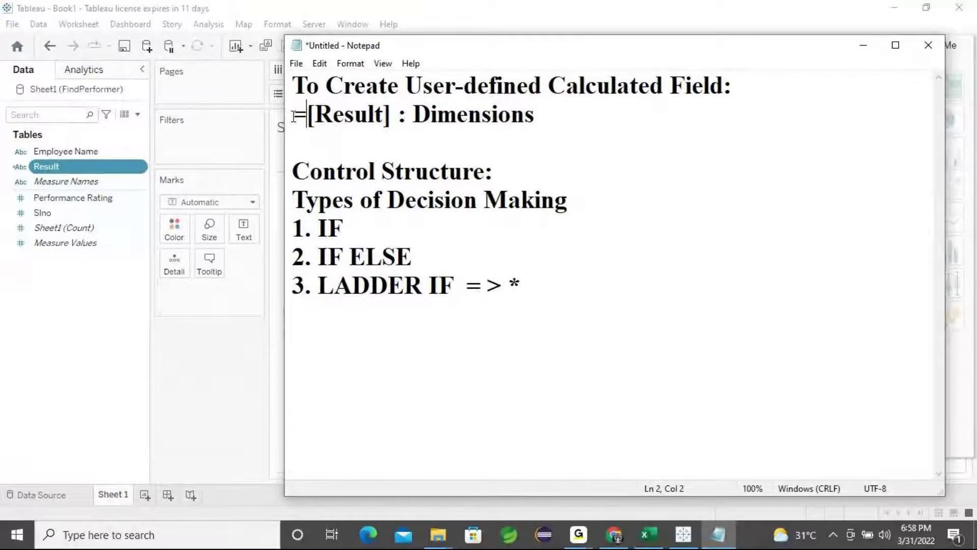
key(shift+Left)
drag(410, 84, 727, 91)
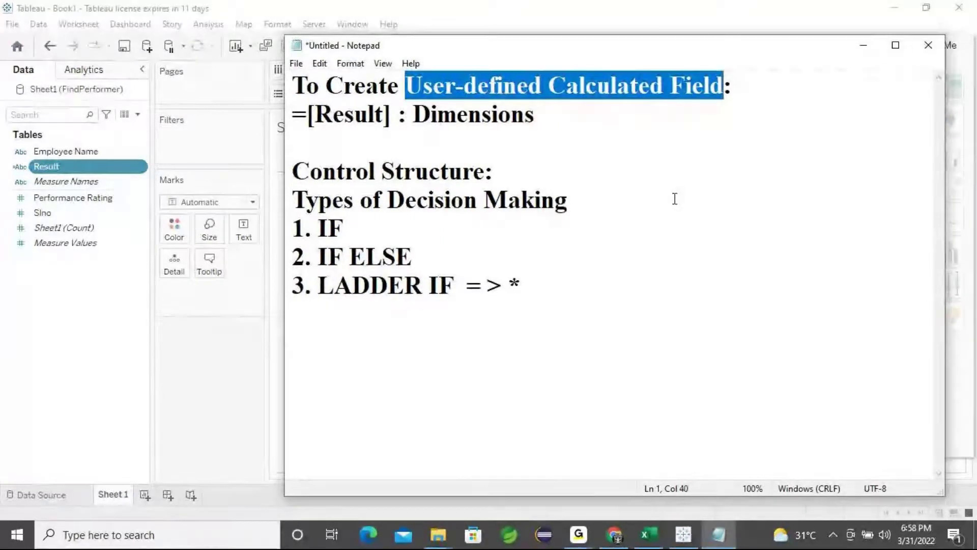
click(865, 44)
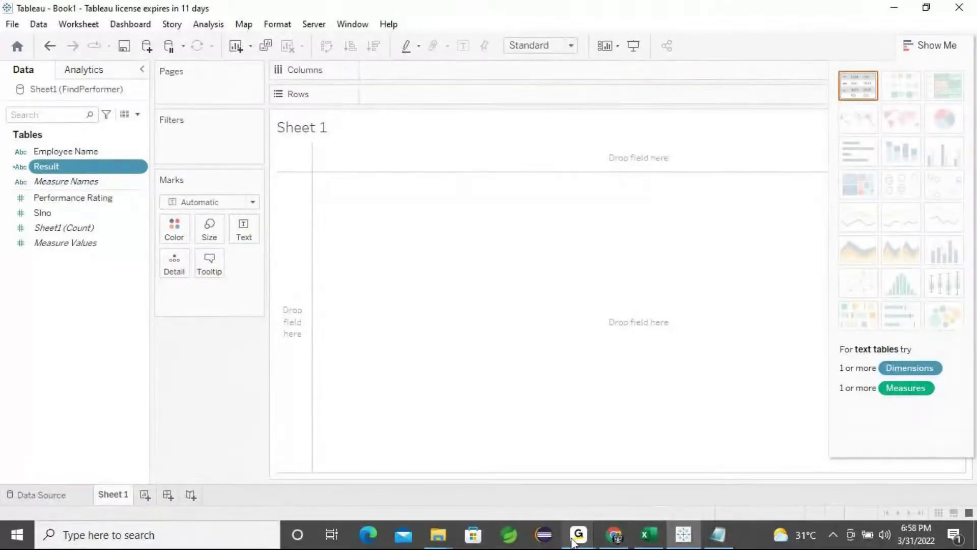
click(633, 461)
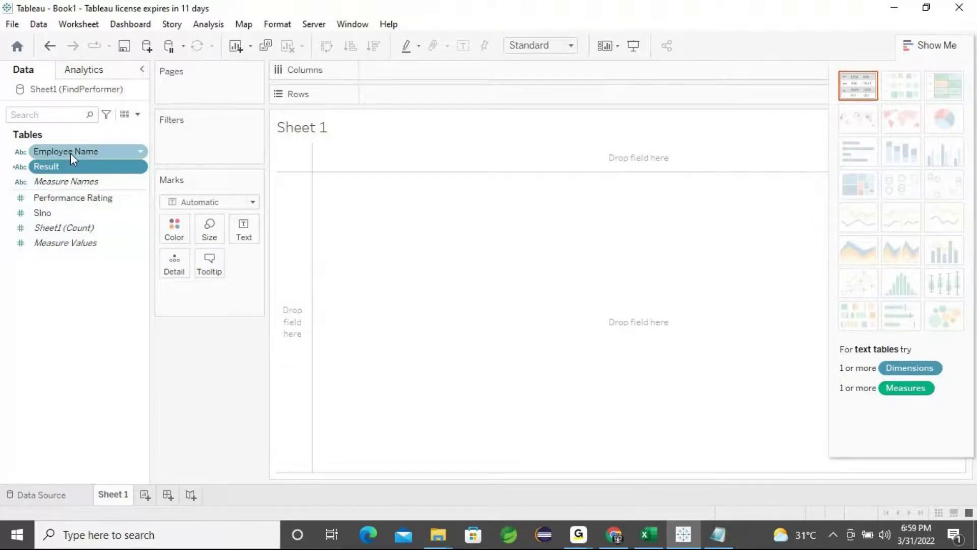
Step: Try Employee Name on the Columns shelf and on the Rows shelf, and remove it from the view
drag(71, 153, 406, 76)
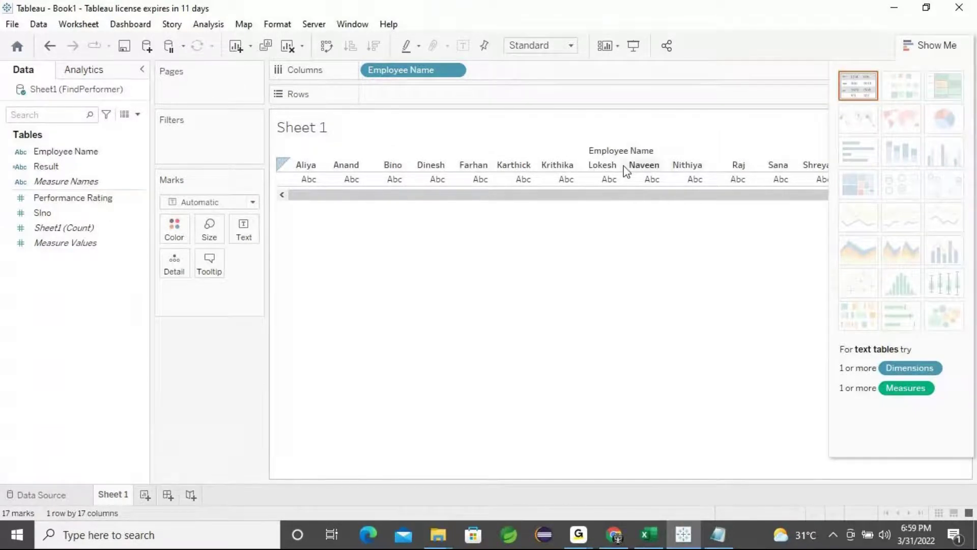
drag(430, 72, 421, 100)
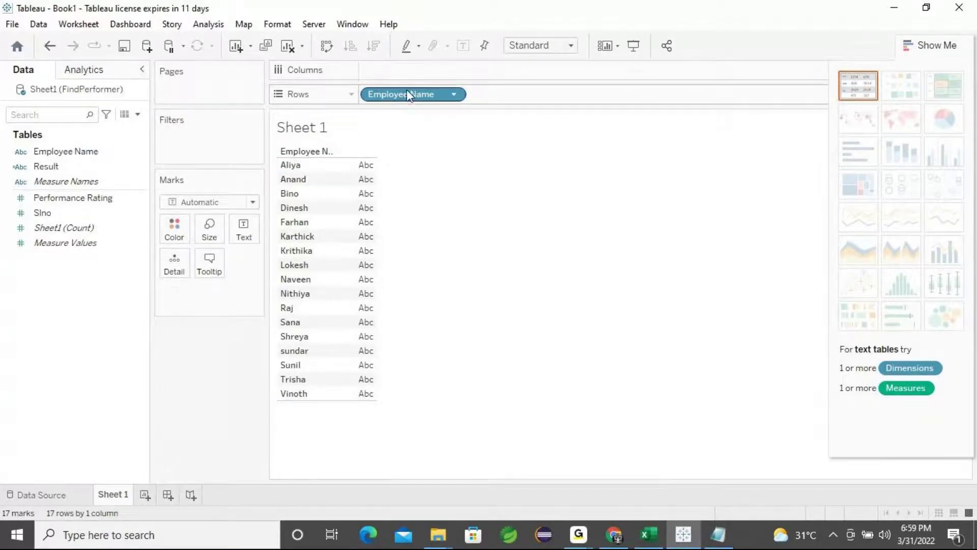
drag(410, 94, 204, 415)
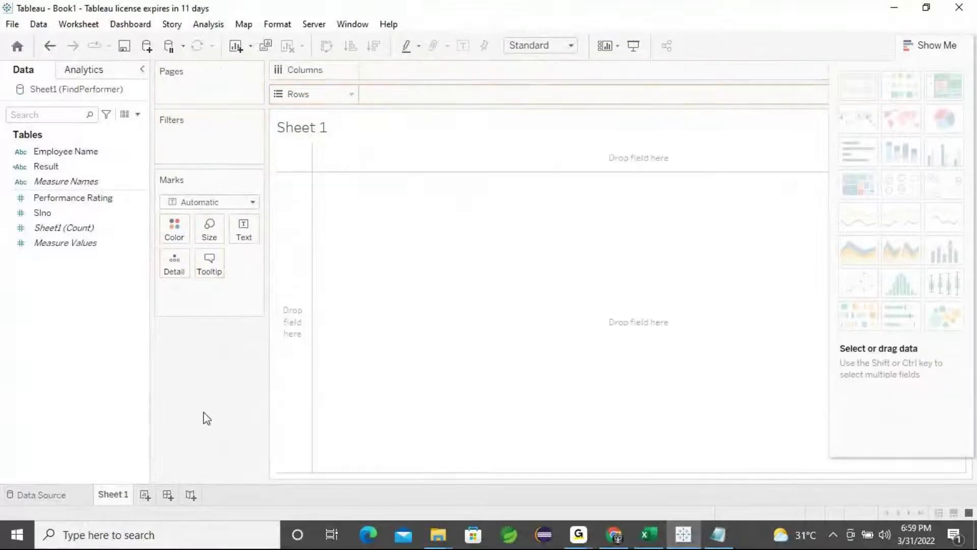
Step: Add the Employee Name field to the Rows of Sheet 1
click(74, 154)
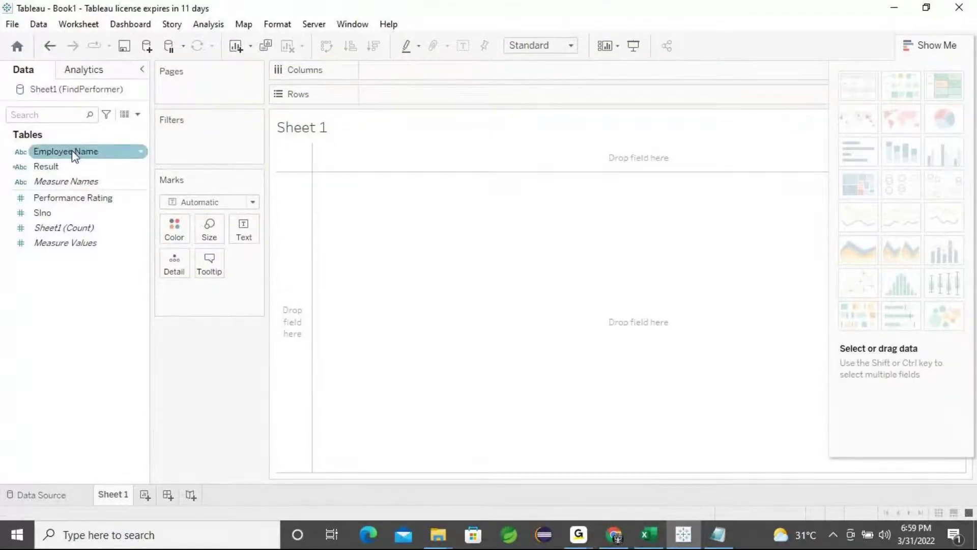
double_click(74, 154)
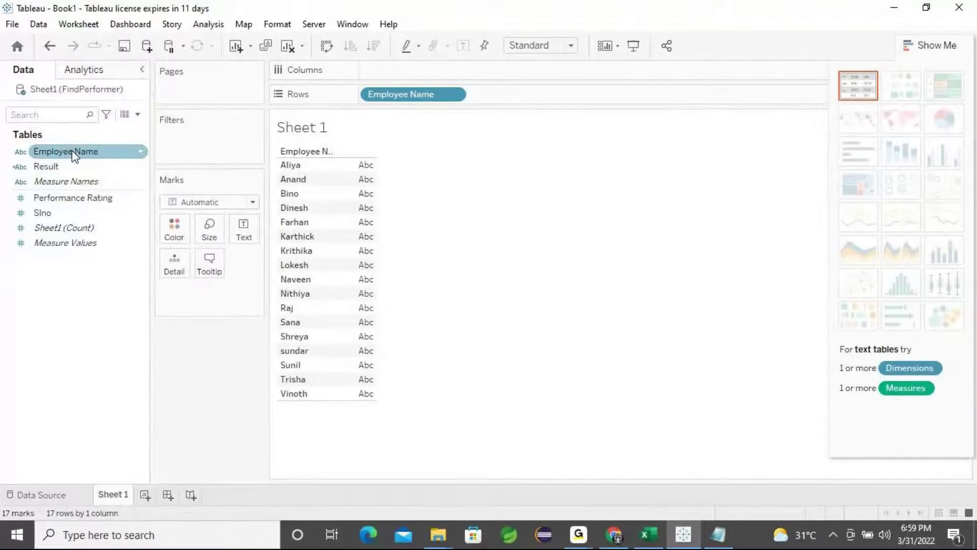
Step: Add the Performance Rating values and the Result field to the employee table in Sheet 1
click(85, 201)
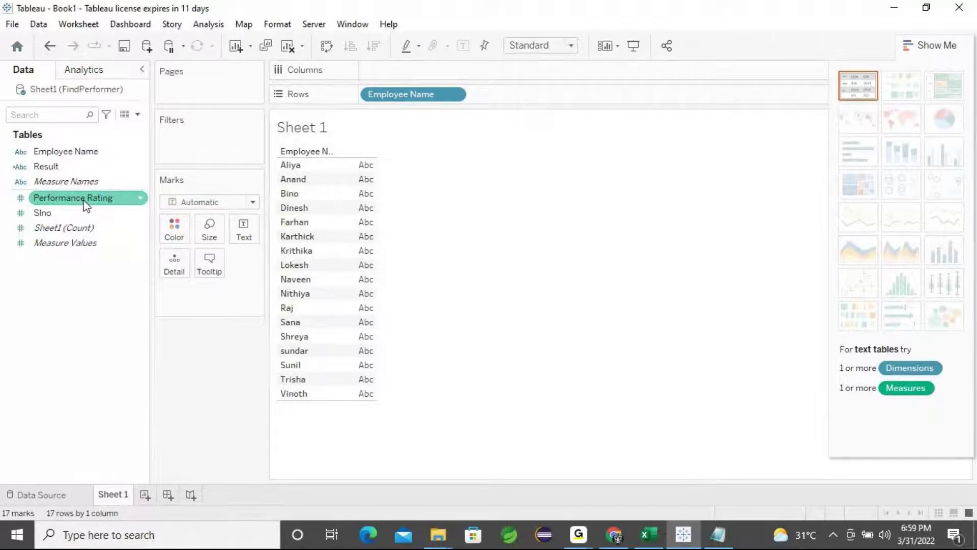
double_click(85, 201)
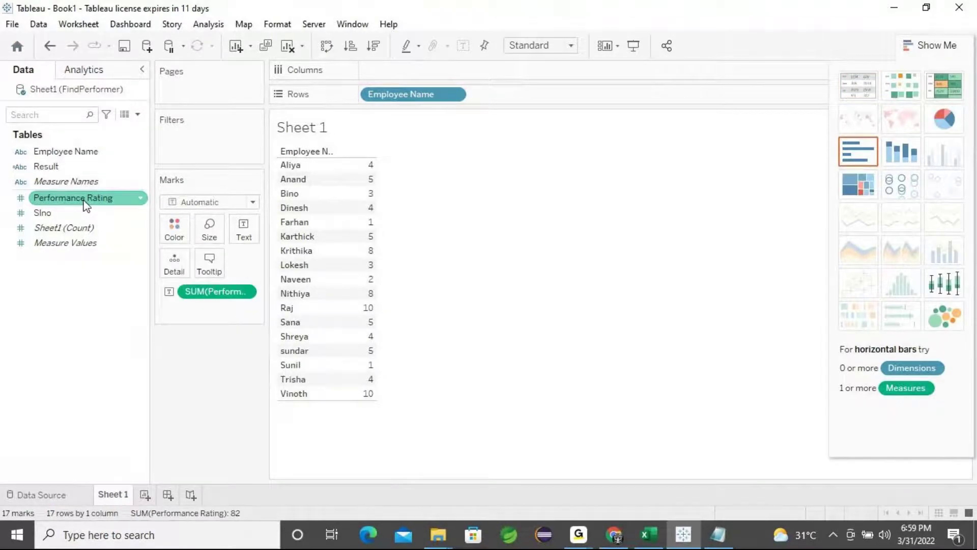
mouse_move(356, 180)
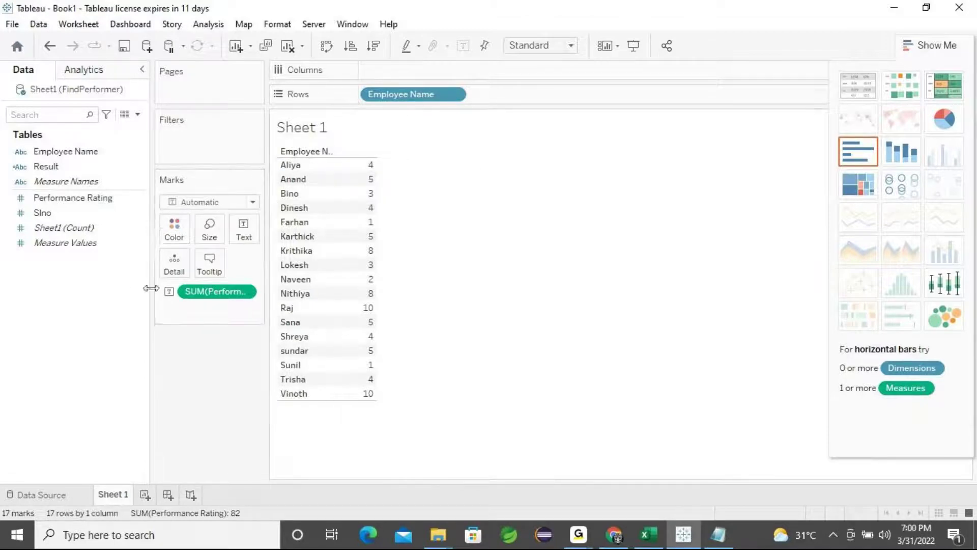
double_click(65, 168)
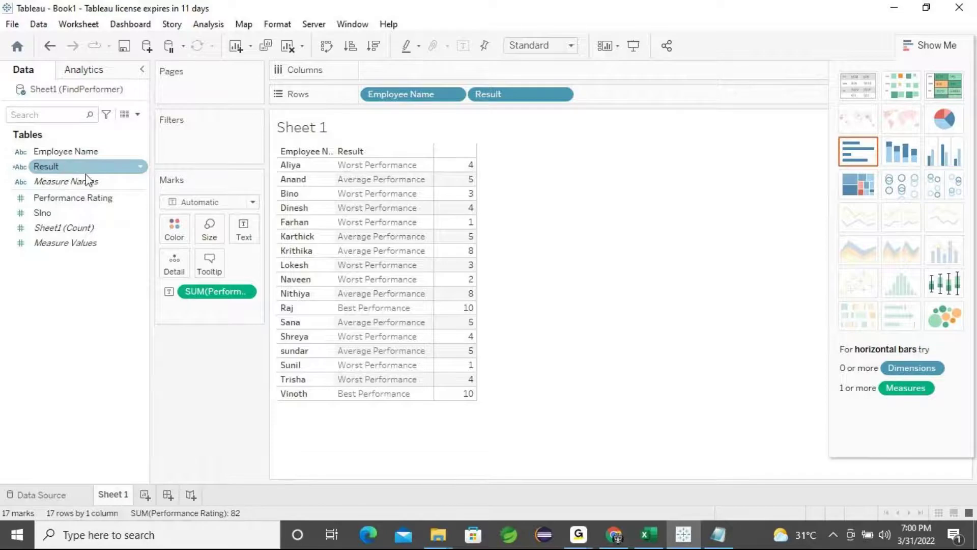
Step: Switch to the FindPerformer workbook in Excel, check the employees with a performance rating of 10 against the conditions, and return to Tableau
click(650, 536)
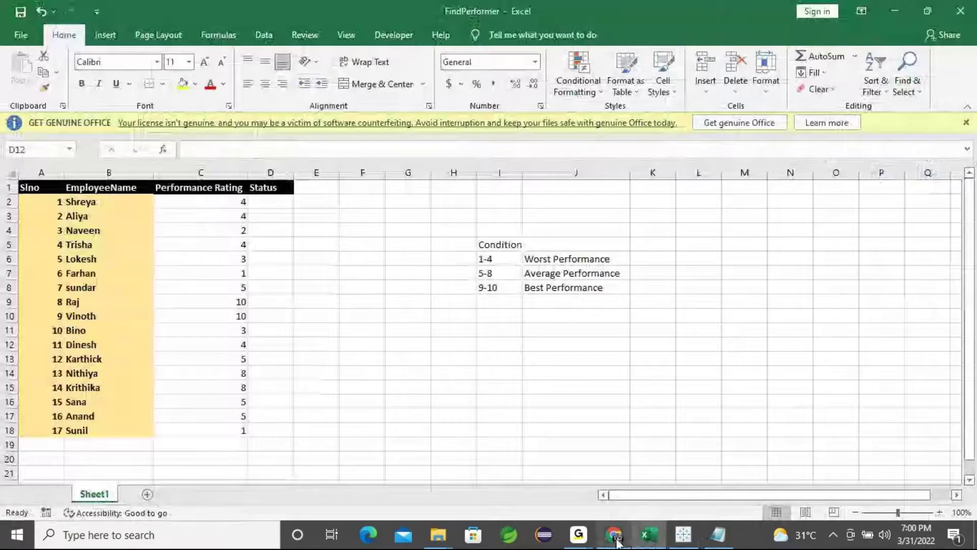
click(233, 306)
drag(233, 307, 233, 316)
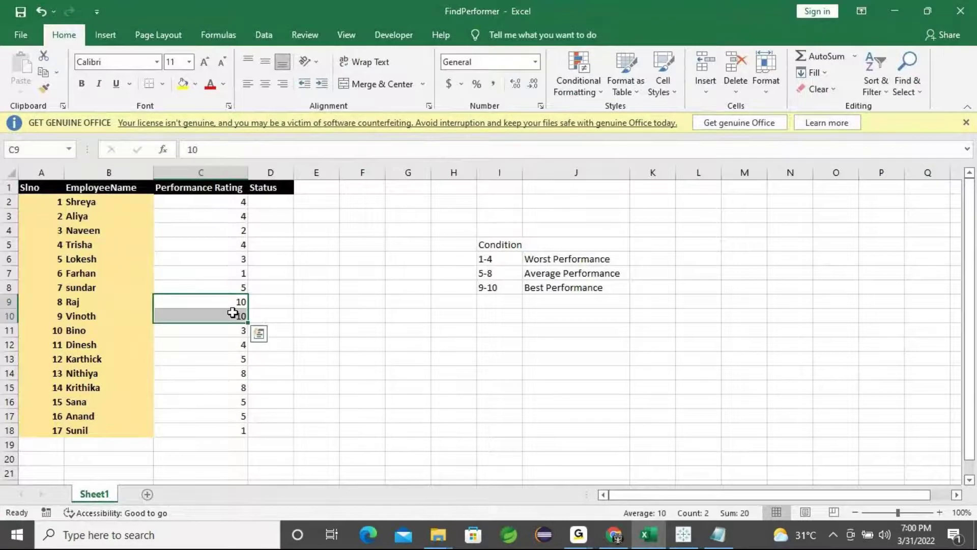
click(83, 305)
click(86, 318)
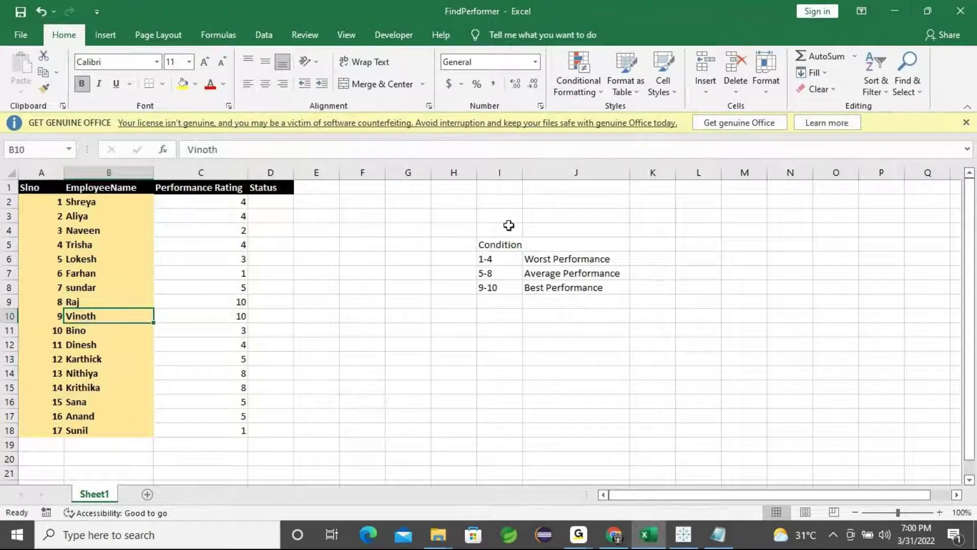
click(894, 15)
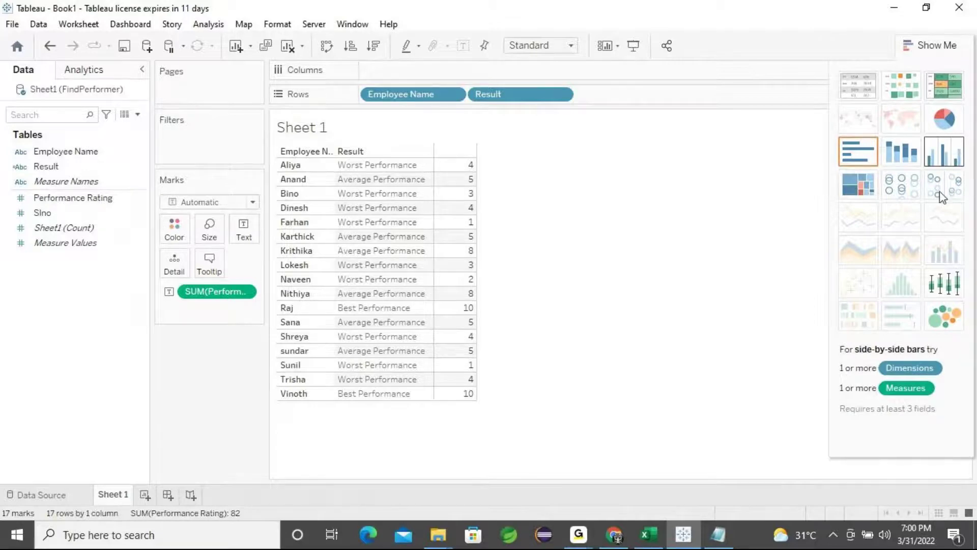
Step: Convert the table to side-by-side bars labelled with Performance Rating and sorted in descending order of rating
click(940, 162)
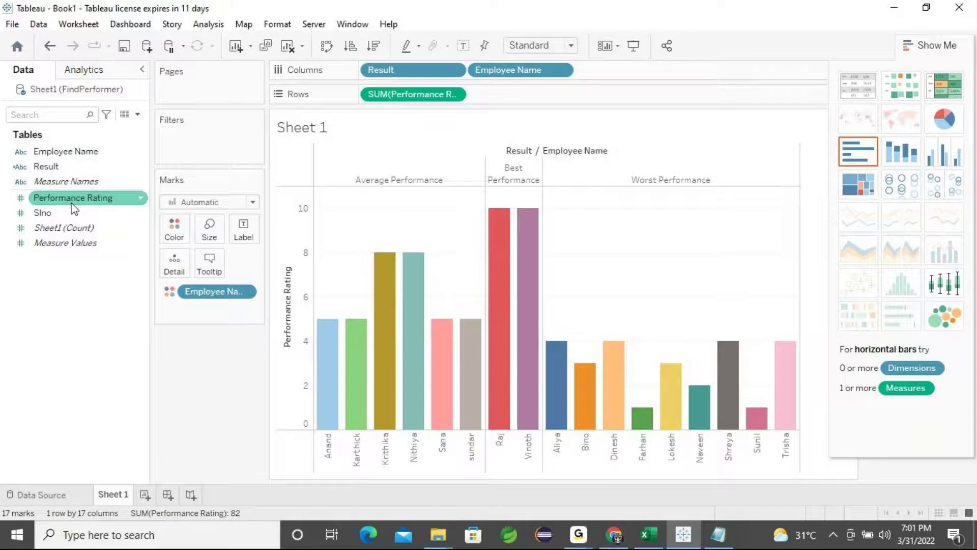
drag(74, 205, 247, 236)
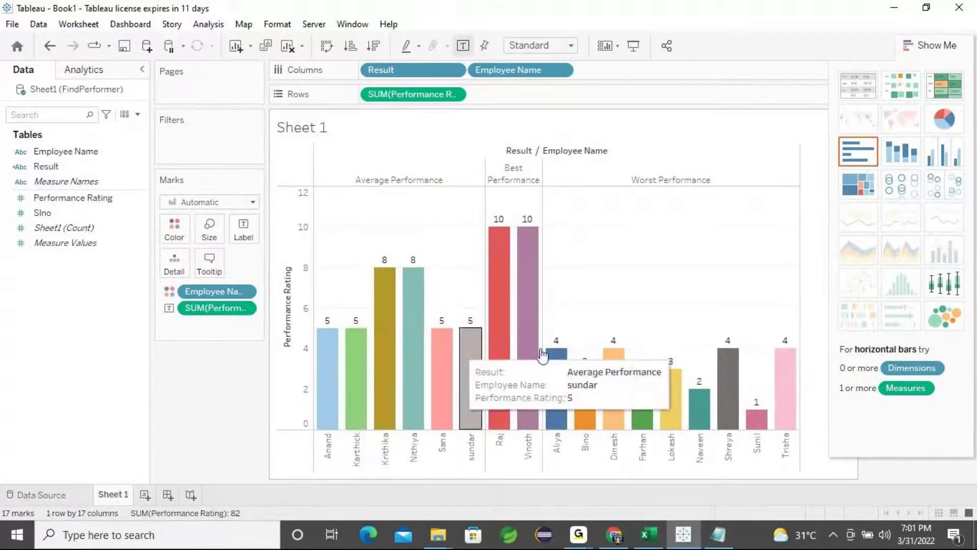
click(287, 260)
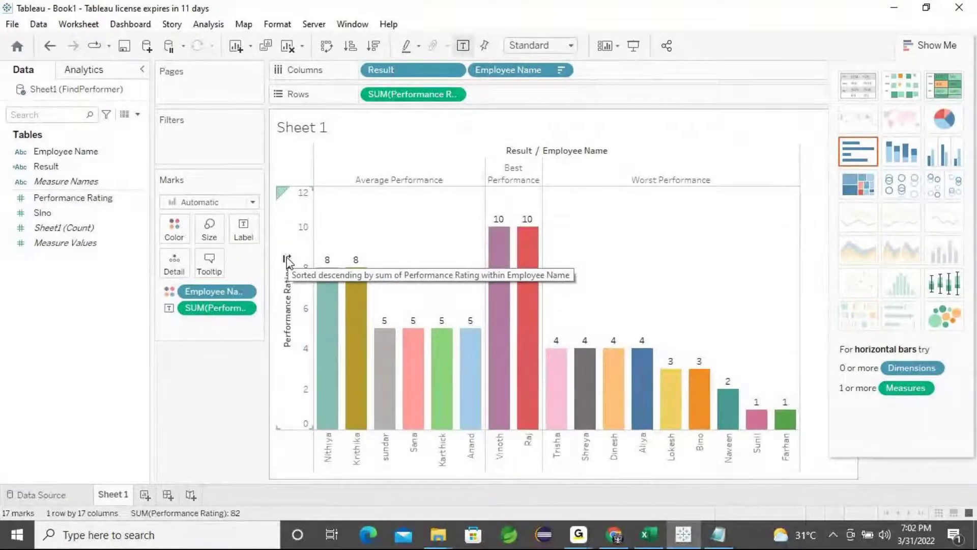
Step: Switch to the Notepad notes, add the line "1. Side-By-Side Chart" below the decision-making list, and return to Tableau
click(718, 533)
key(Return)
text(Side-Bu)
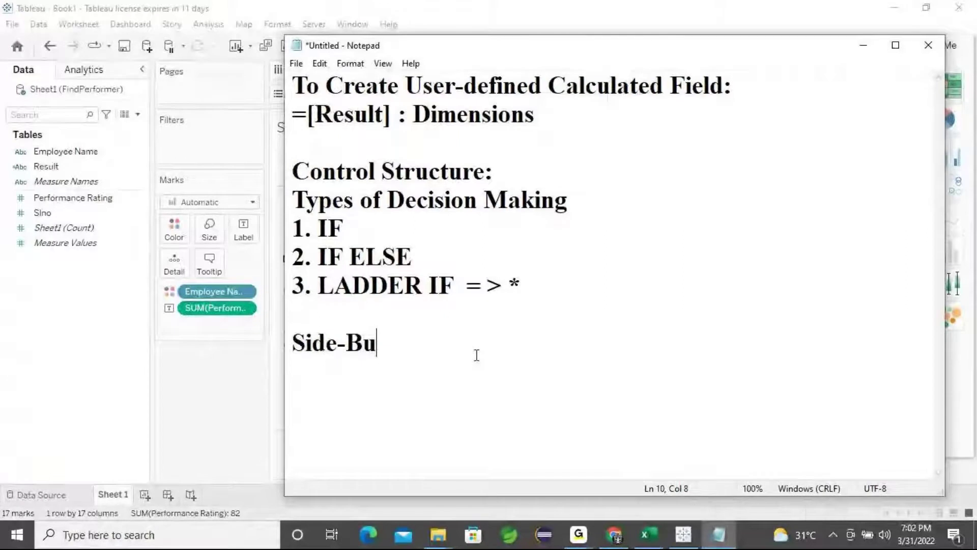
key(BackSpace)
text(y-Side Chart)
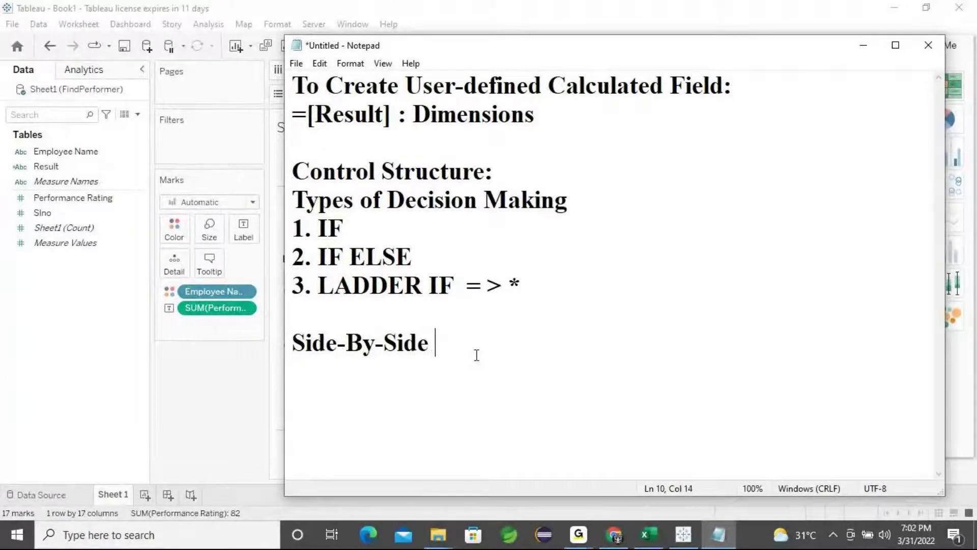
key(Left)
key(Left)
key(Left)
key(Left)
key(Left)
key(Left)
key(Left)
key(Left)
key(Left)
key(Left)
key(Left)
key(Left)
key(Left)
key(Left)
key(Left)
key(Left)
key(Left)
key(Left)
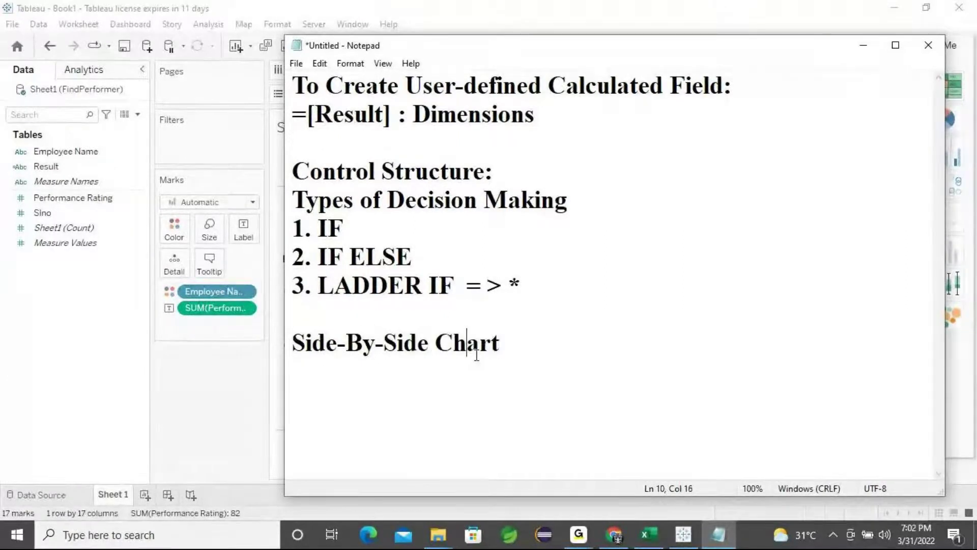
text(1.)
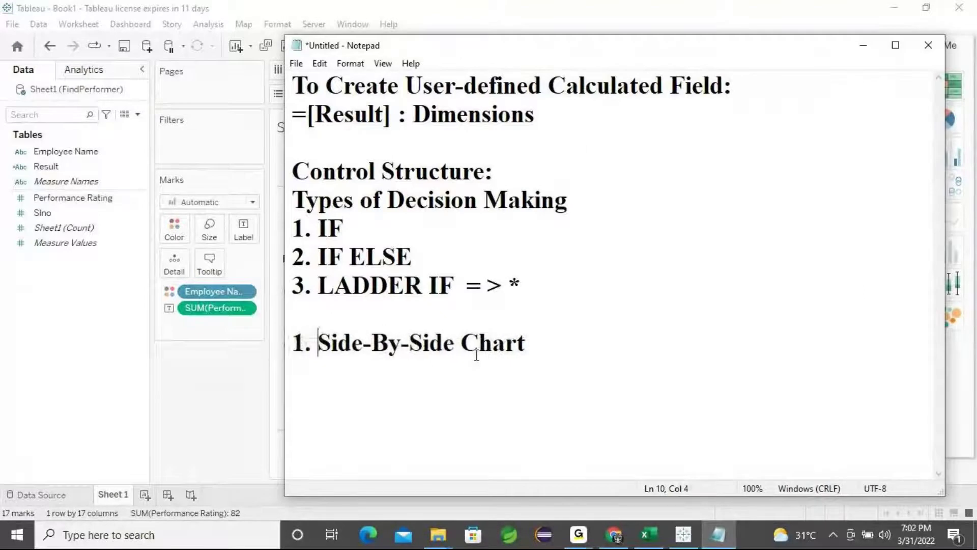
click(864, 45)
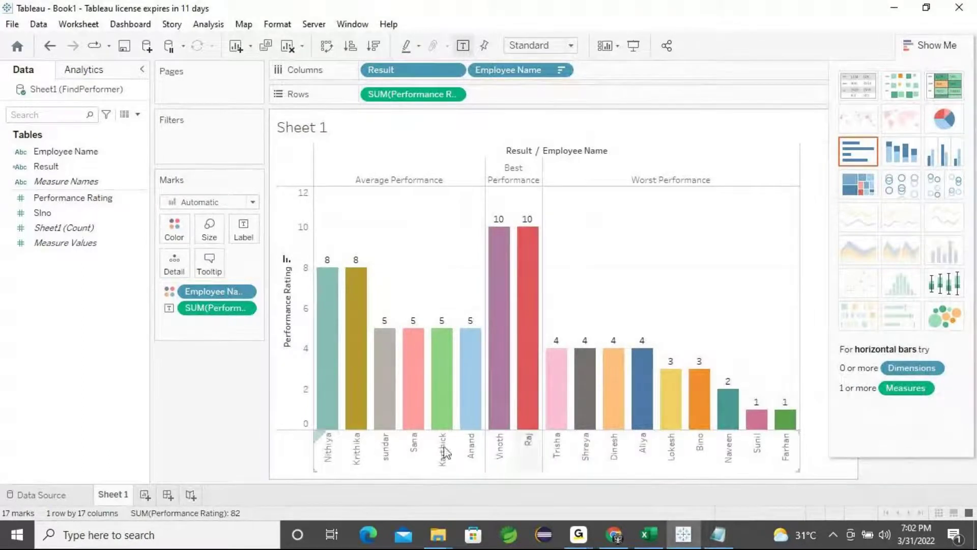
Step: Replace the sheet name placeholder in the chart title with "To Find Employee Performance"
double_click(314, 129)
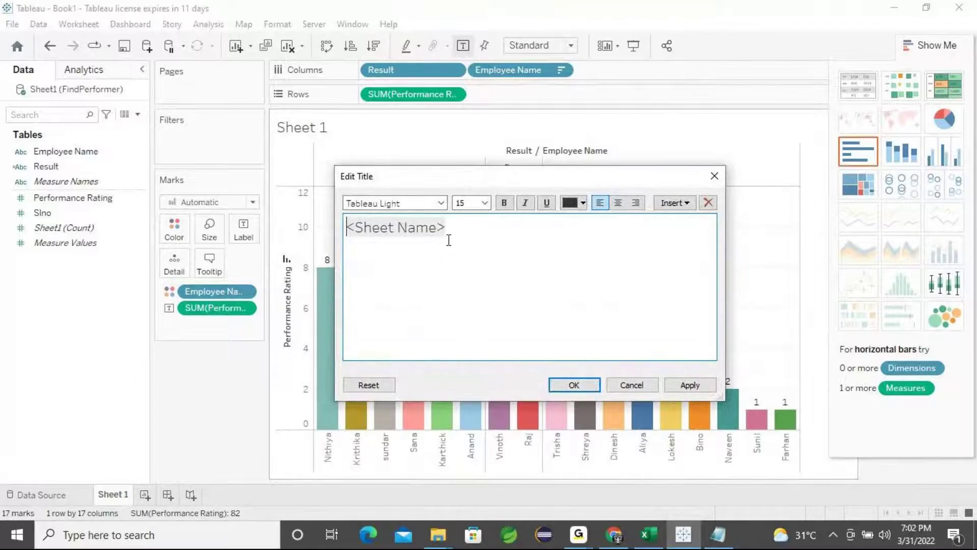
drag(464, 229, 329, 224)
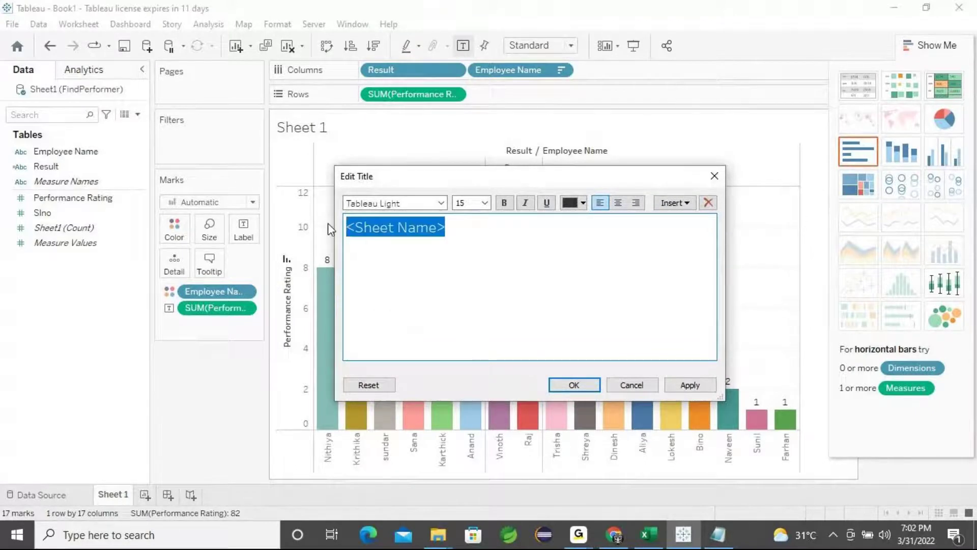
key(BackSpace)
text(To )
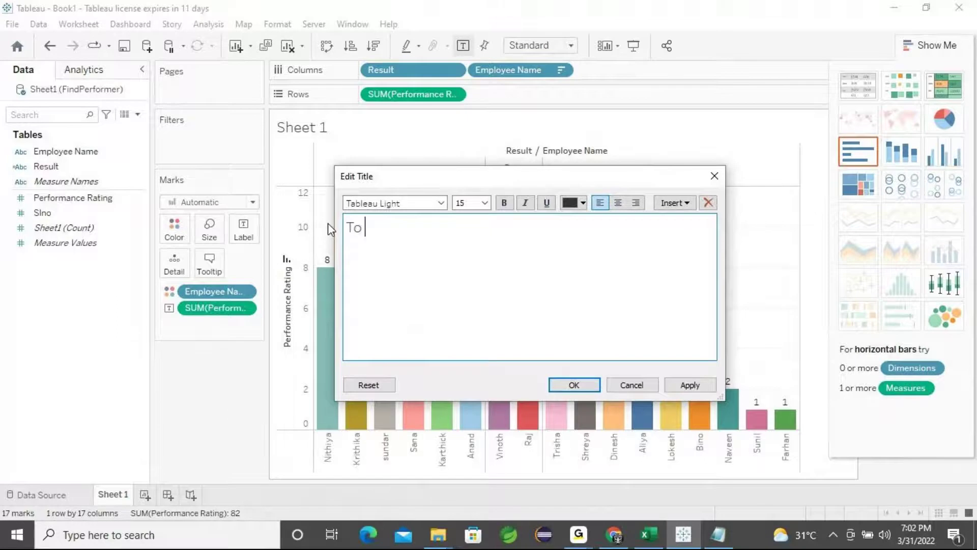
text(Find Best Perf)
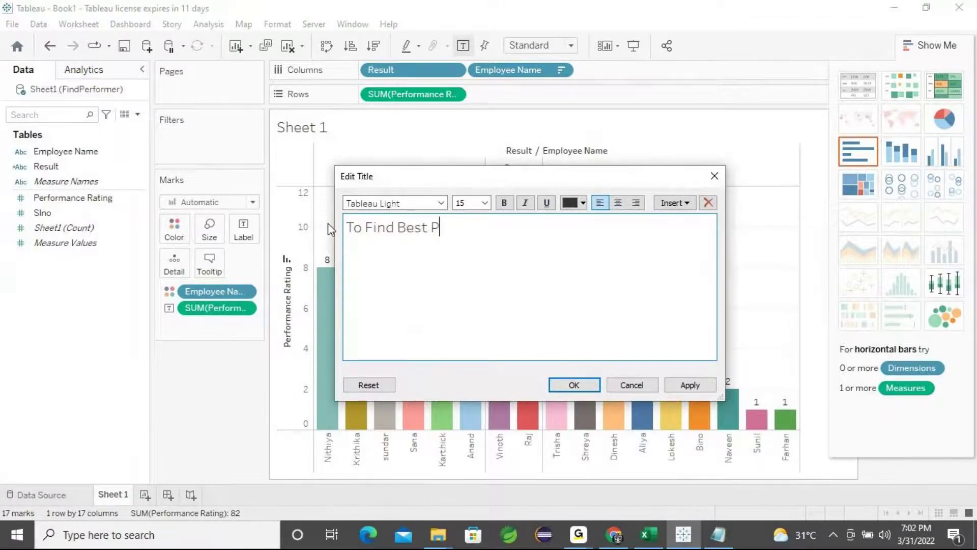
key(BackSpace)
key(BackSpace)
key(BackSpace)
key(BackSpace)
key(BackSpace)
key(BackSpace)
key(BackSpace)
key(BackSpace)
key(BackSpace)
text(Employee Perf)
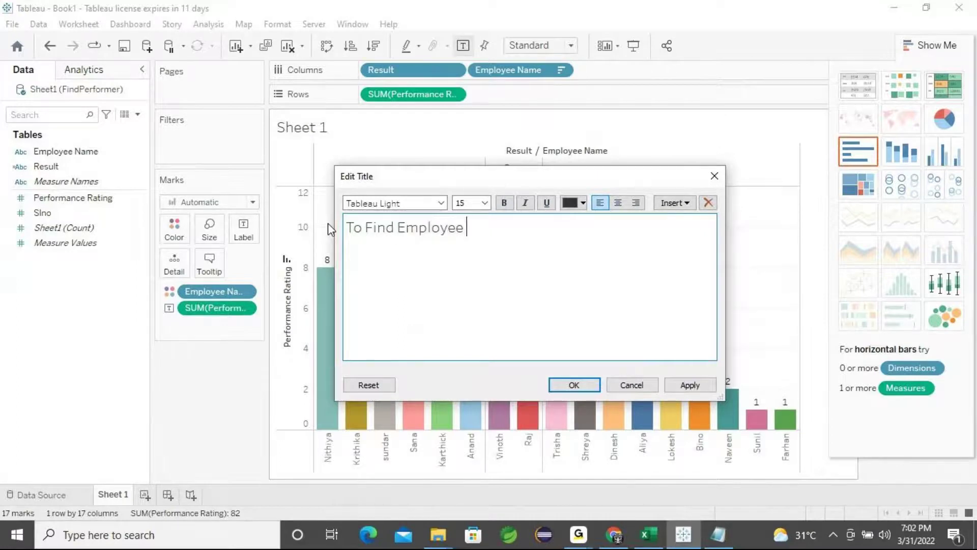
text(ance)
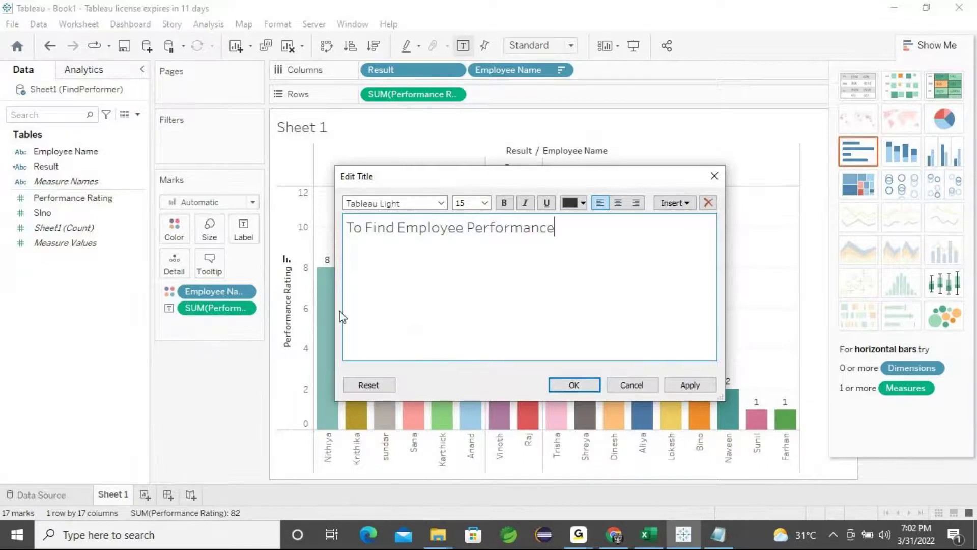
Step: Format the title text as bold, centred Tw Cen MT Condensed at size 28
drag(554, 228, 346, 227)
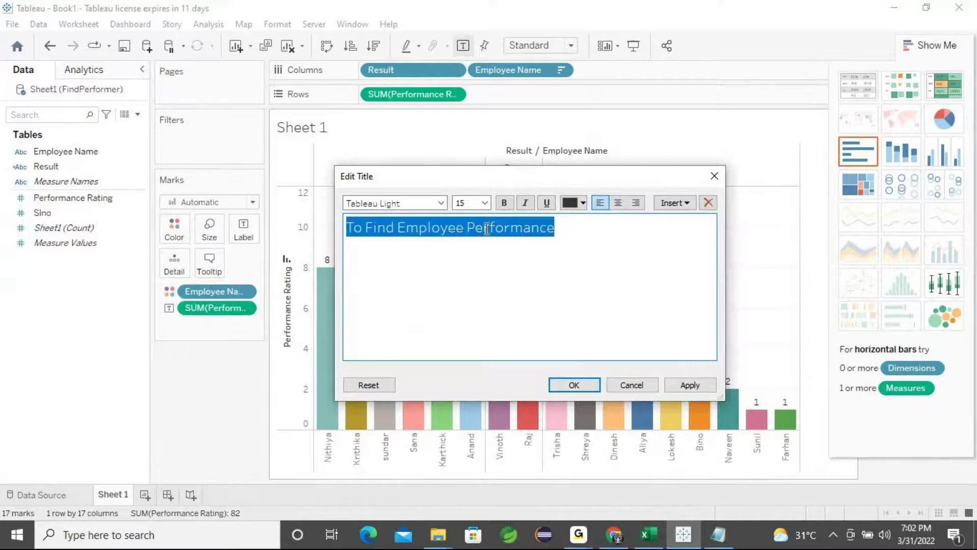
click(618, 203)
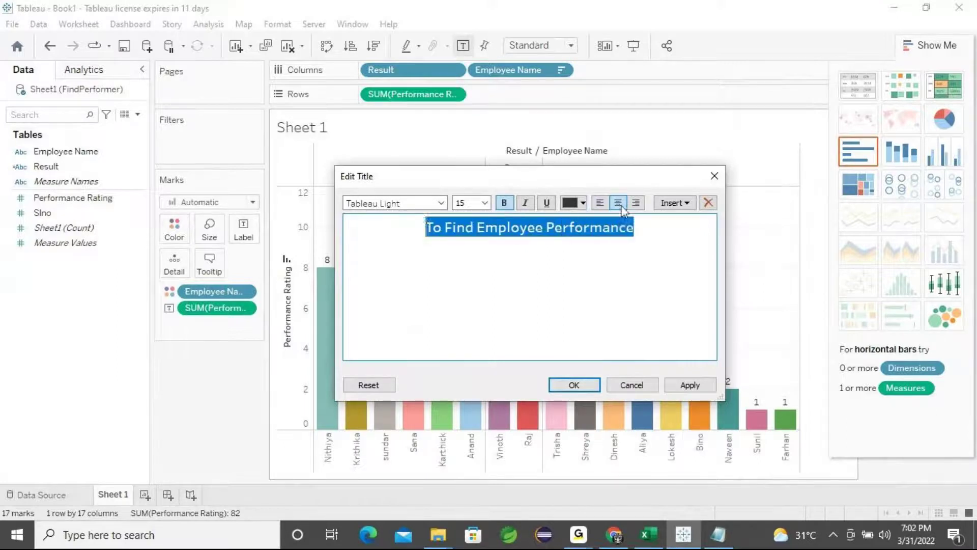
click(442, 204)
click(396, 350)
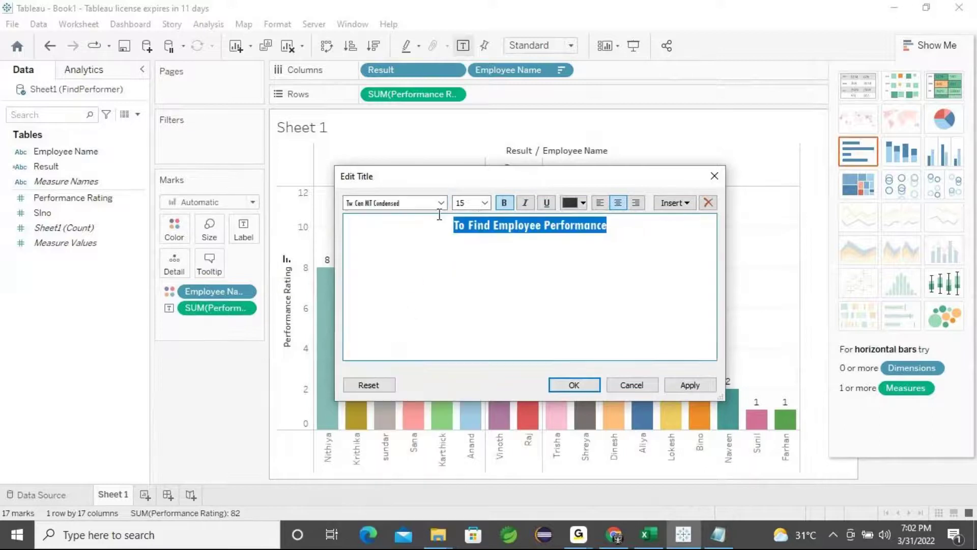
click(484, 202)
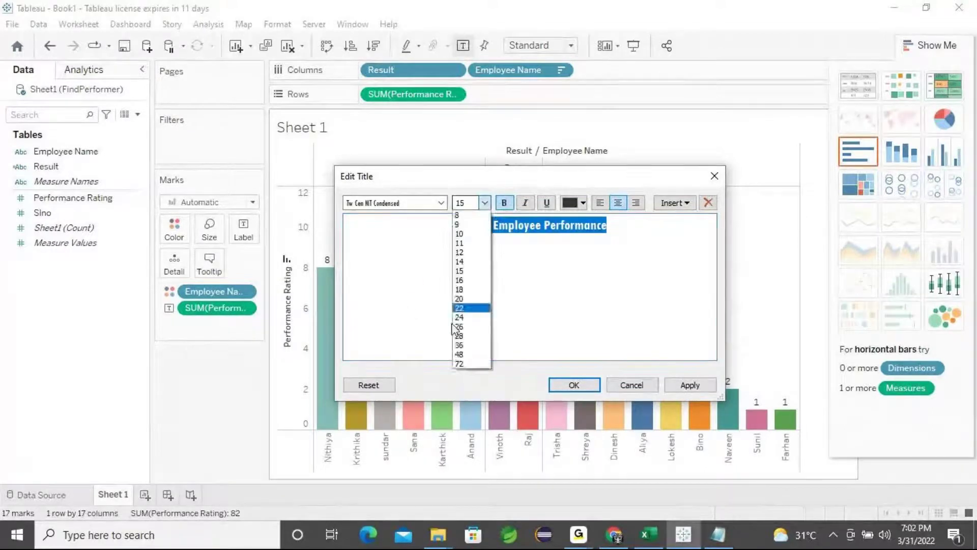
click(458, 335)
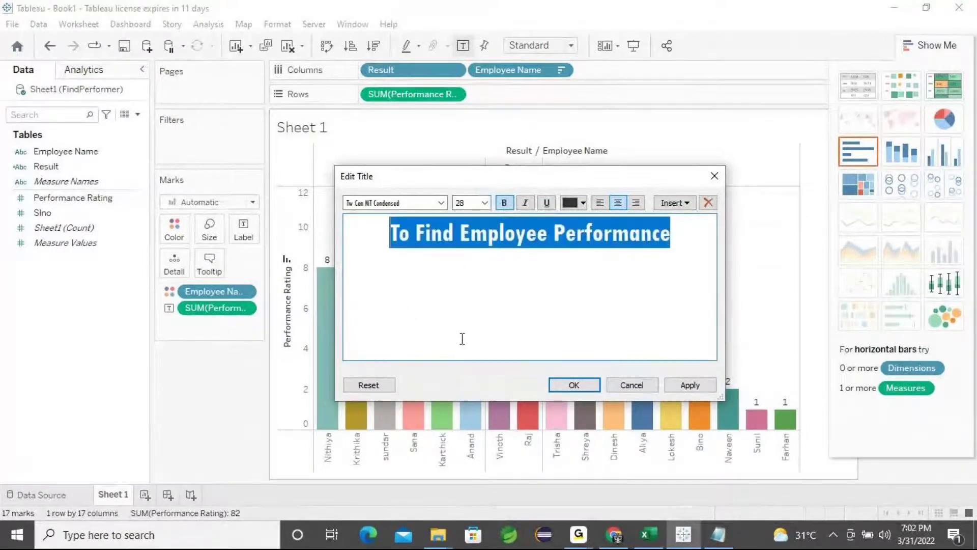
Step: Colour the title text blue (#5555ff) and apply the title changes to the sheet
click(583, 203)
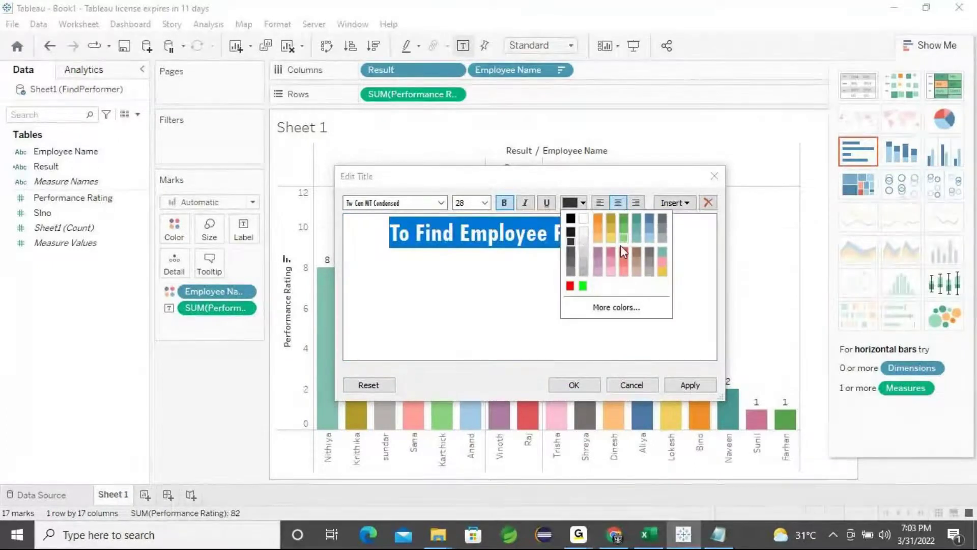
click(615, 307)
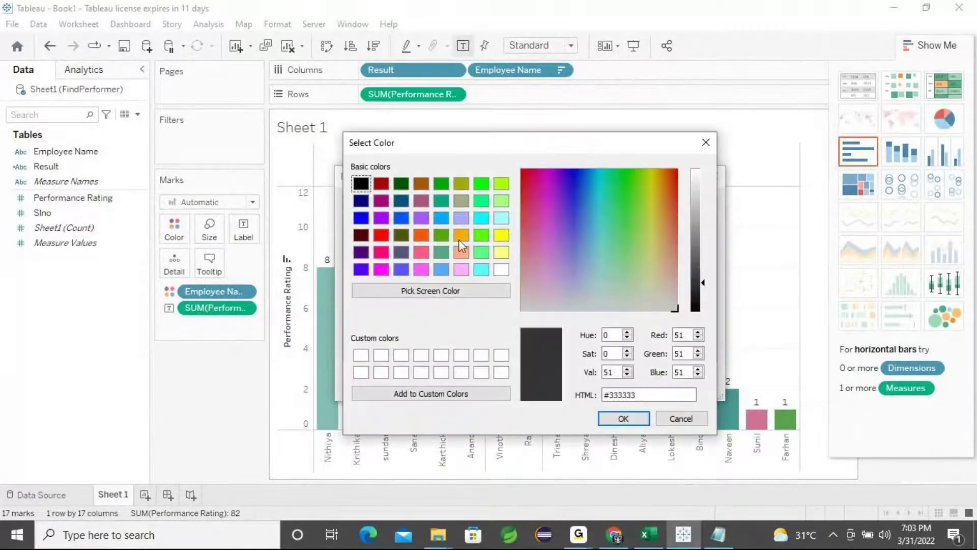
click(401, 268)
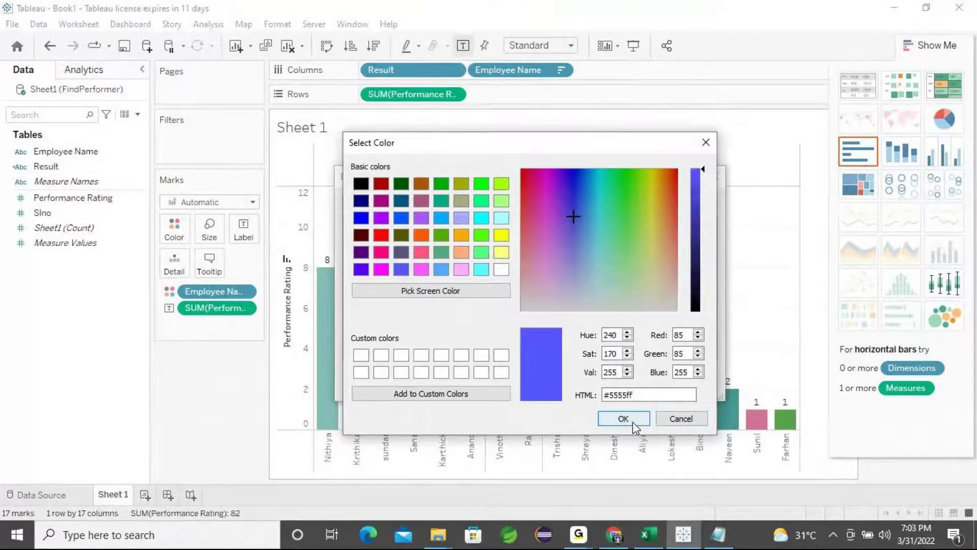
click(633, 422)
click(691, 386)
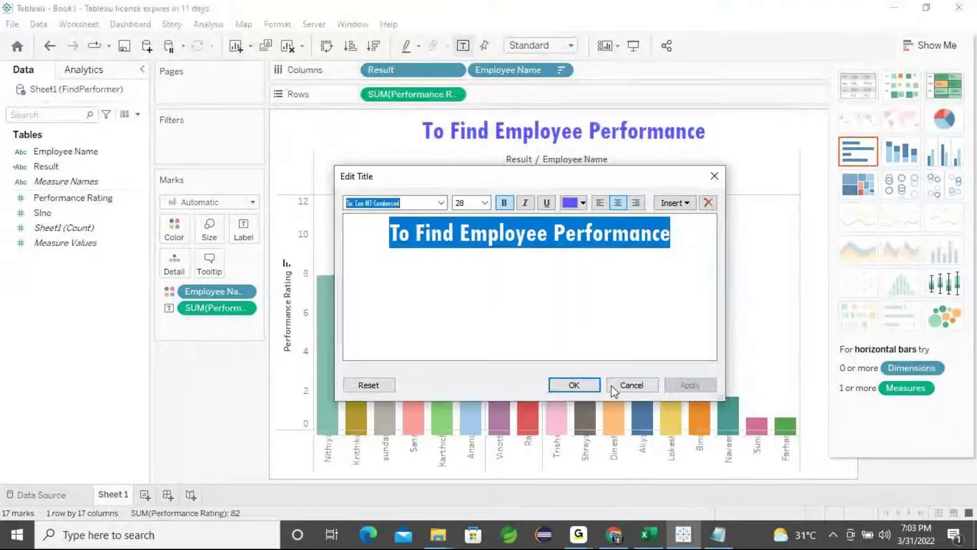
click(573, 383)
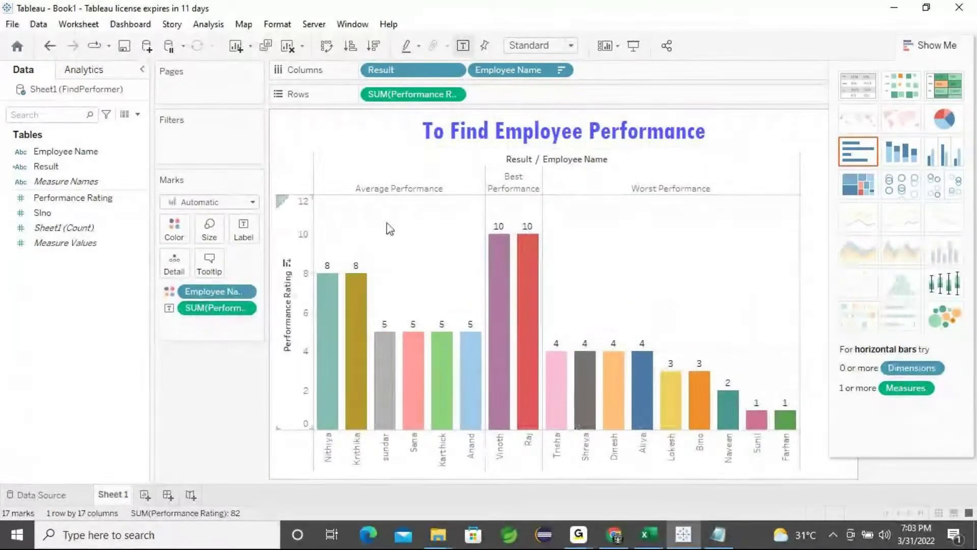
Step: View the finished chart in presentation mode, exit it, and open the data source page with the Result column
click(633, 46)
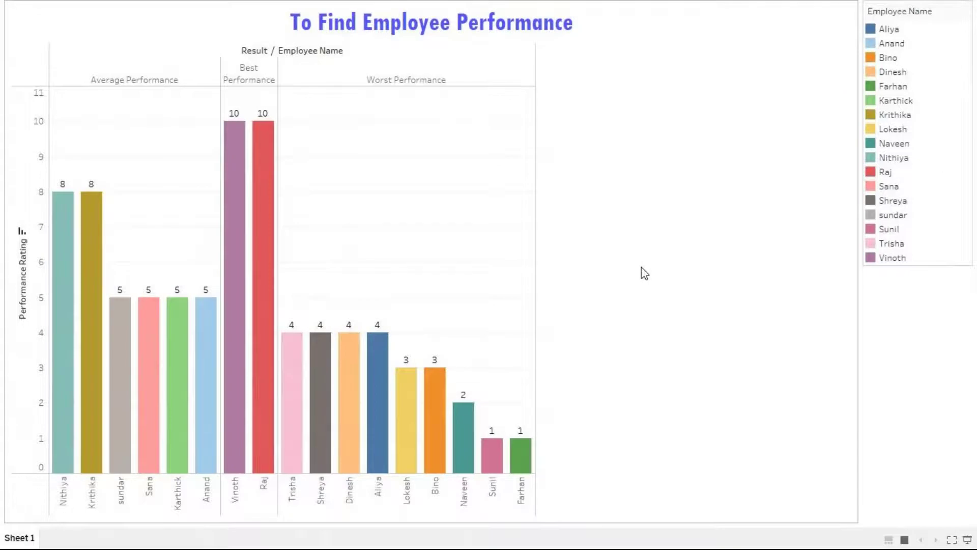
key(Escape)
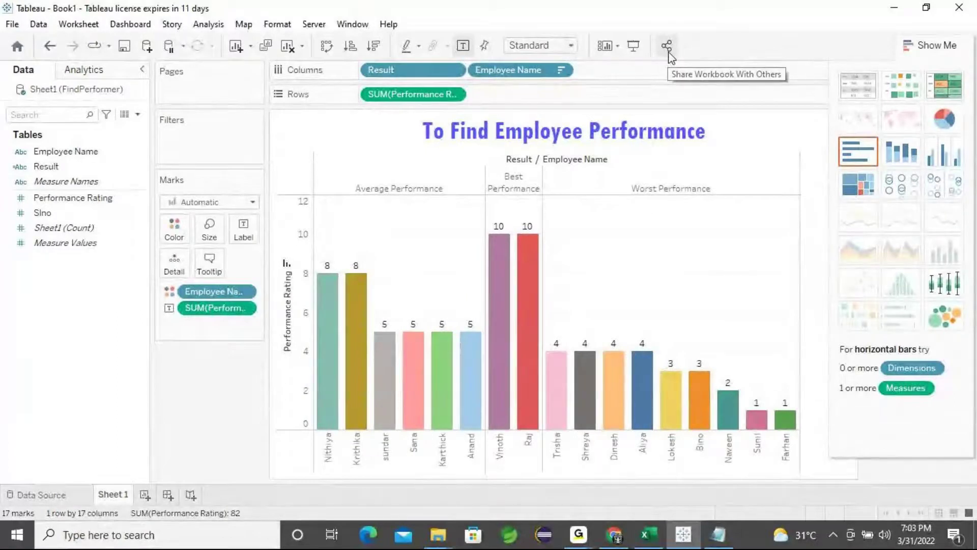
click(50, 497)
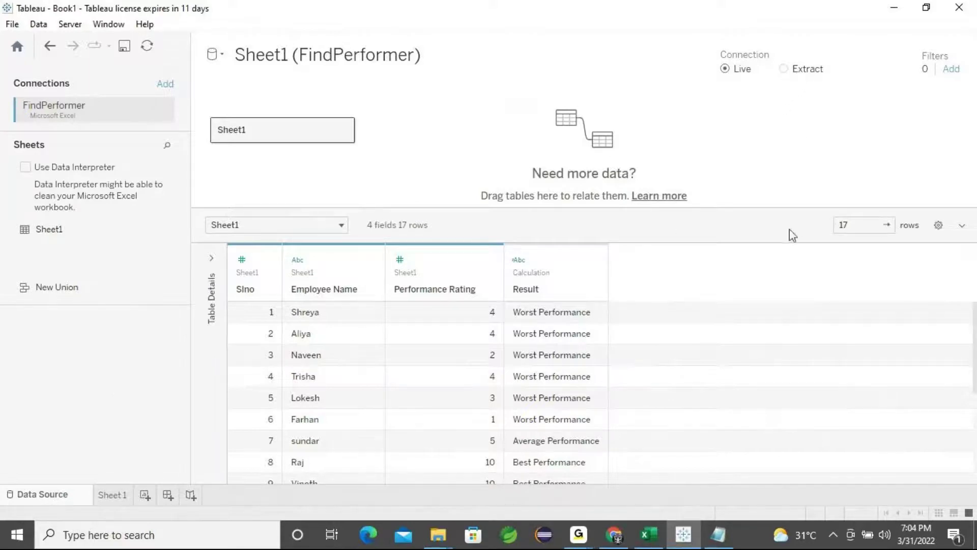
Step: Switch the connection to Extract, save it as Sheet1 (FindPerformer) in the TableauExtractData folder, and return to Sheet 1
click(784, 69)
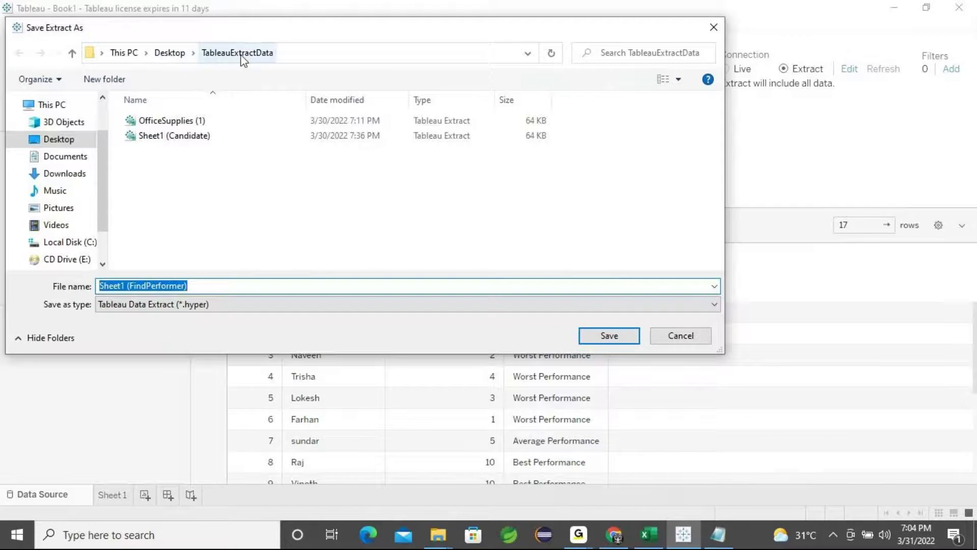
click(200, 287)
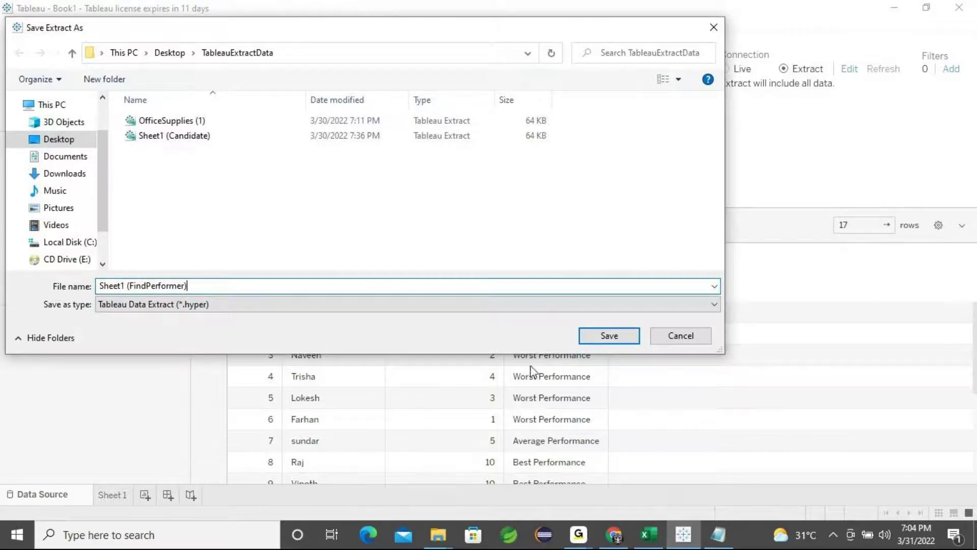
click(605, 335)
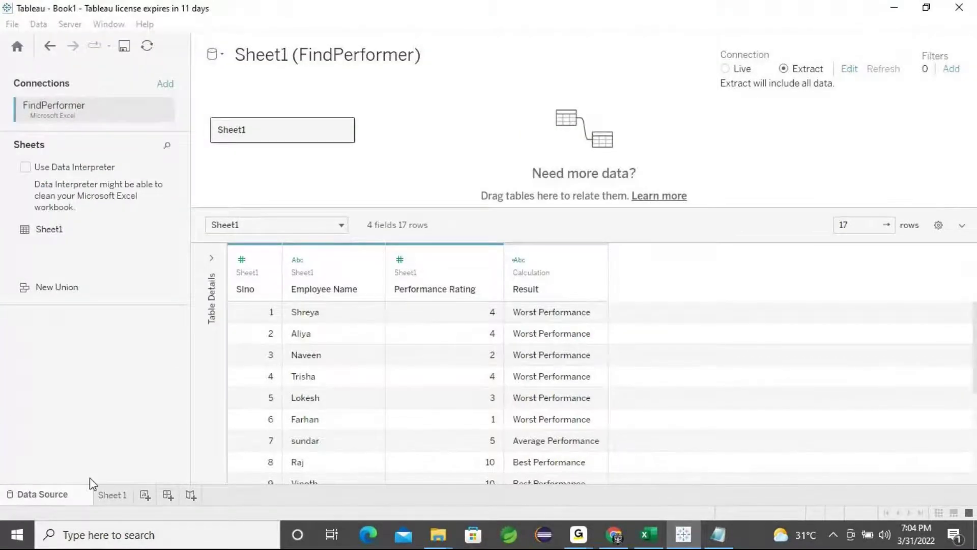
click(113, 495)
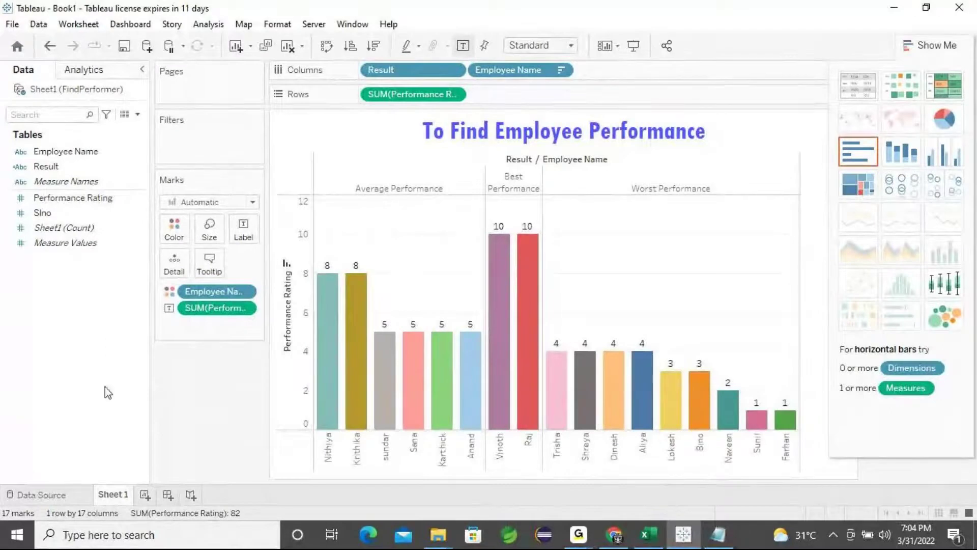
click(669, 47)
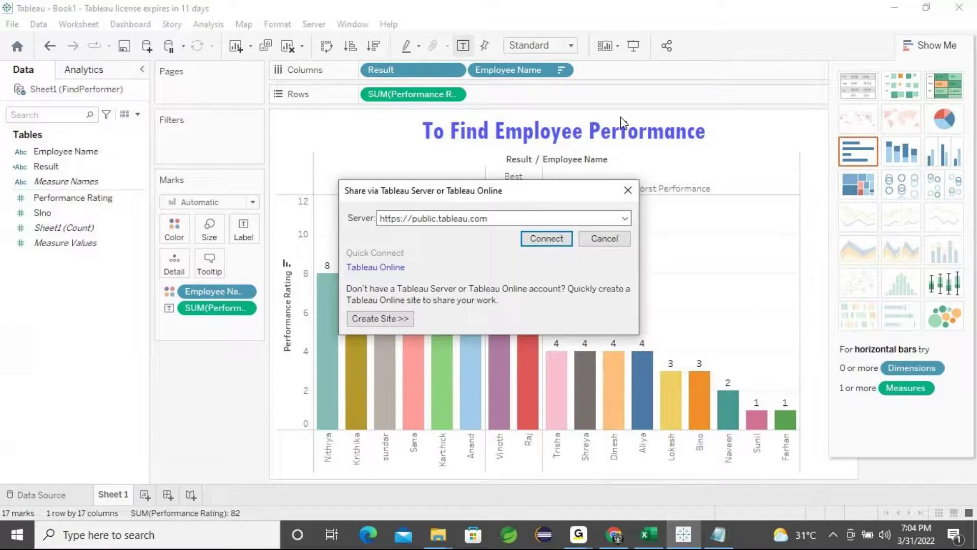
click(541, 240)
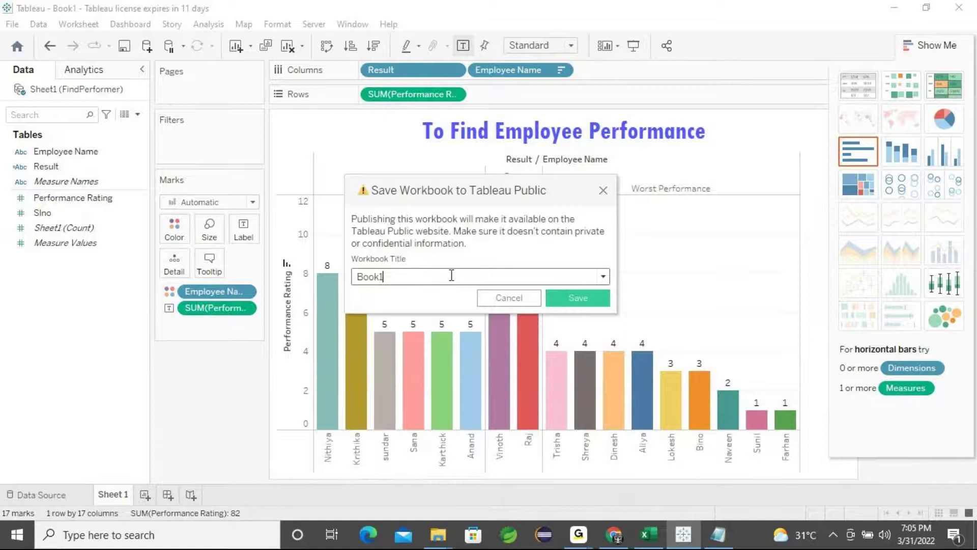
key(BackSpace)
key(BackSpace)
key(BackSpace)
key(BackSpace)
key(BackSpace)
text(MCC-Session4)
click(581, 295)
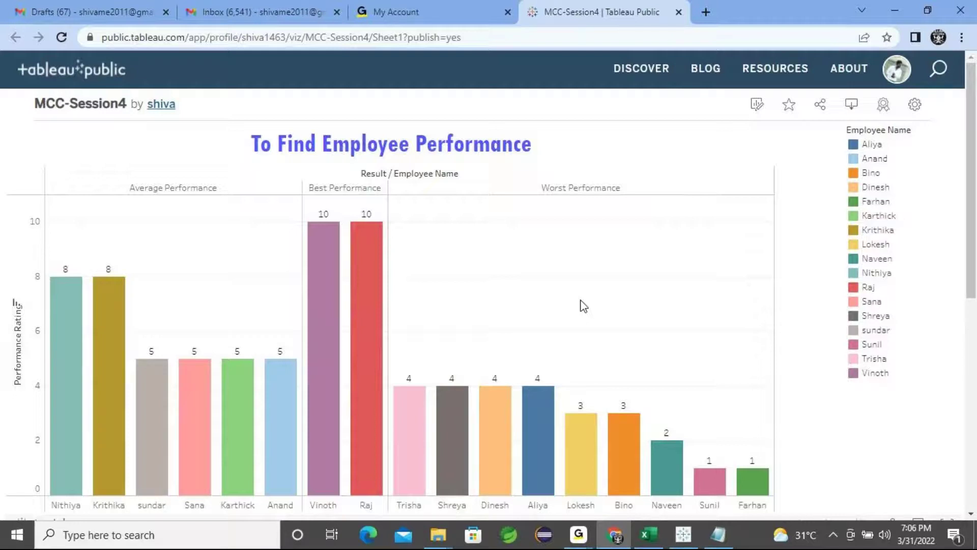
Step: Review the FindPerformer workbook in Excel and the published chart, minimising each open window down to the desktop
click(648, 541)
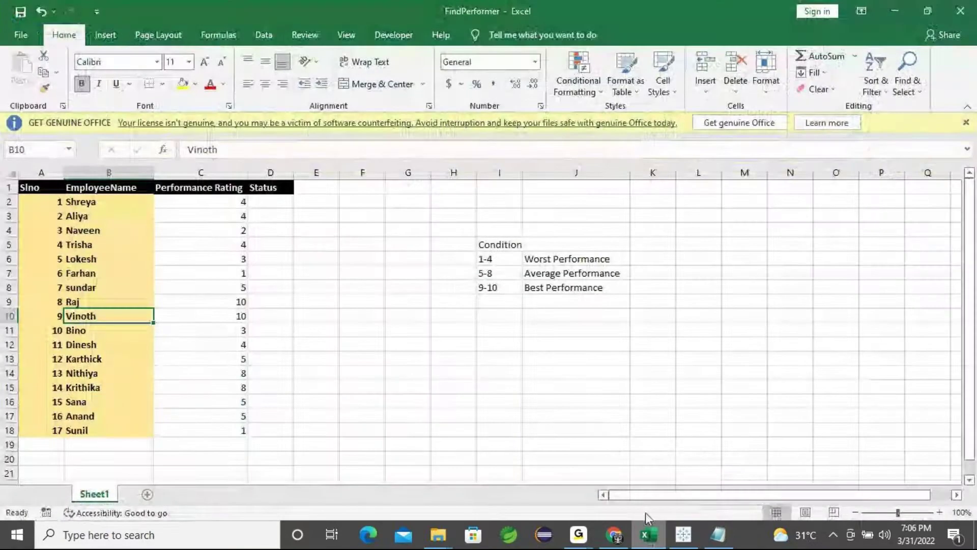
click(895, 10)
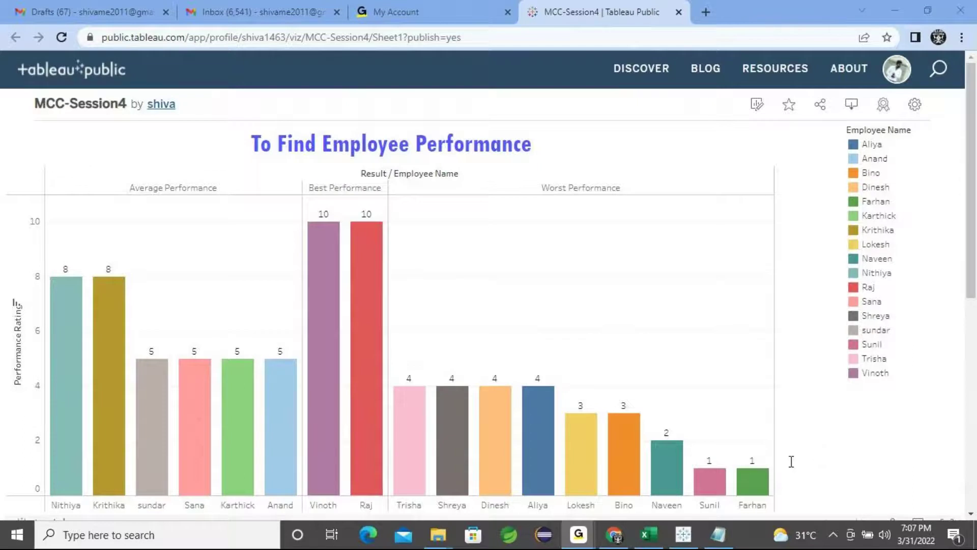
click(894, 14)
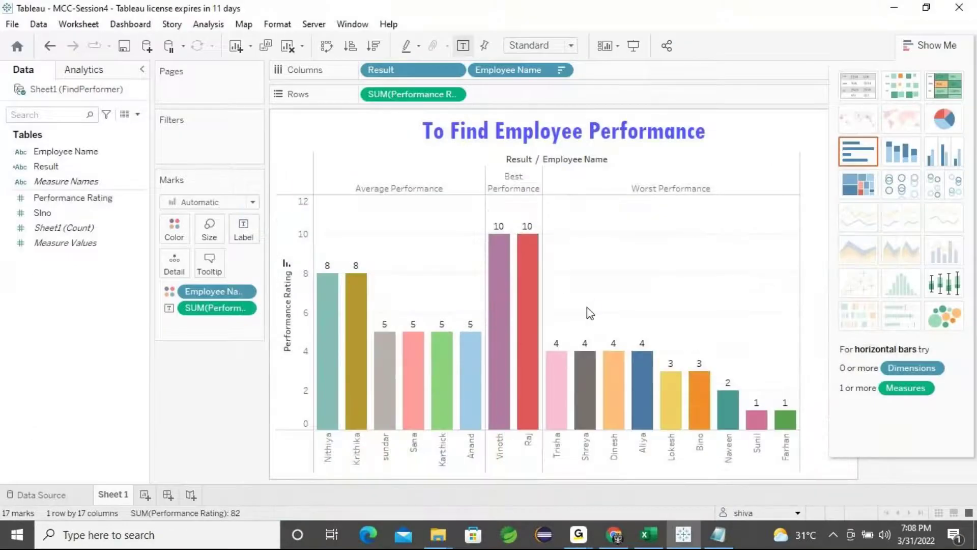
click(893, 7)
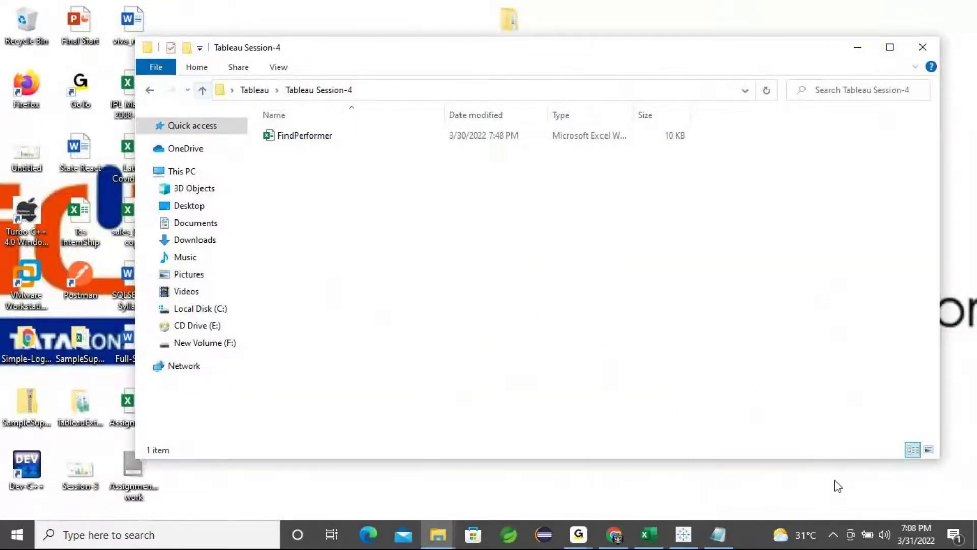
Step: Switch to the Notepad notes and add a separator line of asterisks below "1. Side-By-Side Chart"
click(718, 535)
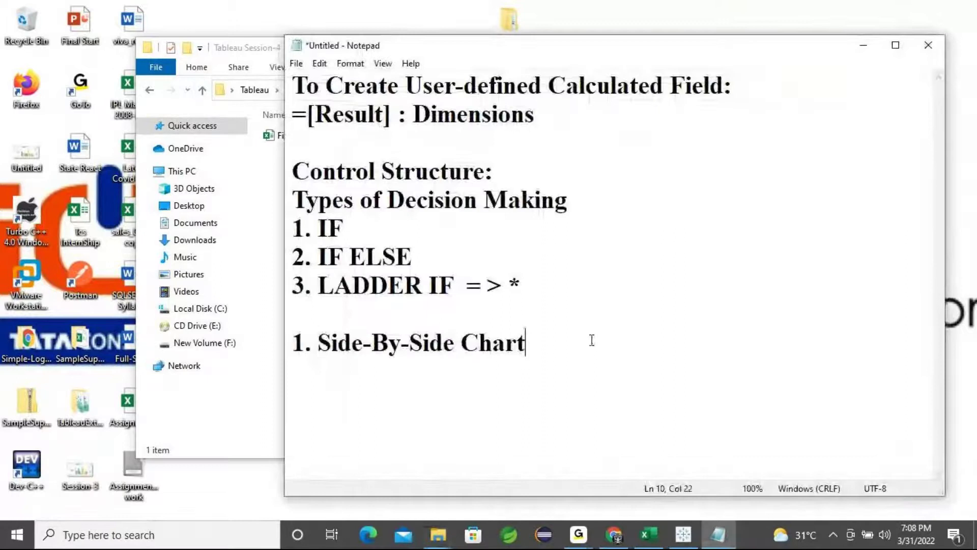
key(Return)
text(************)
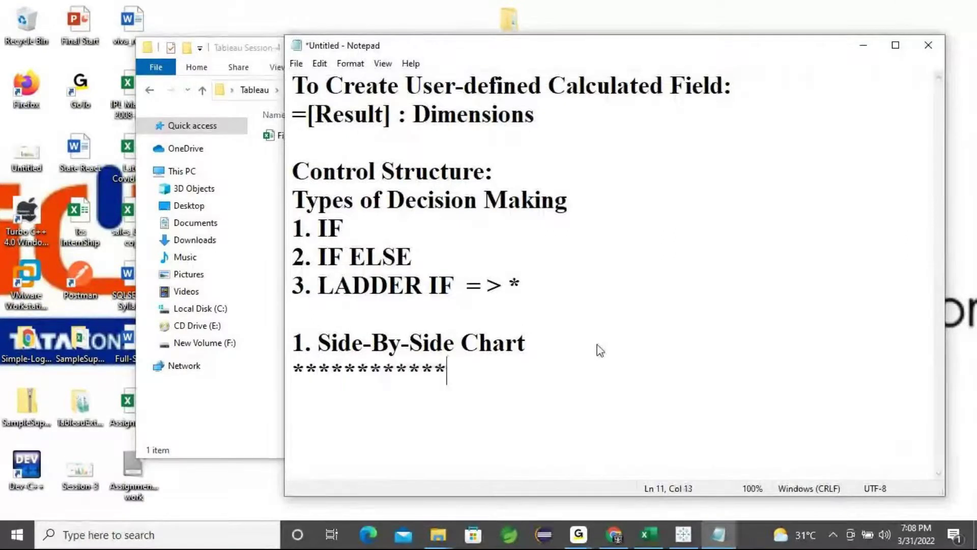
text(*****************************)
key(Return)
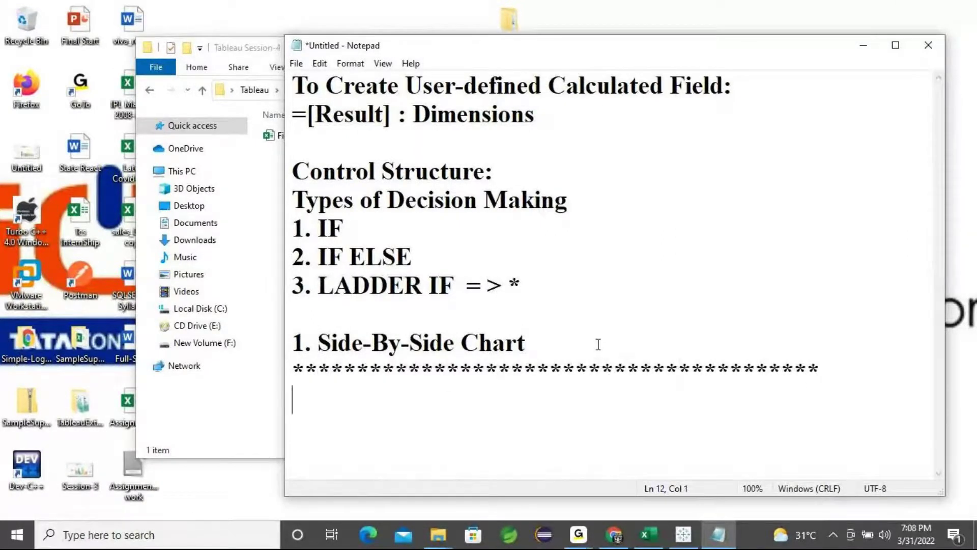
Step: Remove the blank line above "1. Side-By-Side Chart" in the notes
click(343, 312)
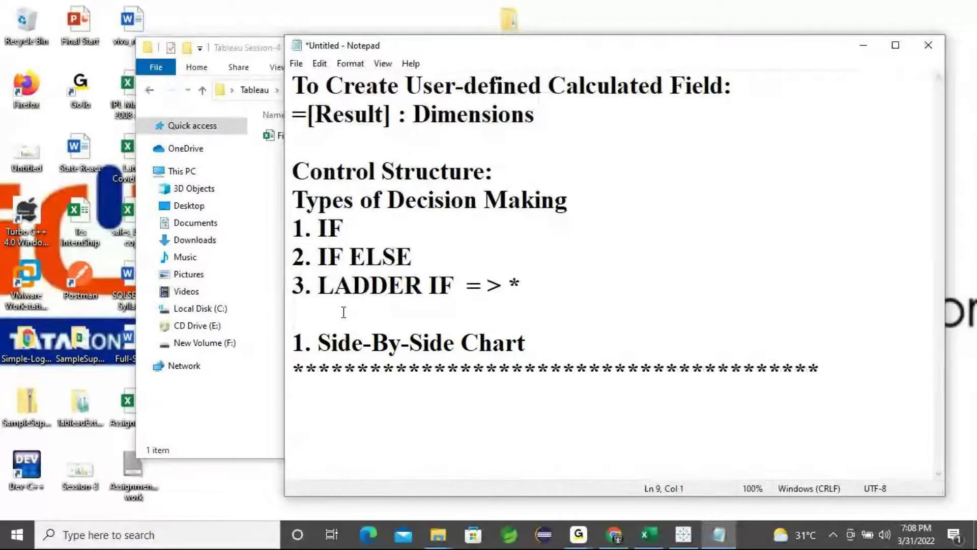
key(BackSpace)
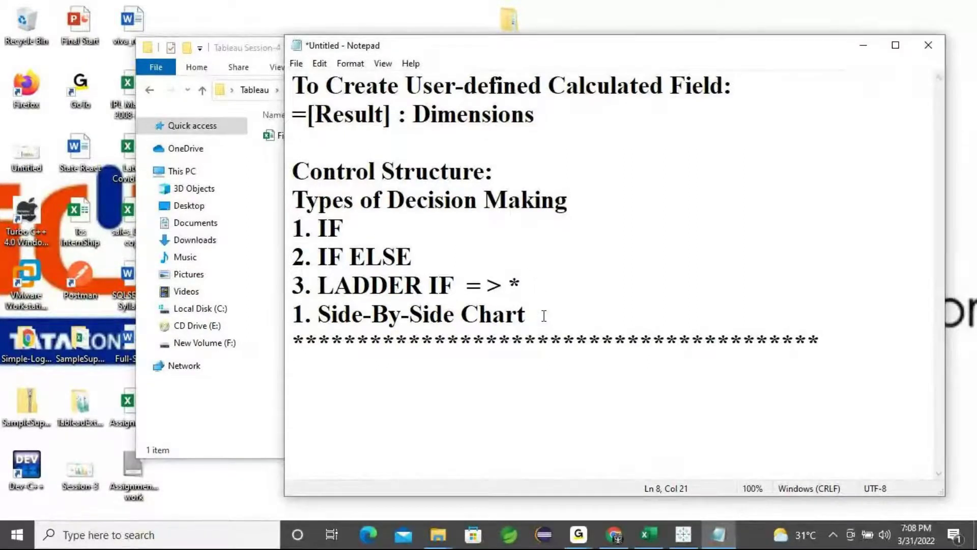
drag(527, 314, 318, 315)
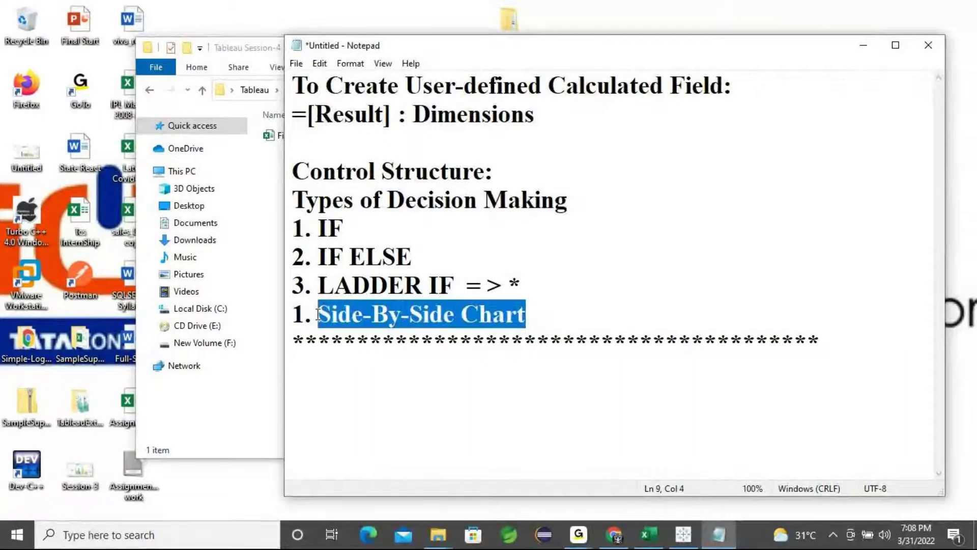
click(369, 340)
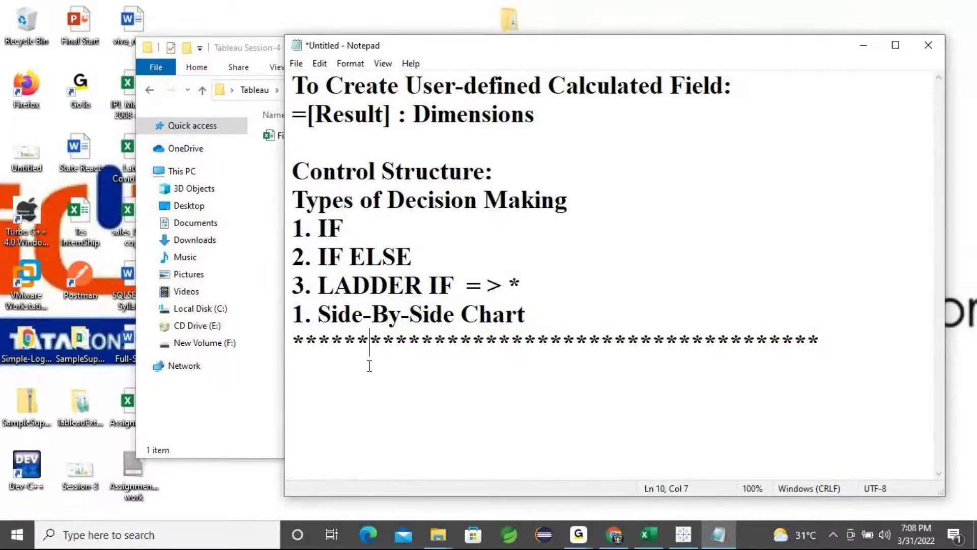
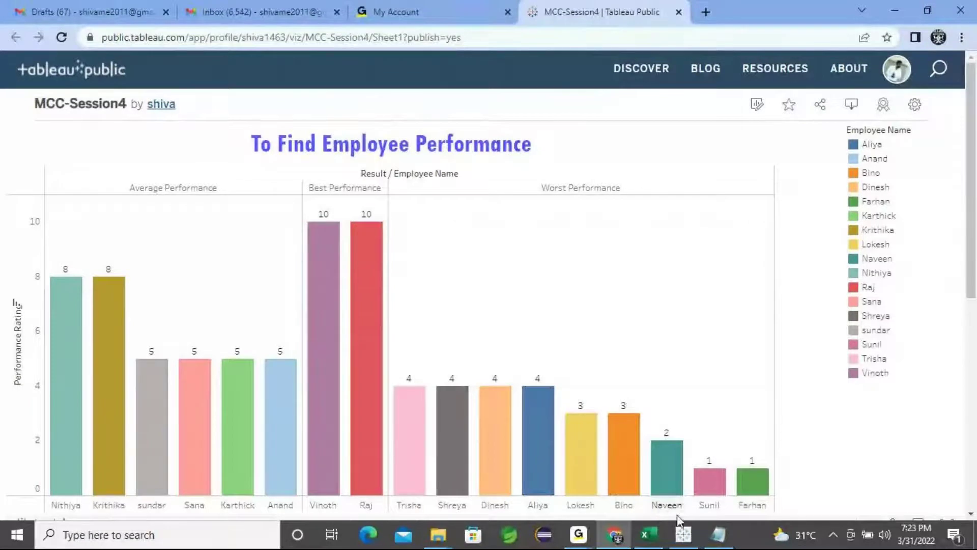
Step: Review the Salary Payroll System calculated fields in the Notepad notes, from HRA through to Ctc
click(645, 534)
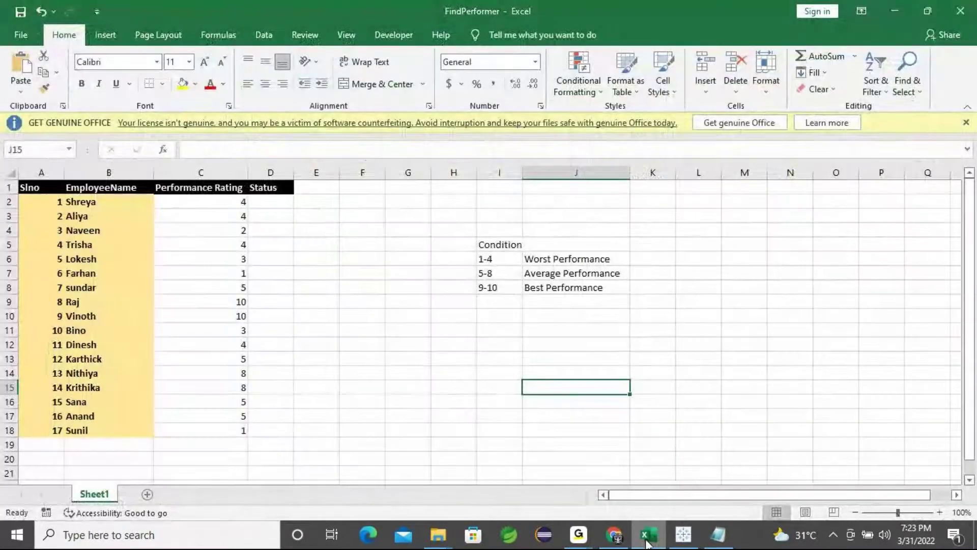
click(645, 534)
click(718, 534)
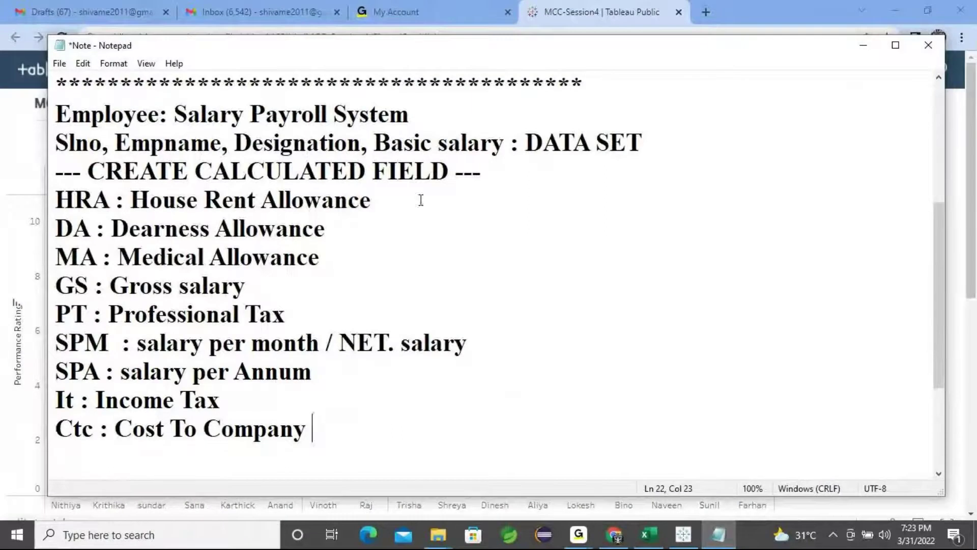
drag(56, 202, 371, 203)
drag(336, 230, 55, 229)
drag(319, 258, 55, 258)
drag(284, 303, 55, 282)
drag(296, 322, 62, 312)
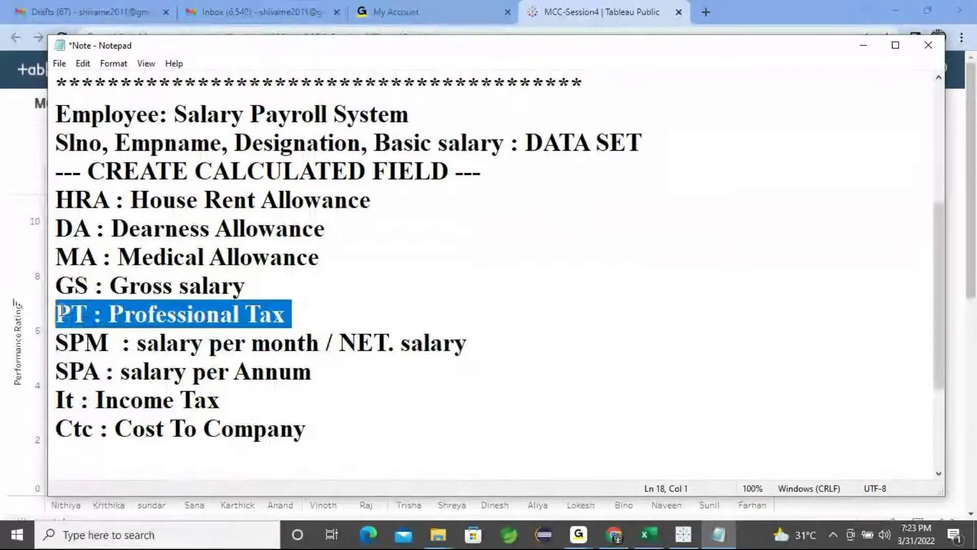
drag(514, 353, 49, 353)
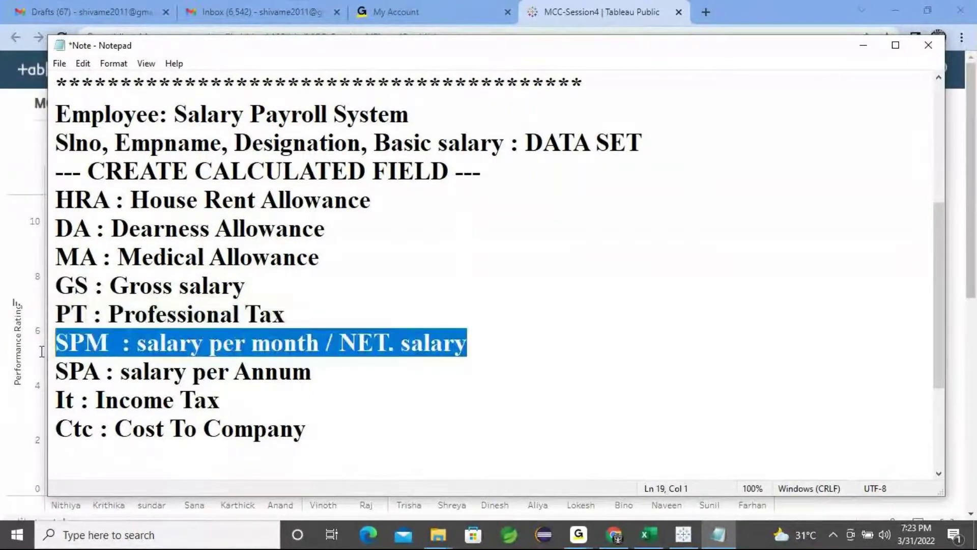
drag(326, 373, 81, 366)
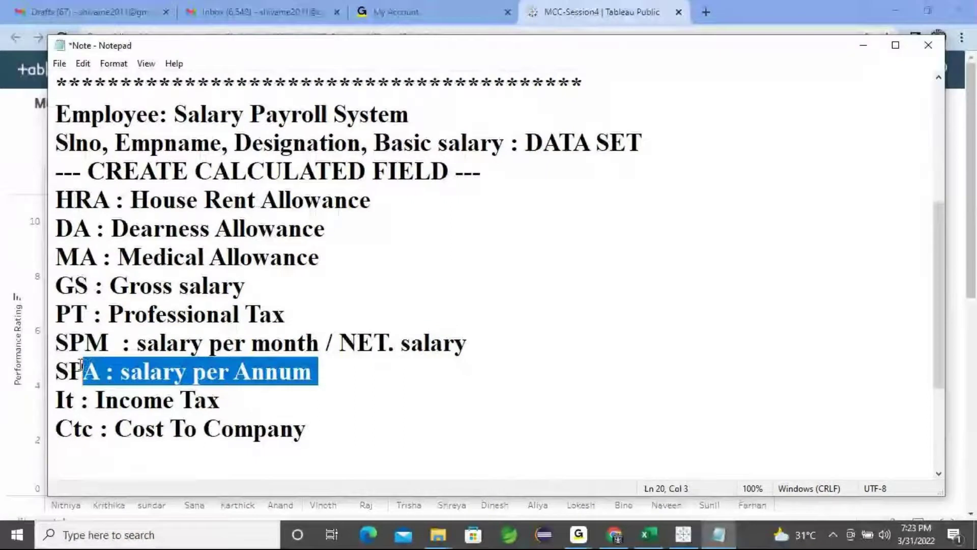
click(194, 402)
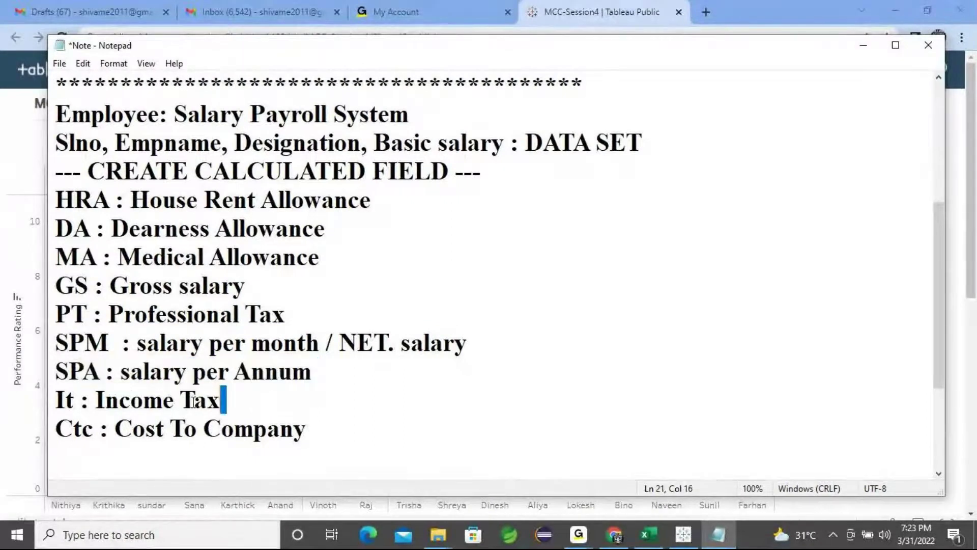
drag(194, 402, 75, 401)
drag(310, 429, 57, 428)
click(459, 371)
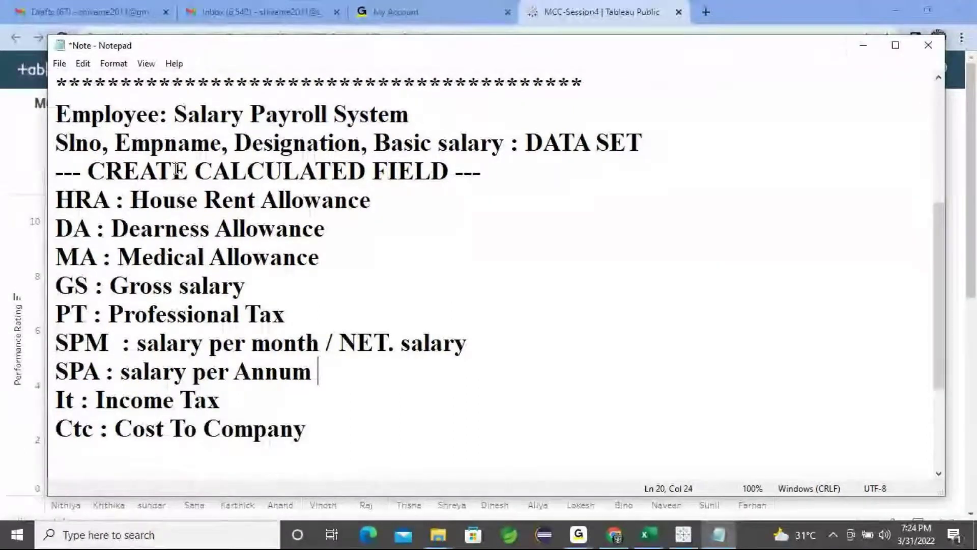
drag(56, 170, 307, 441)
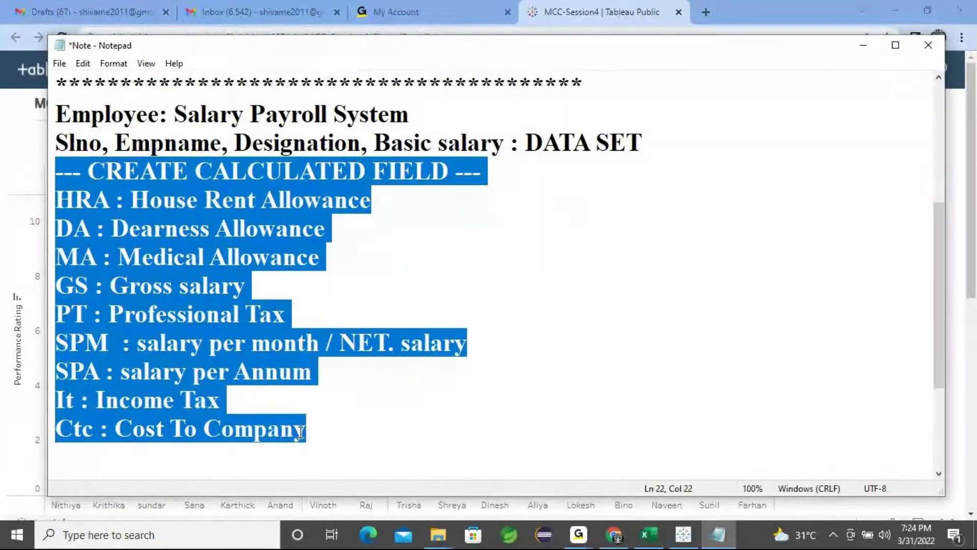
click(436, 404)
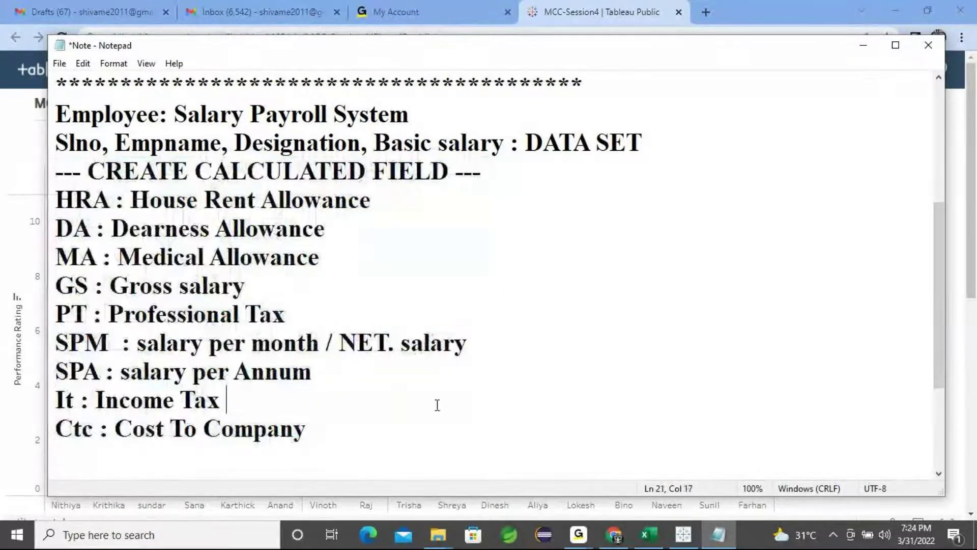
Step: Copy the Slno and EmployeeName columns with all their rows (A1:B18) from the FindPerformer workbook in Excel
click(864, 47)
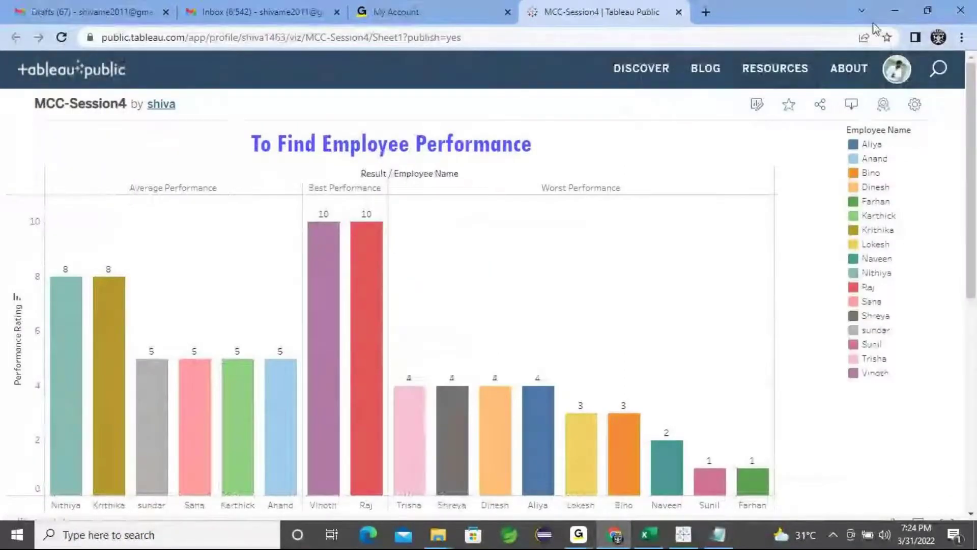
click(894, 10)
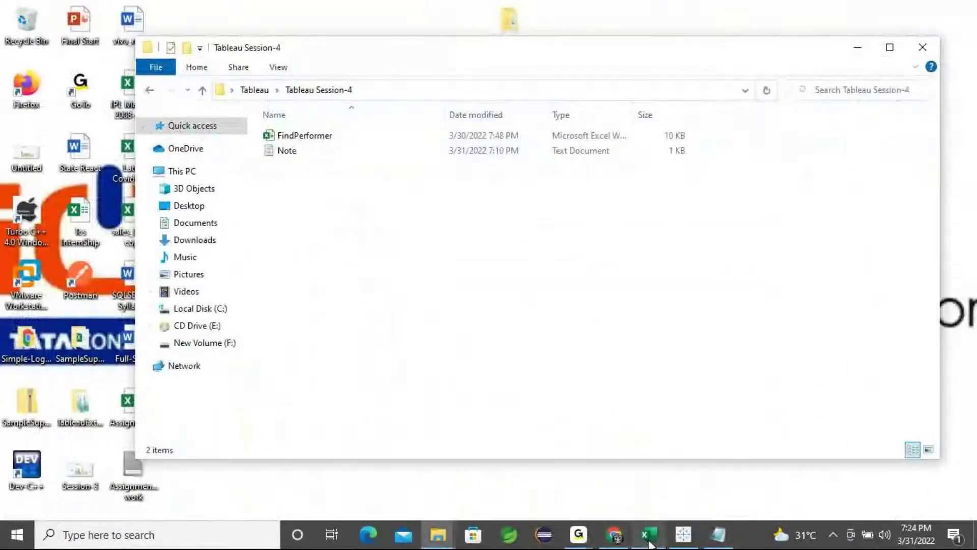
click(649, 535)
drag(43, 190, 129, 432)
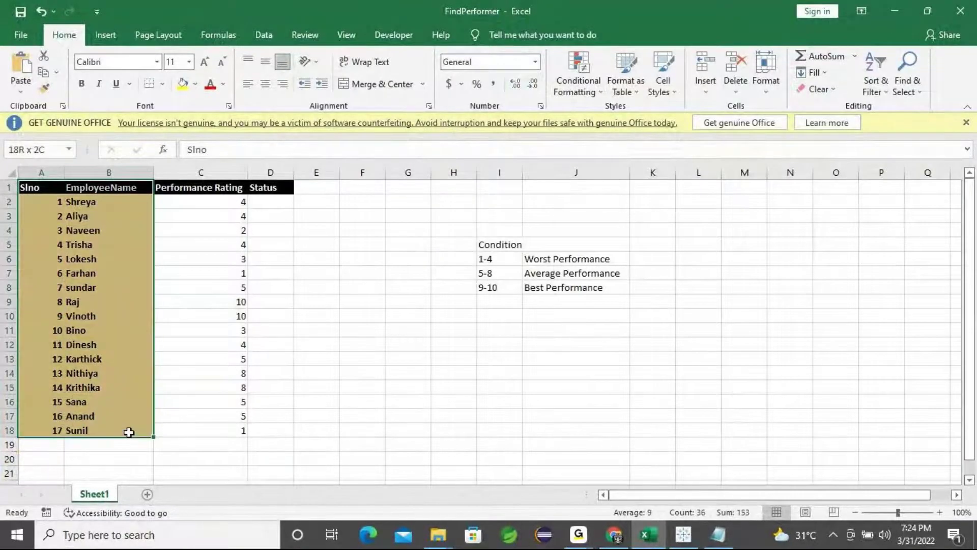
key(ctrl+c)
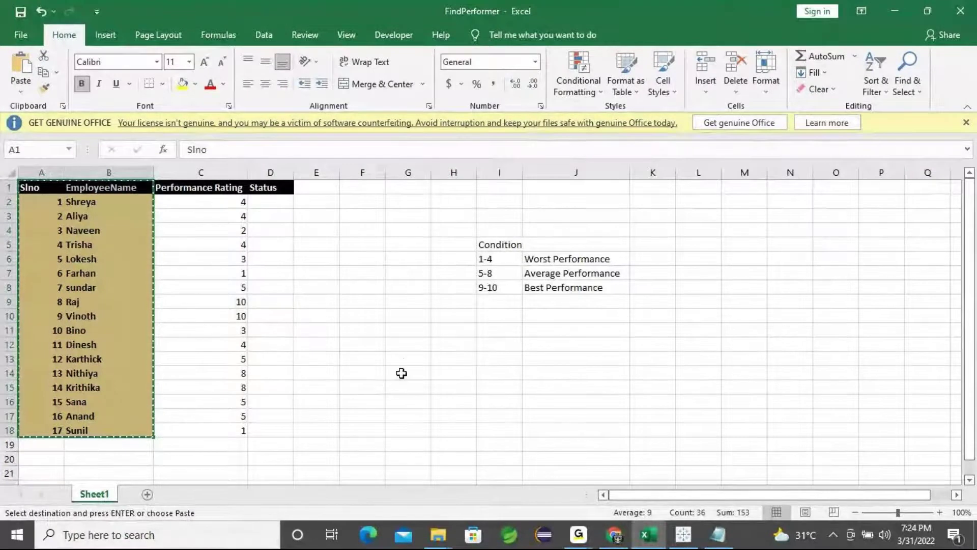
click(401, 373)
Step: Minimise the FindPerformer workbook and launch Excel with a new blank workbook
click(894, 11)
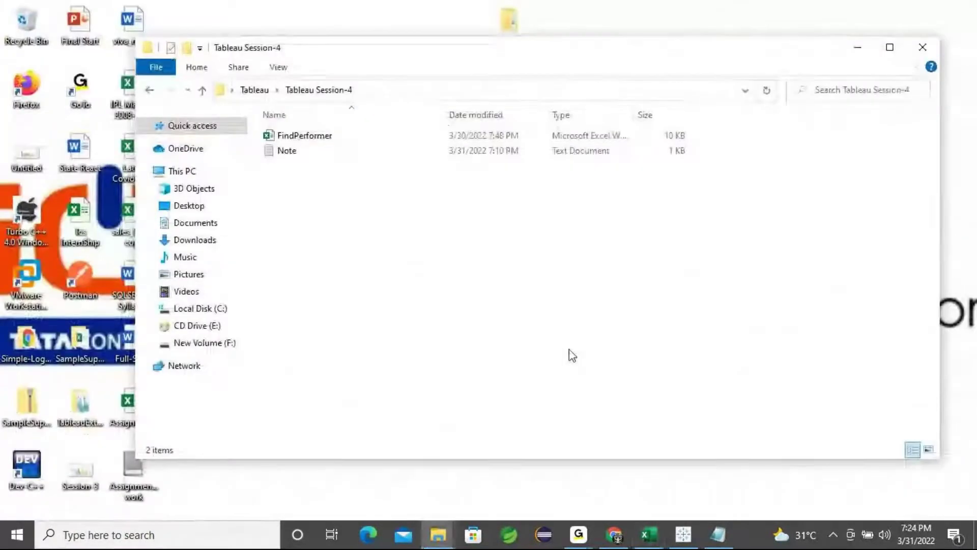
key(super+r)
key(BackSpace)
text(ecxcel)
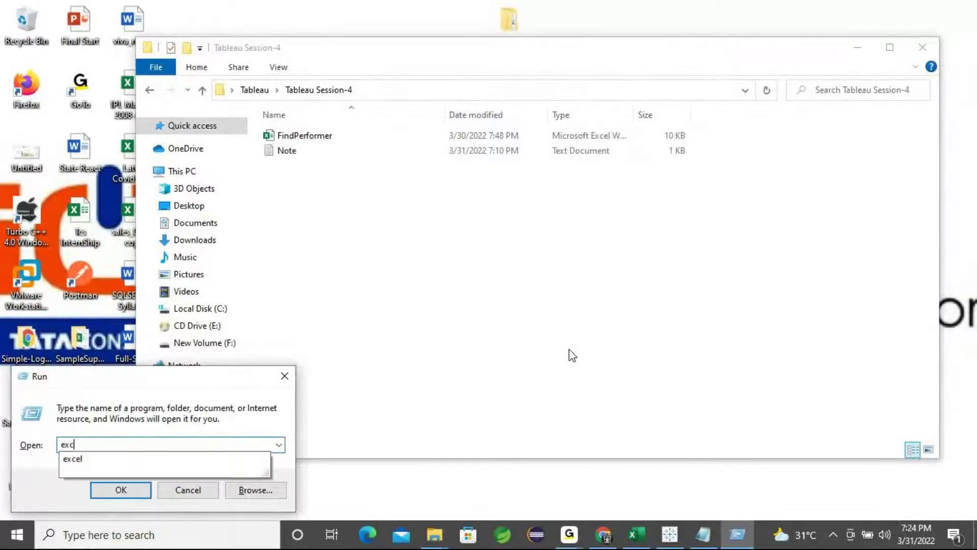
key(Return)
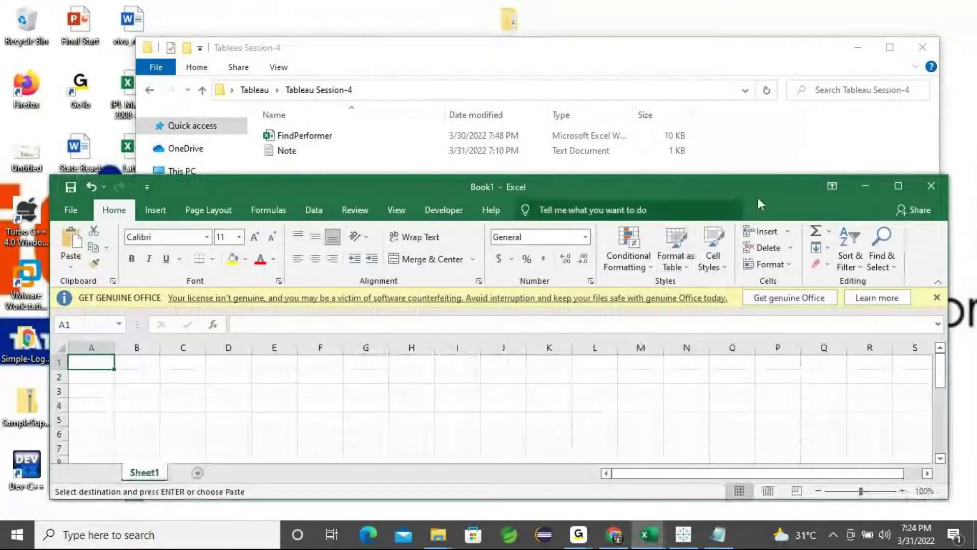
Step: Maximise the new workbook, dismiss the licence notice, paste the copied employee columns at A1, and widen column B to fit EmployeeName
click(897, 186)
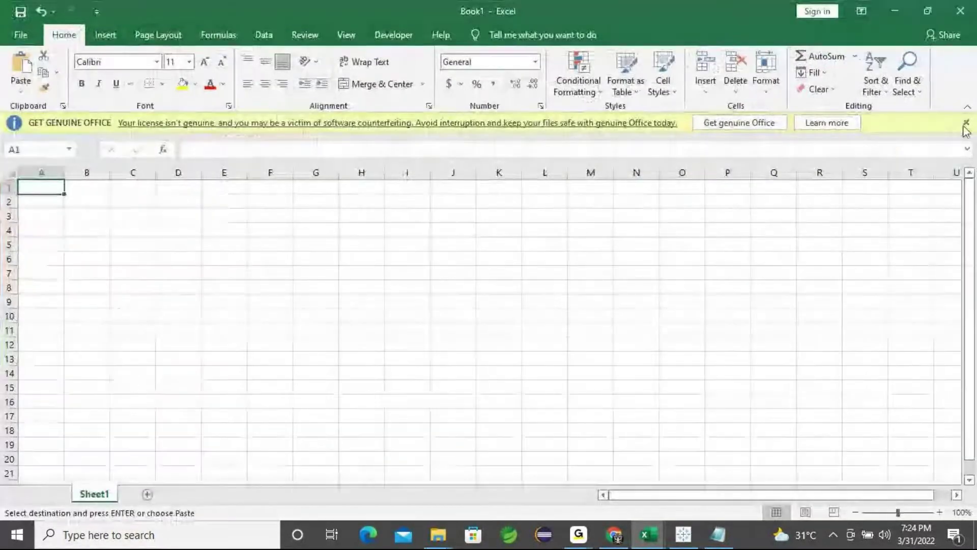
click(966, 123)
key(ctrl+v)
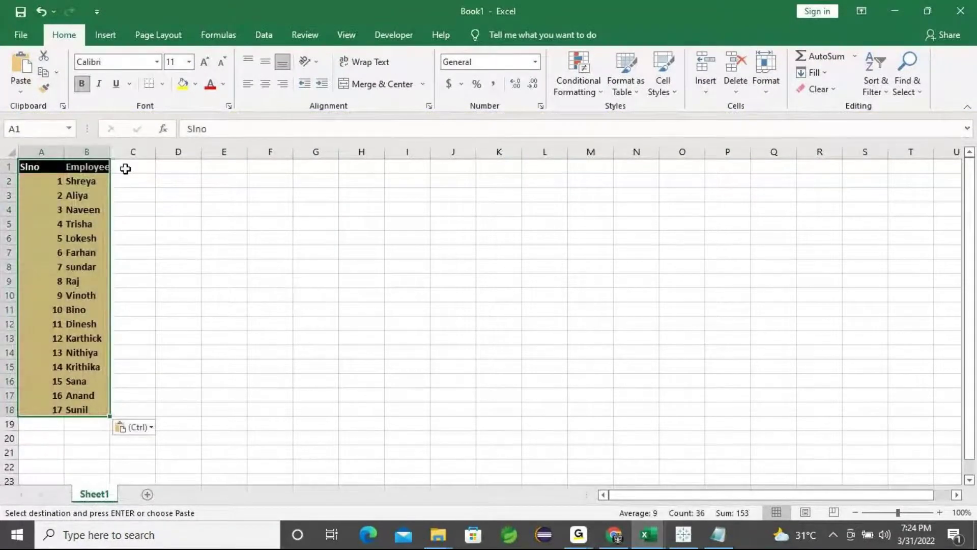
drag(109, 152, 156, 151)
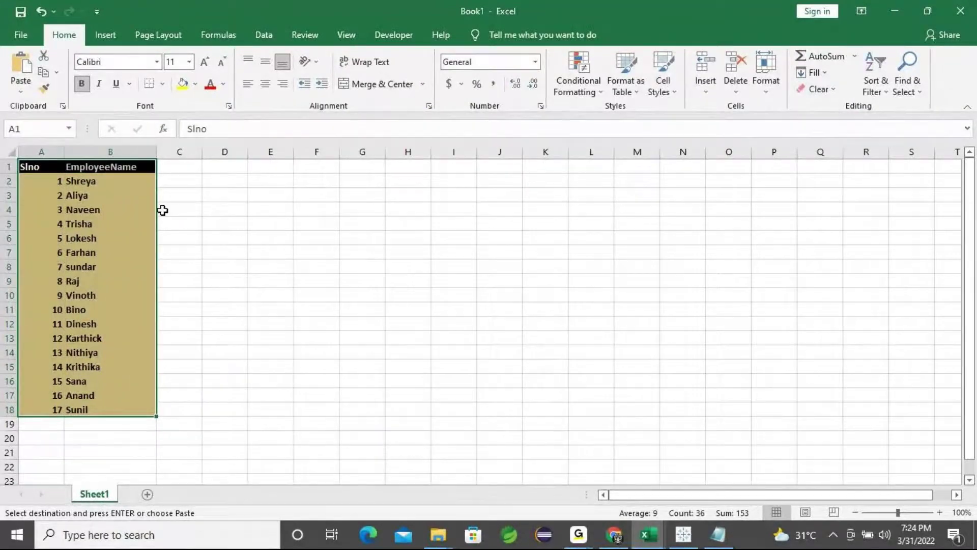
Step: Add the headers Designation in C1 and Basic Salary in D1, widening column C to fit its header
click(166, 208)
click(172, 169)
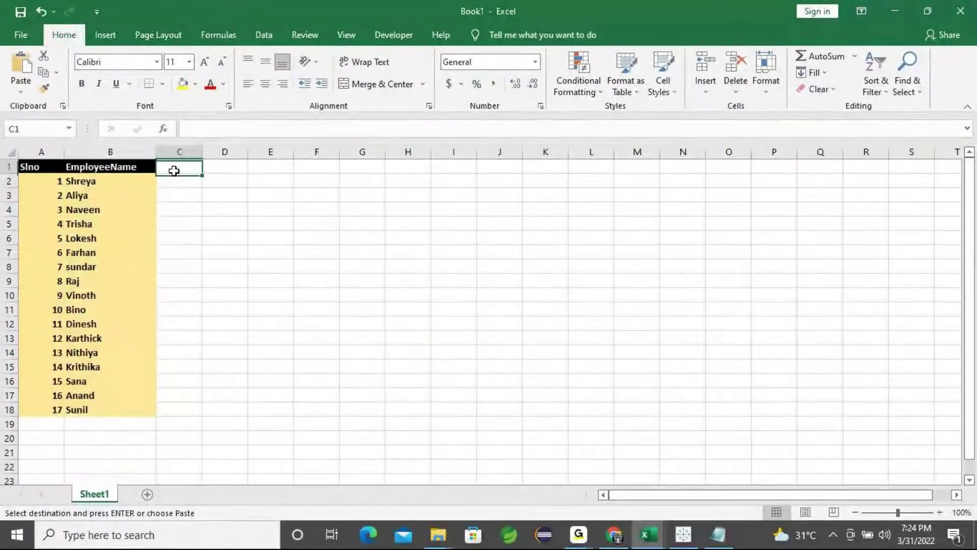
text(Desio)
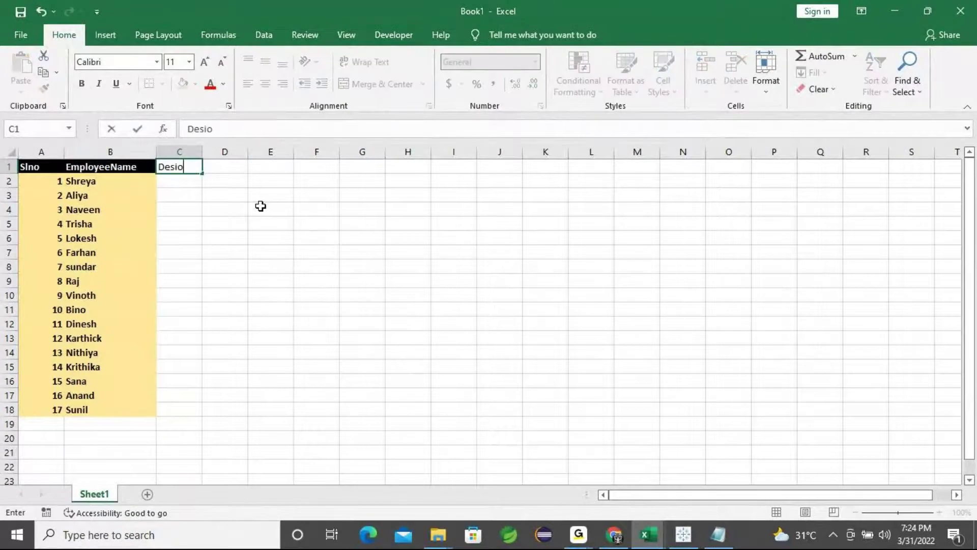
key(BackSpace)
text(gnation)
key(Tab)
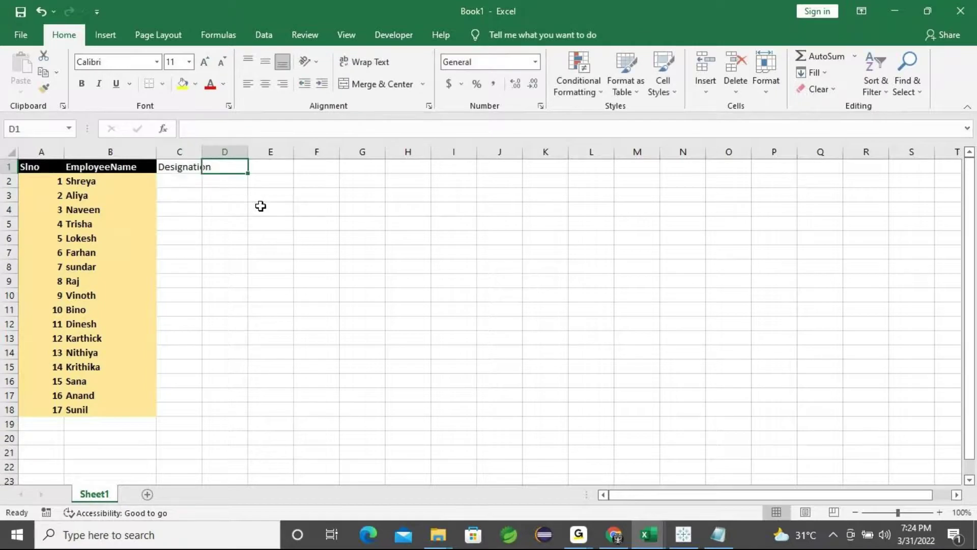
drag(203, 151, 233, 153)
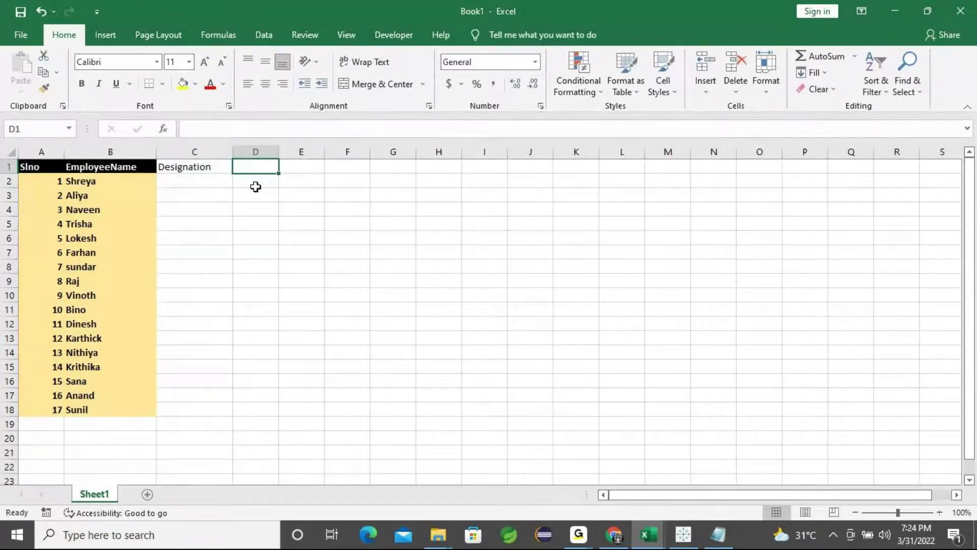
text(Basic Salary)
key(Return)
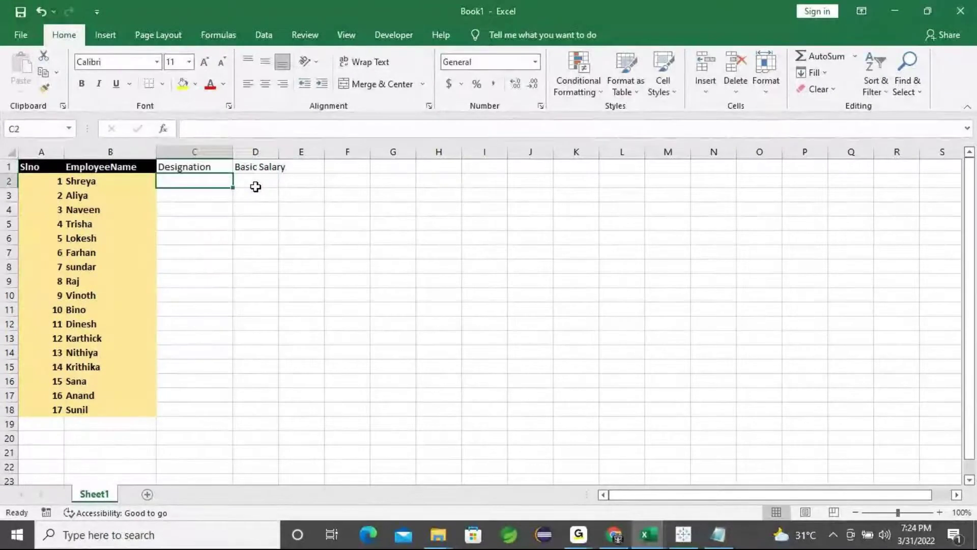
Step: Clear only the formatting from the range A1:D19, keeping the cell contents
drag(63, 167, 265, 423)
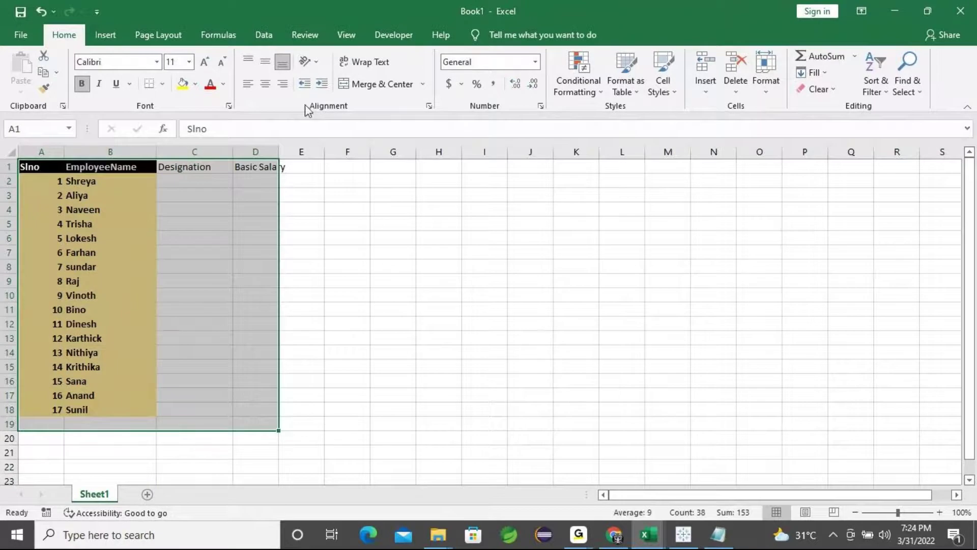
click(833, 91)
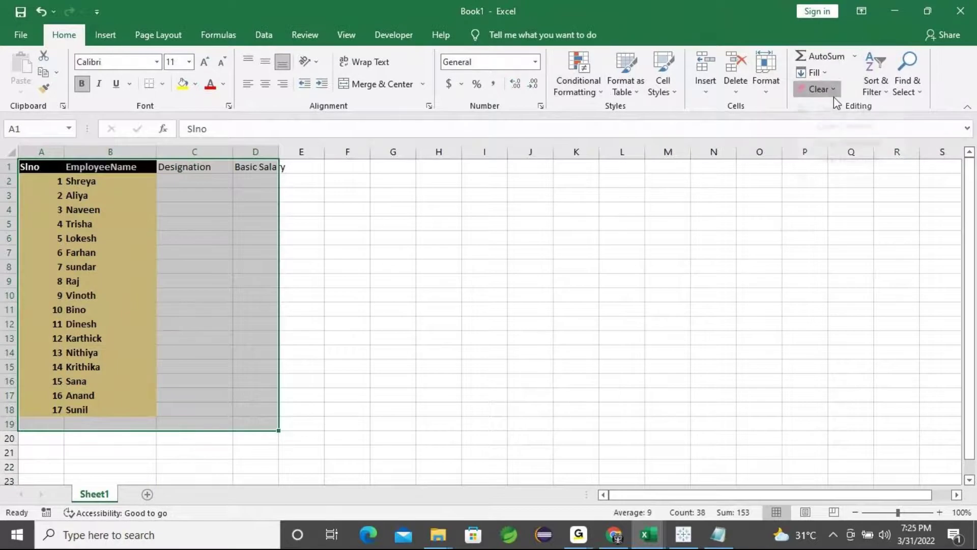
click(843, 125)
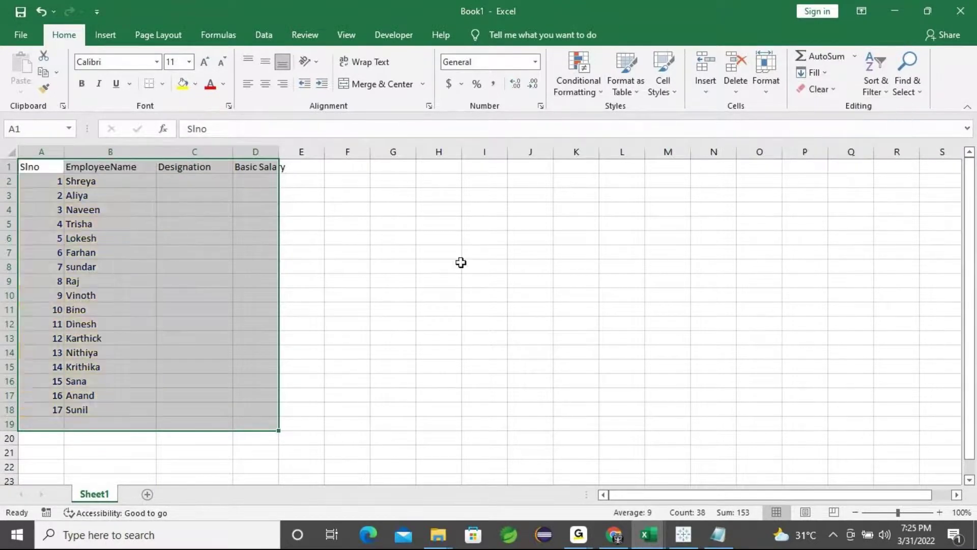
click(351, 281)
Step: Enter the designations Admin, Sales, Sales, Hr and Exe in cells C2 to C6
click(152, 224)
click(188, 181)
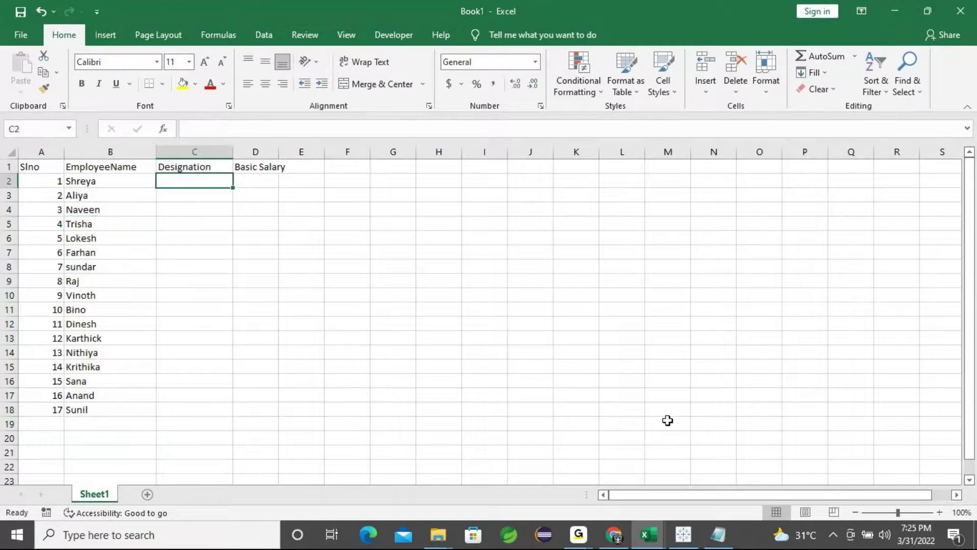
text(Admin)
key(Return)
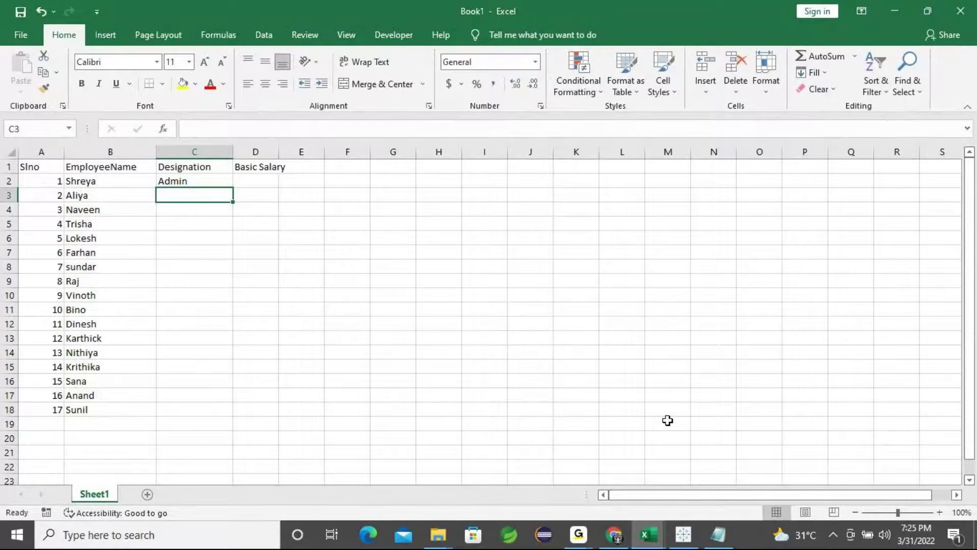
text(Sales)
key(Return)
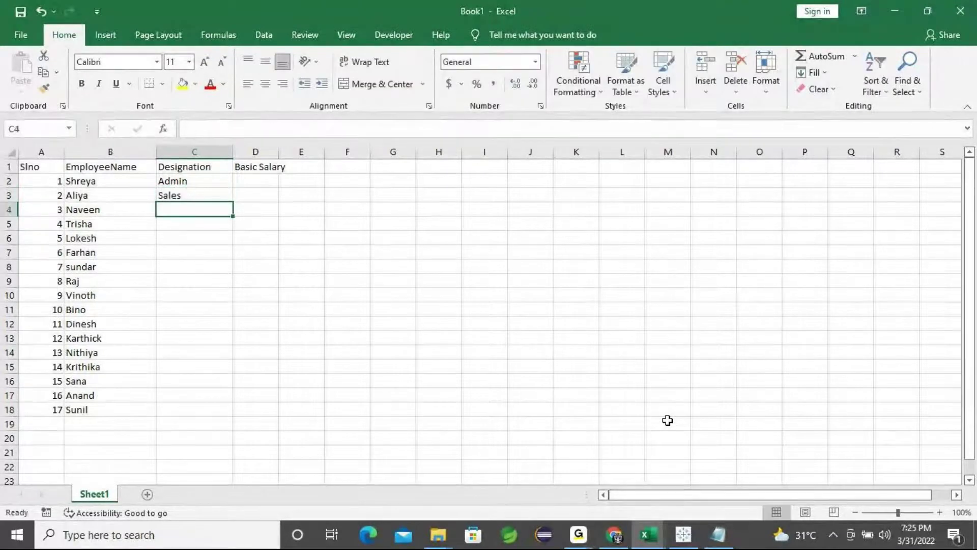
text(Sales)
key(Return)
text(Hr)
key(Return)
text(Exe)
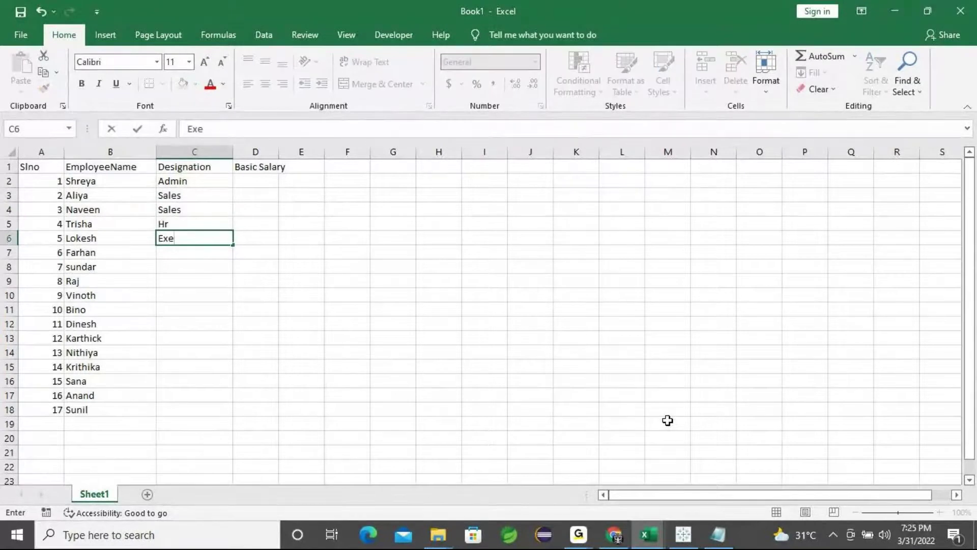
key(Return)
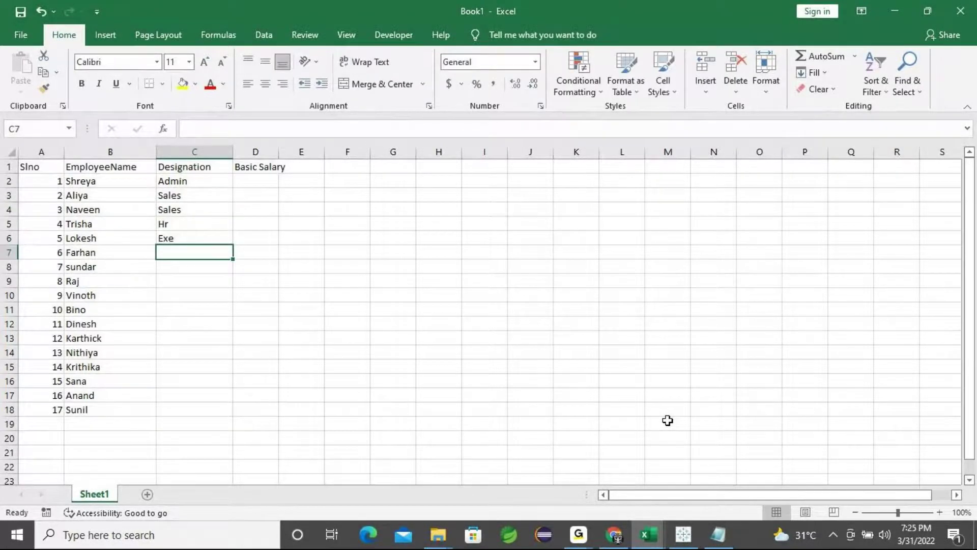
Step: Enter the designations Hr, Exe, Admin, Sales and Sales in cells C7 to C11
text(Hr)
key(Return)
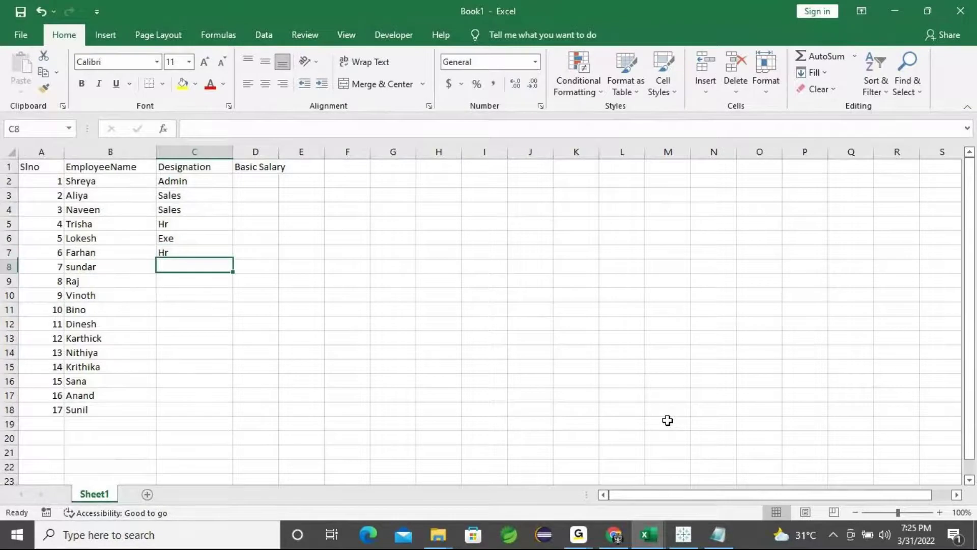
text(Exe)
key(Return)
text(Admin)
key(Return)
text(Sales)
key(Return)
text(Sales)
key(Return)
Step: Enter the designations Admin, Admin, Sales and Sales in cells C12 to C15
text(AD)
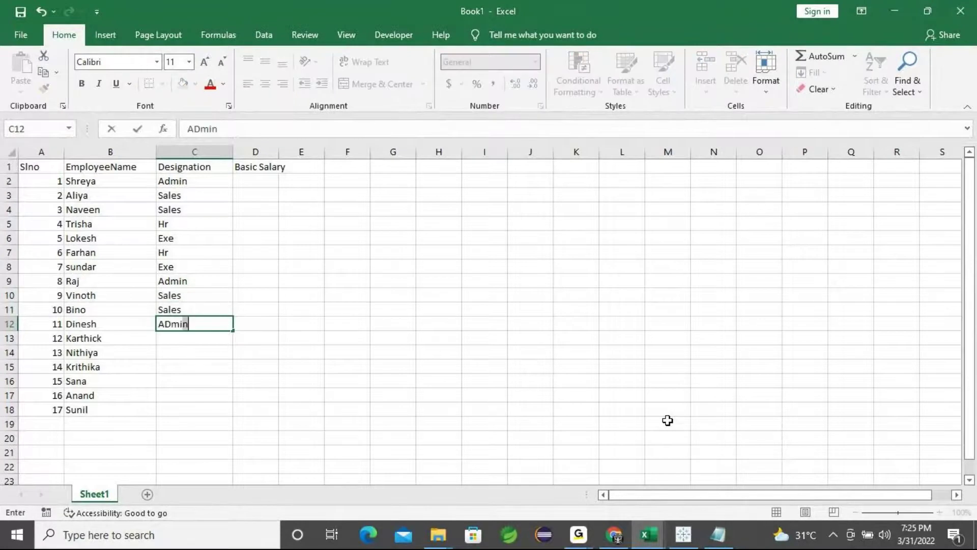
key(BackSpace)
key(BackSpace)
key(BackSpace)
text(Admin)
key(Return)
text(Ad)
key(Return)
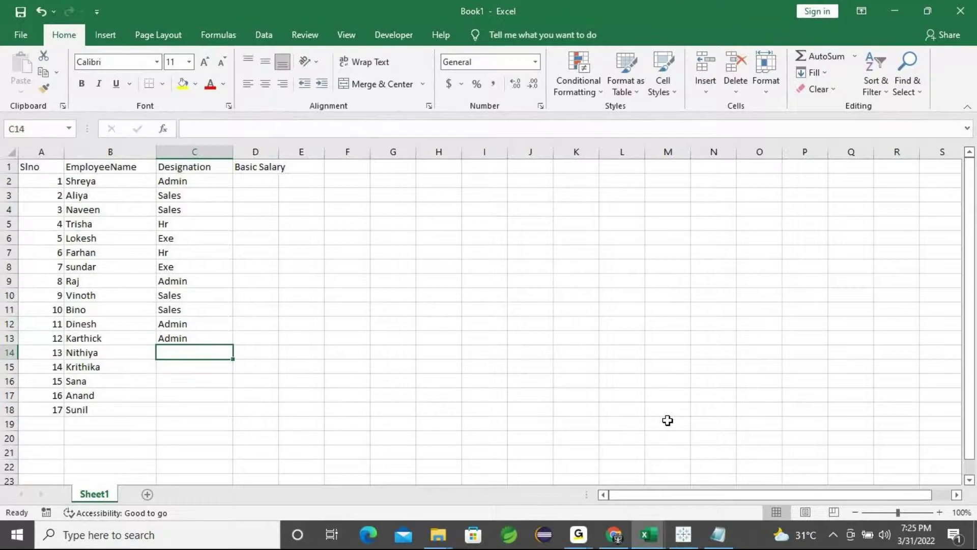
text(S)
key(Return)
text(SAles)
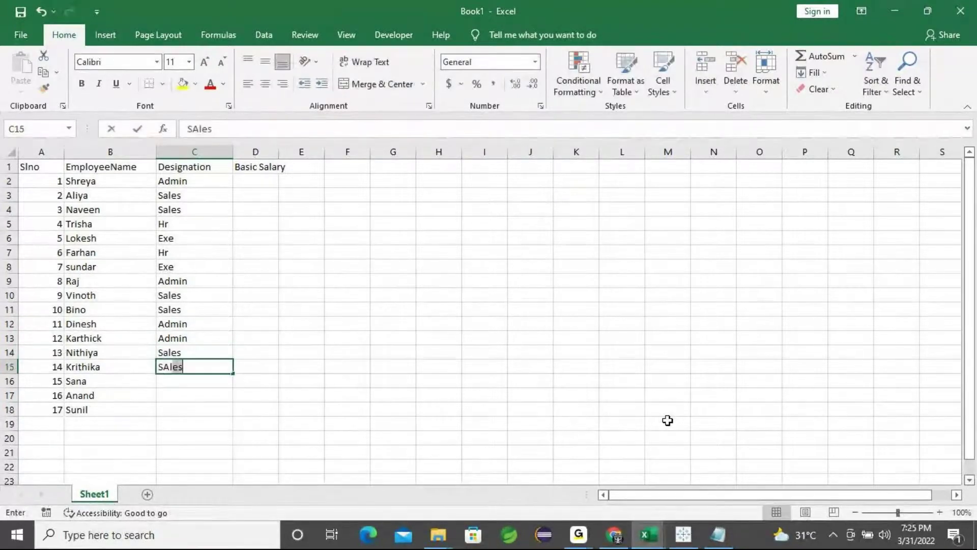
key(BackSpace)
key(BackSpace)
text(l)
key(Return)
Step: Complete the Designation column with Hr, Hr and Admin in cells C16 to C18
text(Hr)
key(Return)
text(HJr)
key(Return)
key(Up)
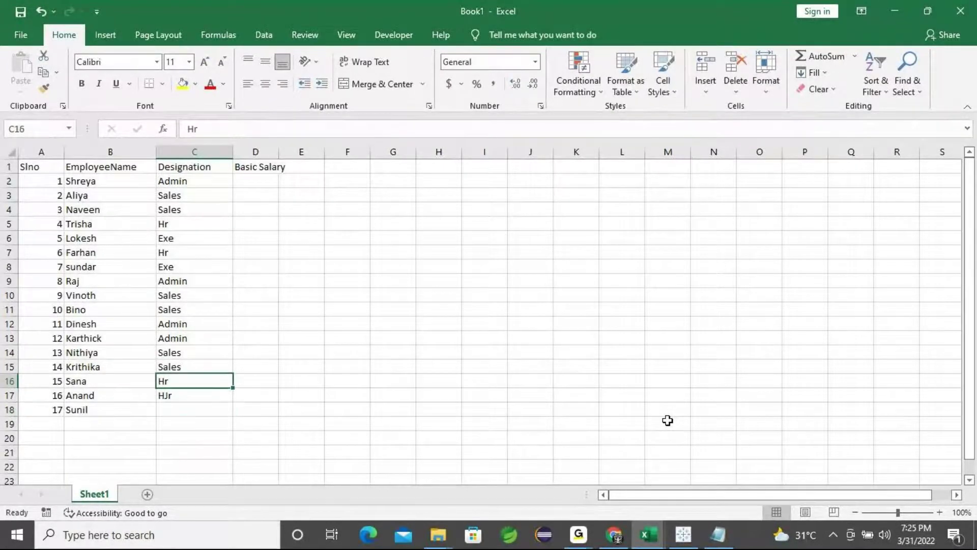
text(Hr)
key(Return)
text(ADmin)
key(BackSpace)
key(BackSpace)
key(BackSpace)
key(BackSpace)
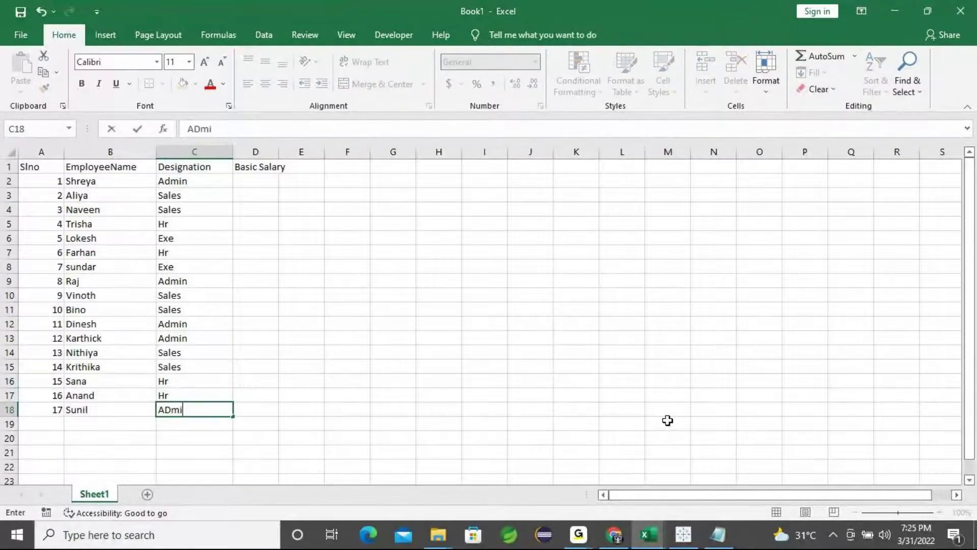
text(dmin)
key(Return)
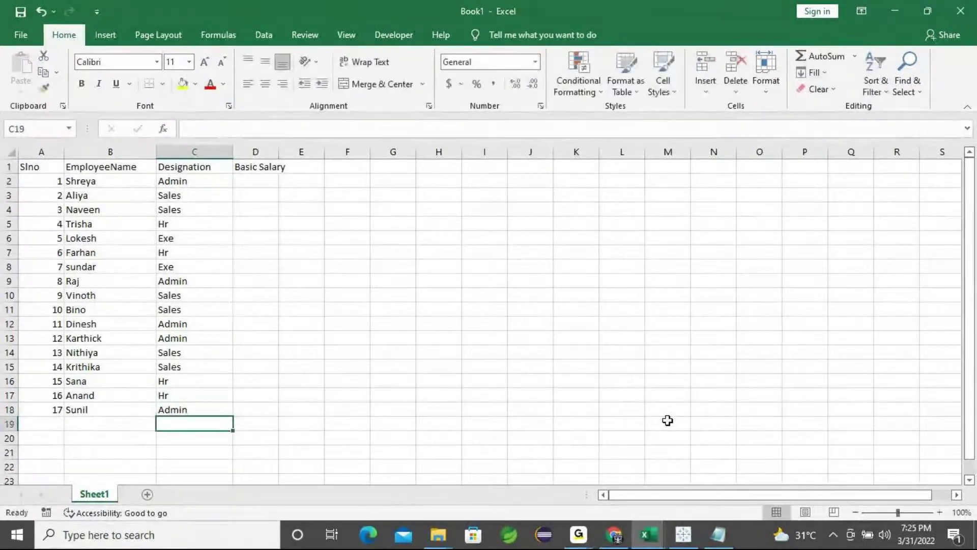
Step: Enter the basic salaries 48500, 64000, 25000 and 38500 in cells D2 to D5
key(Right)
key(Right)
key(Up)
key(Up)
key(Up)
key(Up)
key(Up)
key(Up)
key(Up)
key(Up)
key(Up)
key(Up)
key(Up)
key(Up)
key(Up)
key(Up)
key(Up)
key(Up)
key(Left)
key(Left)
key(Right)
key(Up)
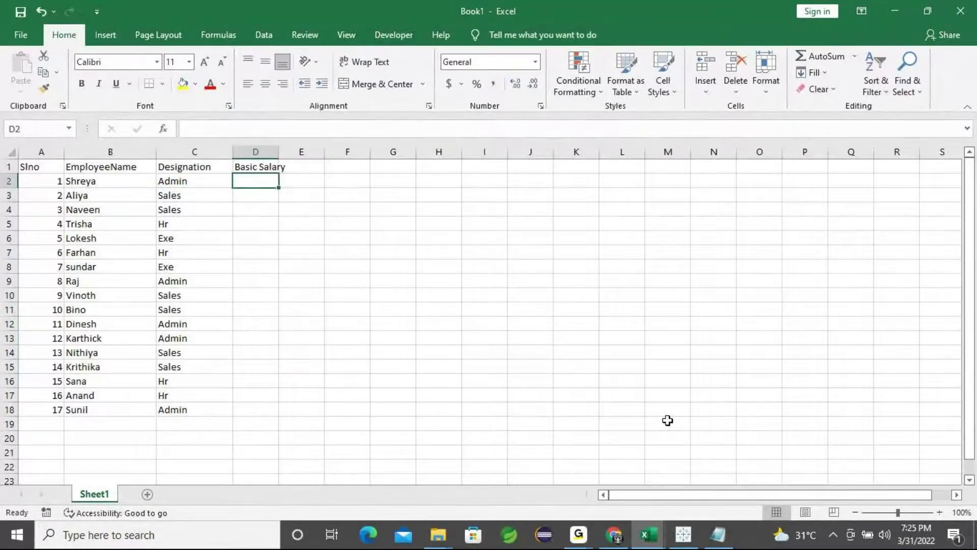
text(48500)
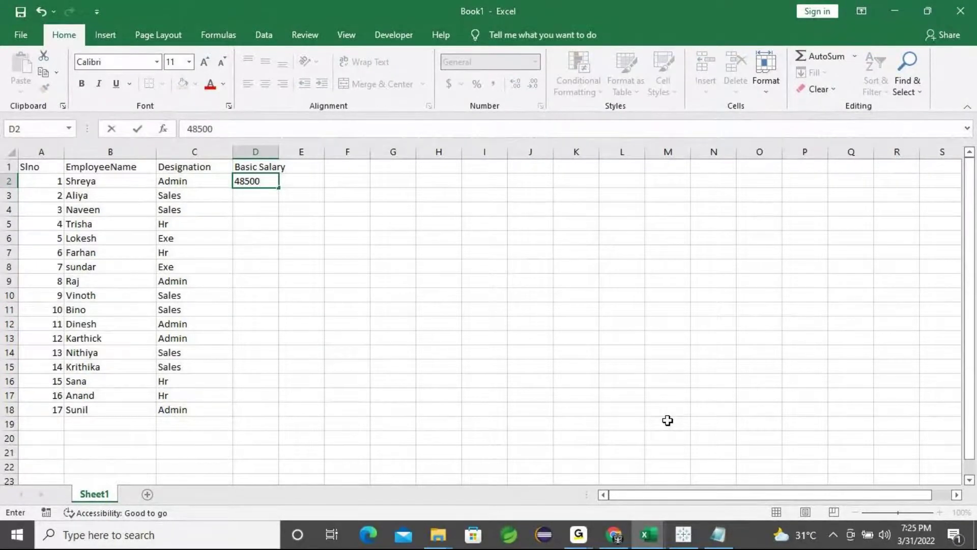
key(Return)
text(6)
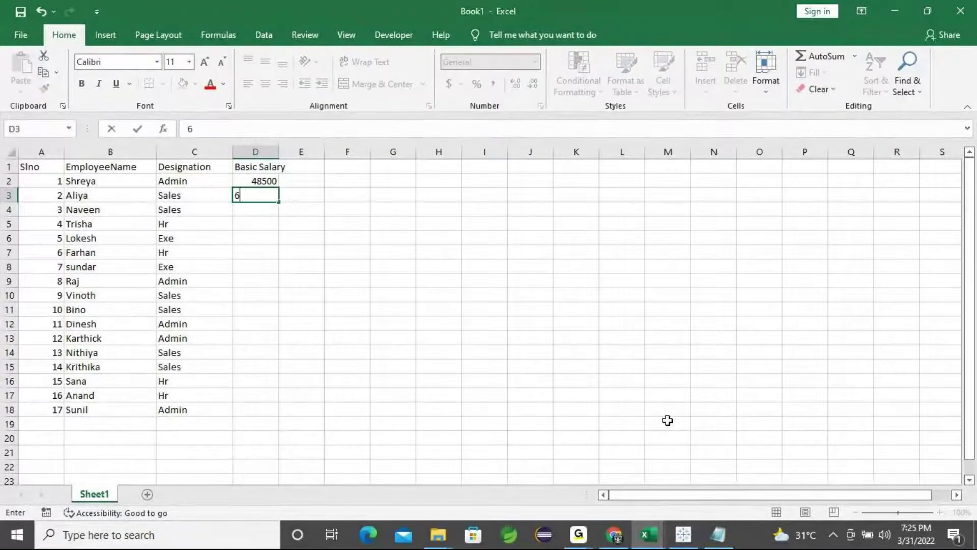
text(4000)
key(Return)
text(2)
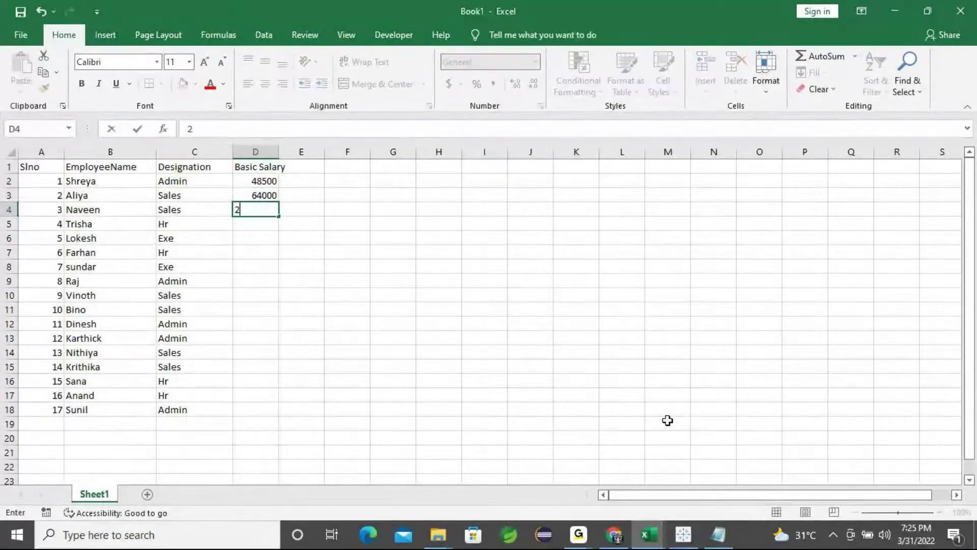
text(5000)
key(Return)
text(38500)
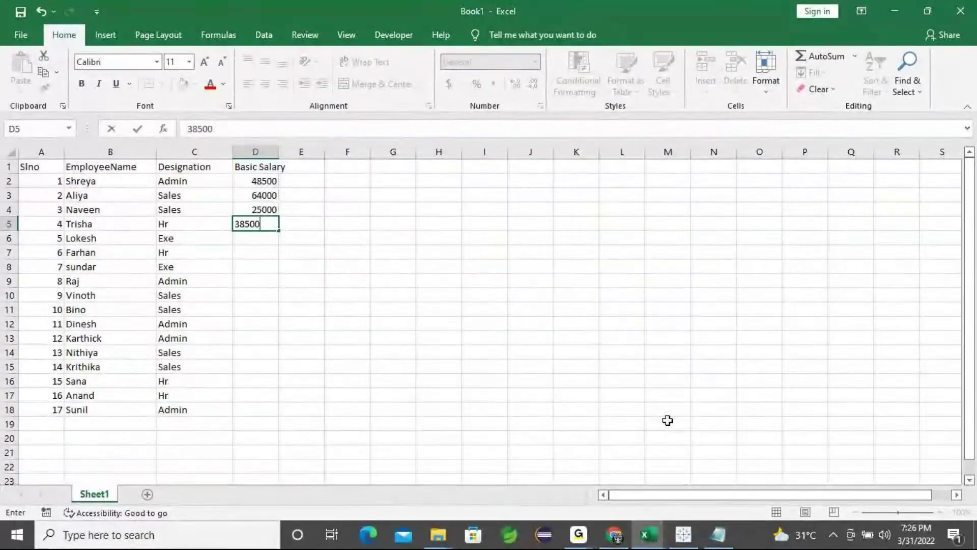
key(Return)
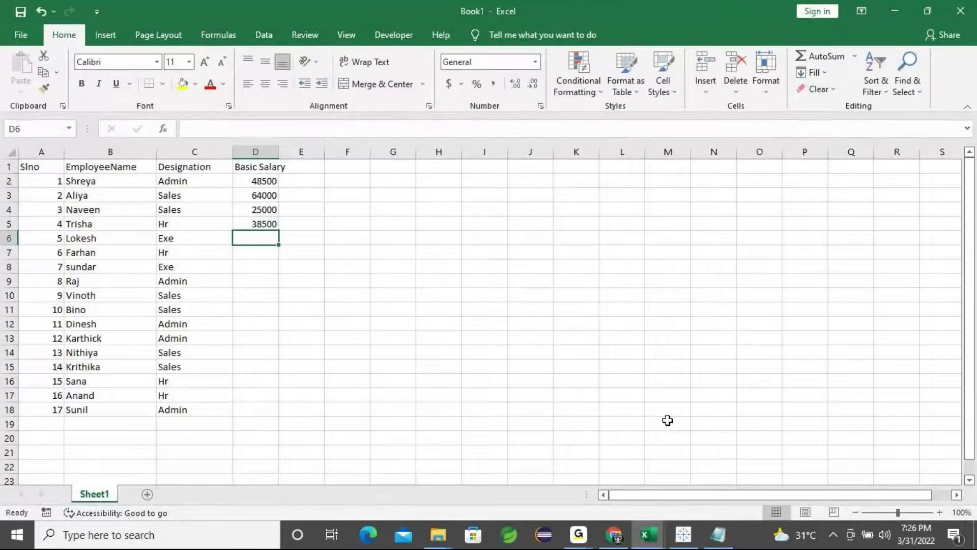
Step: Enter the basic salaries 78000, 48500 and 72000 in cells D6 to D8
text(78)
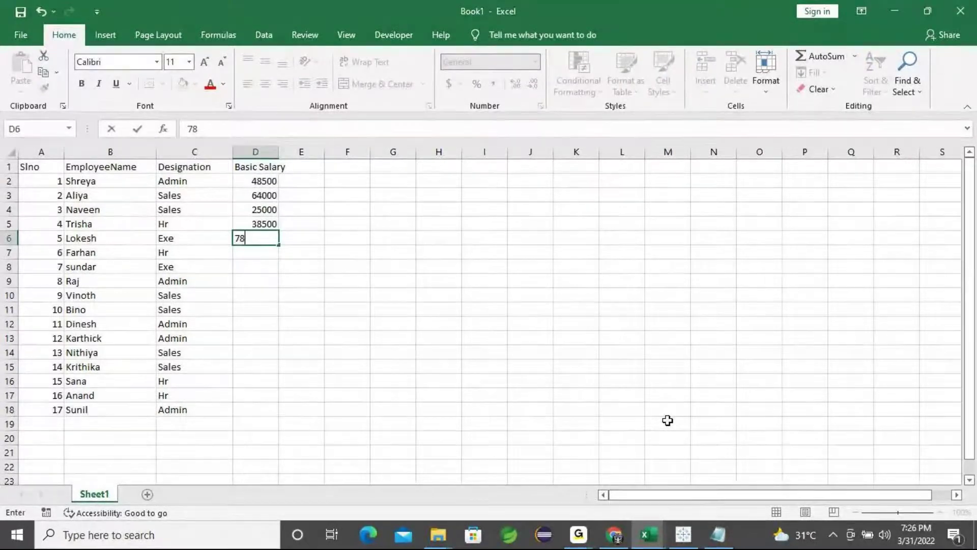
text(000)
key(Return)
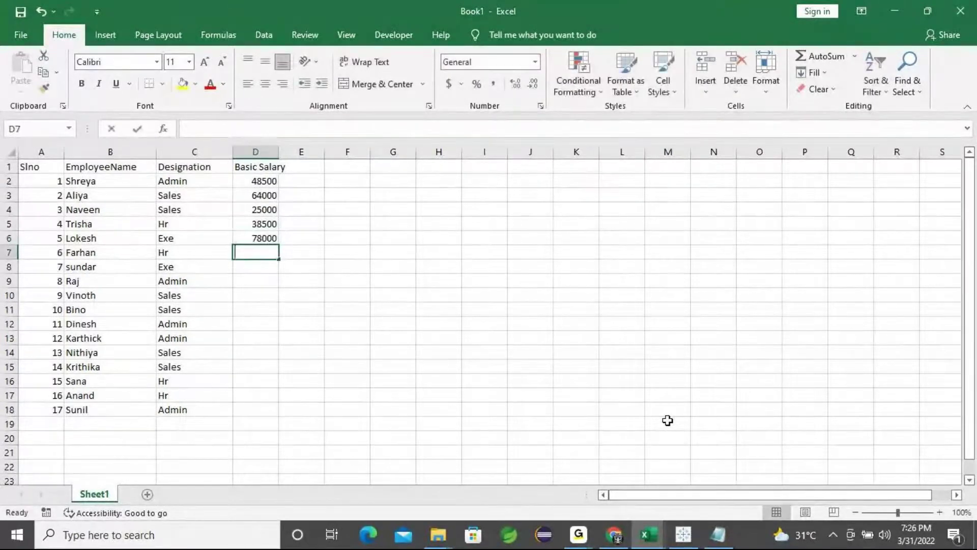
text(48500)
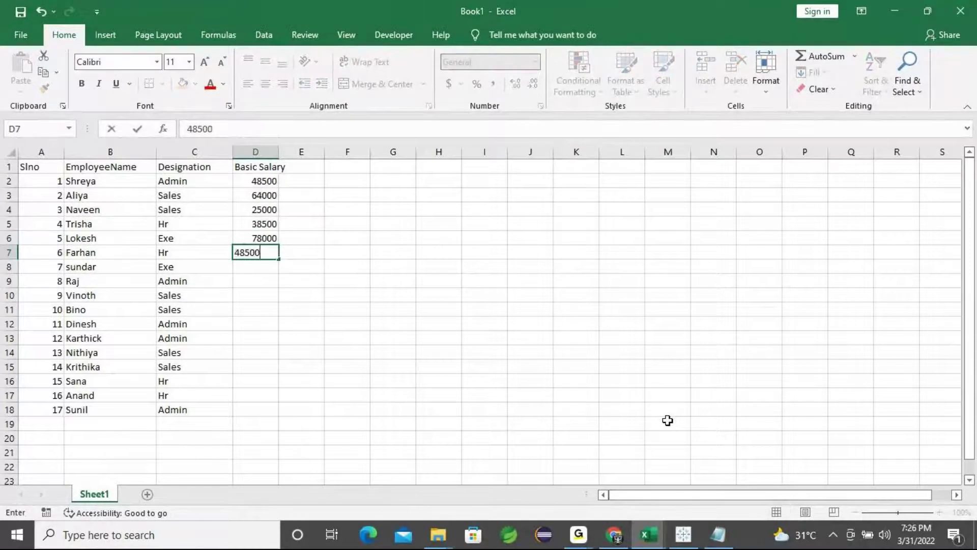
key(Return)
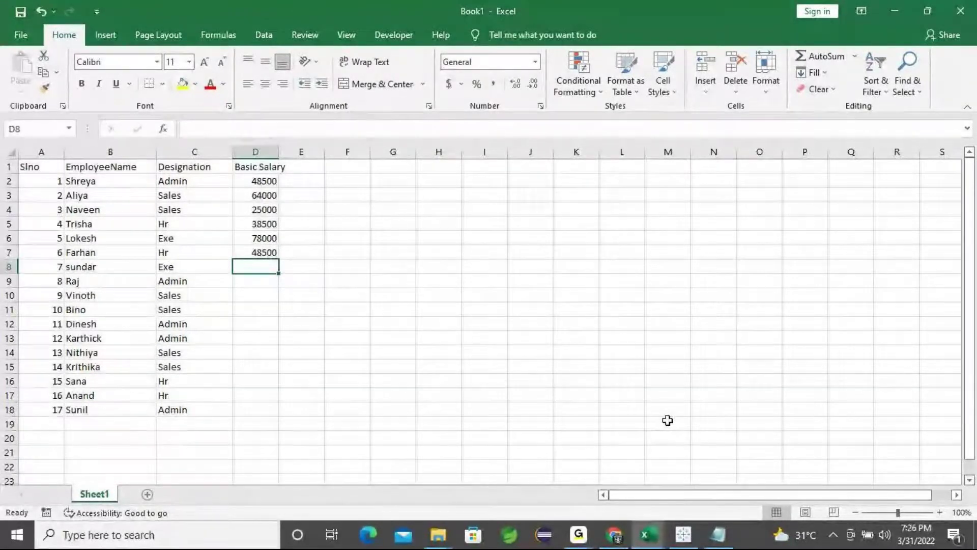
text(72000)
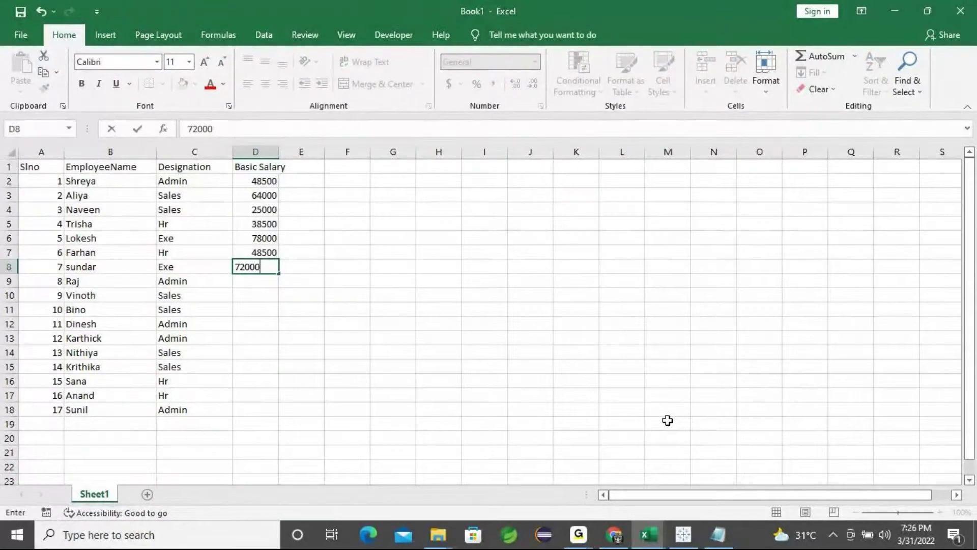
key(Return)
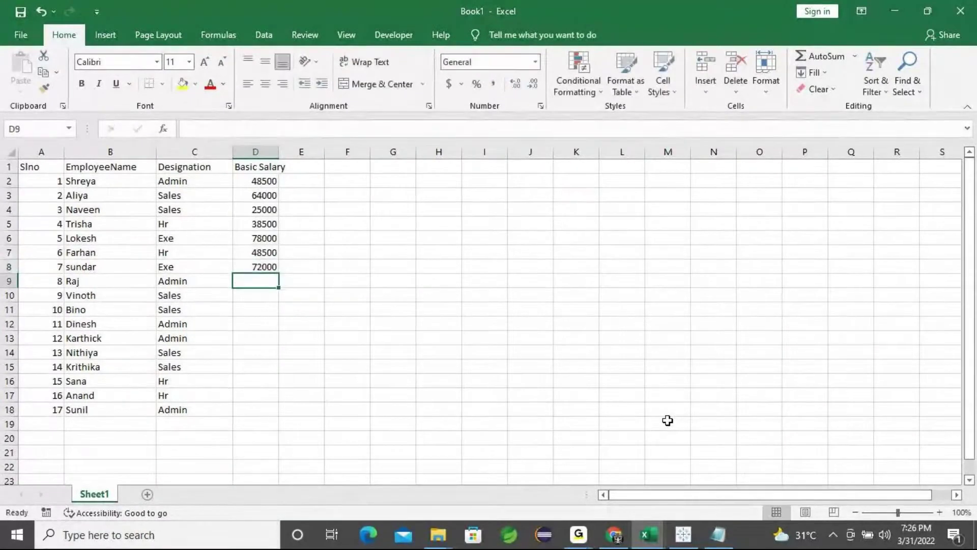
Step: Enter the basic salaries 34500, 28500 and 17500 in cells D9 to D11
text(34500)
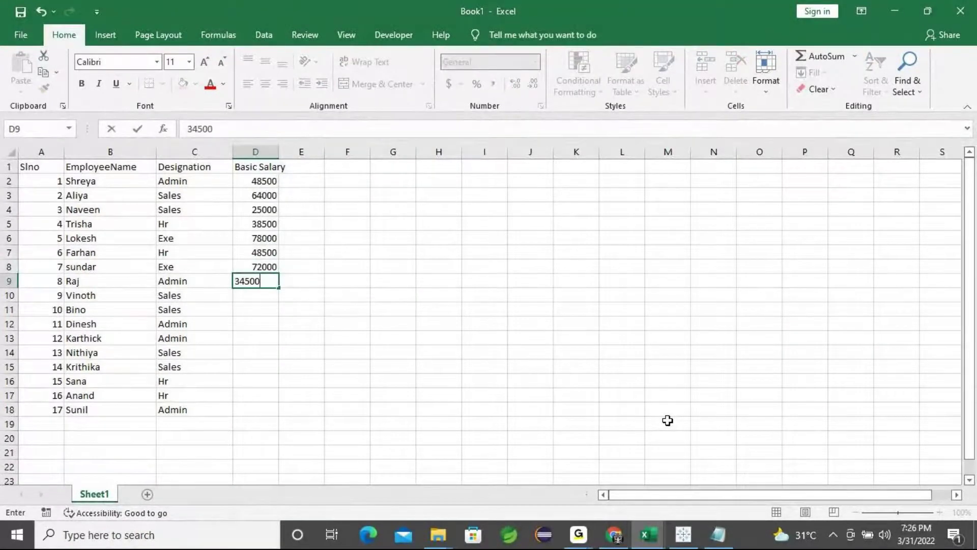
key(Return)
text(2)
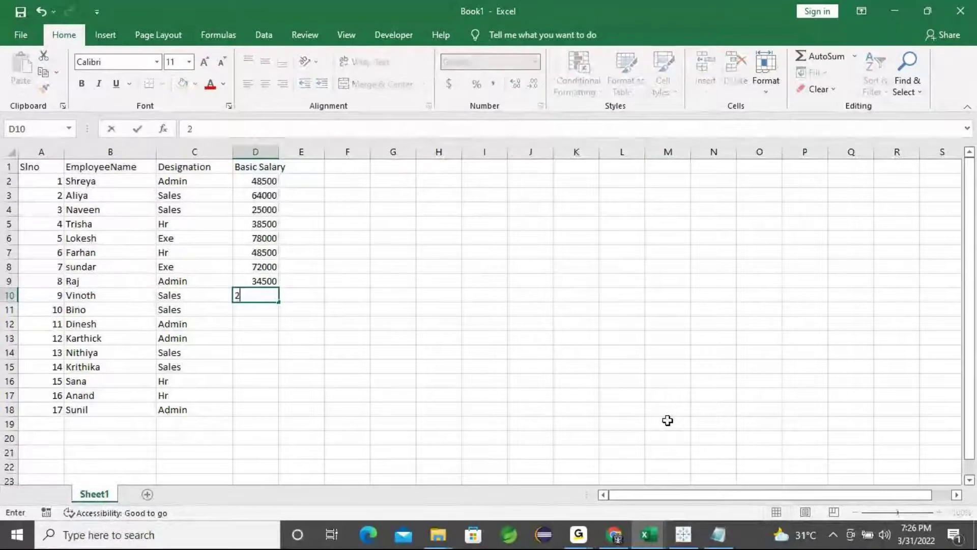
text(8500)
key(Return)
text(17500)
key(Return)
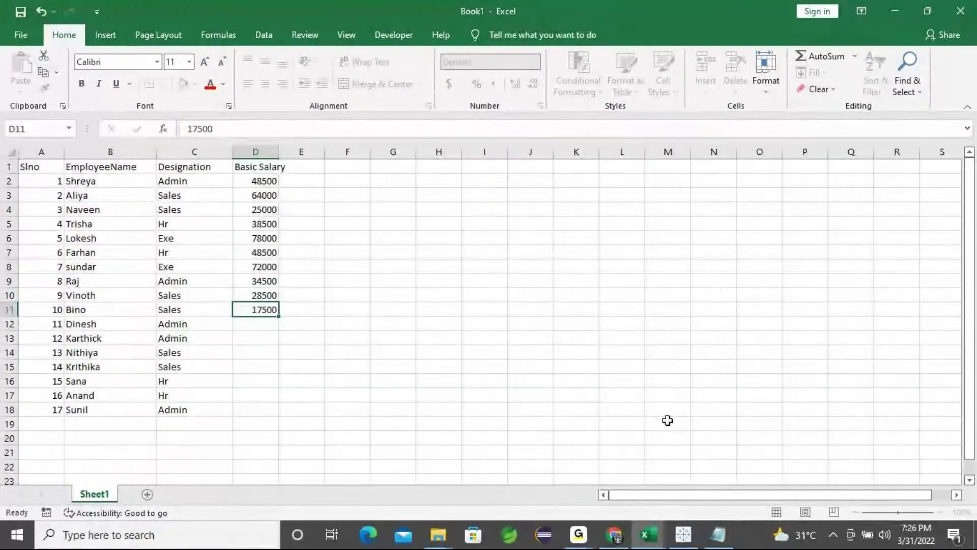
Step: Enter the basic salaries 37850, 85000 and 78500 in cells D12 to D14
text(37850)
key(Return)
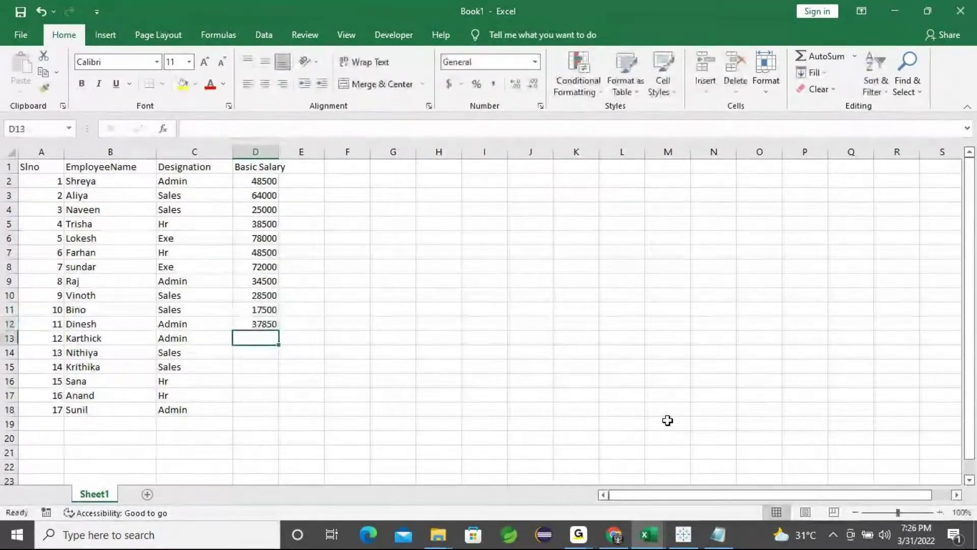
text(85000)
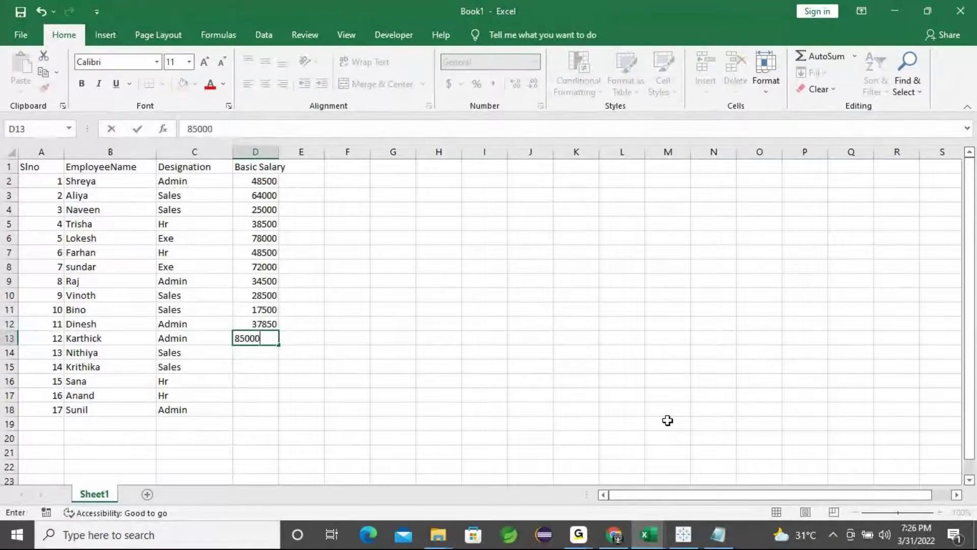
key(ctrl+Return)
key(Down)
text(78500)
key(Return)
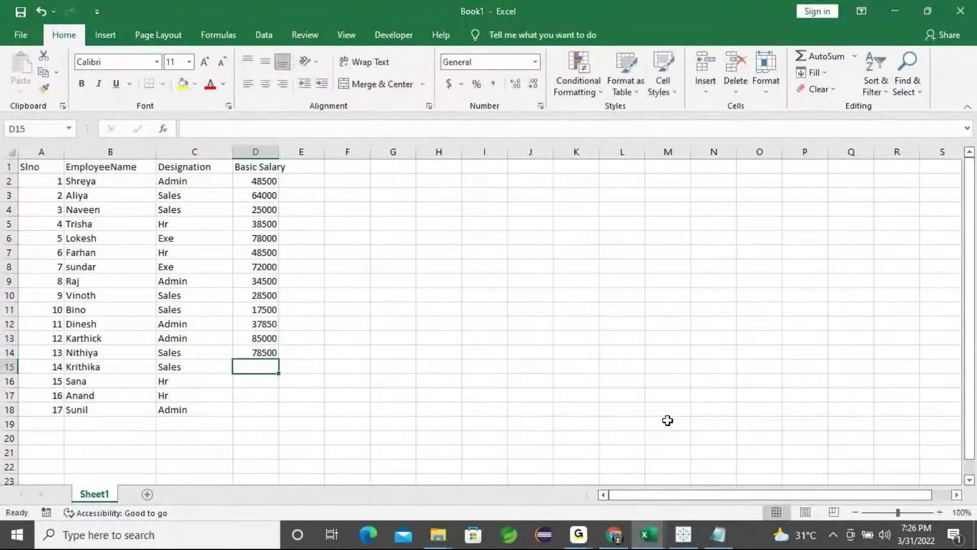
Step: Enter the basic salaries 95000 and 28500 in cells D15 and D16
text(95000)
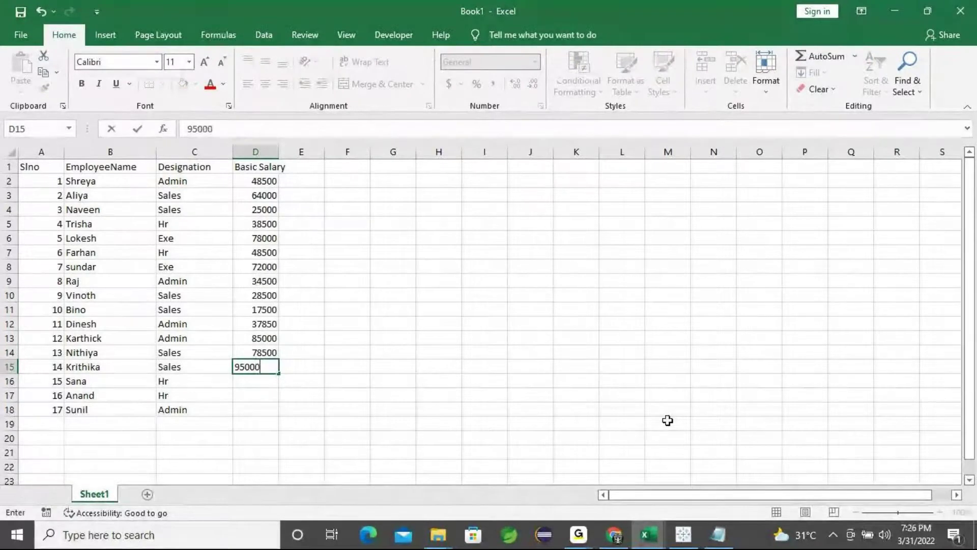
text(785)
key(BackSpace)
key(BackSpace)
key(BackSpace)
text(28500)
key(Return)
Step: Complete the Basic Salary column with 77000 and 31500 in cells D17 and D18
text(7)
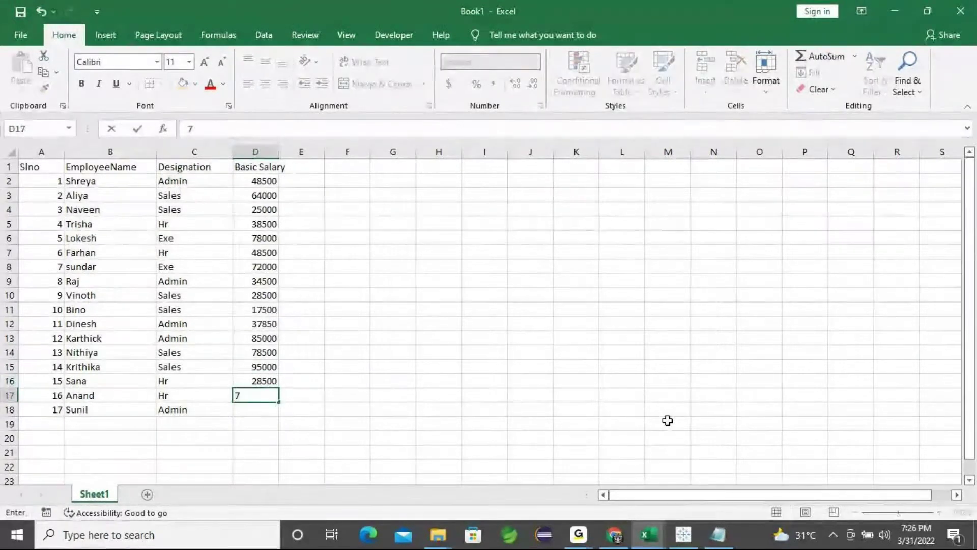
text(7000)
key(Return)
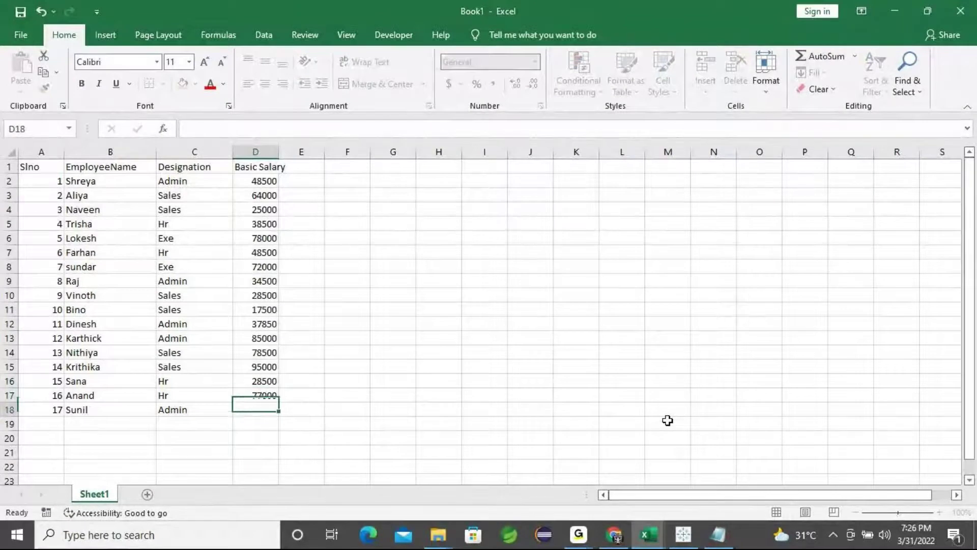
text(3)
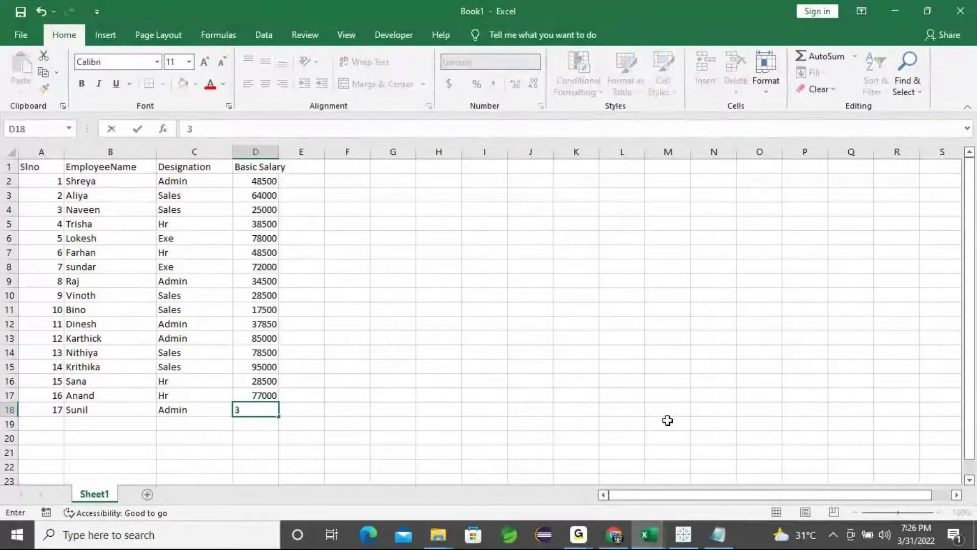
text(1500)
key(Return)
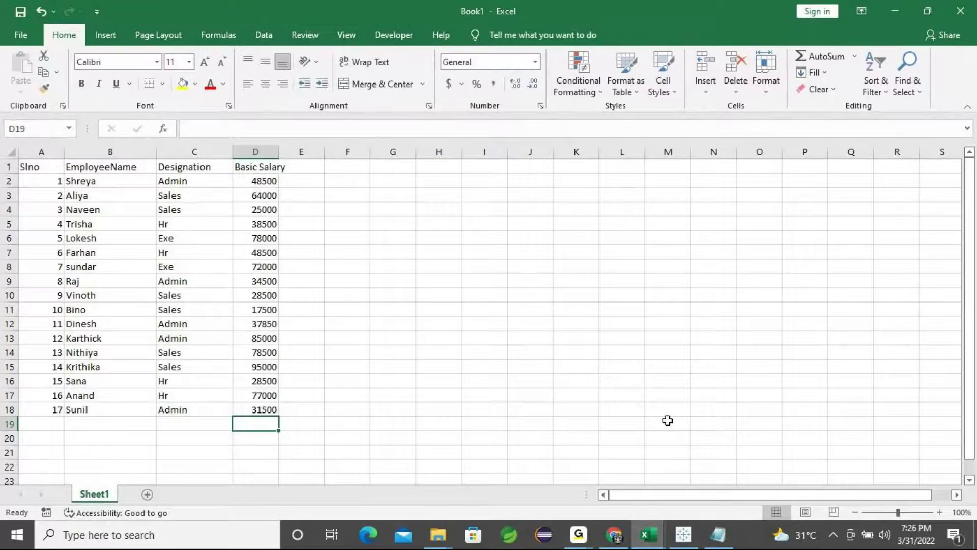
Step: Save the workbook as Employee in the Tableau Session-4 folder inside the desktop's Tableau folder
click(498, 350)
key(ctrl+s)
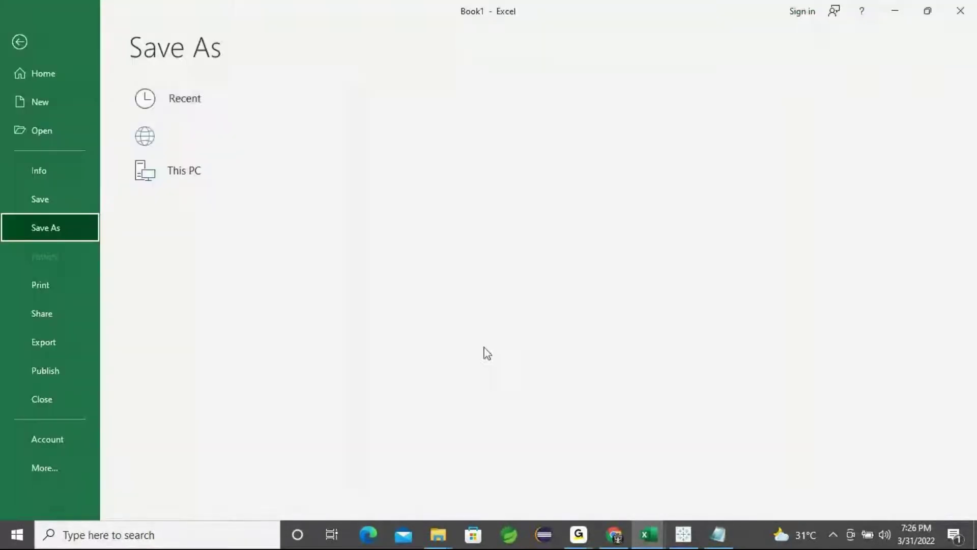
click(199, 244)
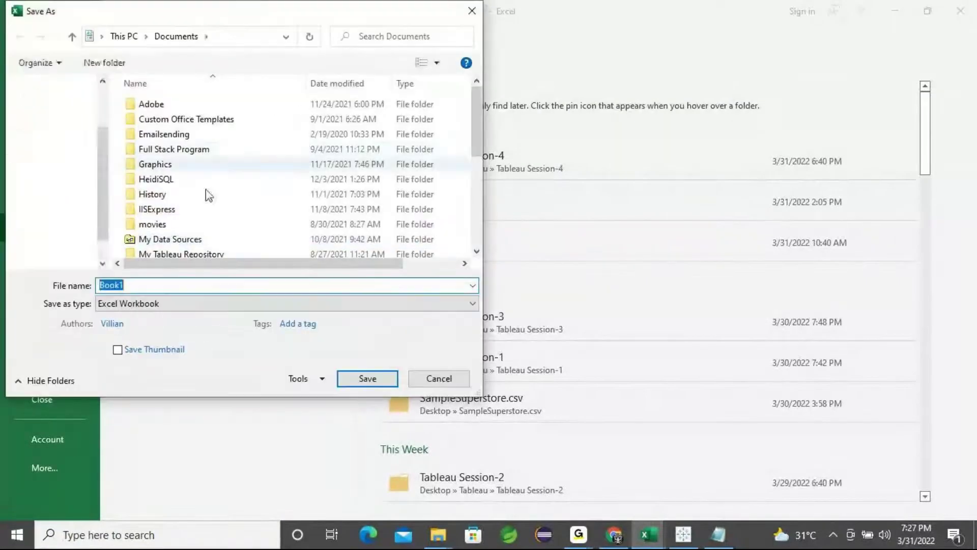
click(64, 123)
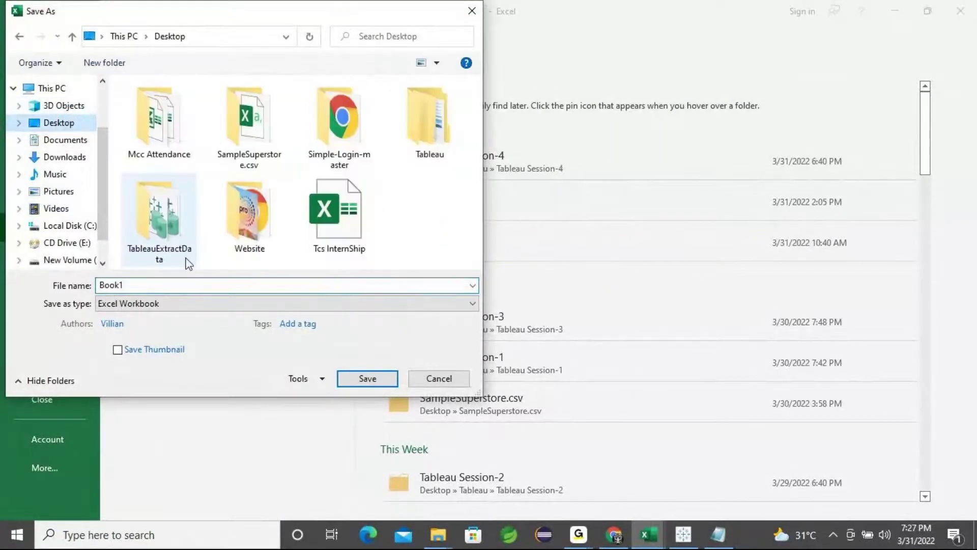
double_click(438, 134)
double_click(187, 148)
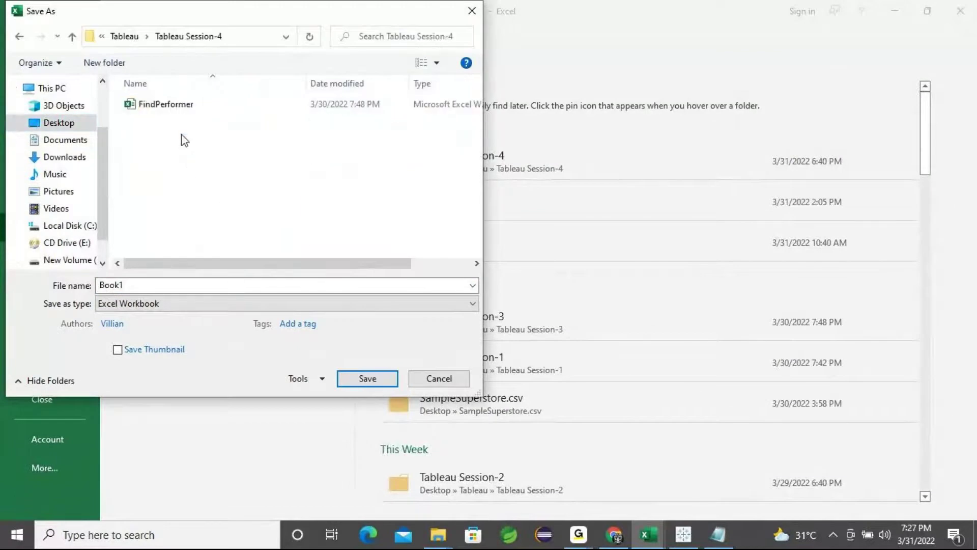
double_click(164, 284)
text(=)
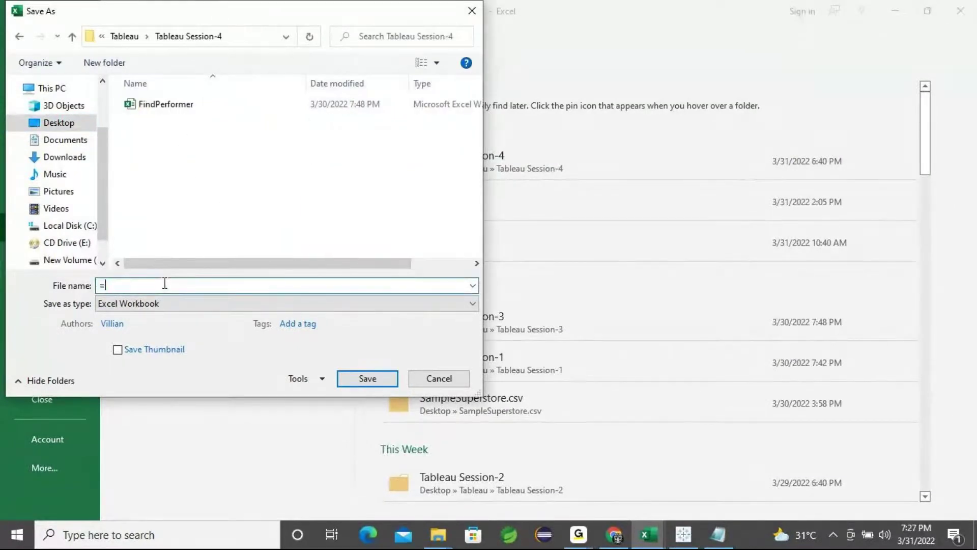
text(mployee)
click(355, 385)
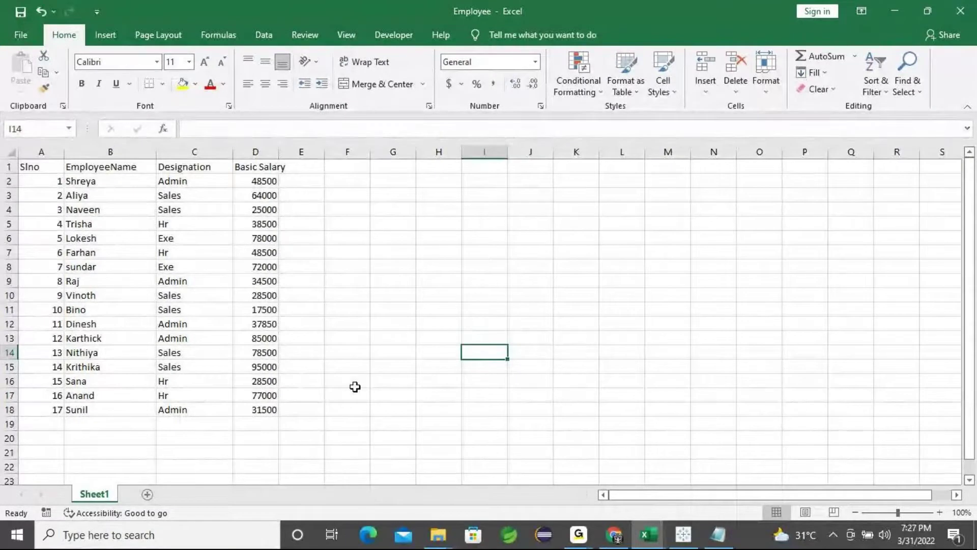
drag(34, 163, 270, 422)
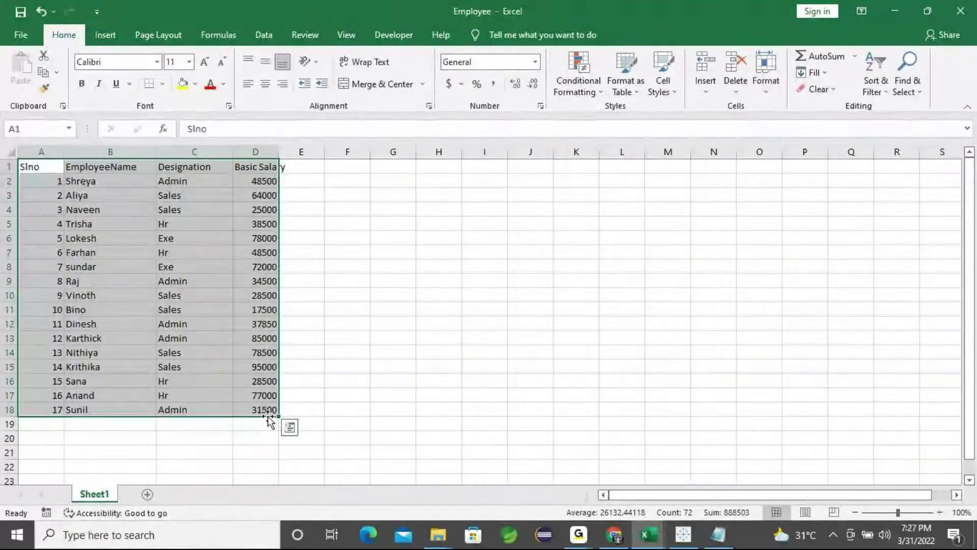
click(301, 367)
drag(46, 180, 246, 411)
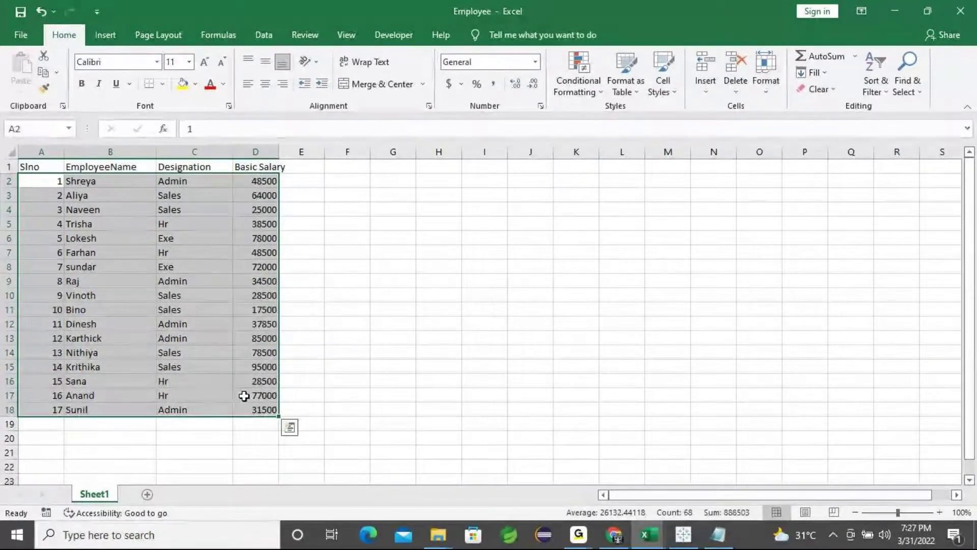
click(354, 307)
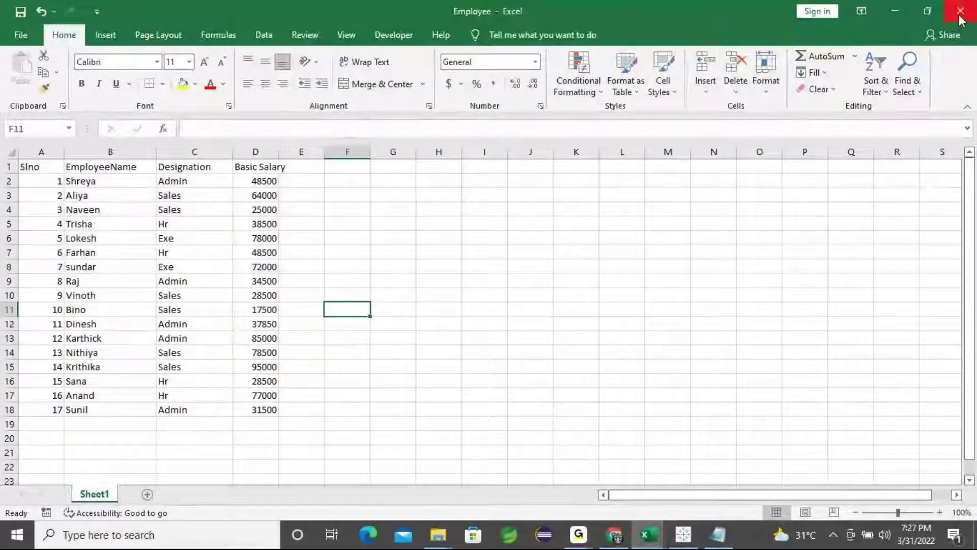
Step: Close the Employee workbook and switch to the MCC-Session4 workbook in Tableau
click(961, 19)
click(859, 49)
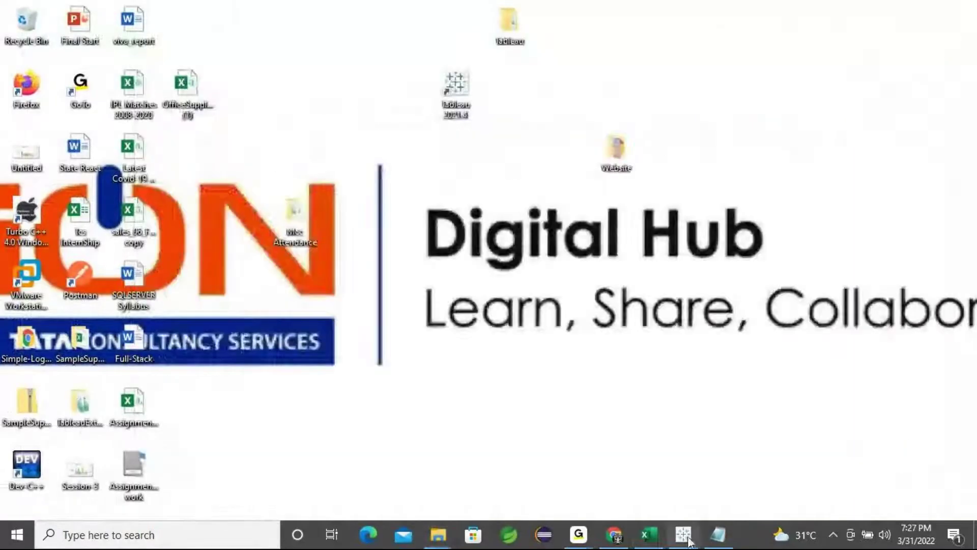
click(687, 538)
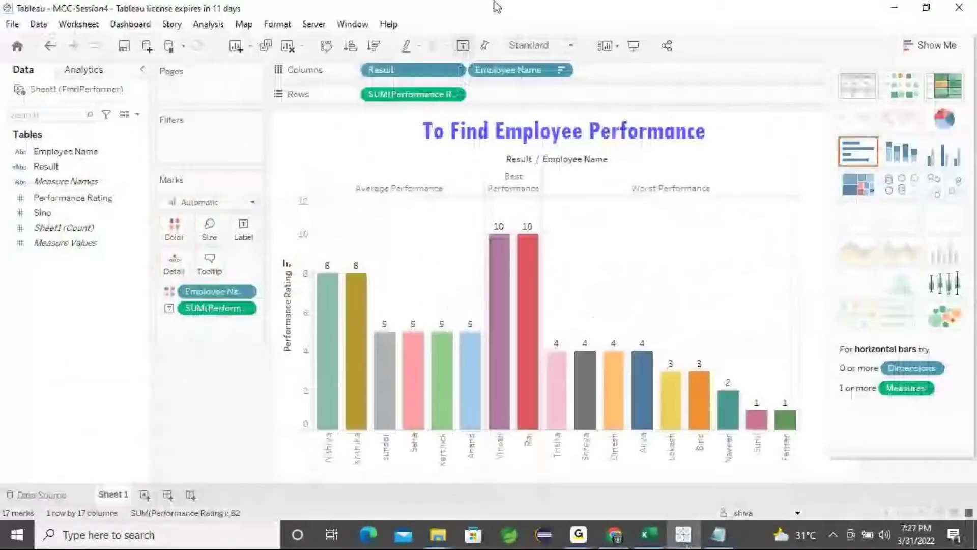
Step: Create a new Tableau workbook and continue the product trial
click(13, 26)
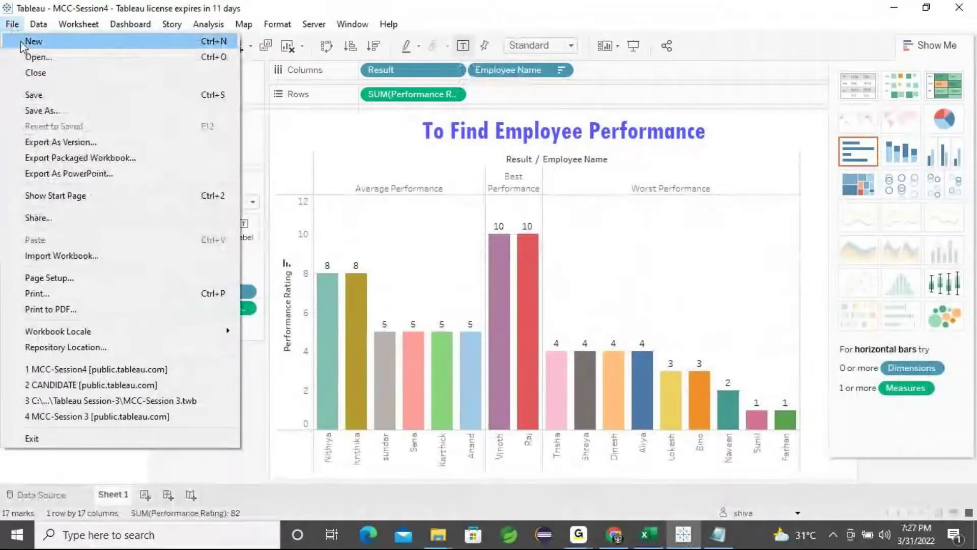
key(Escape)
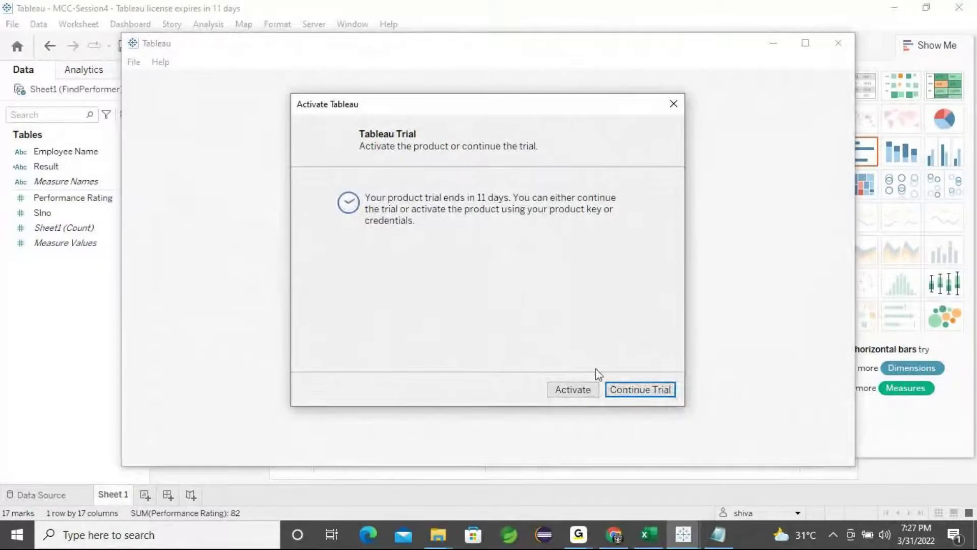
click(636, 392)
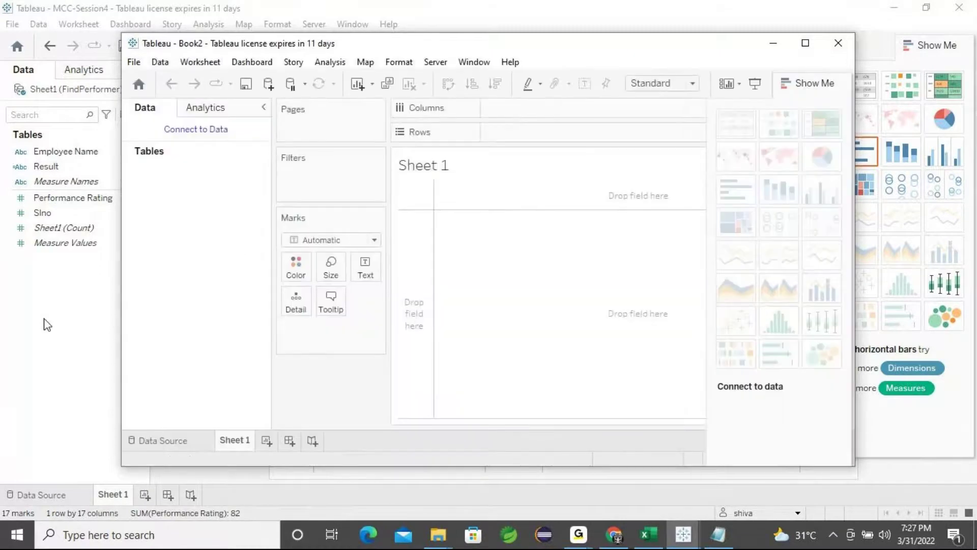
Step: Save the employee performance workbook as MCC-Session4 in the Tableau Session-4 folder as a .twb file, and close it
click(43, 324)
click(12, 24)
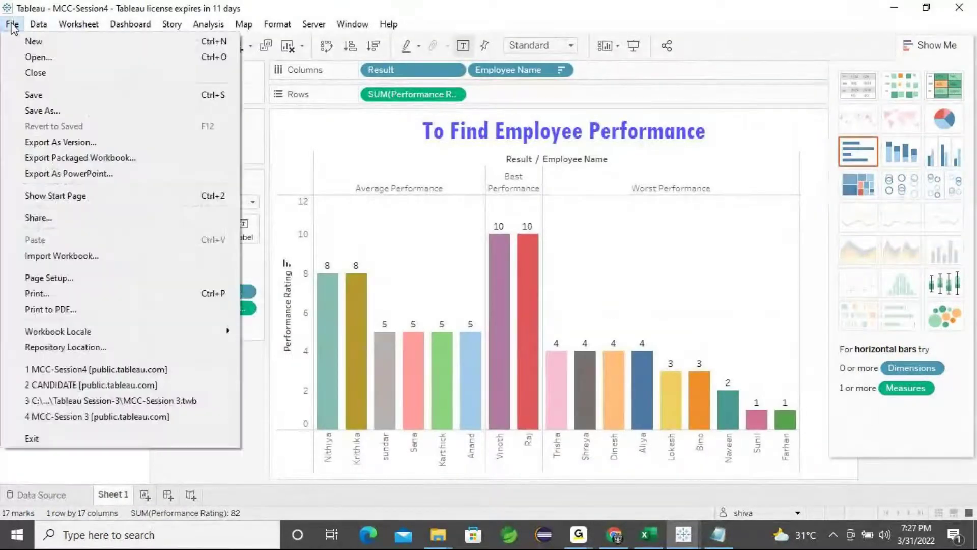
click(39, 97)
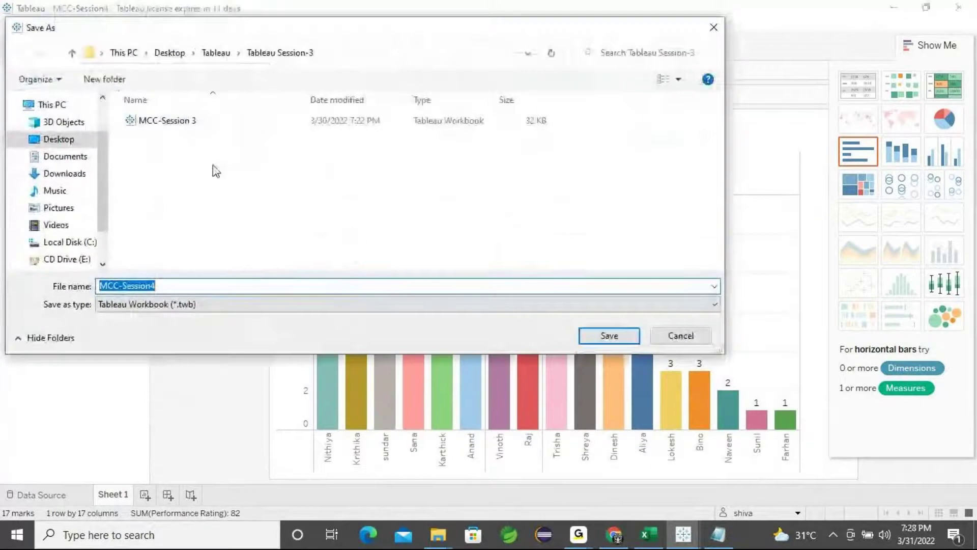
click(212, 58)
double_click(183, 162)
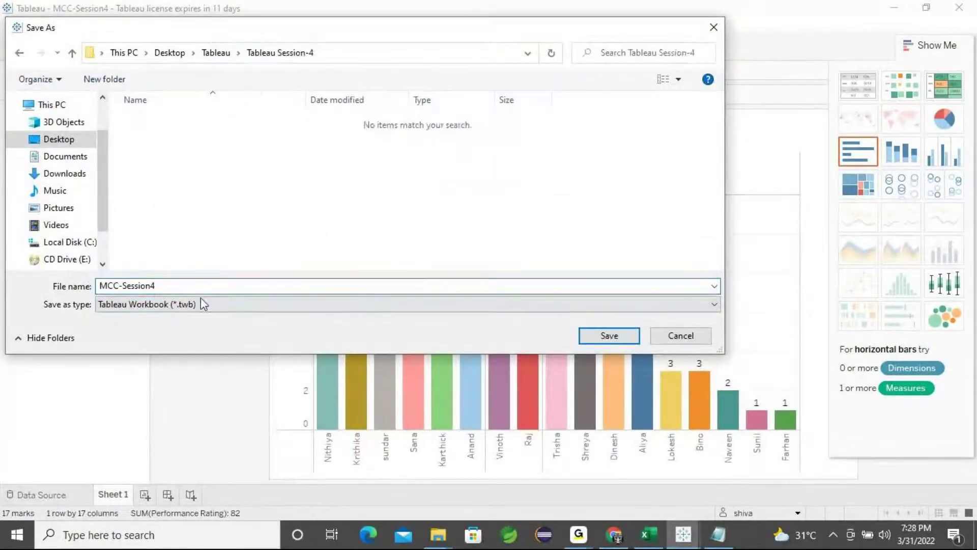
click(681, 335)
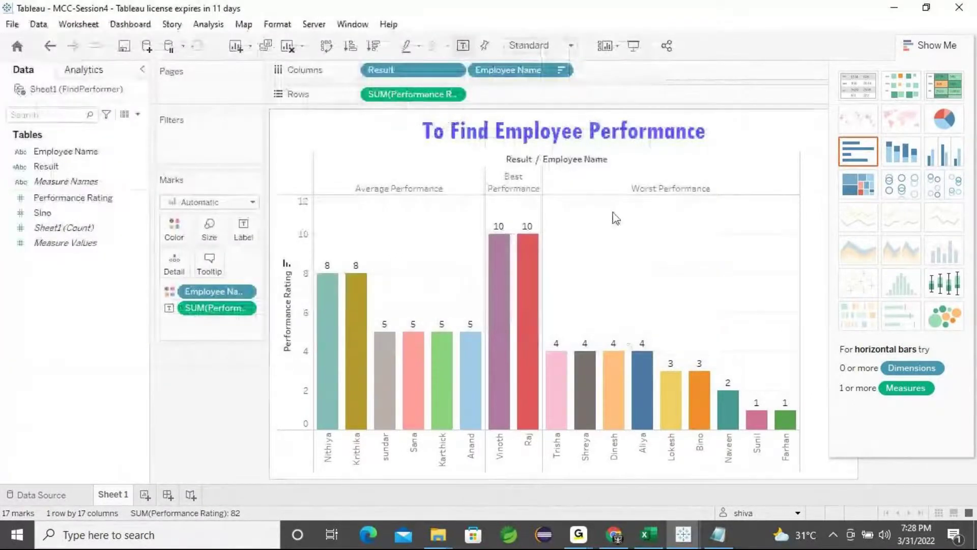
click(959, 9)
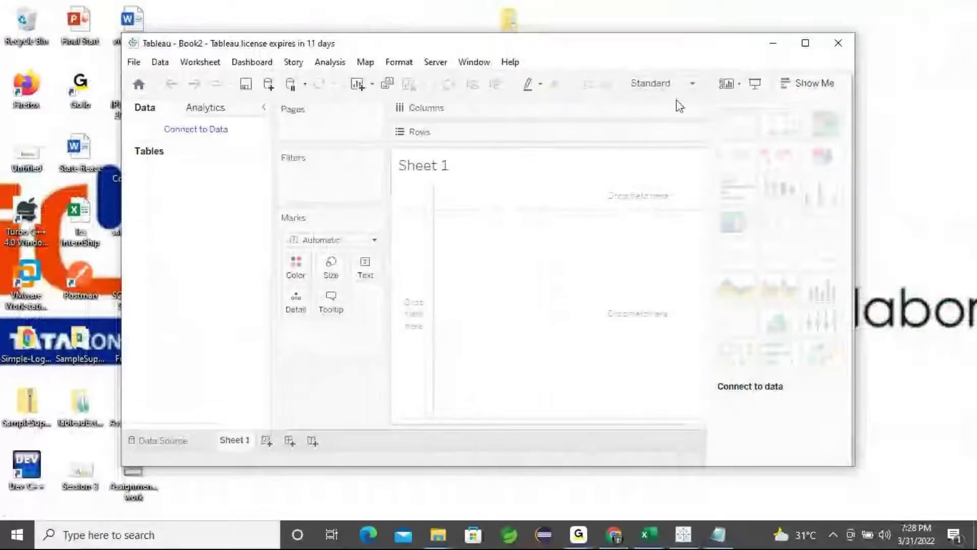
Step: Maximize the new Book2 workbook and connect it to the Employee Excel file from the Tableau Session-4 folder
click(803, 42)
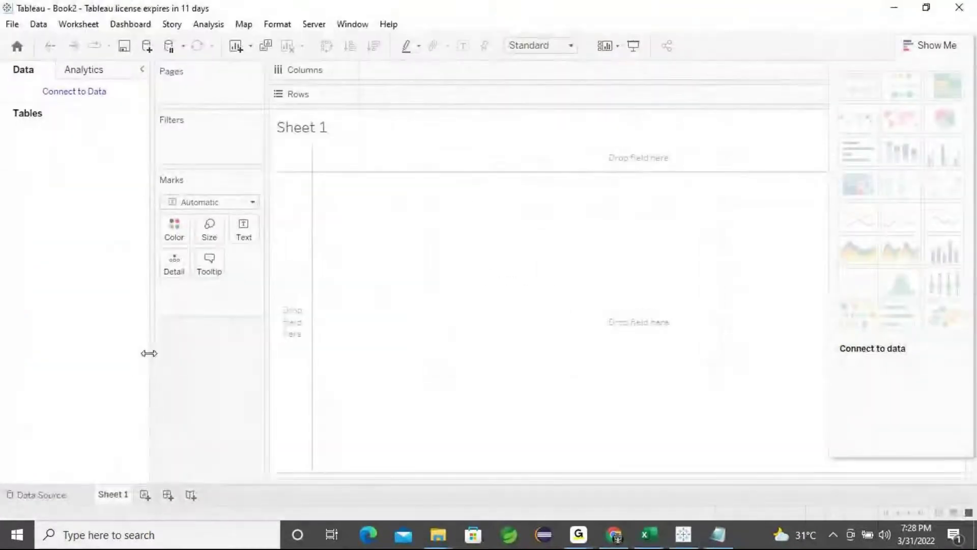
click(38, 498)
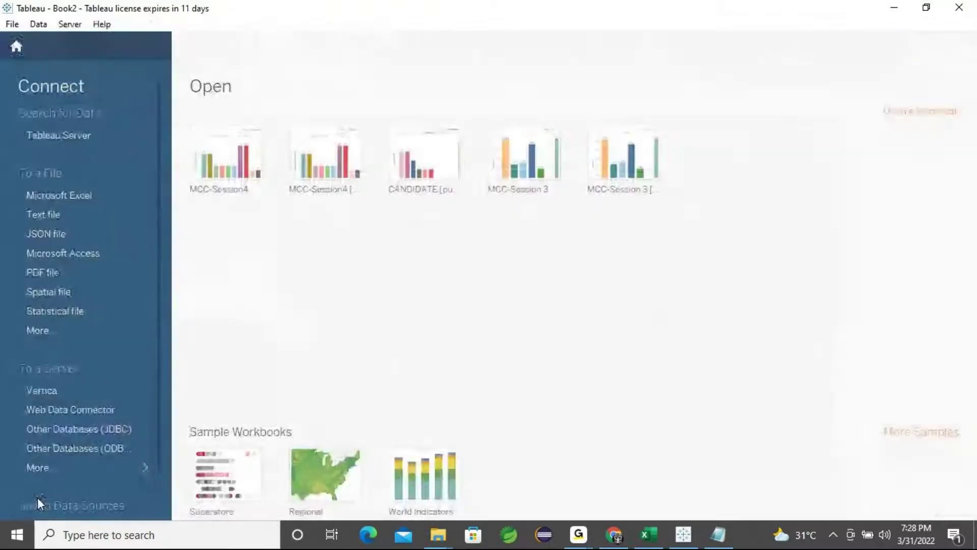
click(65, 195)
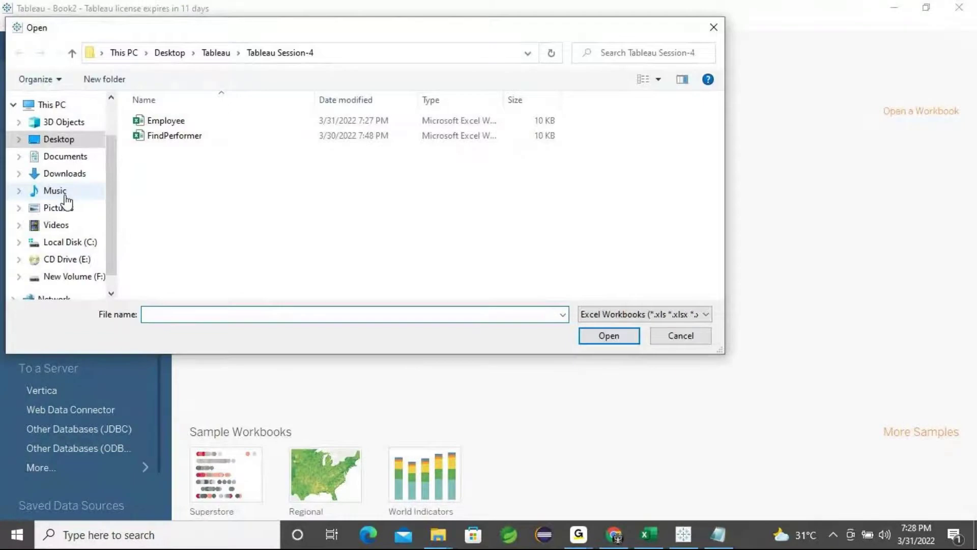
click(152, 127)
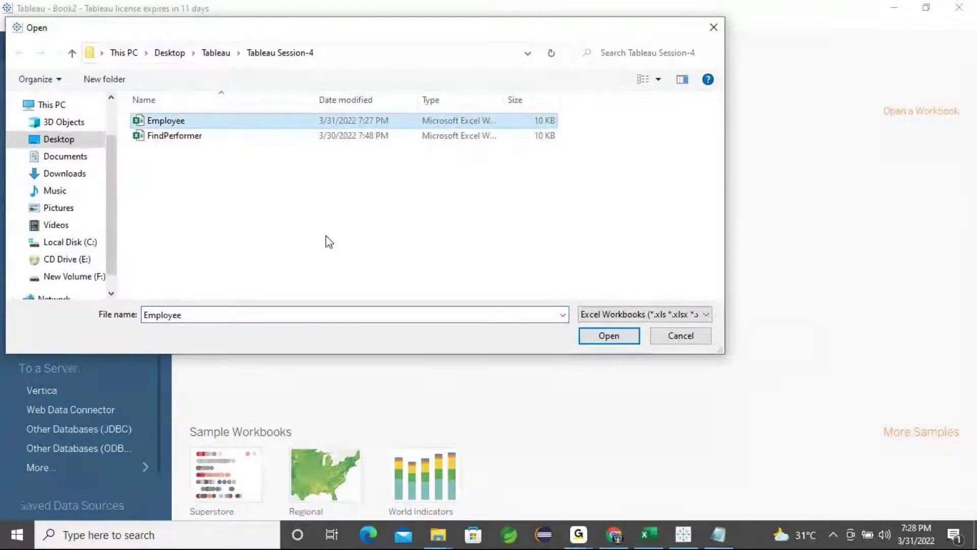
click(626, 336)
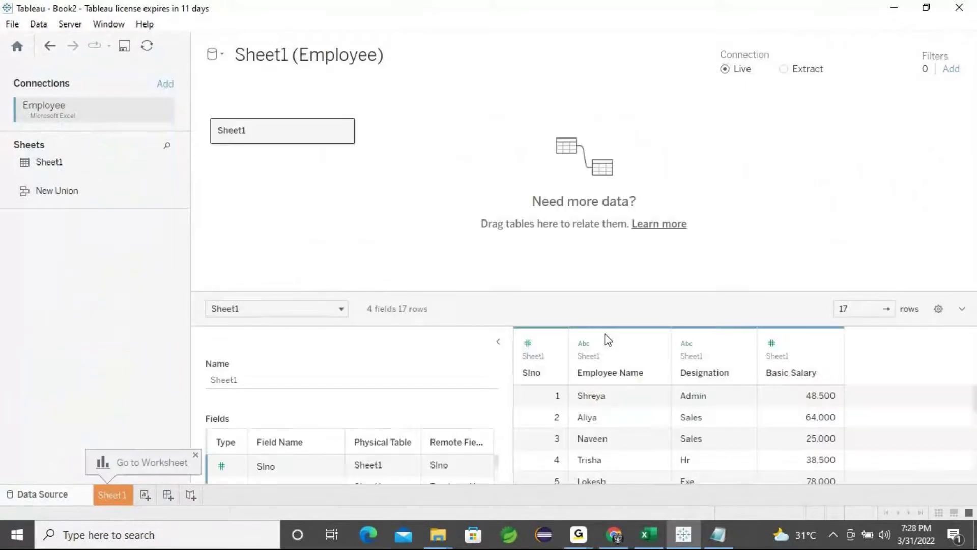
Step: Enlarge the Employee data preview, with the table details collapsed, and open the Sheet 1 worksheet
click(498, 347)
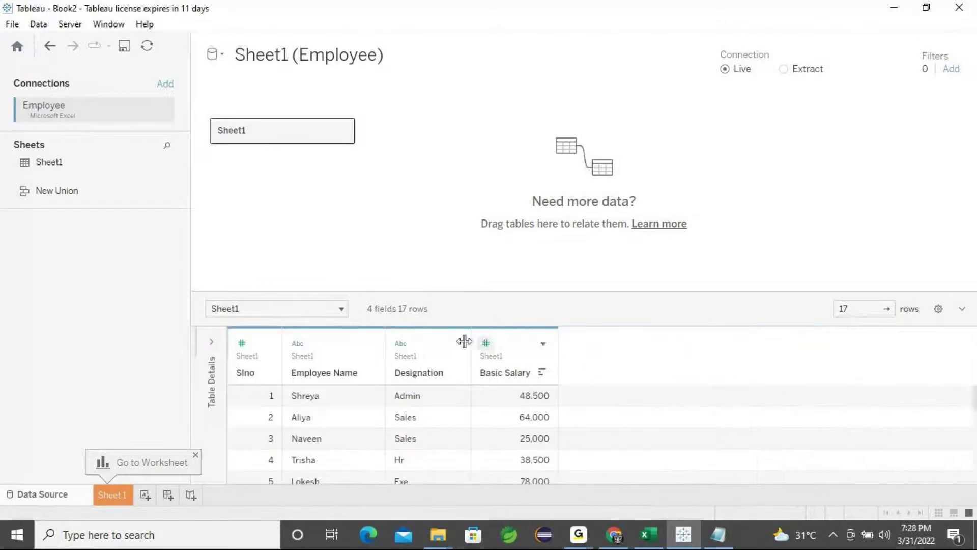
drag(518, 292, 511, 165)
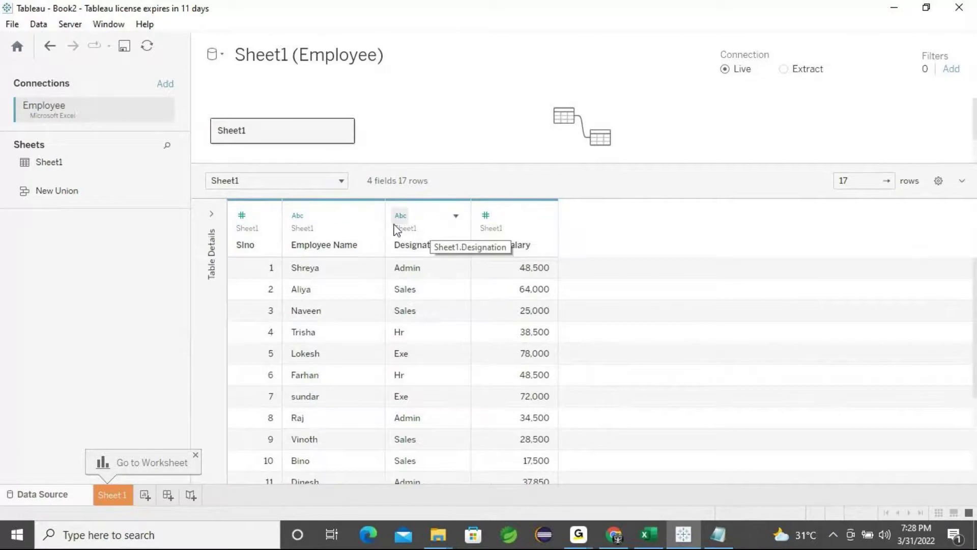
click(111, 494)
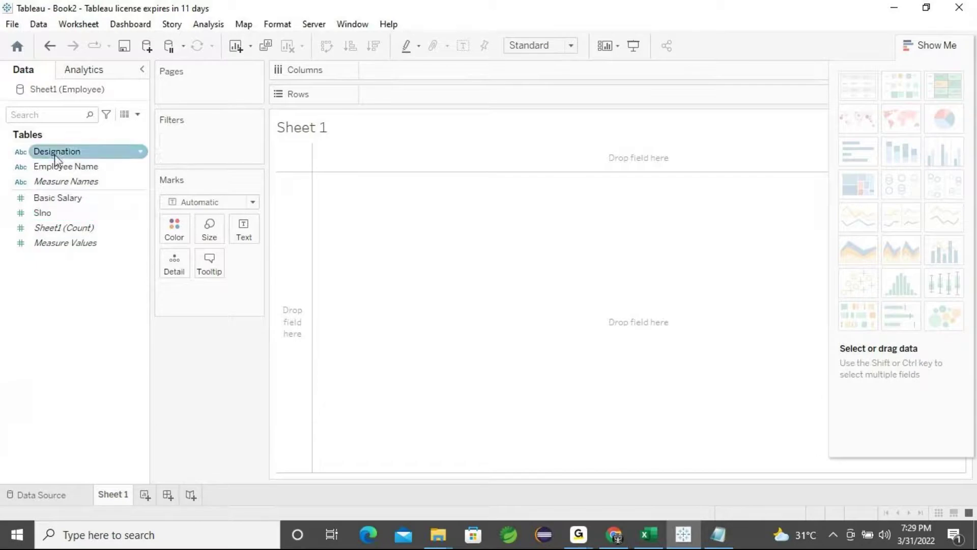
Step: Build a horizontal bar chart of Basic Salary by Employee Name
double_click(68, 166)
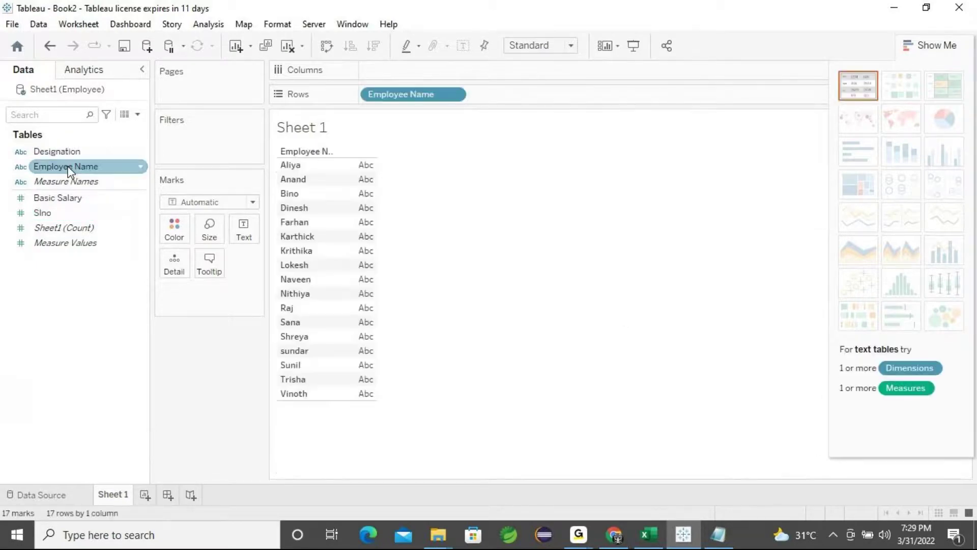
double_click(74, 204)
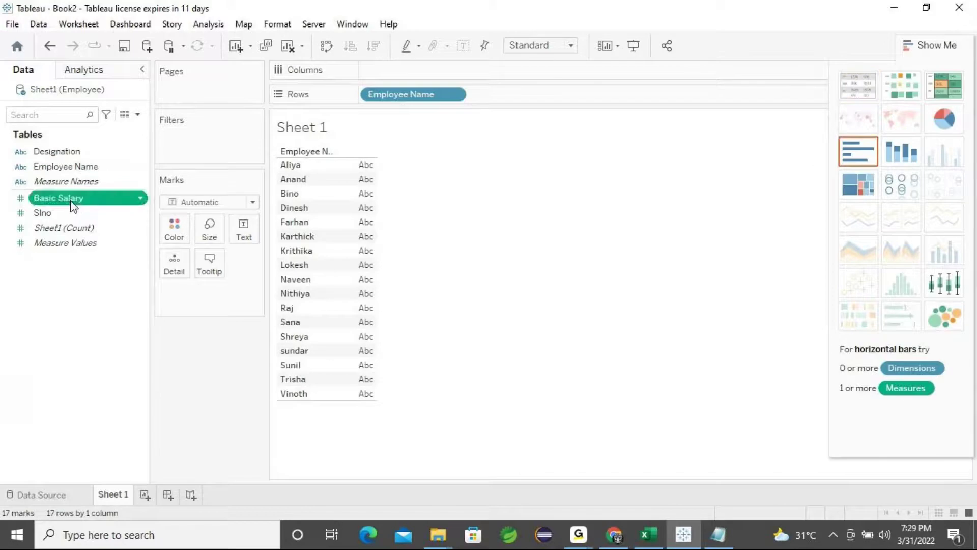
click(901, 153)
click(860, 155)
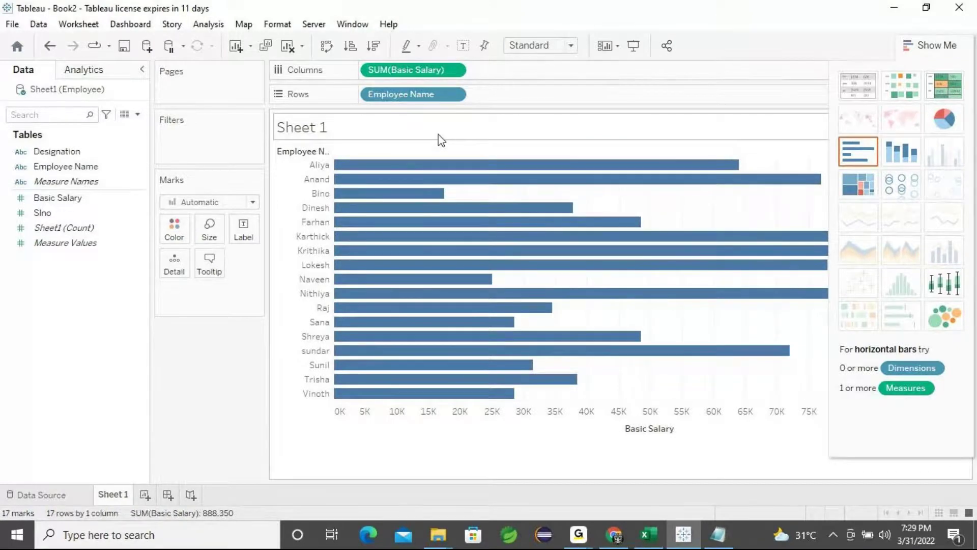
Step: Try showing the employee salaries as a pie chart and as a treemap
click(941, 123)
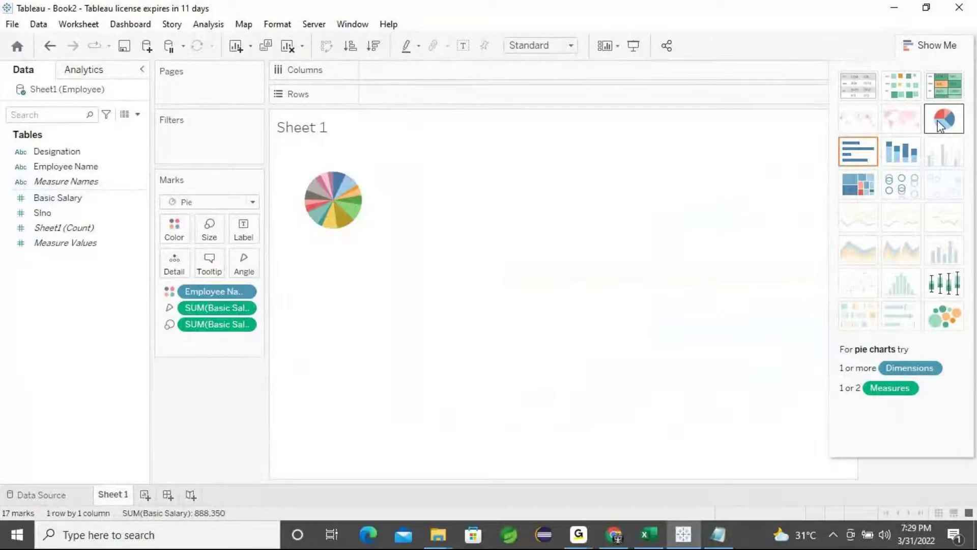
mouse_move(330, 204)
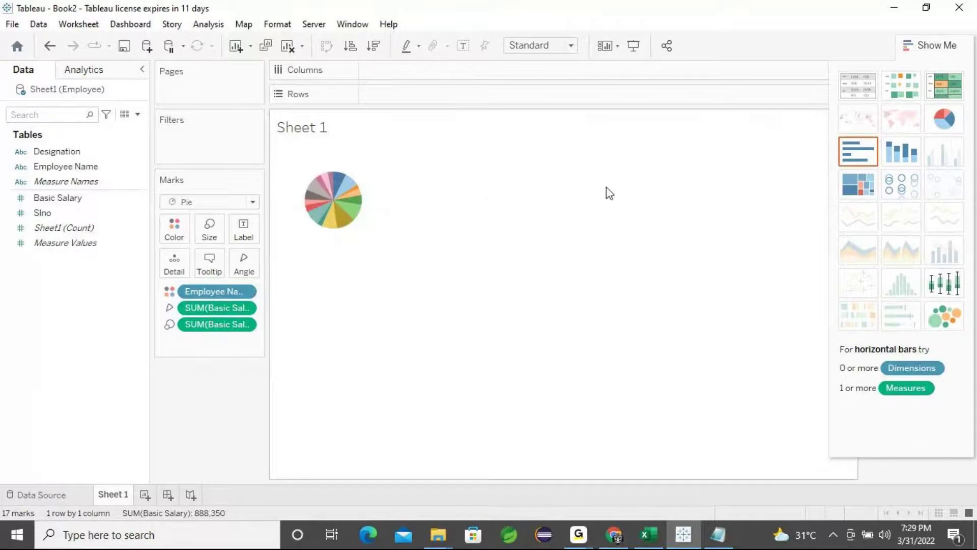
click(896, 155)
click(860, 193)
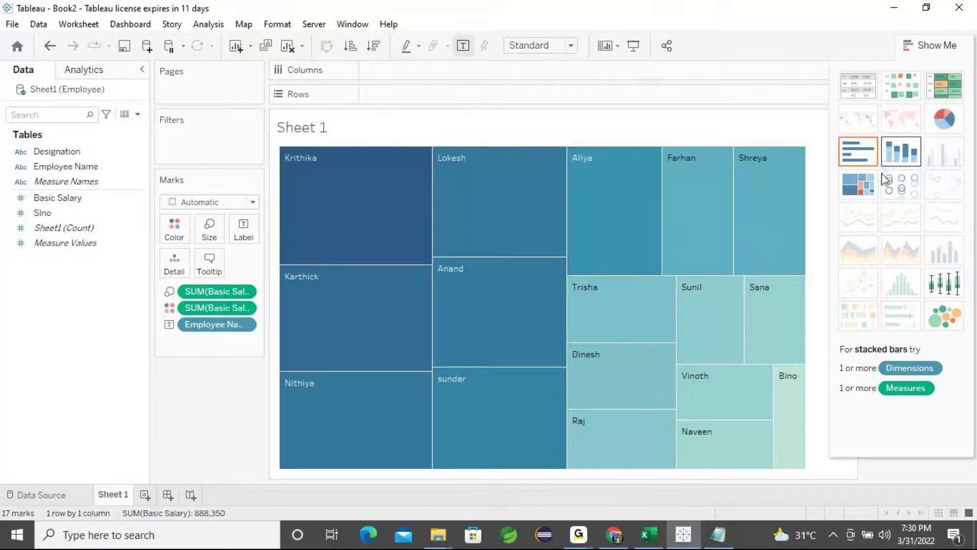
Step: Return the treemap to a pie chart, and clear the Employee Name and Basic Salary fields from the view
click(945, 119)
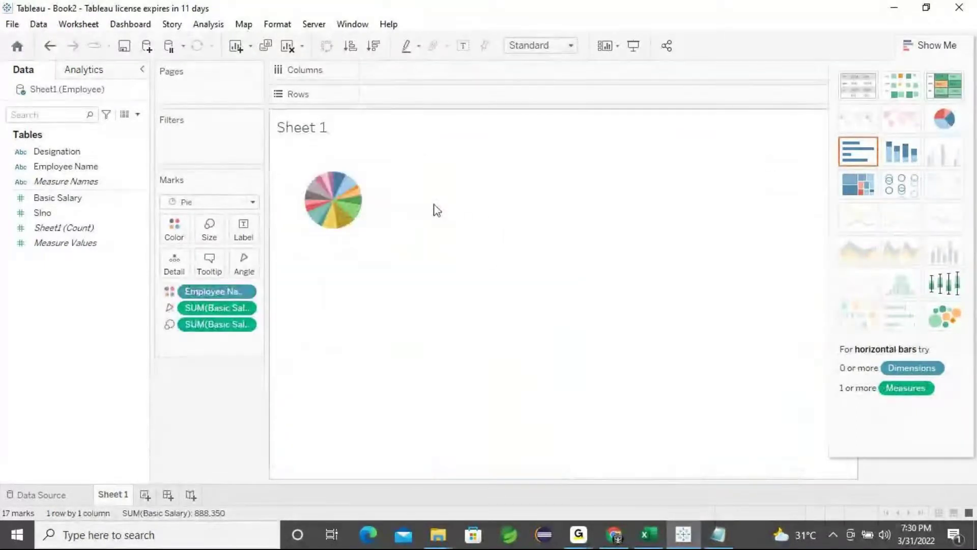
mouse_move(330, 216)
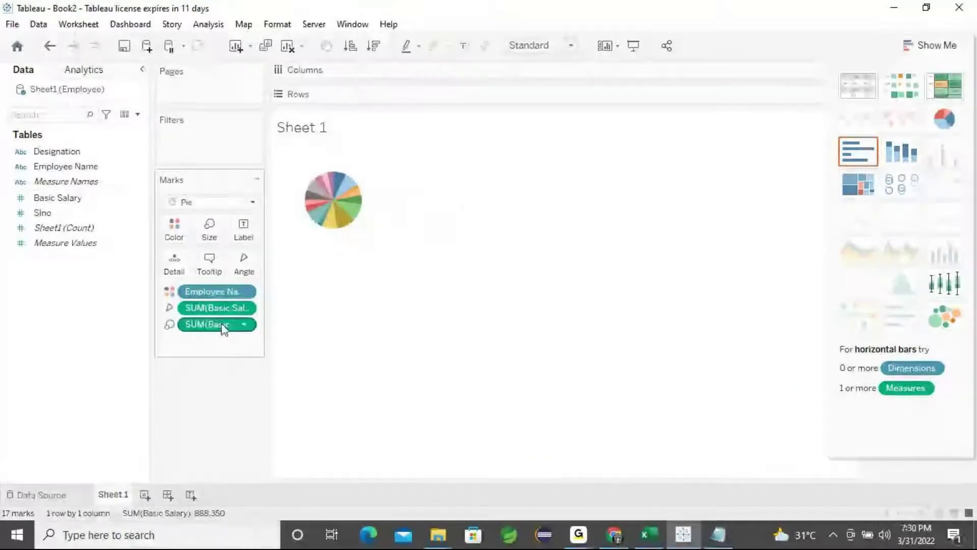
drag(226, 325, 218, 424)
drag(213, 292, 209, 384)
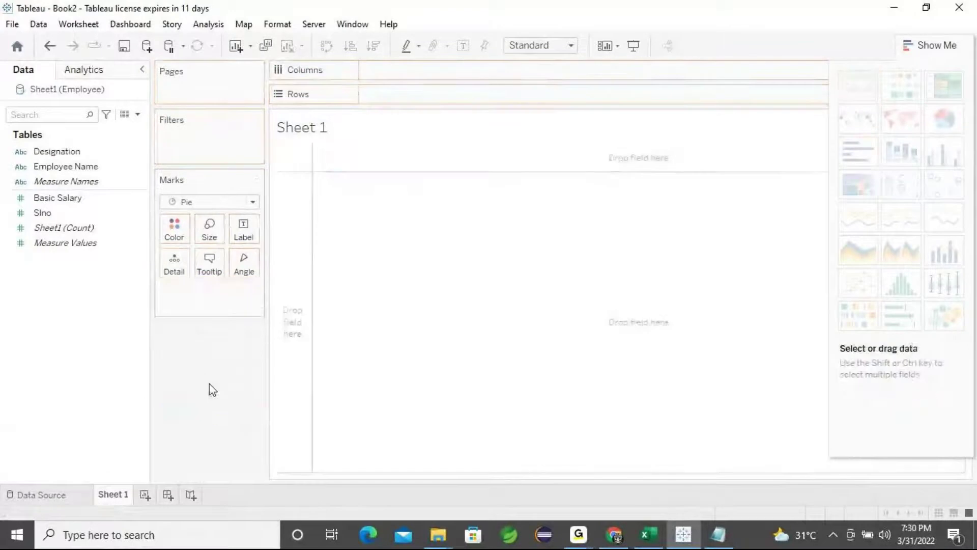
Step: Switch to the Note file in Notepad and highlight the "HRA : House Rent Allowance" line in the calculated field list
click(718, 533)
click(153, 285)
drag(56, 200, 377, 200)
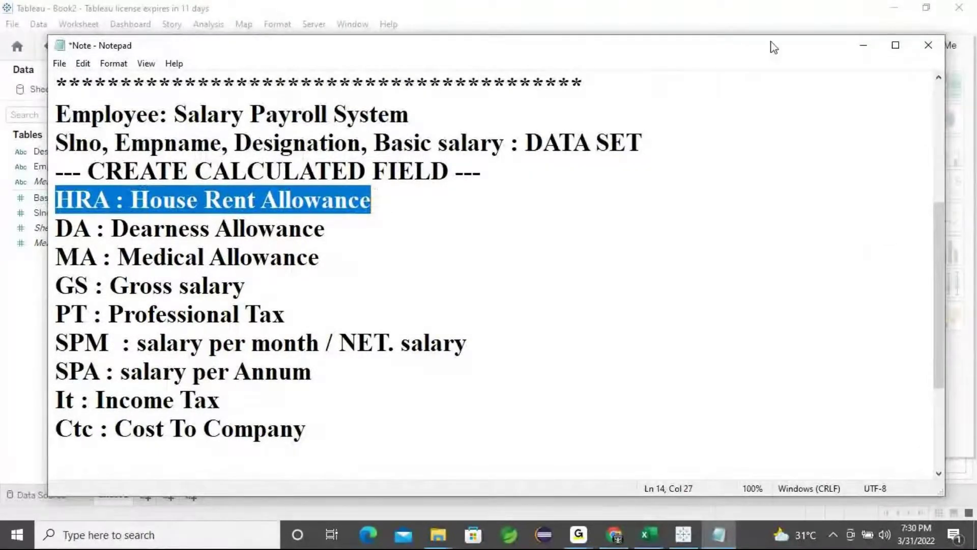
Step: Switch from the notes to Tableau and create a calculated field named HRA
click(863, 46)
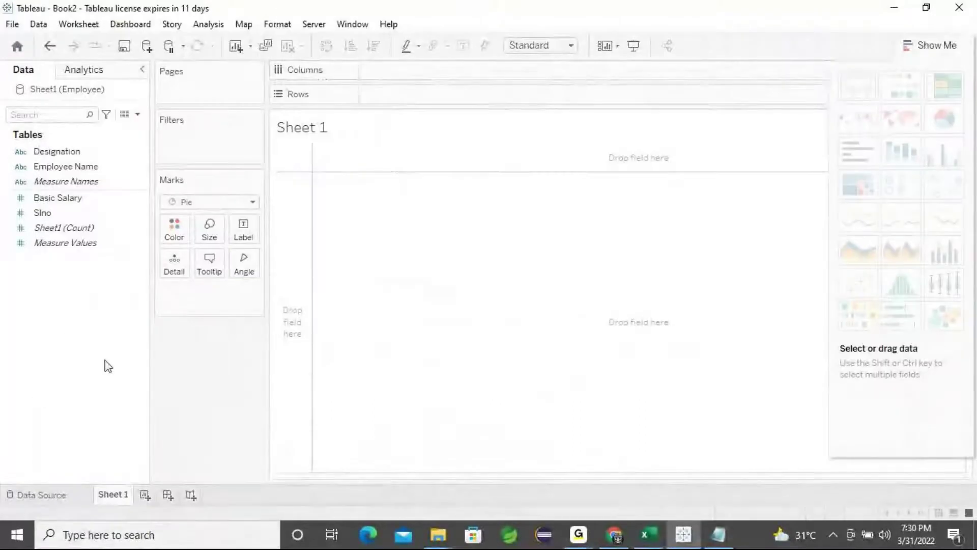
right_click(83, 334)
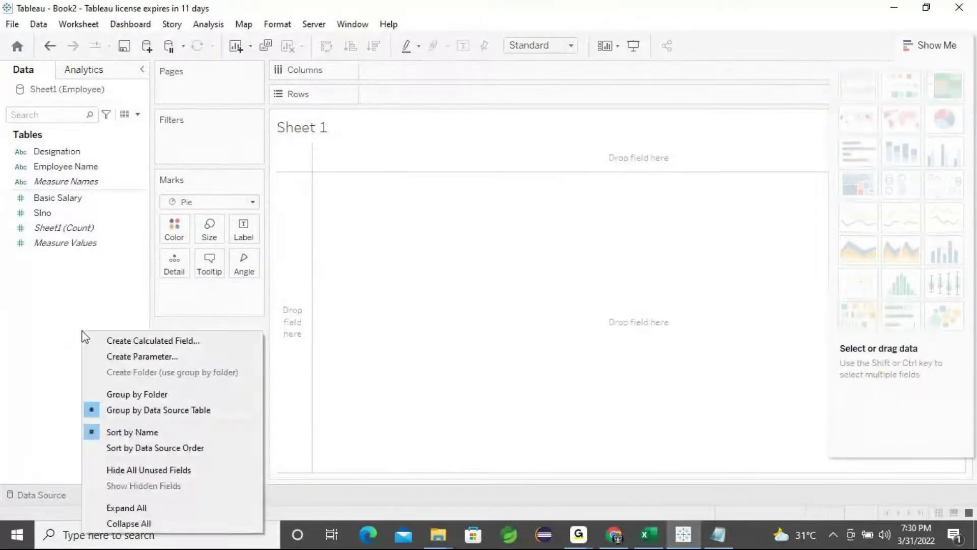
click(160, 341)
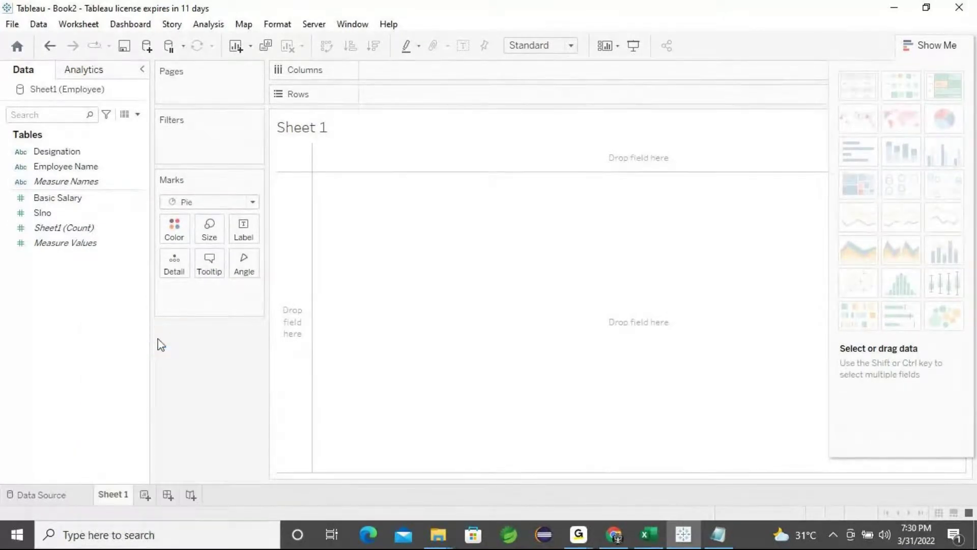
key(BackSpace)
text(HRA)
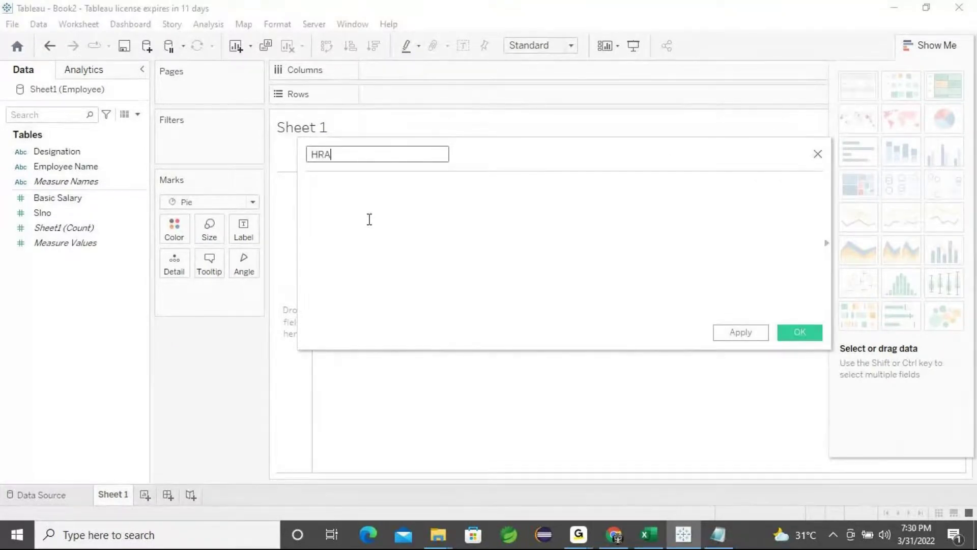
Step: Begin the HRA formula with the expression if [Basic Salary] * 0.08
click(369, 220)
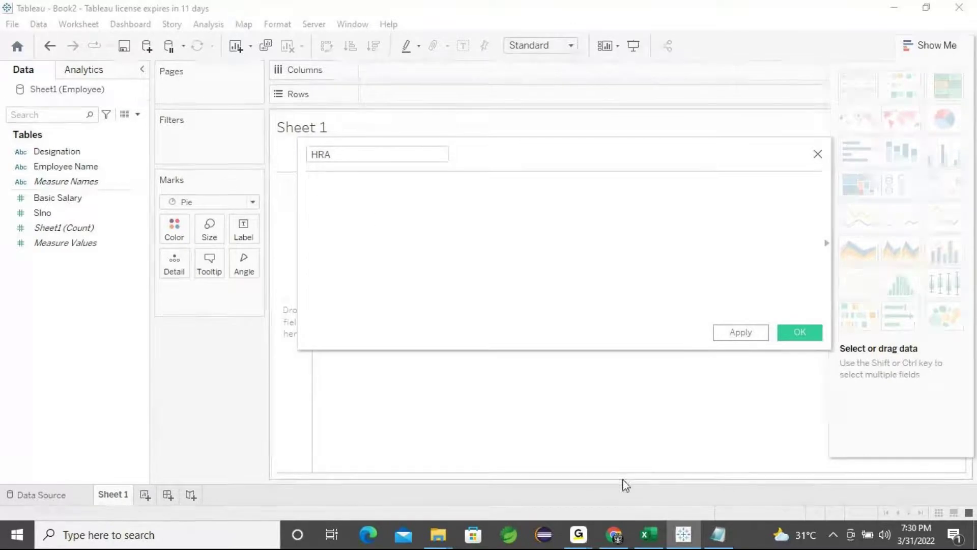
mouse_move(645, 540)
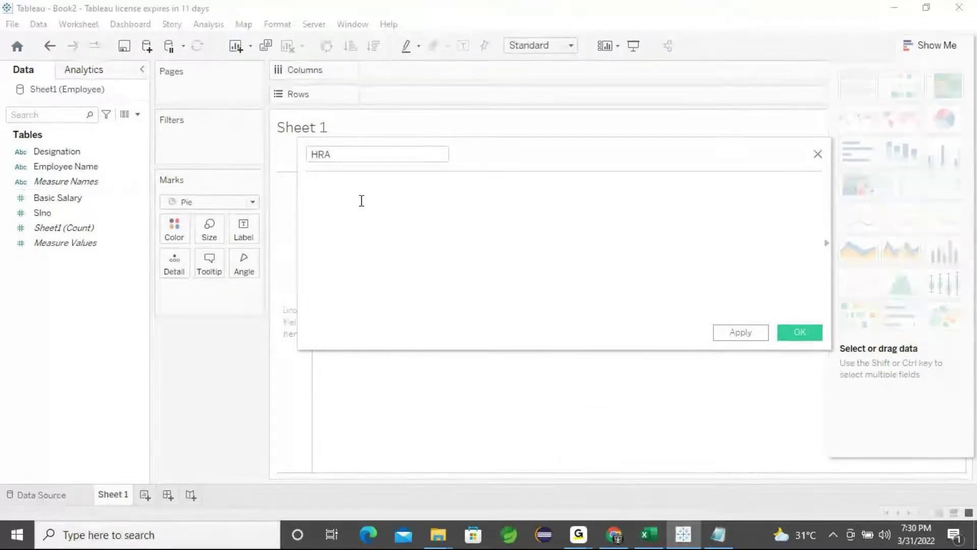
text(if)
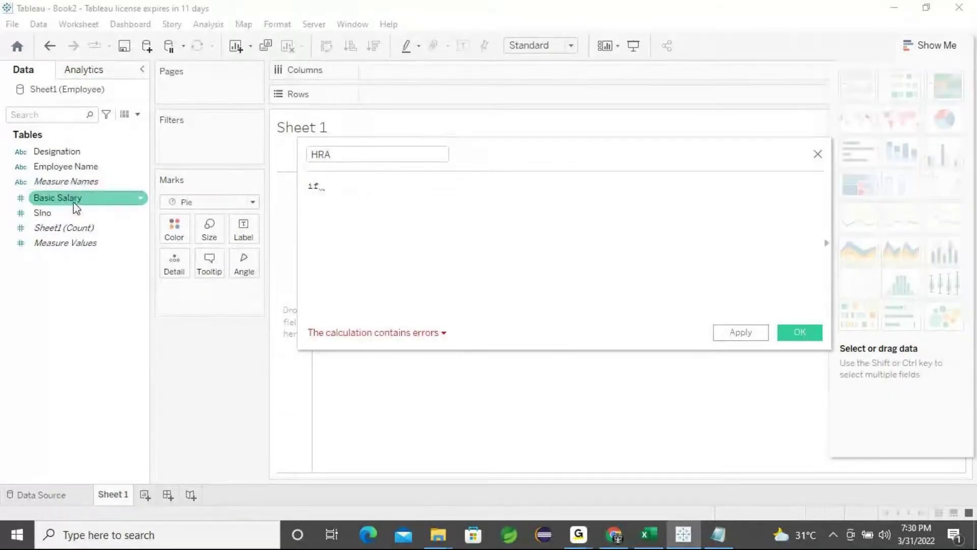
drag(73, 201, 436, 198)
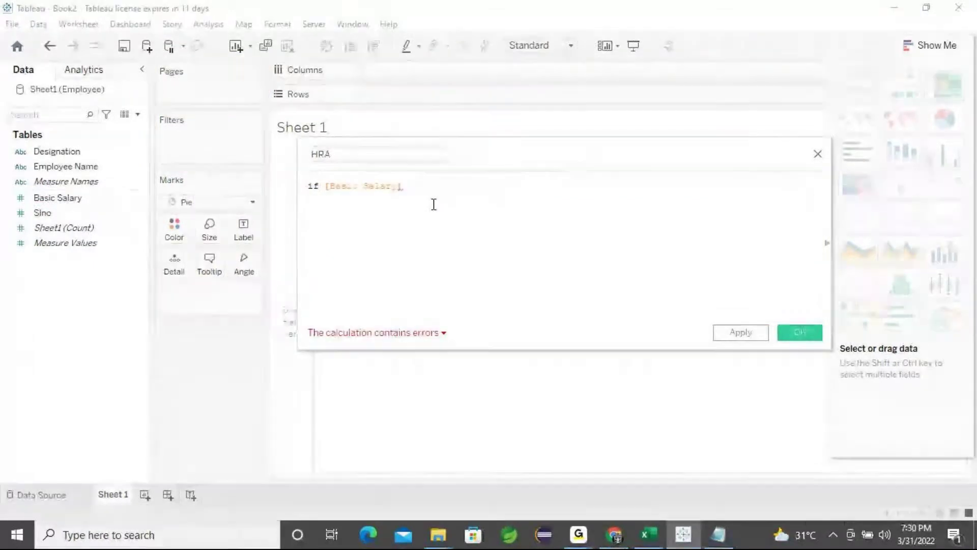
text(* 0.08)
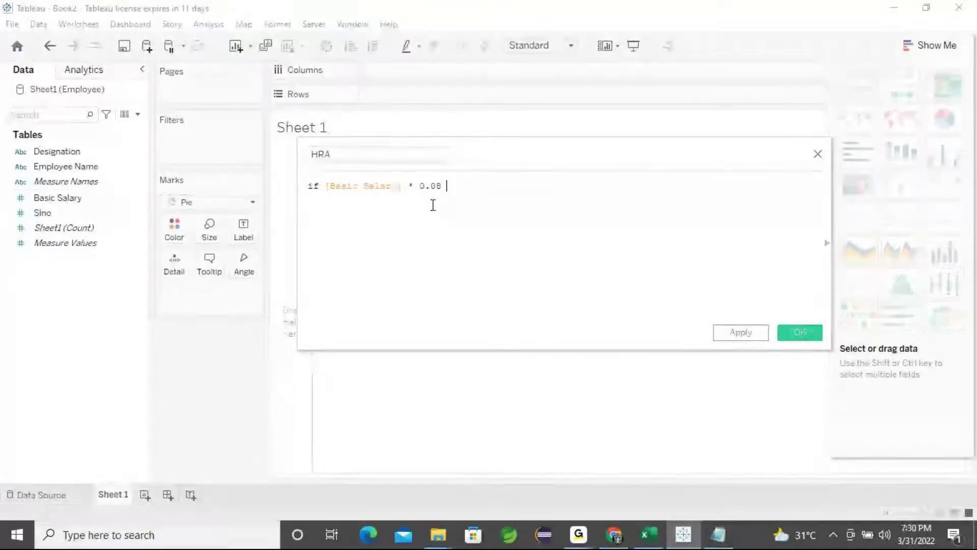
Step: Switch to Excel and close the FindPerformer workbook
click(647, 535)
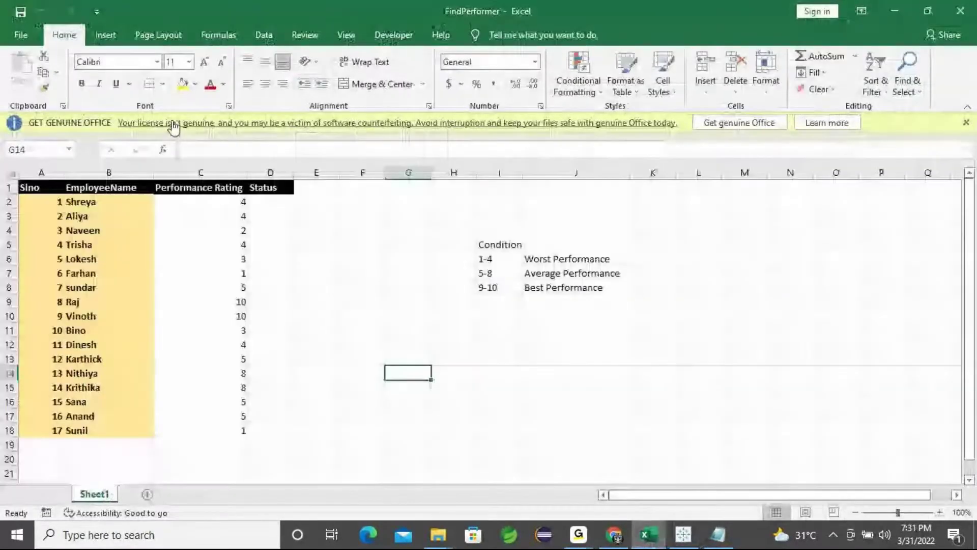
click(224, 245)
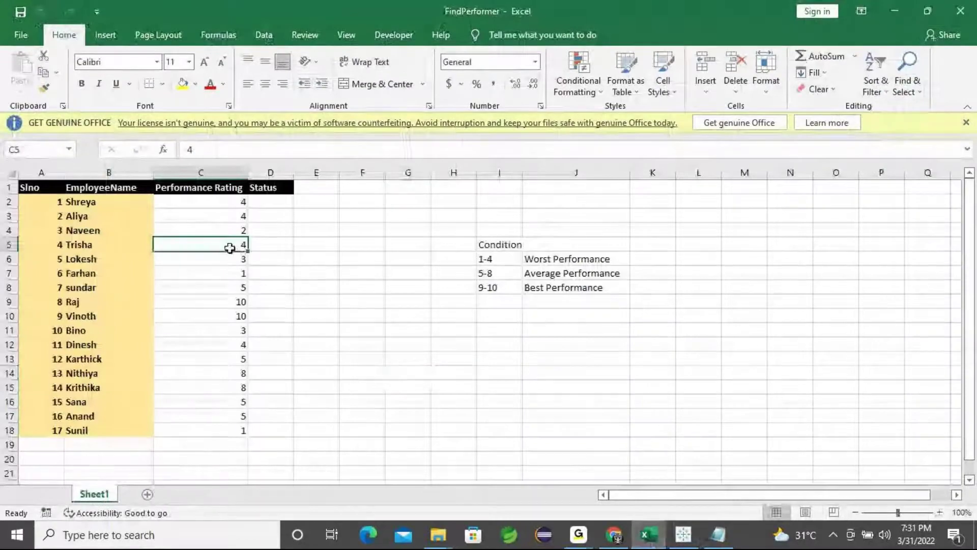
click(894, 12)
click(645, 541)
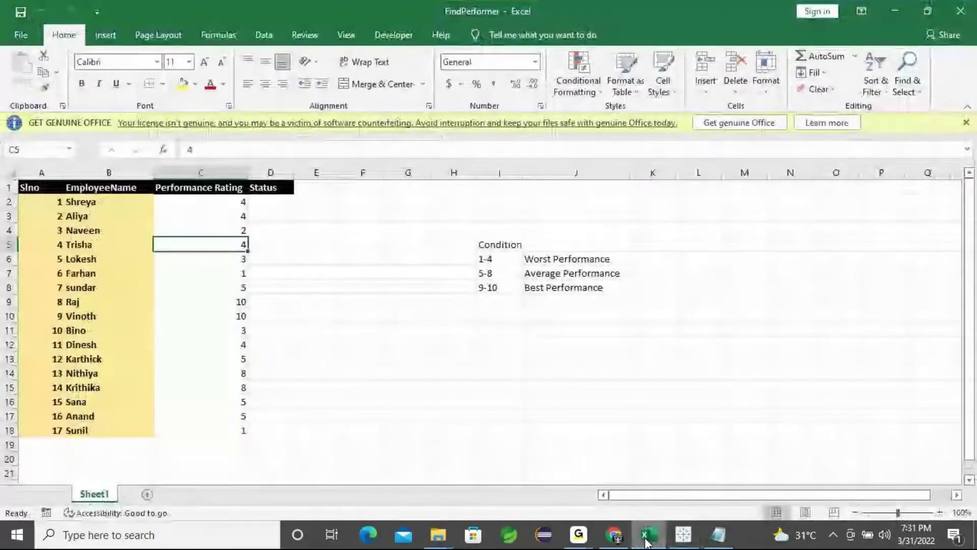
click(960, 11)
click(486, 291)
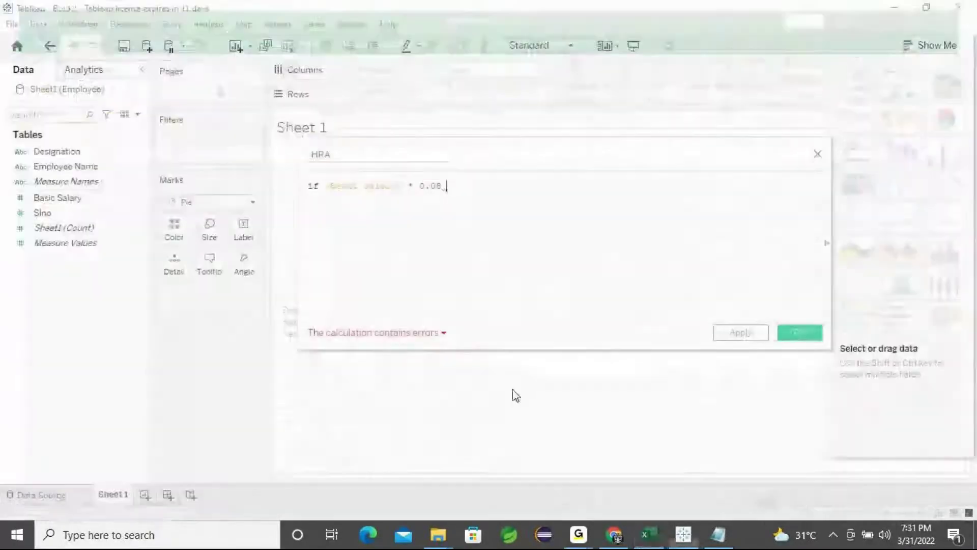
Step: Open the Employee workbook from the Tableau Session-4 folder, maximize its window and dismiss the licence notice
mouse_move(438, 534)
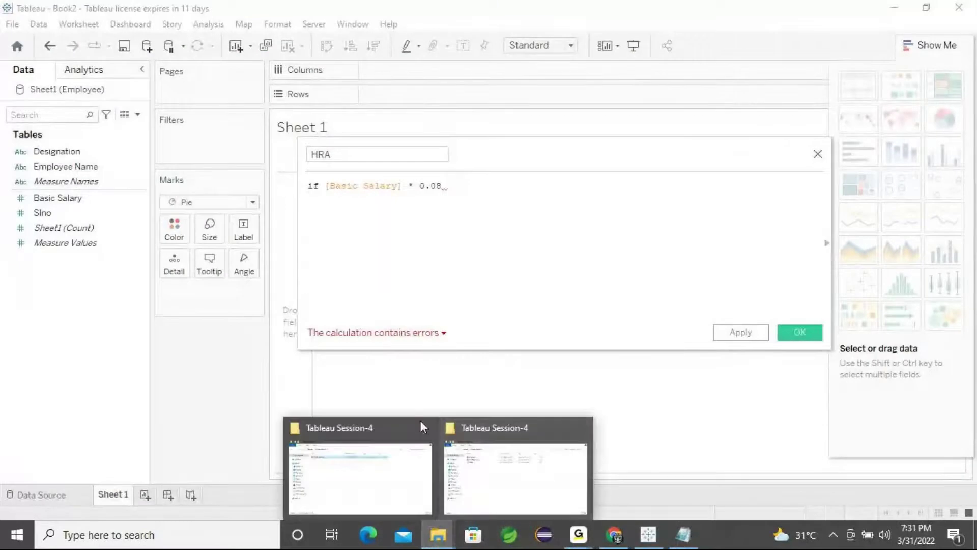
click(425, 478)
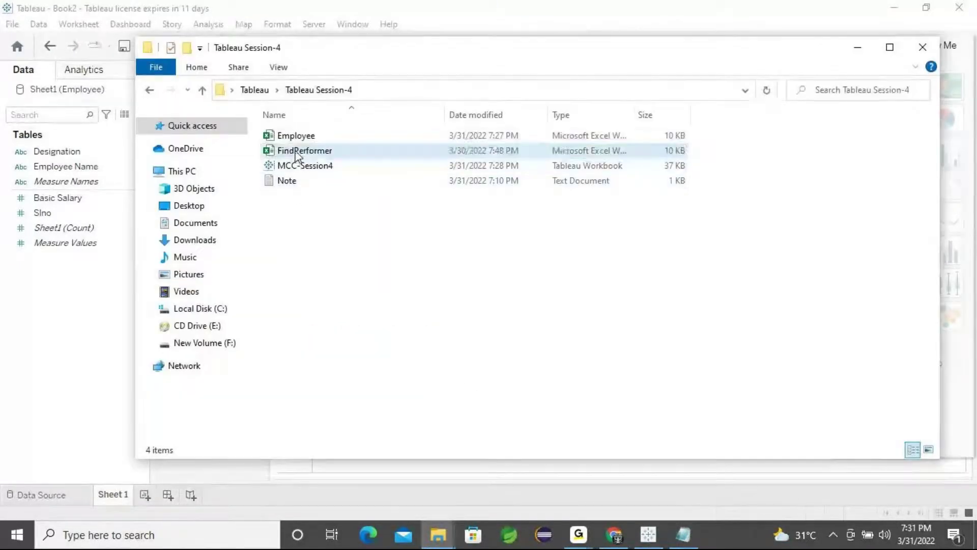
double_click(299, 137)
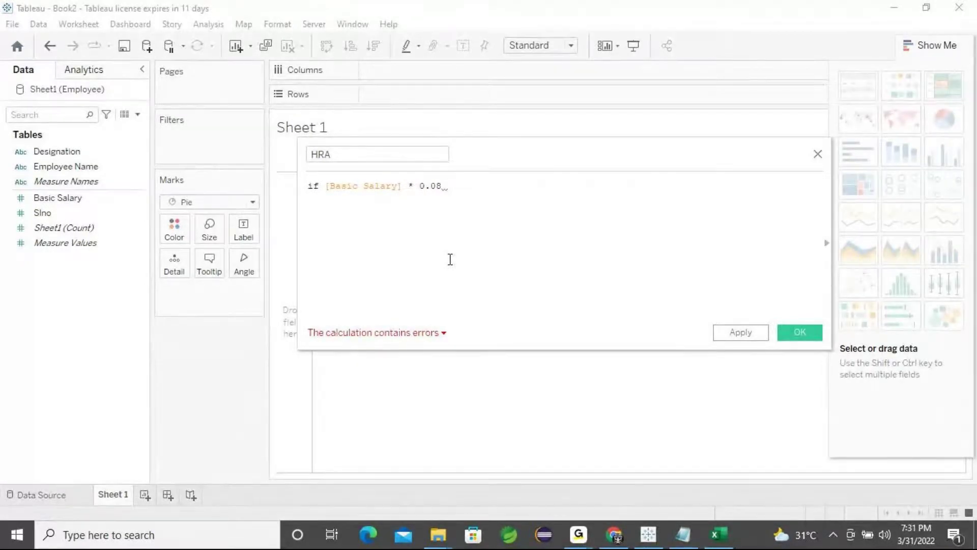
click(718, 542)
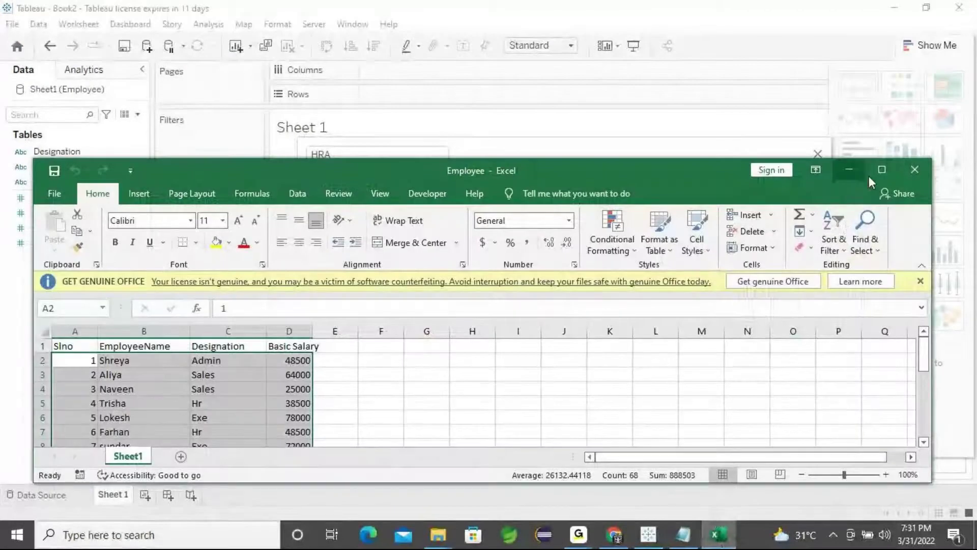
click(869, 176)
click(965, 122)
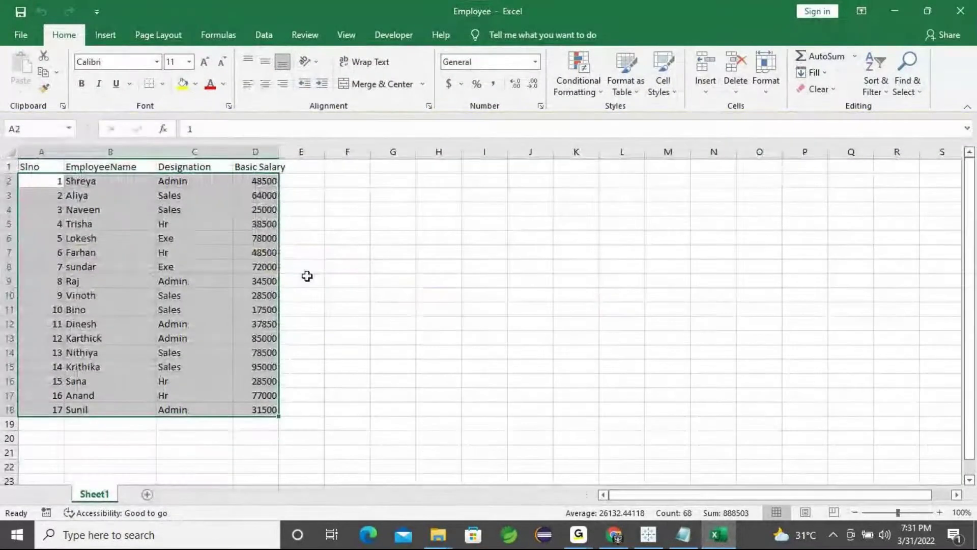
Step: Enter the HRA rate 0.08 in cell E2, beside the first employee's basic salary
click(305, 279)
click(266, 183)
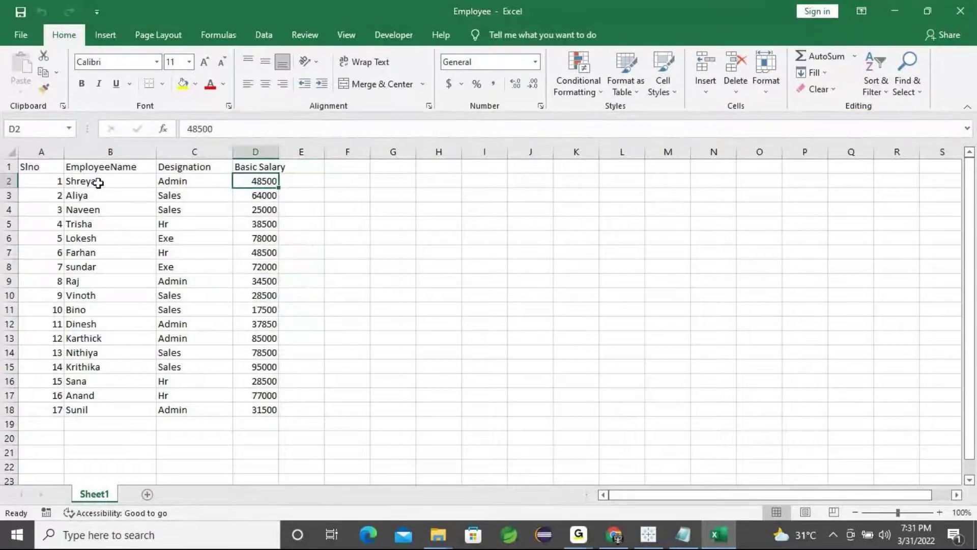
click(123, 190)
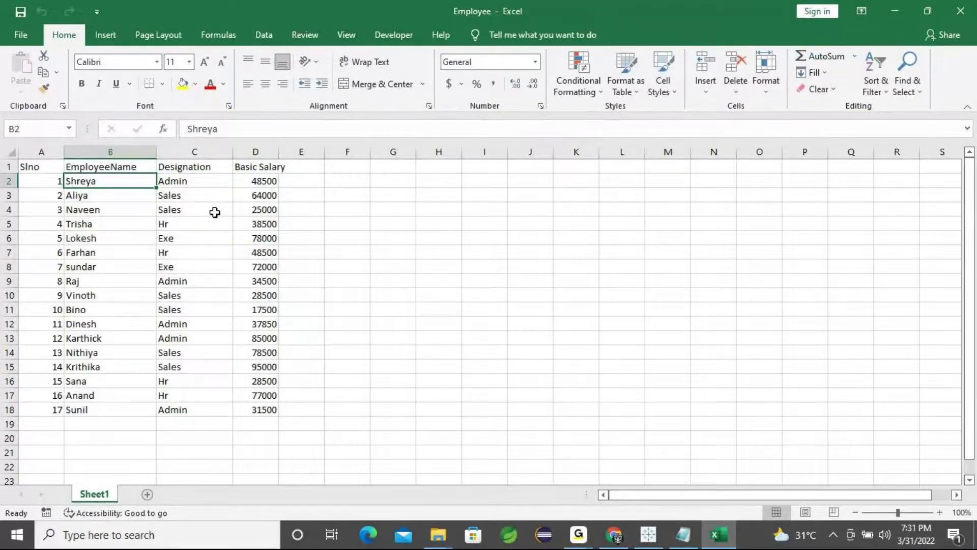
click(256, 182)
click(319, 187)
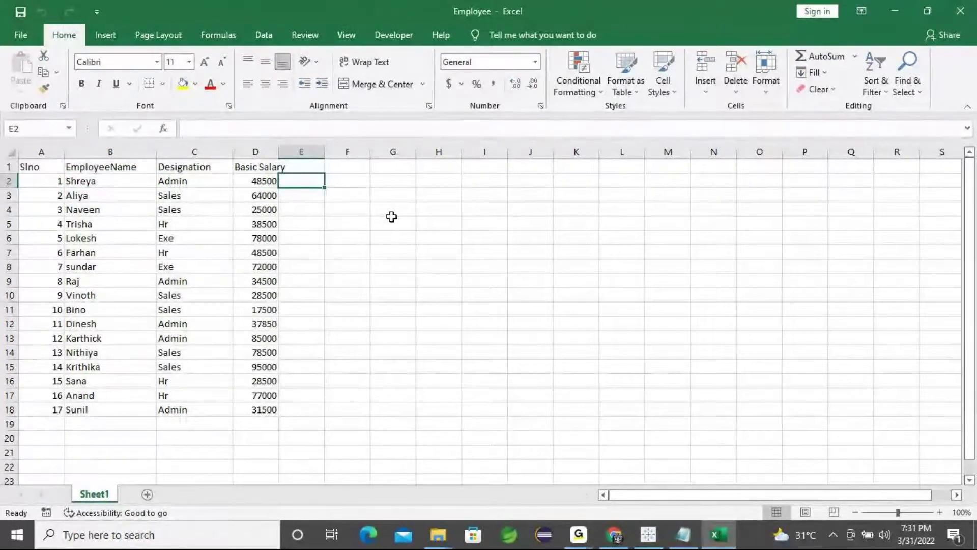
text(0.08)
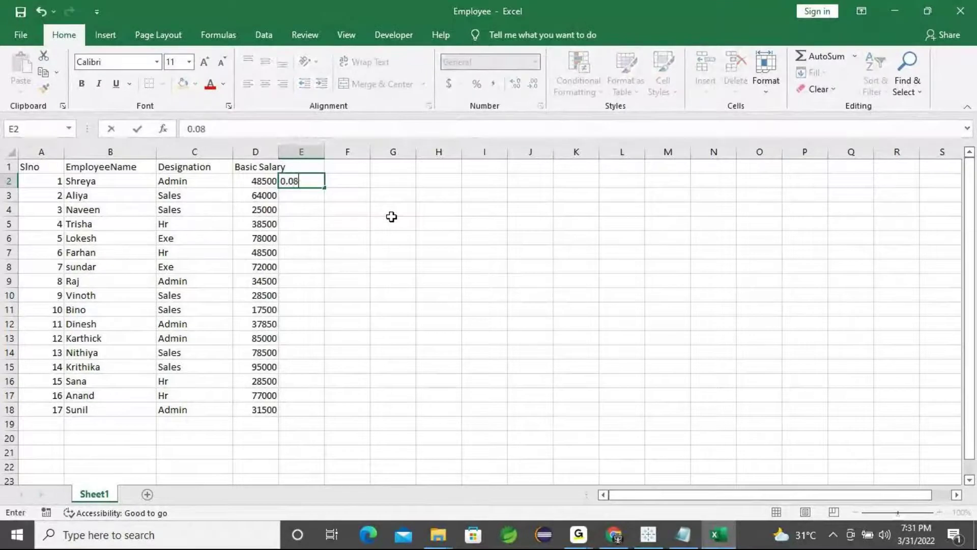
key(Tab)
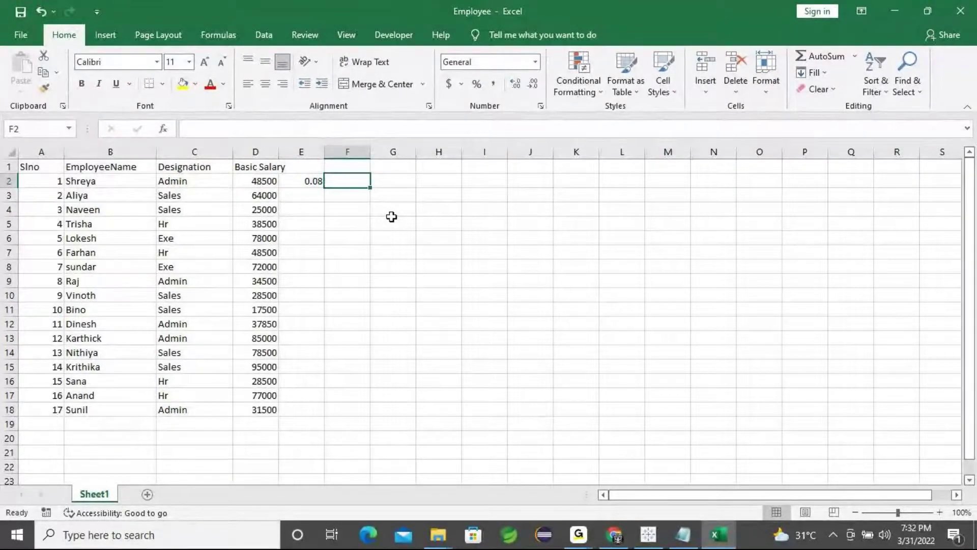
Step: Calculate the first employee's allowance in cell F2 with the formula =D2*E2
text(=)
click(252, 181)
text(*)
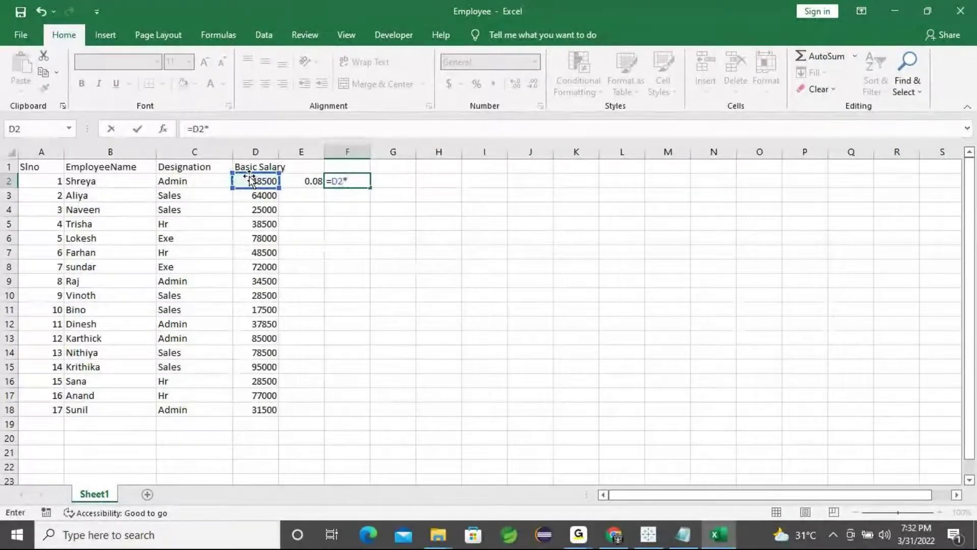
click(304, 183)
key(Return)
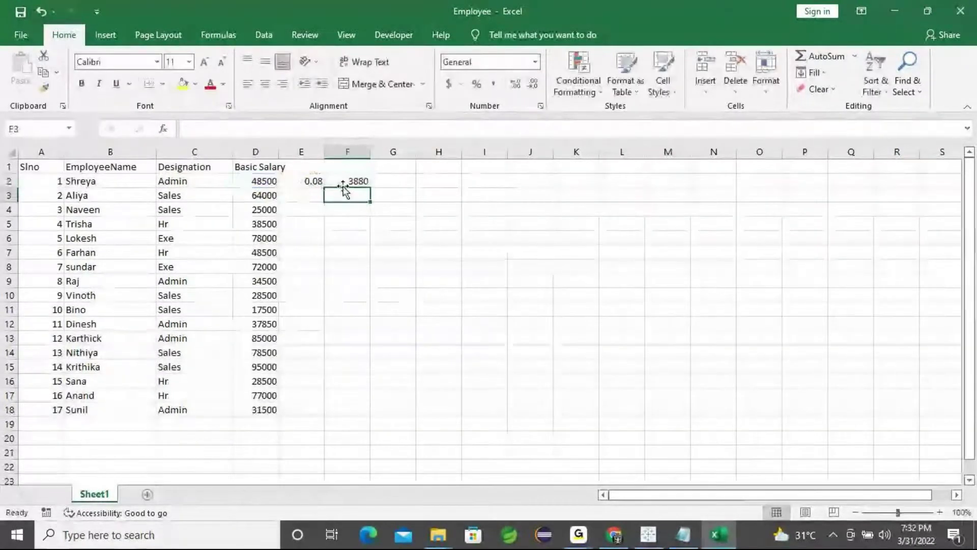
click(349, 181)
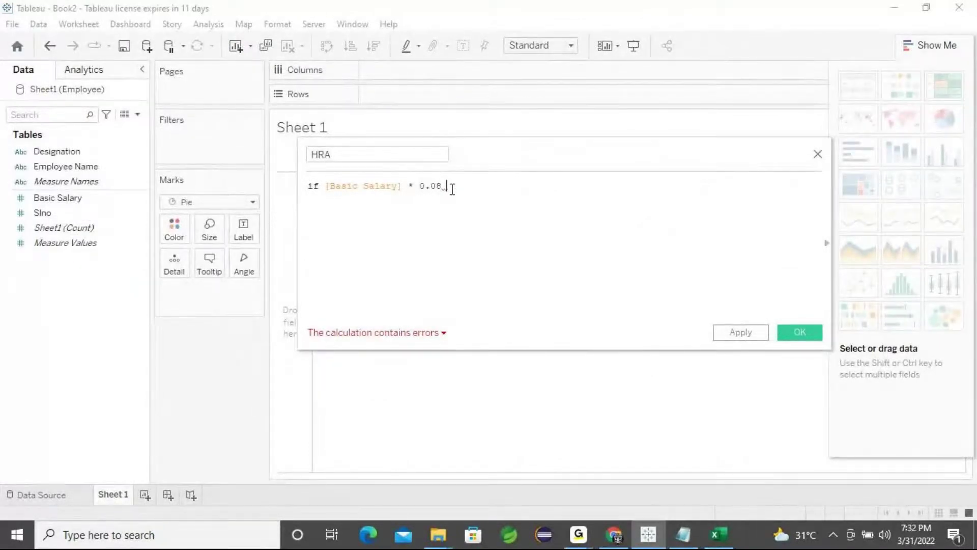
Step: Complete the condition of the HRA formula in Tableau with >= 2500 then, and start a new line
text(>= 2500 then)
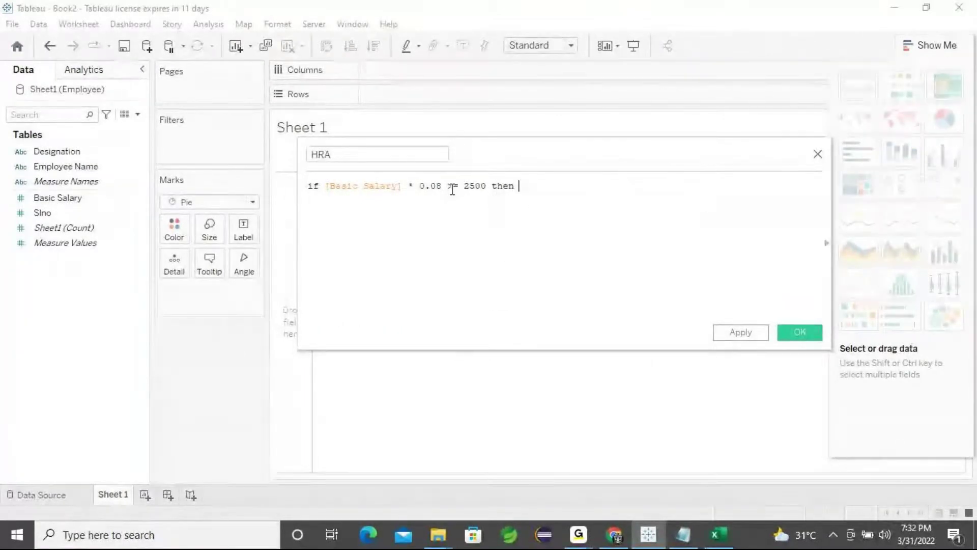
key(Return)
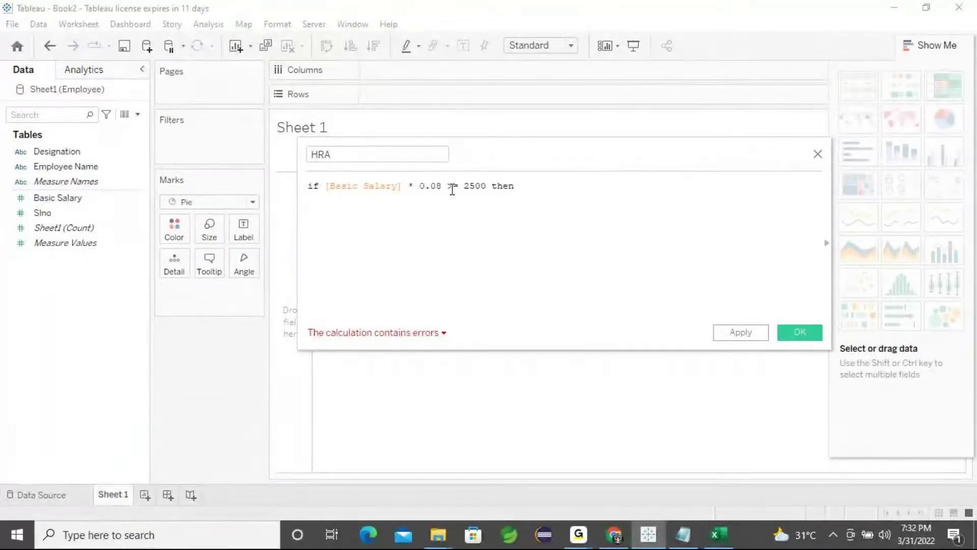
drag(490, 186, 459, 187)
click(519, 188)
key(Return)
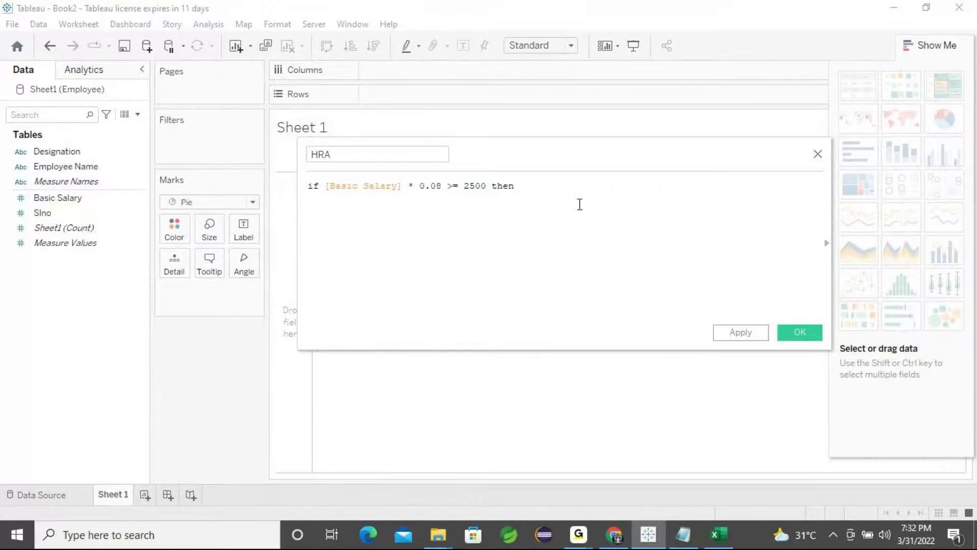
Step: Add 4800 as the result when the HRA condition is true, followed by ELSE on its own line
text(4800)
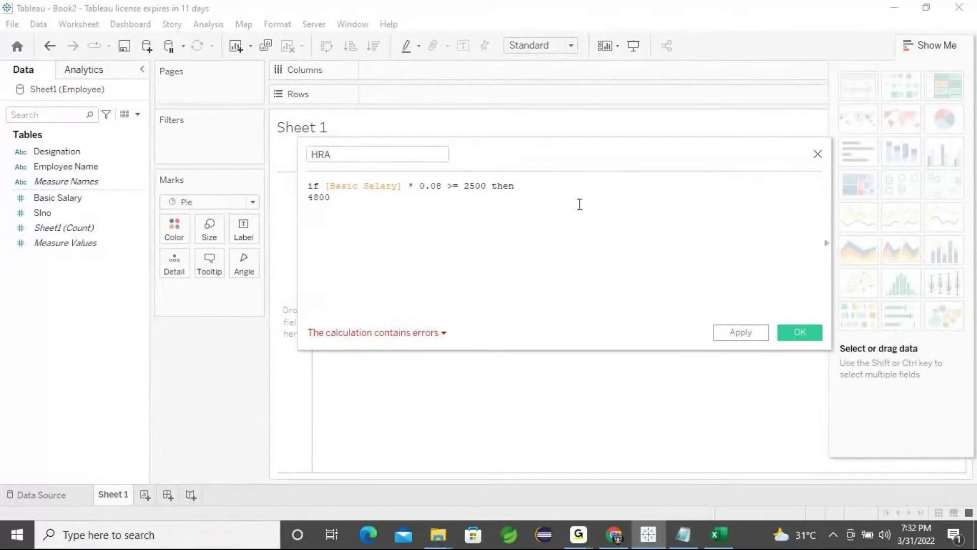
key(Return)
text(ELSE)
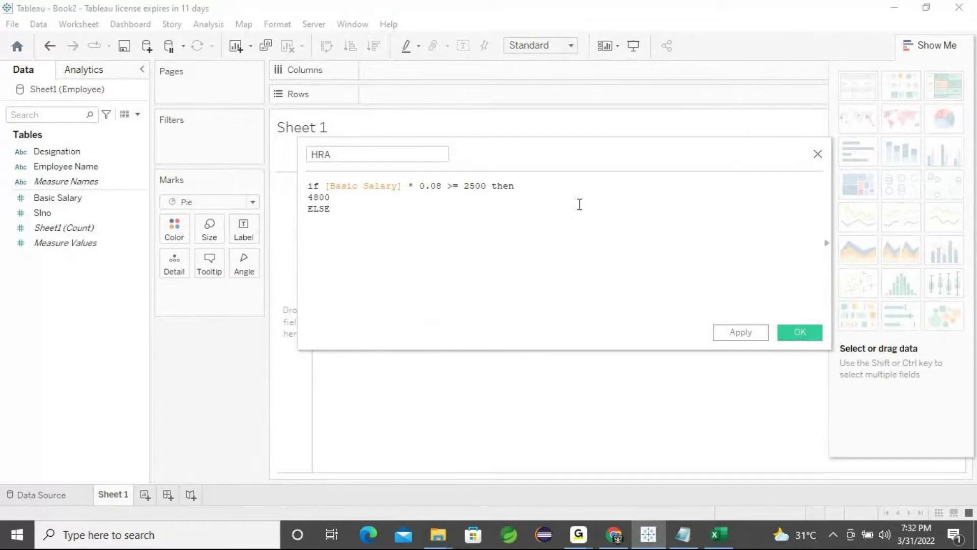
key(Return)
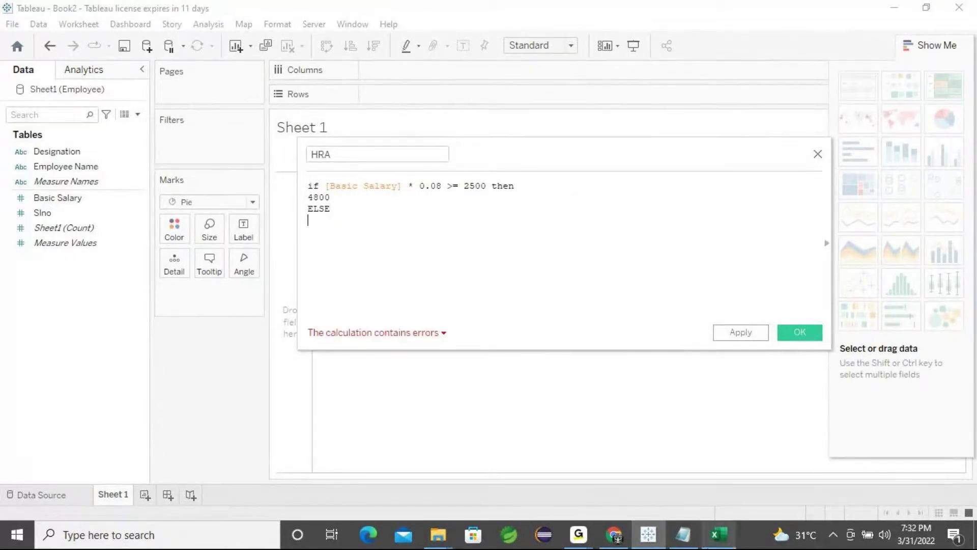
Step: In the Notepad notes, mark the IF ELSE entry under Types of Decision Making with => * and return to Tableau
click(682, 535)
scroll(172, 206, up, 1)
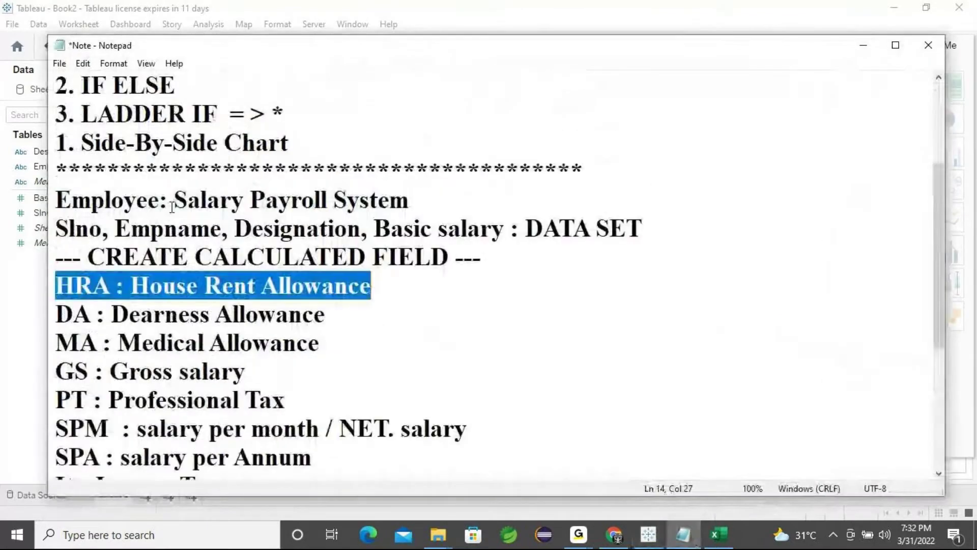
scroll(172, 206, up, 2)
drag(182, 257, 74, 262)
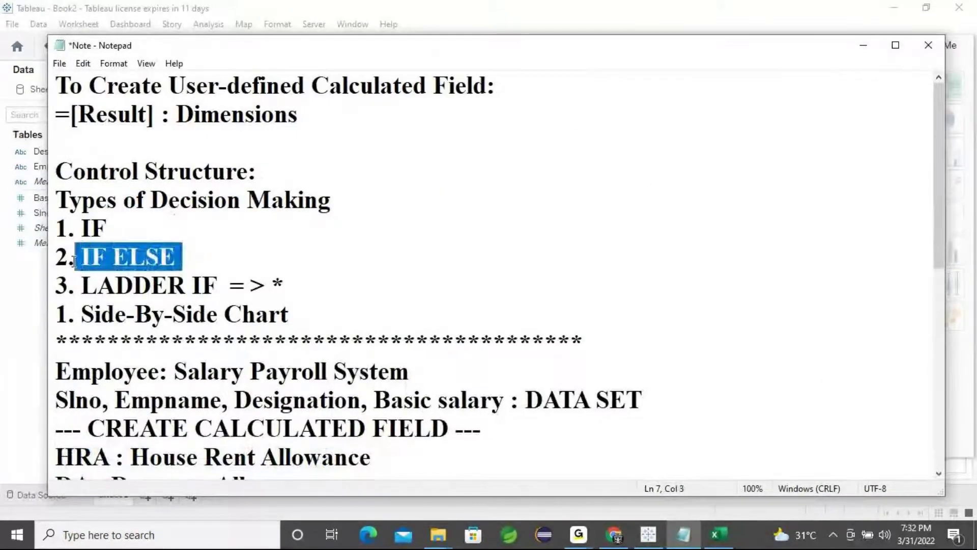
click(184, 257)
text(=>)
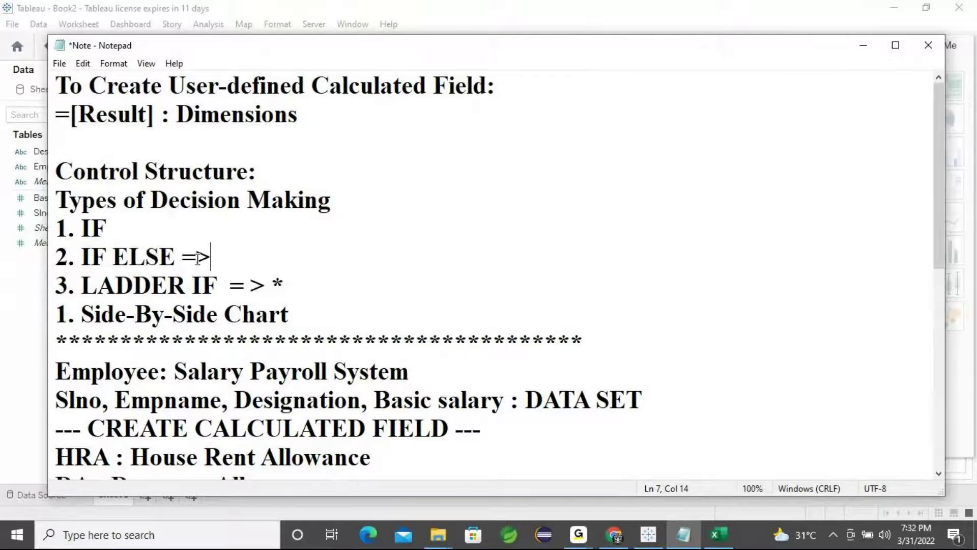
text( *)
click(864, 46)
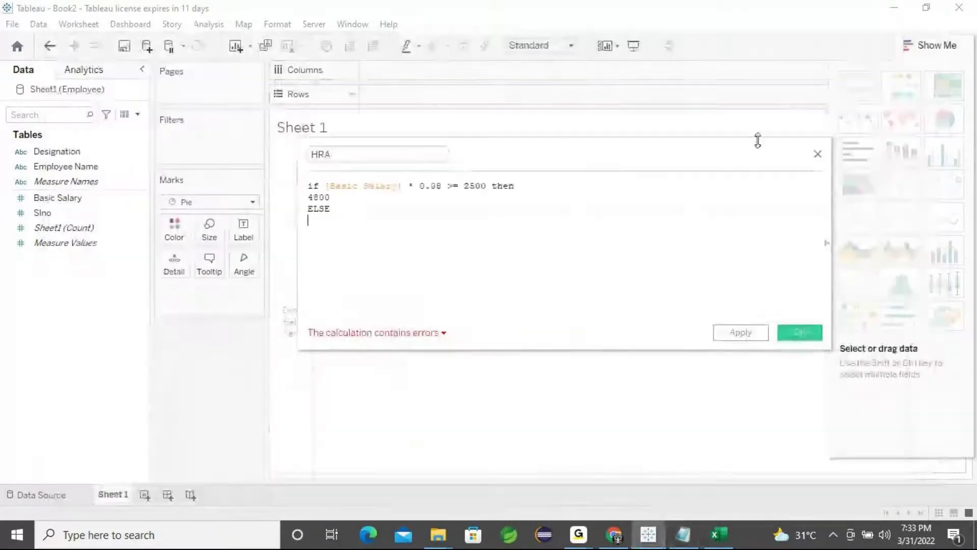
Step: Add [Basic Salary] * 0.08 as the ELSE result of the HRA formula
click(309, 241)
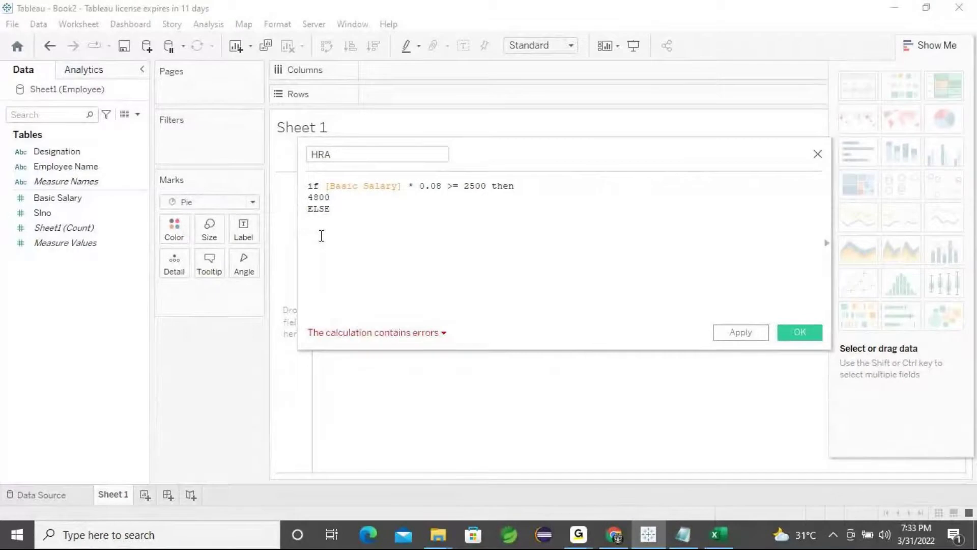
text(bas)
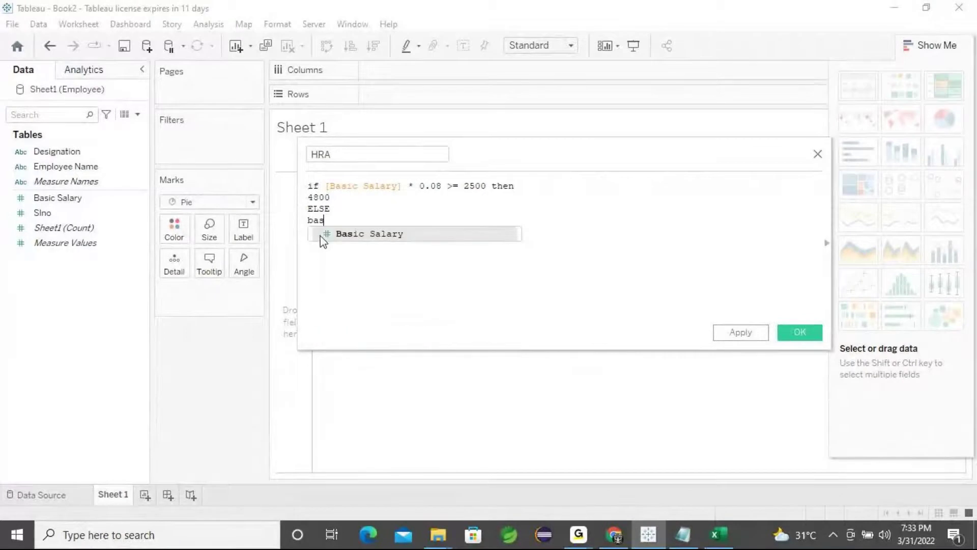
click(354, 233)
click(407, 223)
text(* 0.08)
Step: Close the HRA formula with END on its own line
key(Return)
text(end)
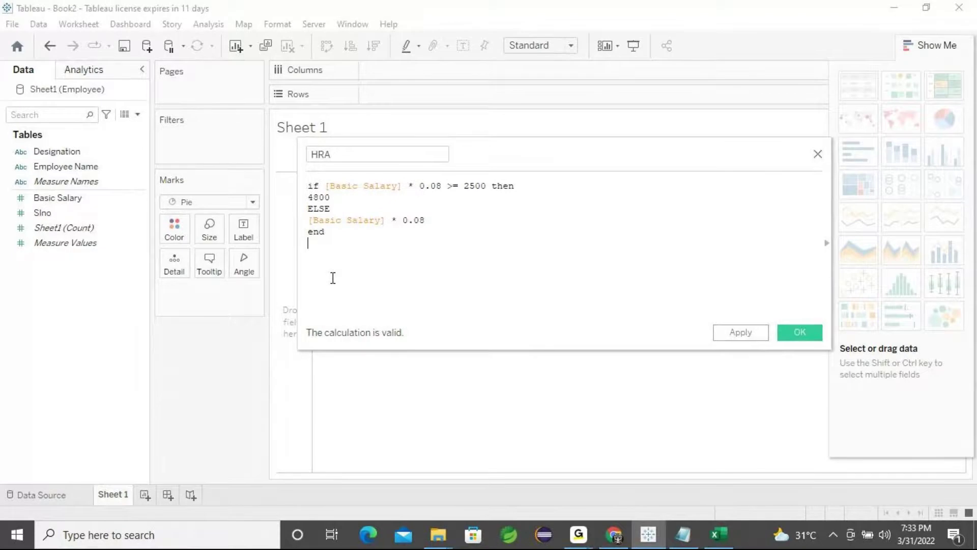
key(BackSpace)
key(BackSpace)
key(BackSpace)
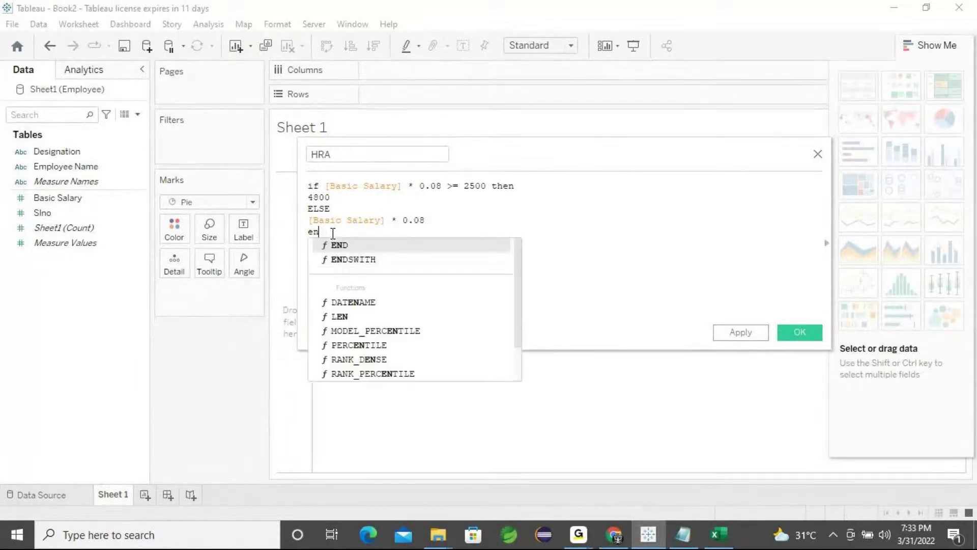
text(End)
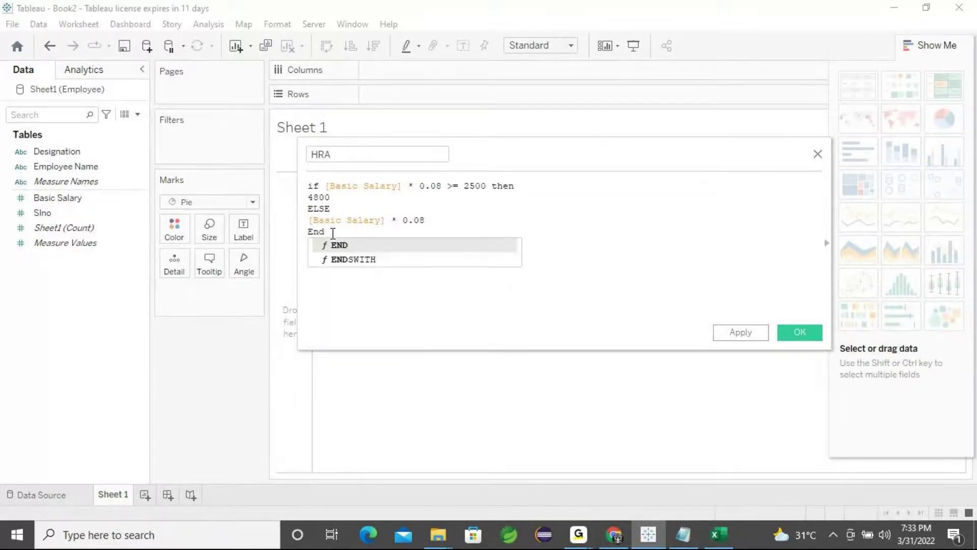
key(Return)
key(Return)
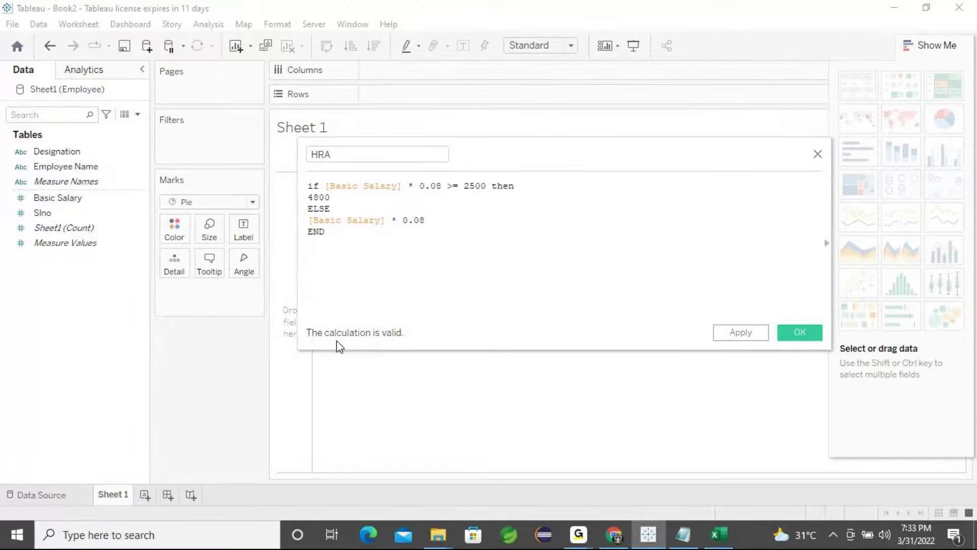
click(312, 243)
Step: Switch to the Employee workbook in Excel and enter the rate 0.08 in cell E4 for the third employee
click(720, 535)
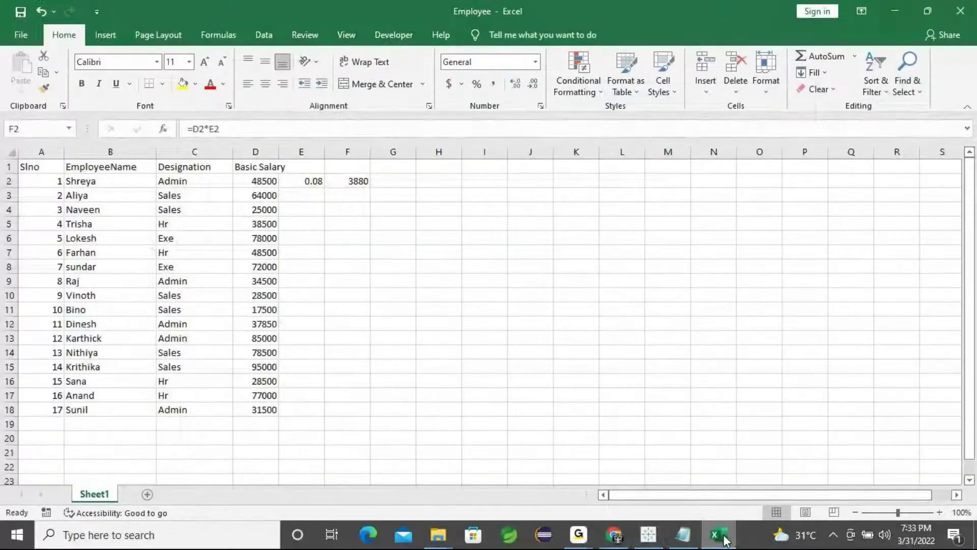
click(260, 211)
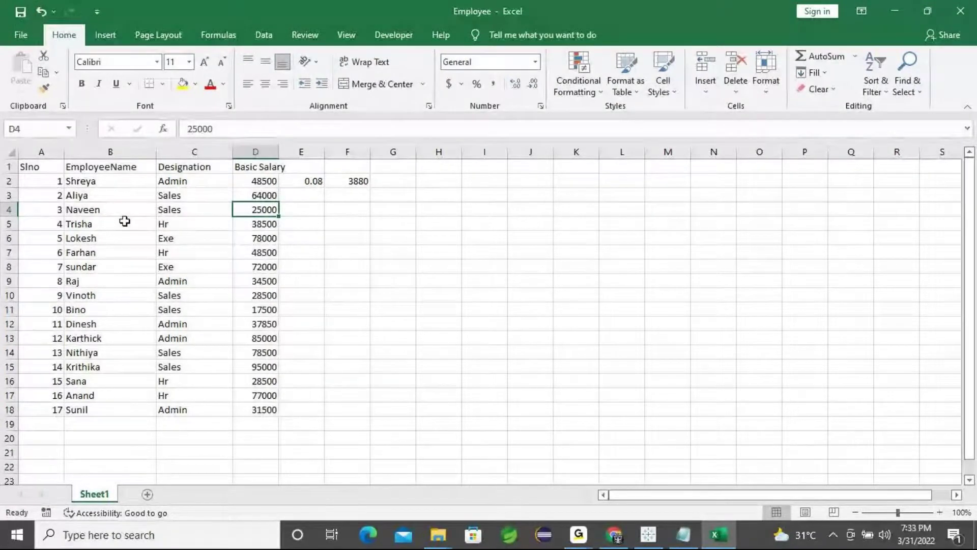
click(109, 211)
click(259, 209)
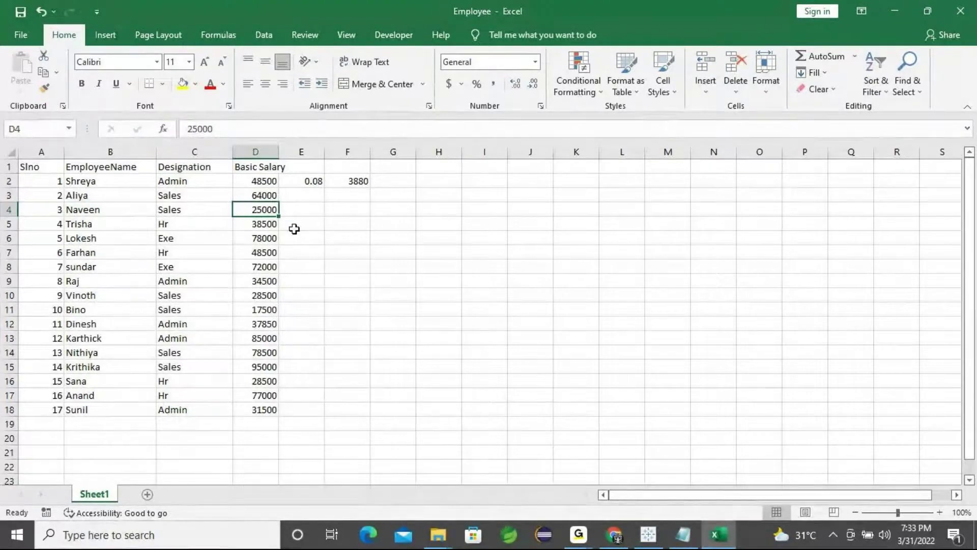
click(301, 211)
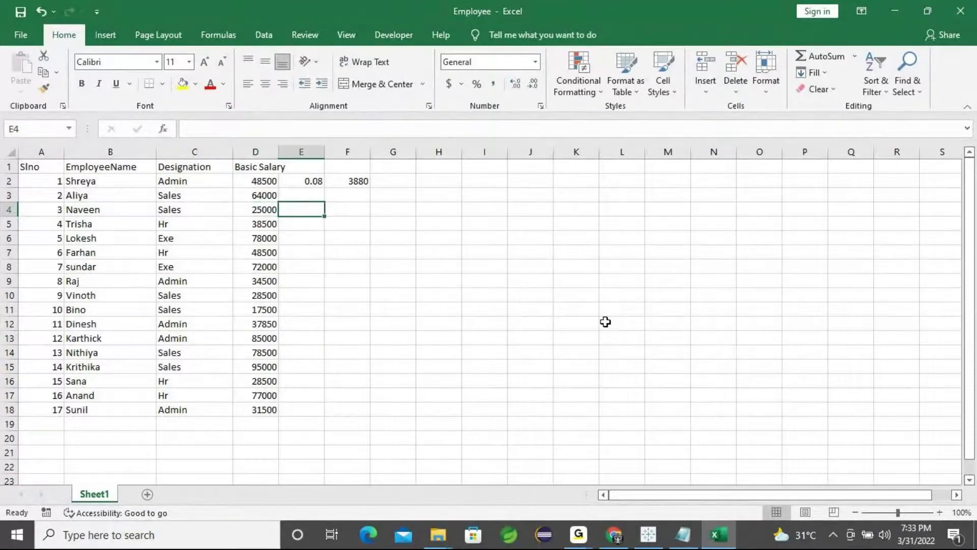
text(0.08)
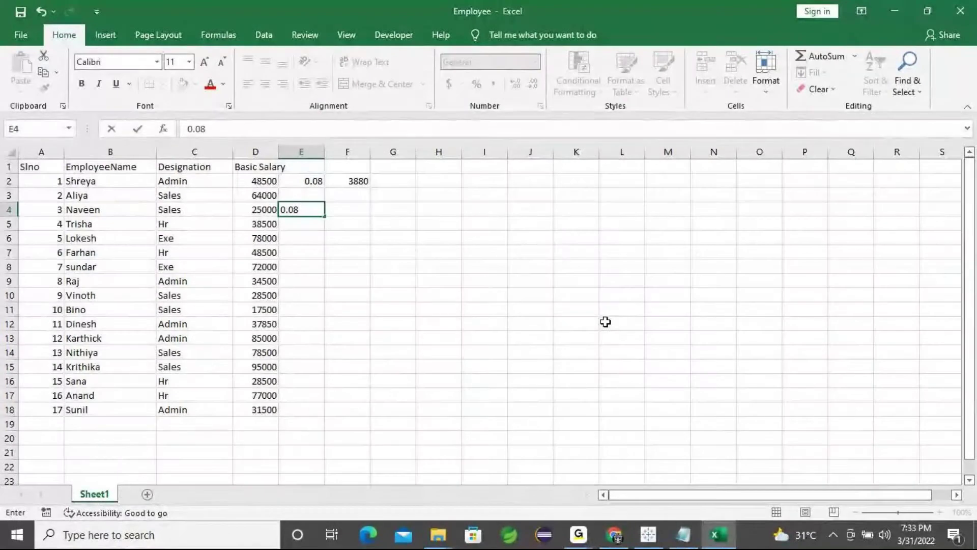
key(Tab)
Step: Calculate the third employee's allowance in cell F4 with the formula =D4*E4
text(=)
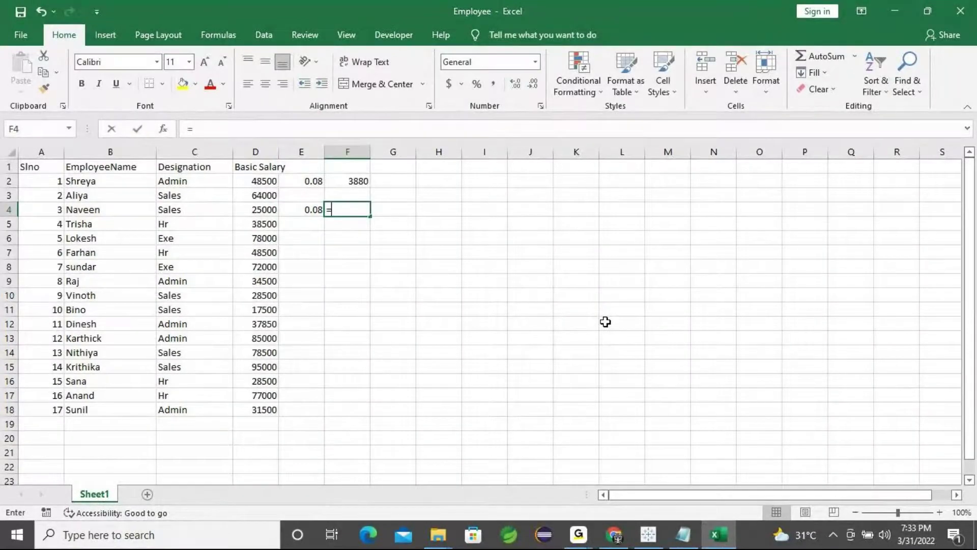
click(255, 210)
text(*)
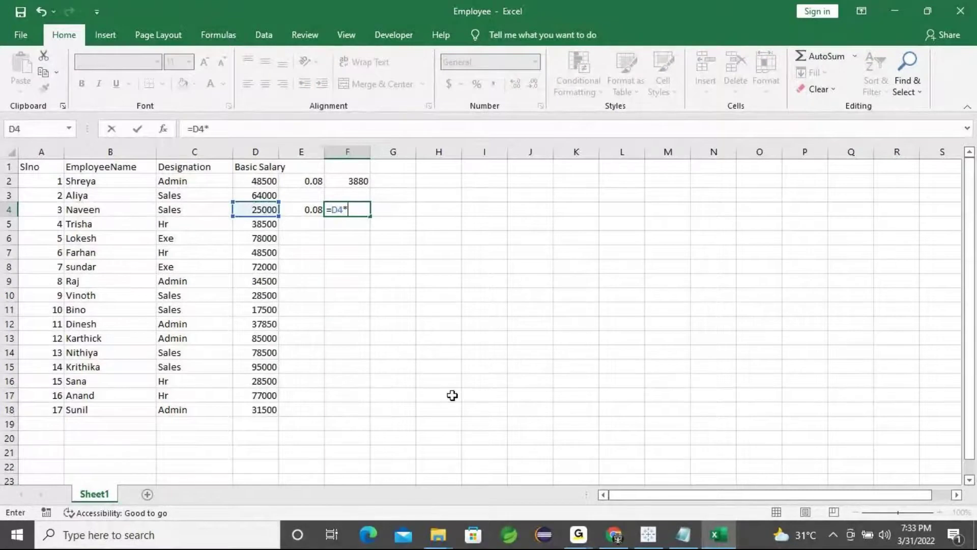
click(306, 211)
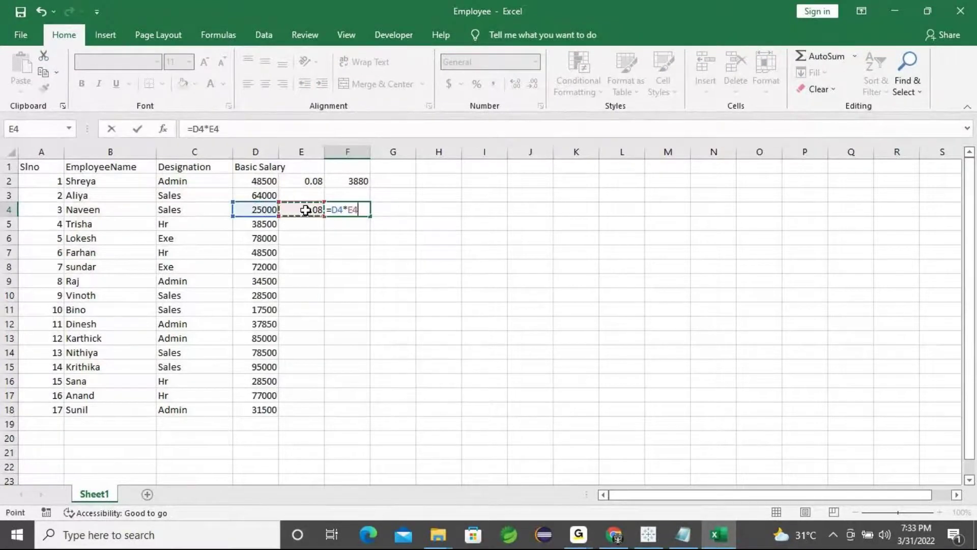
key(Return)
click(345, 210)
Step: Check the ELSE expression of the HRA formula in Tableau and enter 2000 in Excel cell G4 as the third employee's HRA
mouse_move(664, 539)
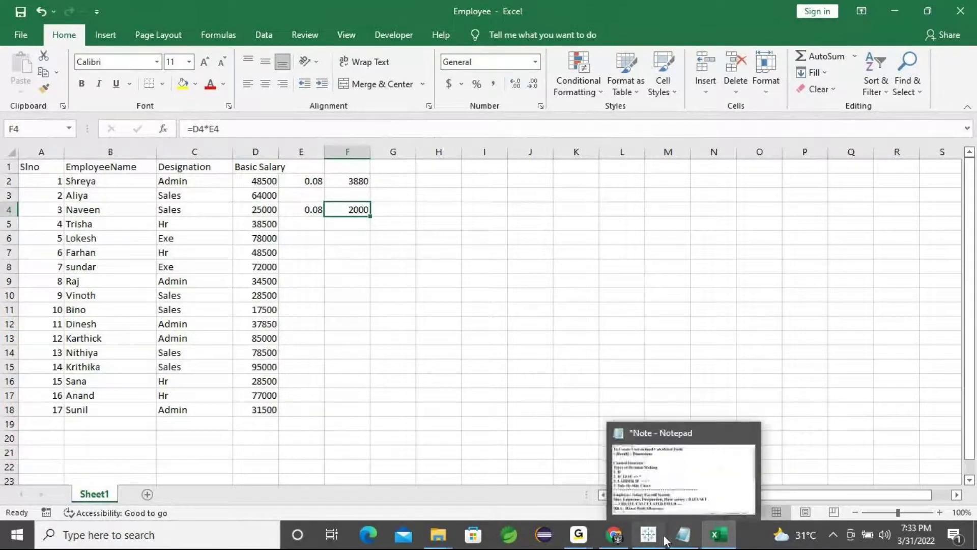
click(648, 535)
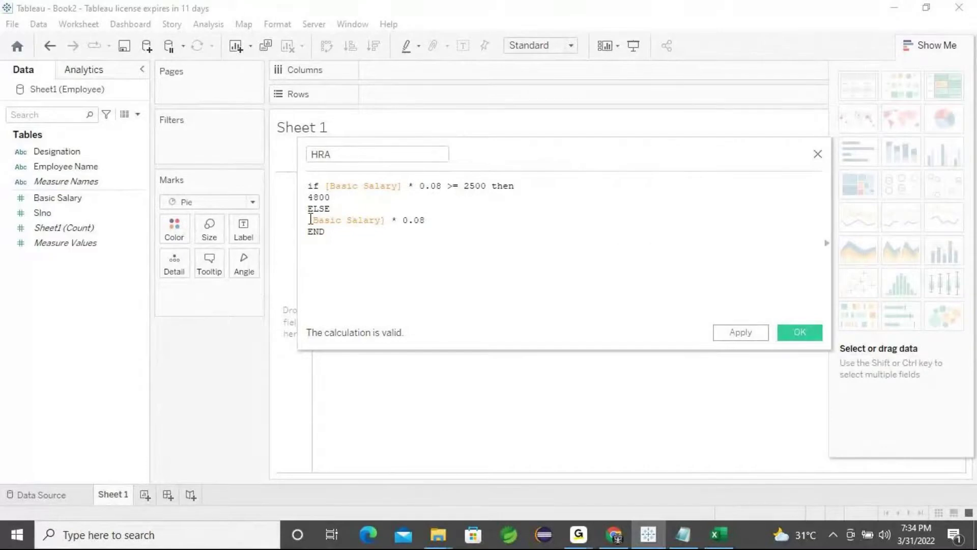
drag(309, 219, 438, 220)
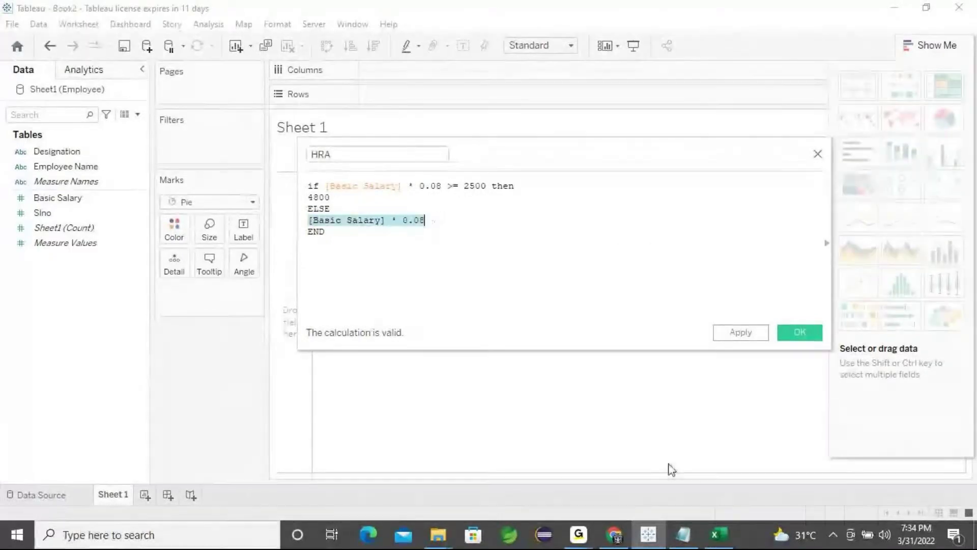
click(718, 535)
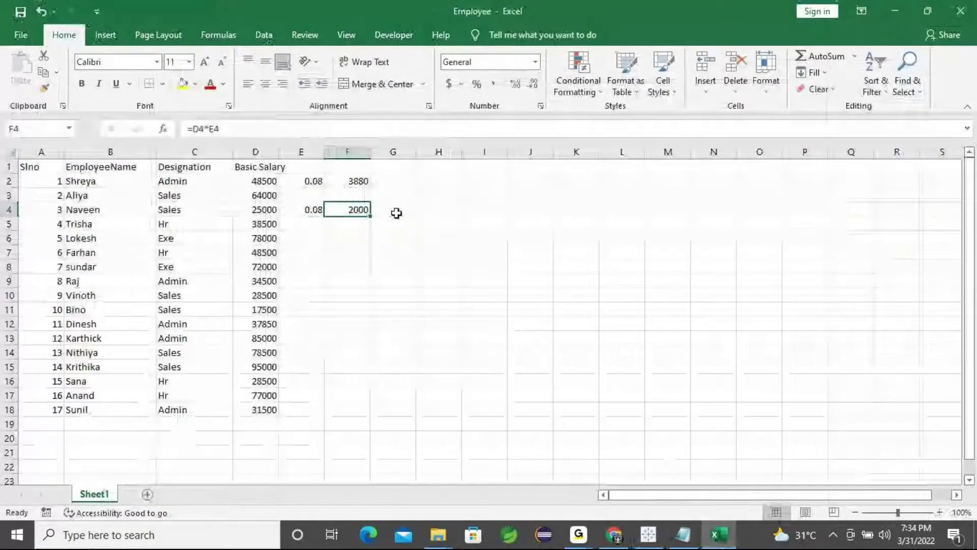
click(396, 212)
text(200)
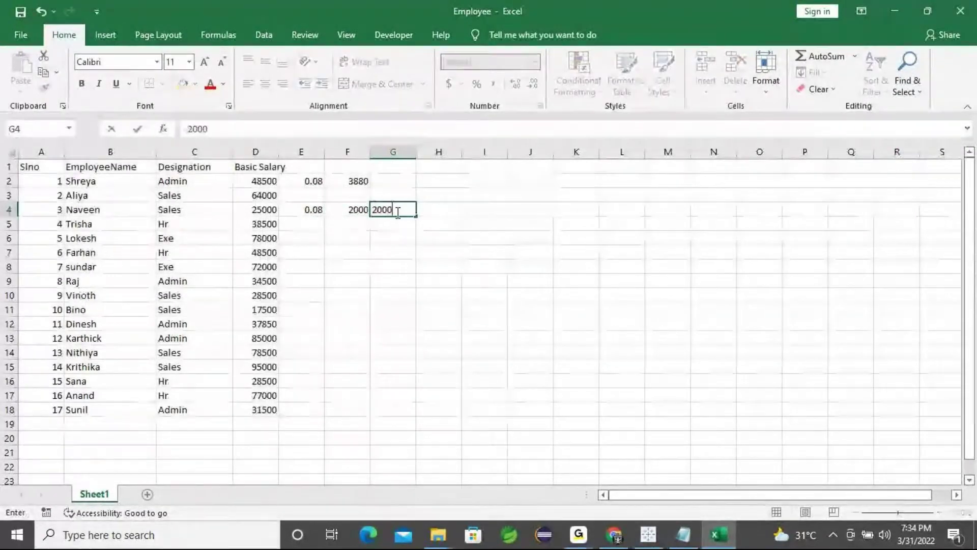
text(0)
key(Return)
Step: Enter 4500 in cell G2 as the first employee's HRA
click(397, 213)
key(Up)
key(Up)
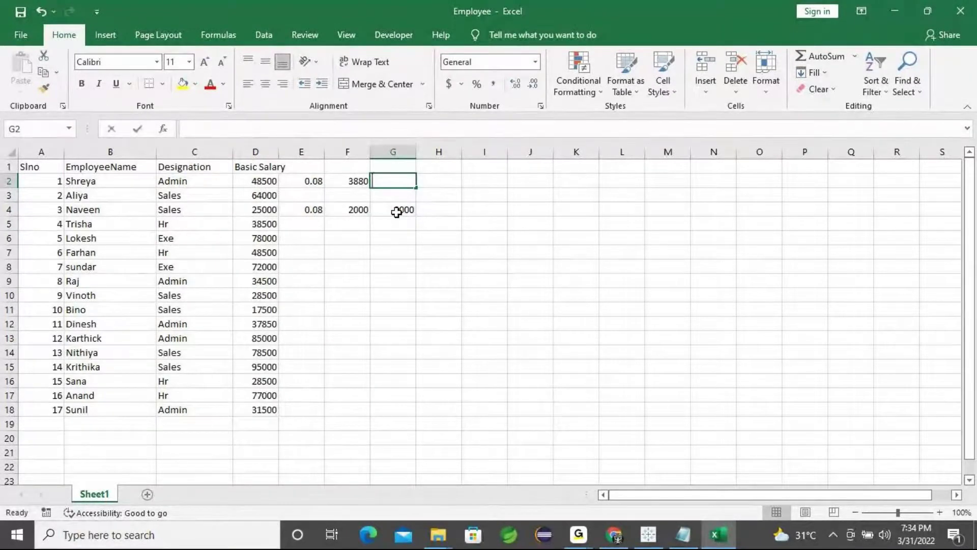
key(BackSpace)
text(40)
key(BackSpace)
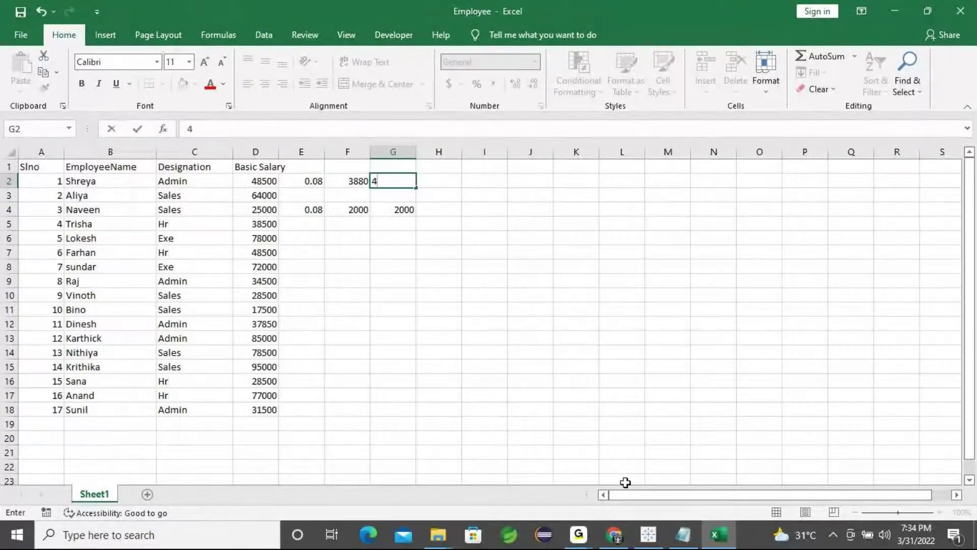
text(500)
key(Return)
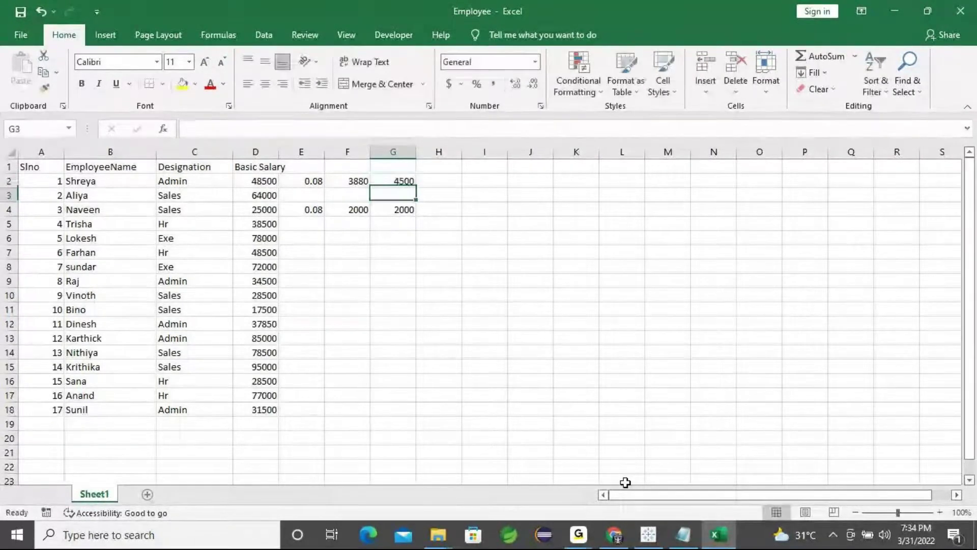
Step: Check the THEN result of the HRA formula in Tableau and set Excel cell G2 to 4800
click(649, 534)
double_click(319, 197)
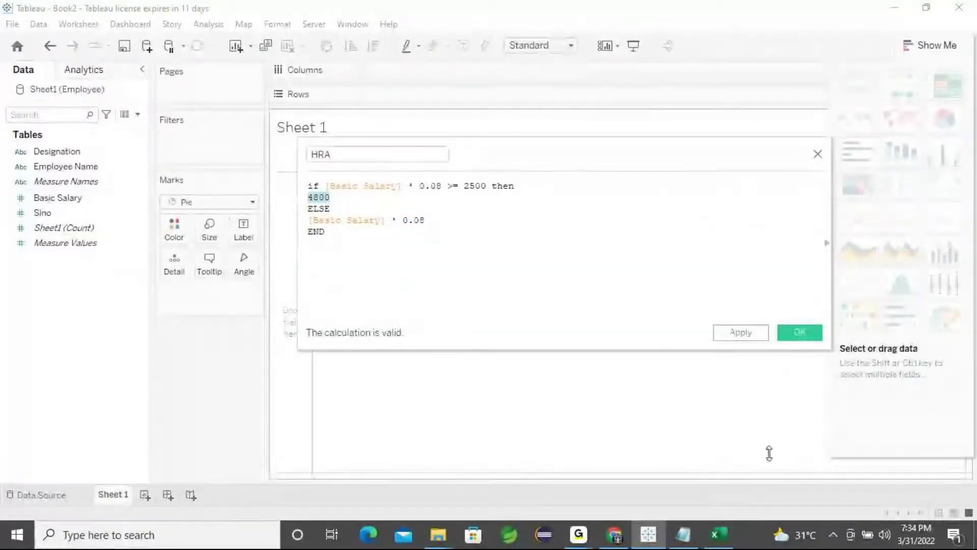
click(716, 545)
click(405, 182)
text(4800)
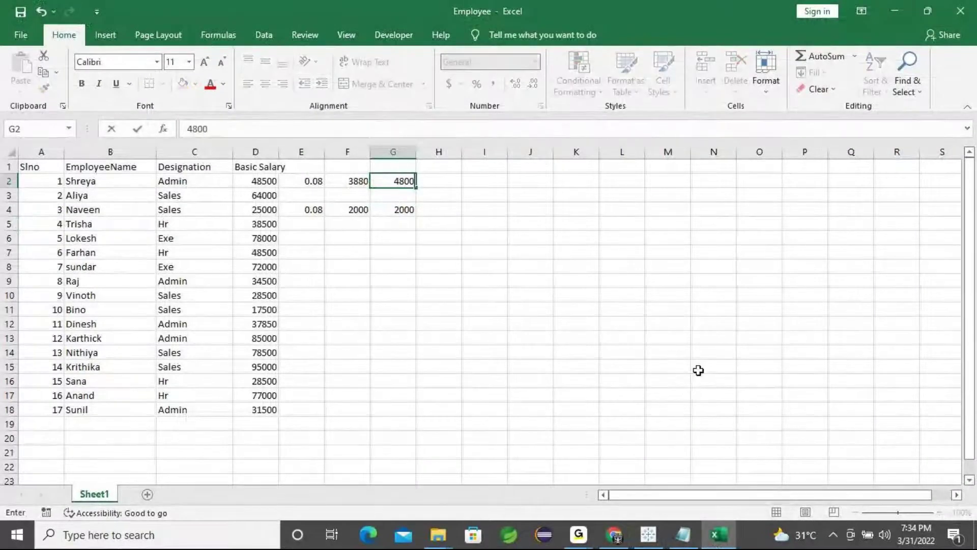
key(Return)
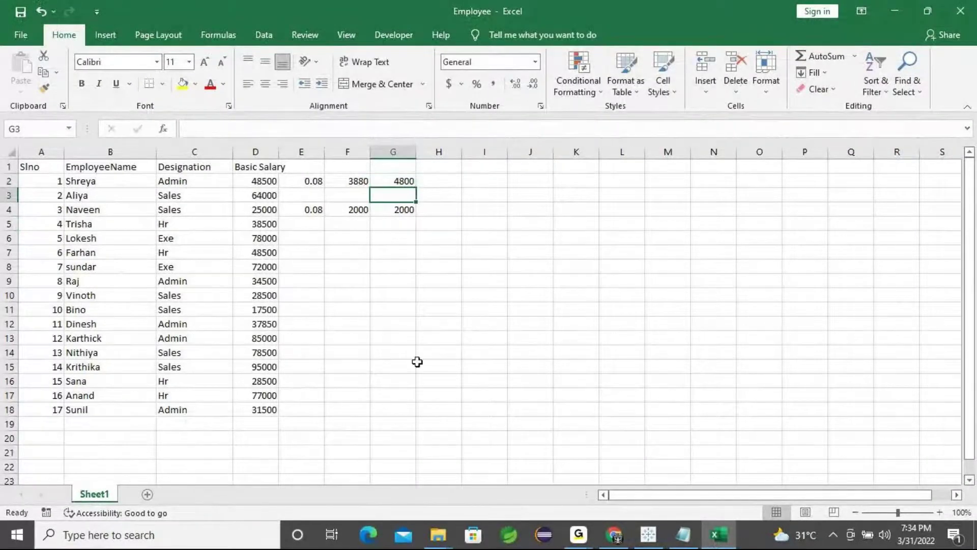
Step: Return to Tableau and clear the entire HRA formula, keeping the calculation editor open
click(895, 11)
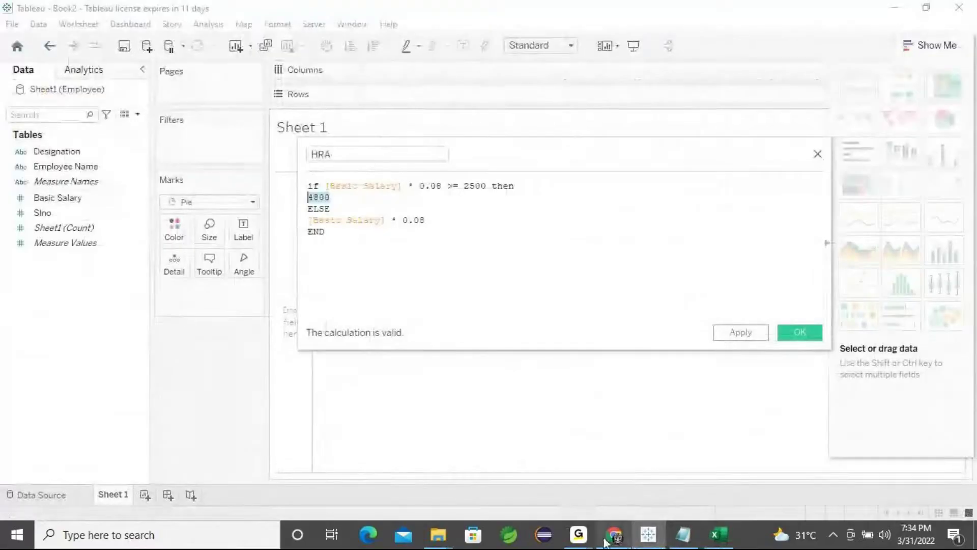
mouse_move(578, 535)
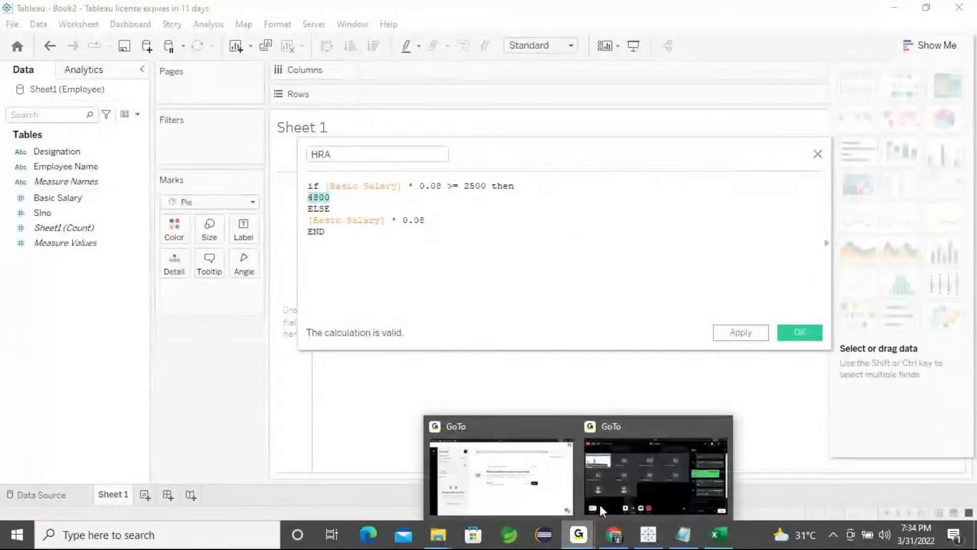
click(617, 478)
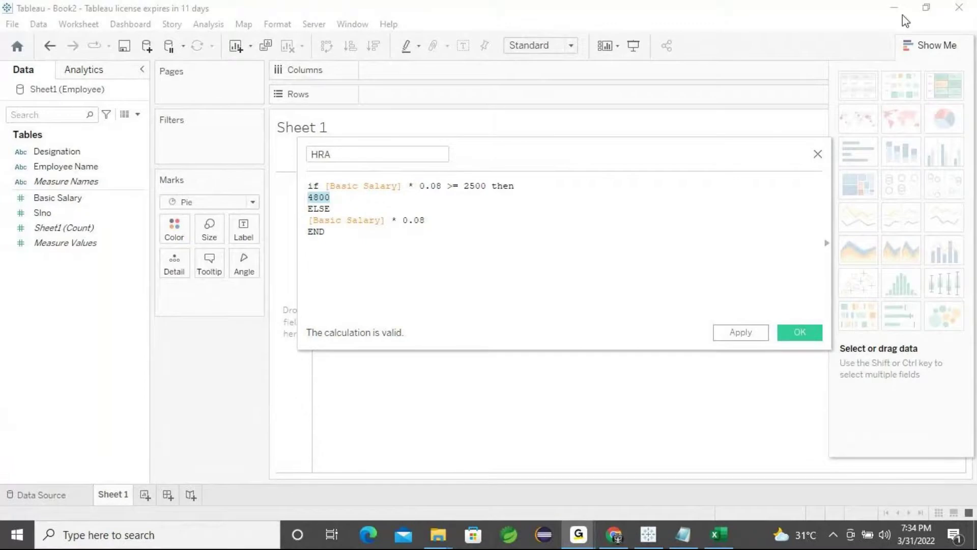
drag(415, 236, 306, 185)
key(BackSpace)
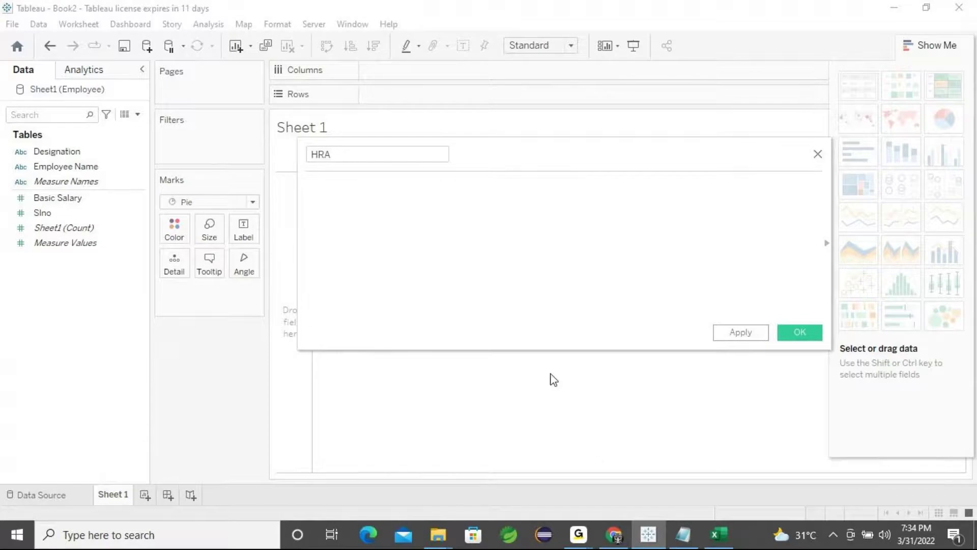
Step: Switch to Excel and clear the trial HRA values in cells E2:G5
click(719, 534)
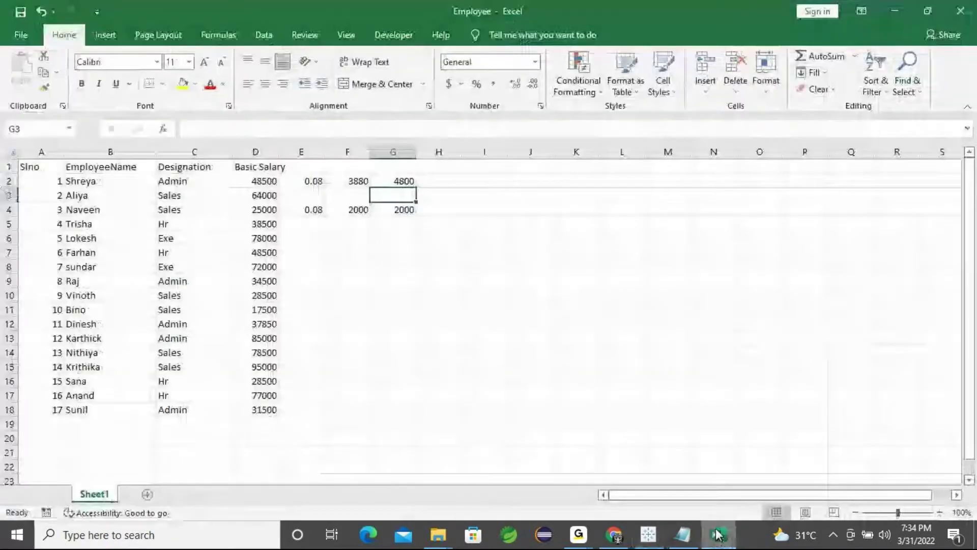
drag(312, 183, 384, 234)
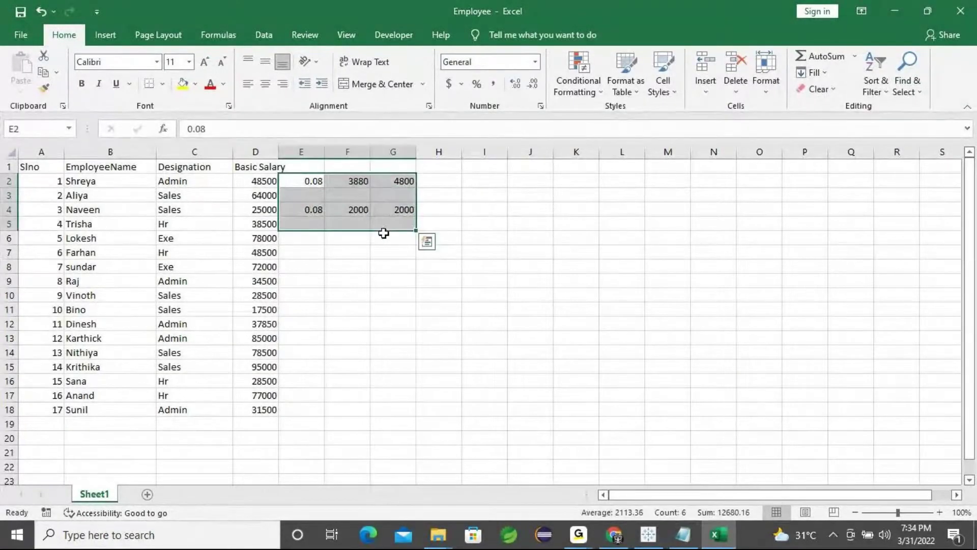
click(389, 279)
Step: Enter 0.08 in cell E2 as the HRA rate beside the first employee's basic salary
drag(89, 183, 257, 184)
click(259, 183)
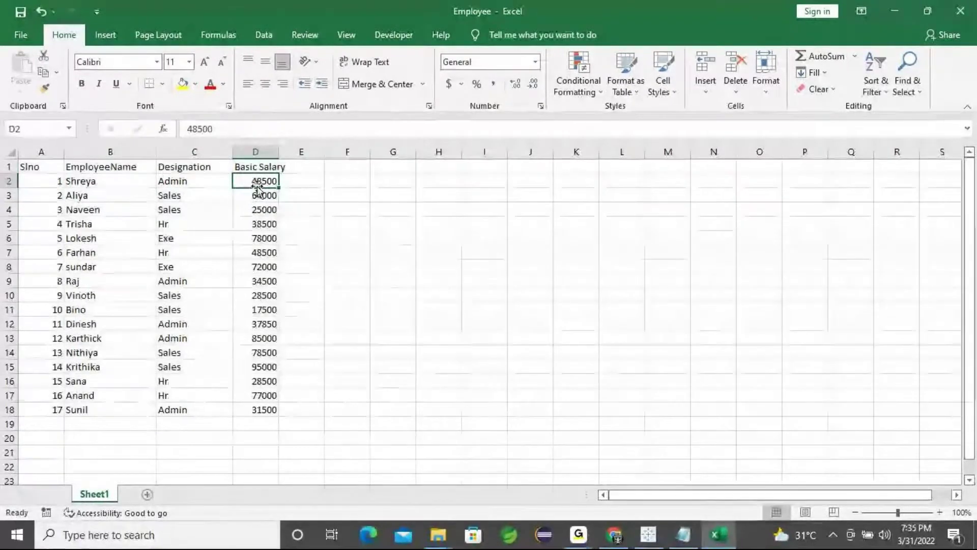
click(312, 180)
text(0.08)
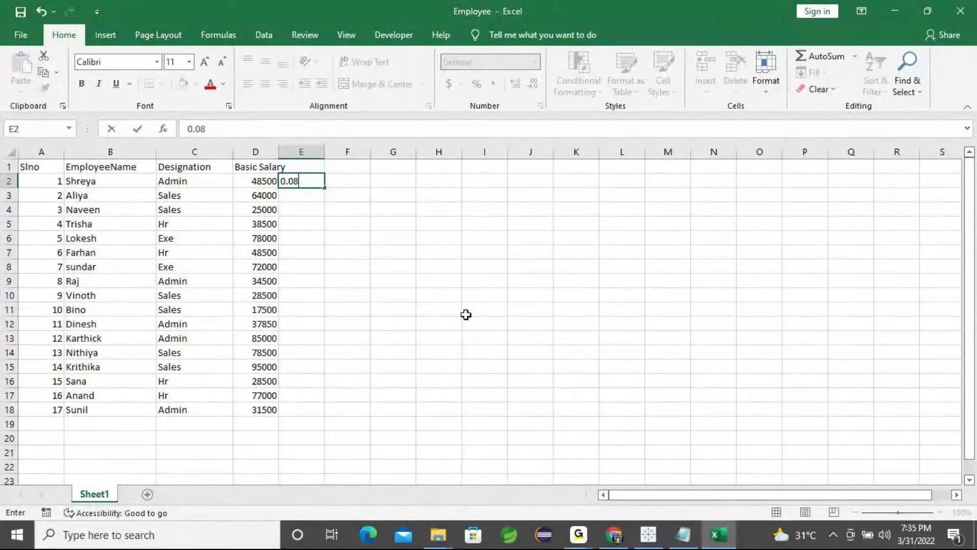
key(Tab)
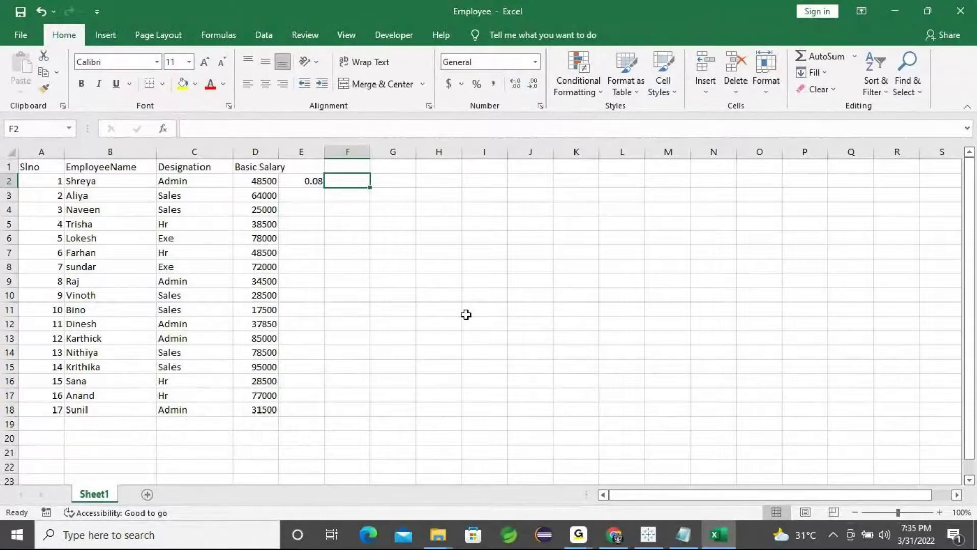
Step: Try a rate of 0.06 in cell E2, and set it back to 0.08
key(Left)
text(0.06)
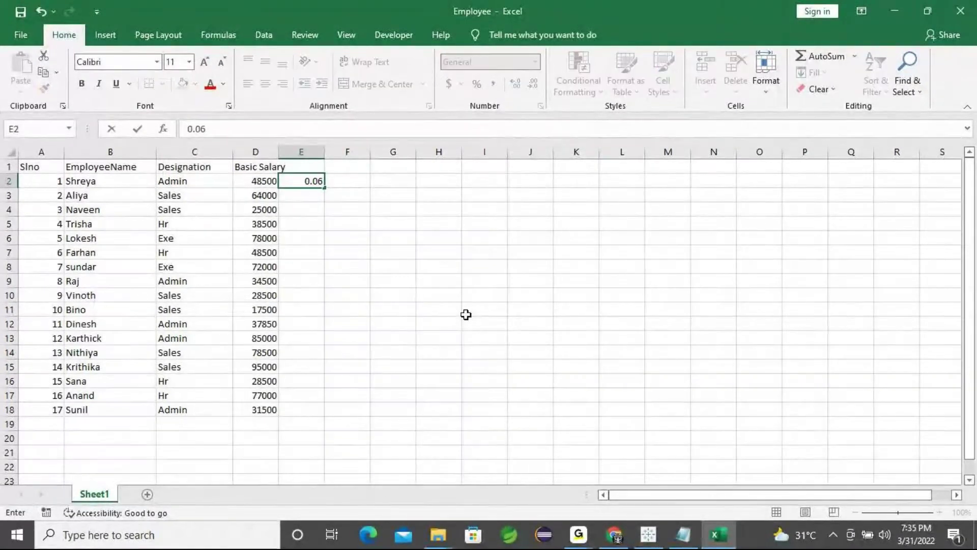
key(Return)
key(Up)
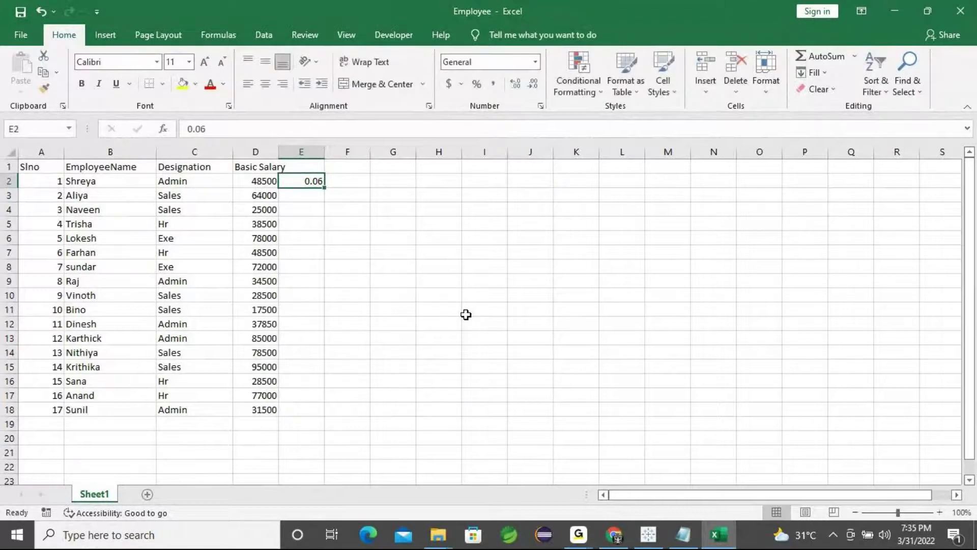
text(0.08)
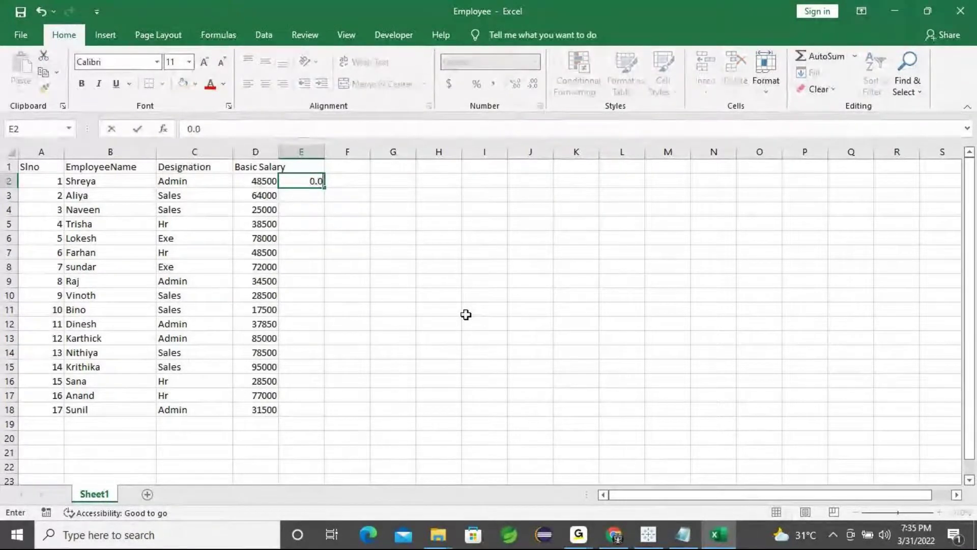
key(Tab)
key(Left)
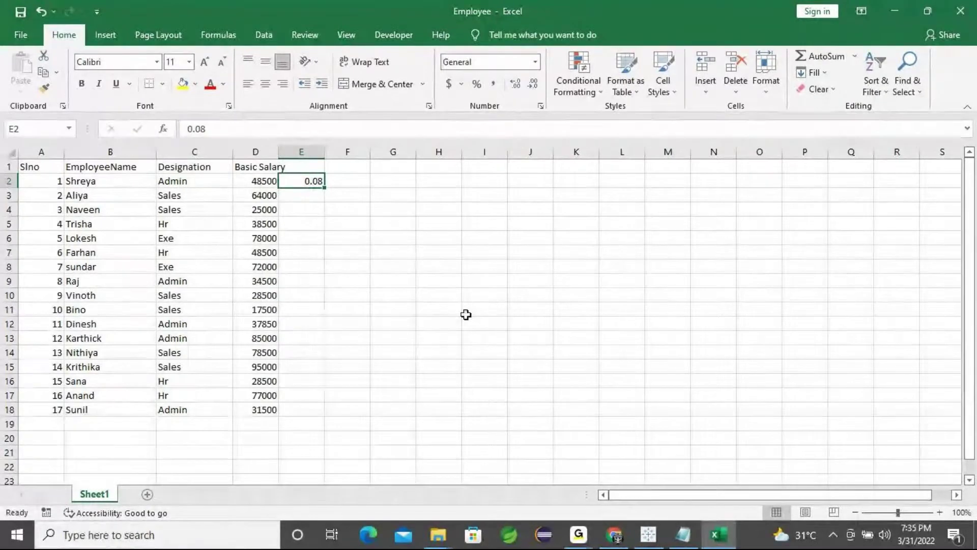
Step: Calculate the first employee's HRA amount in cell F2 with the formula =D2*E2
key(Right)
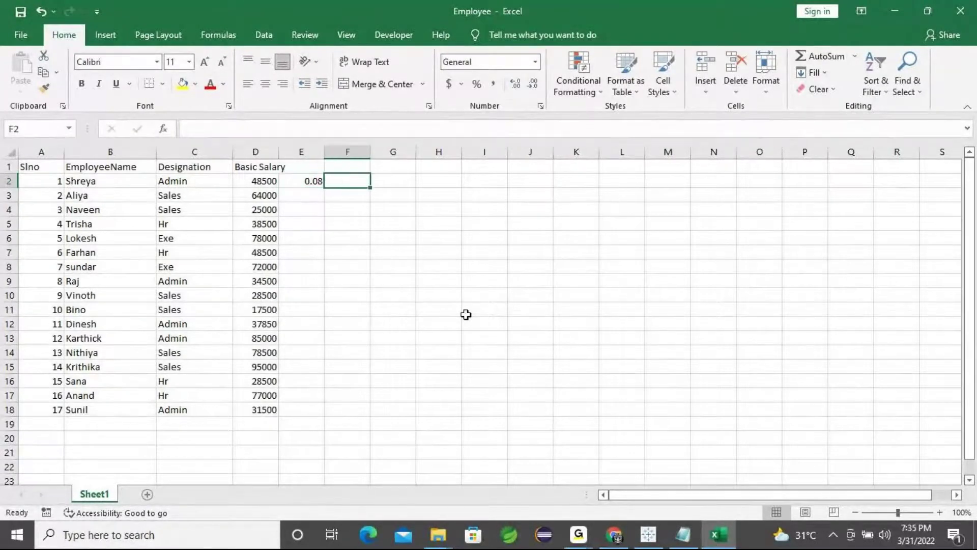
text(=)
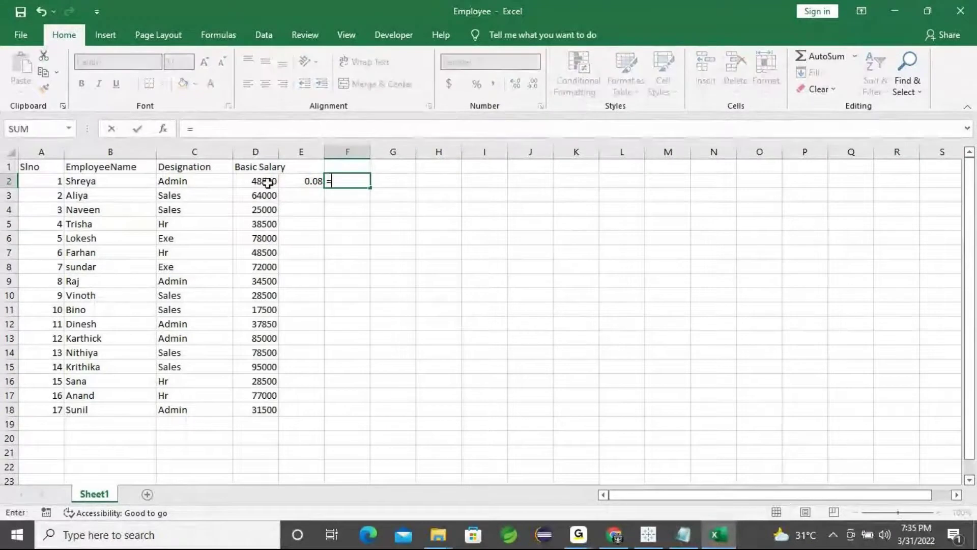
click(267, 184)
text(*)
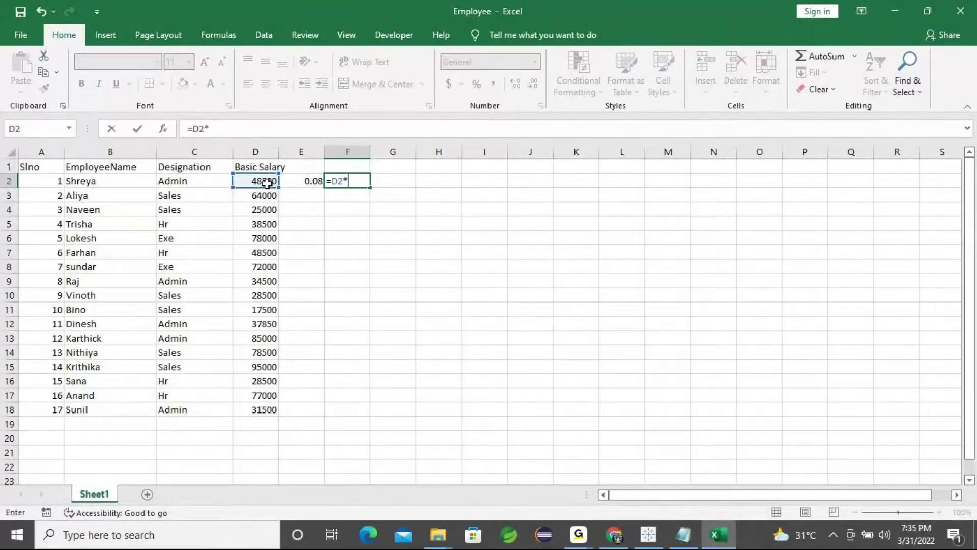
click(294, 181)
key(Return)
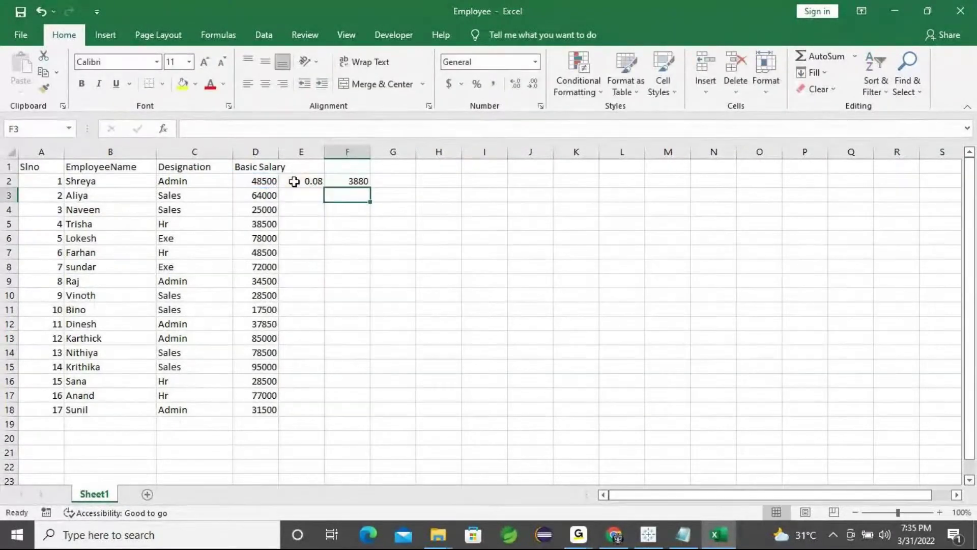
click(357, 183)
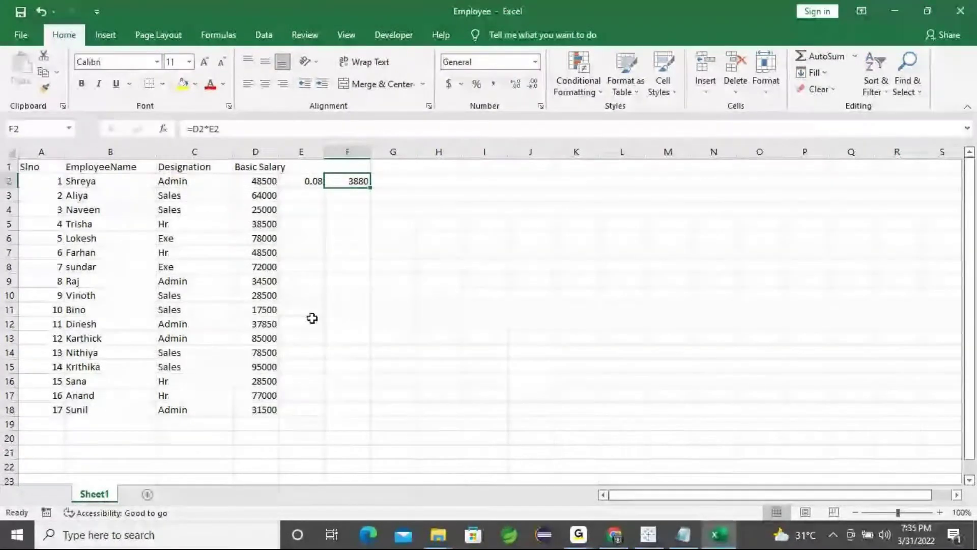
Step: Add the heading HRA in cell G1 and enter 4800 in G2 as the first employee's HRA
click(397, 165)
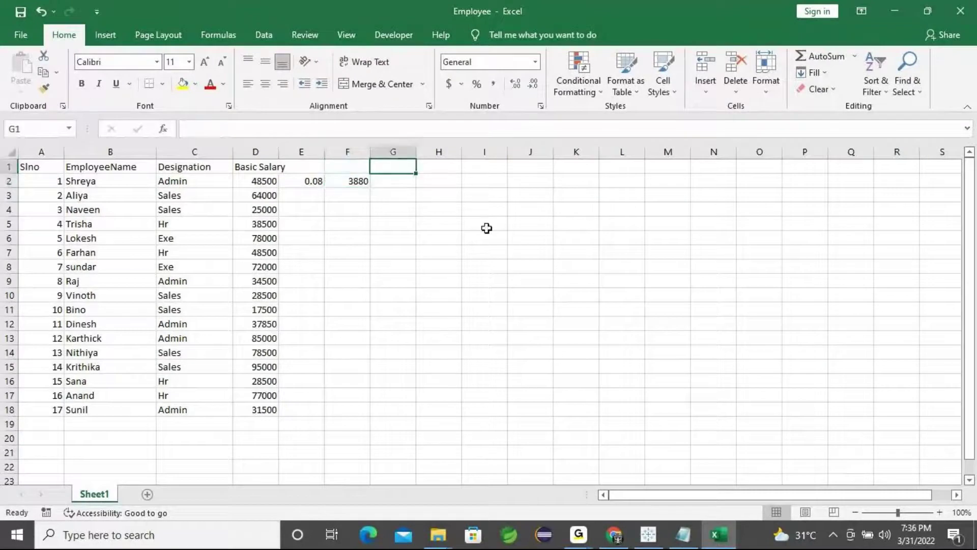
text(HRA)
key(Return)
text(4800)
key(Return)
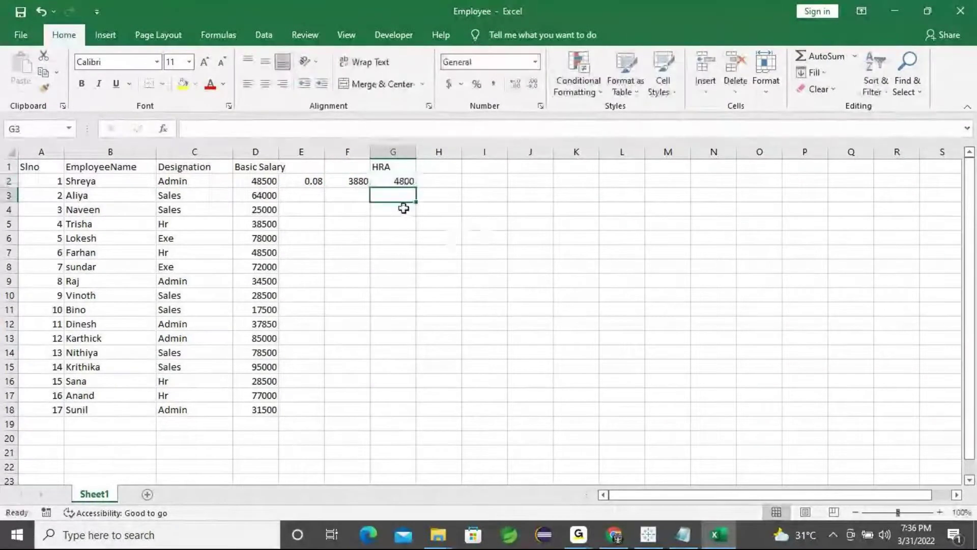
Step: Enter the rate 0.08 in cell E3 and calculate the second employee's amount in F3 with =D3*E3
click(303, 197)
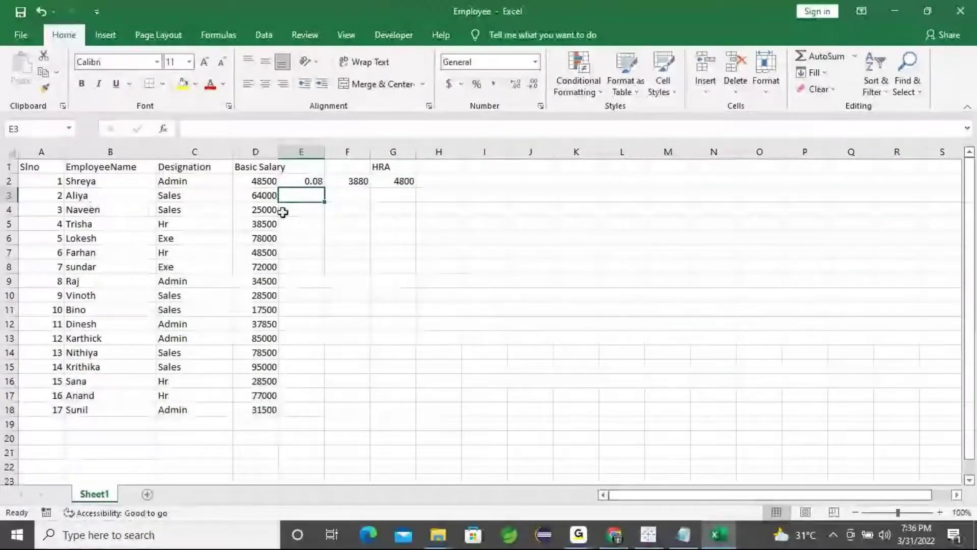
text(0.08)
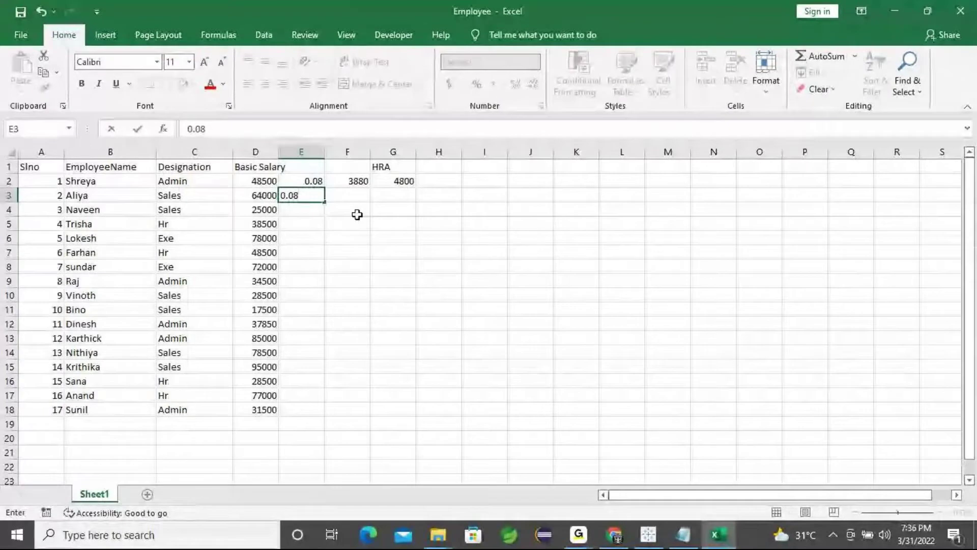
key(Tab)
text(=)
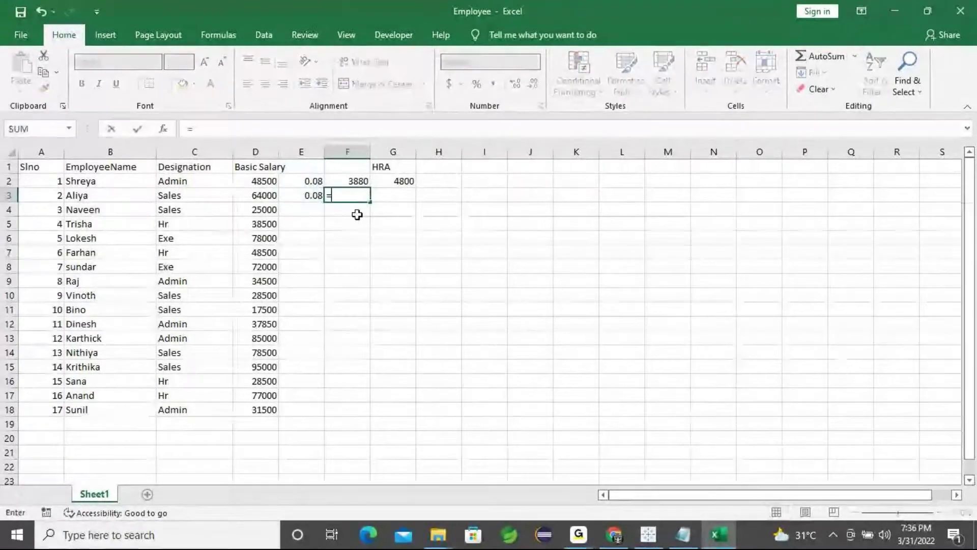
click(271, 195)
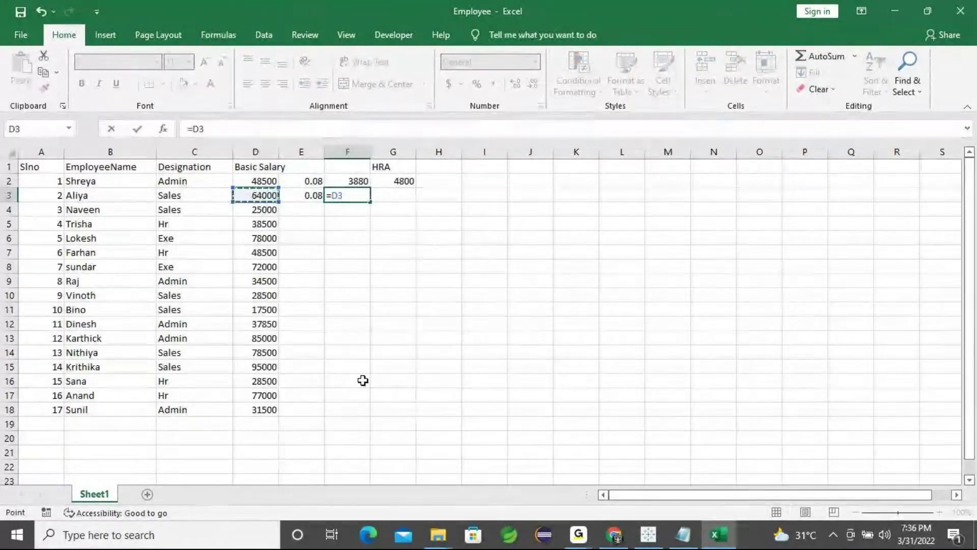
text(*)
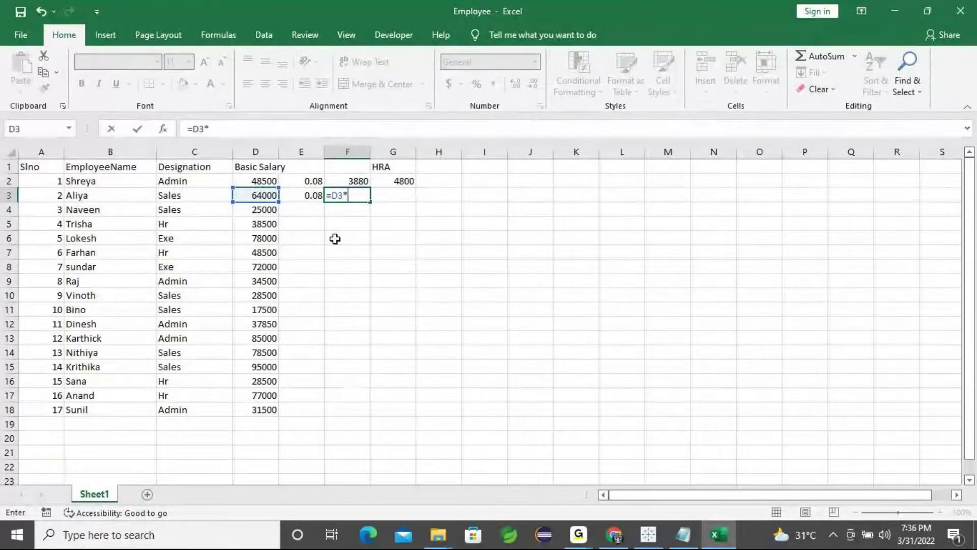
click(301, 195)
key(Return)
key(Up)
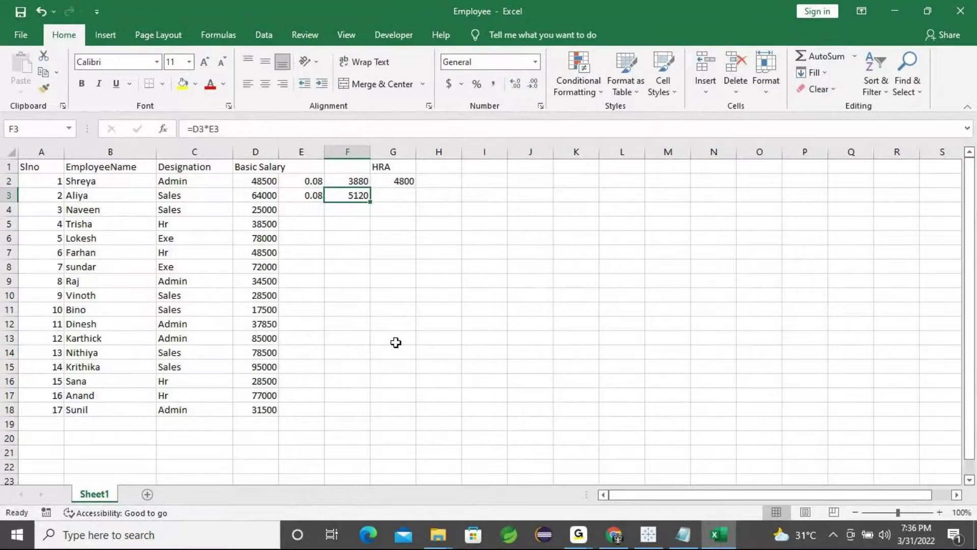
Step: Enter 4800 in cell G3 as the second employee's HRA
click(398, 196)
double_click(401, 198)
text(4800)
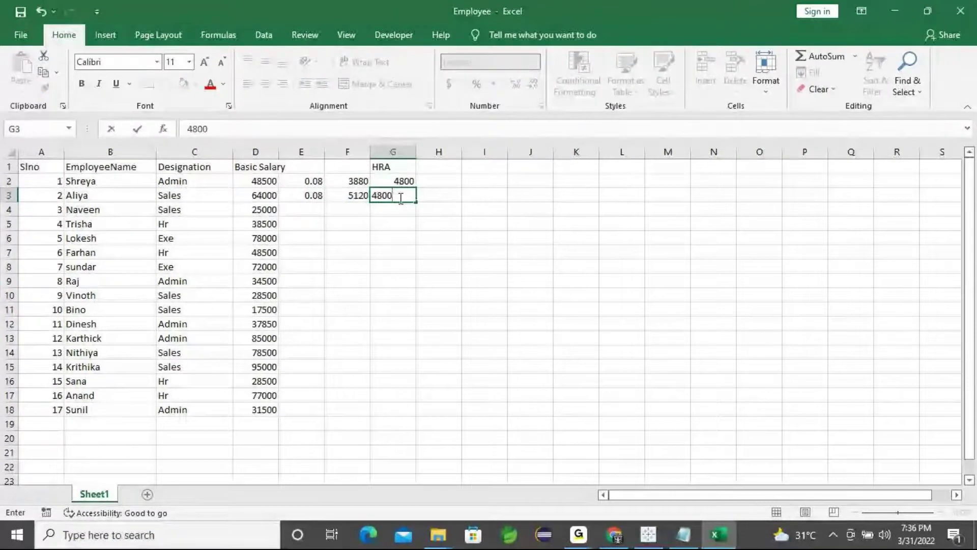
key(Return)
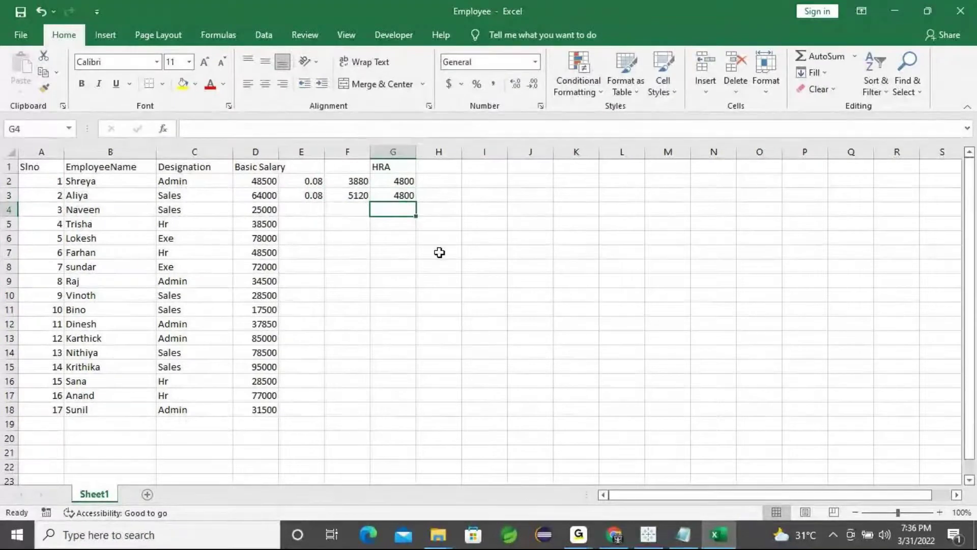
Step: Enter the rate 0.08 in cell E4 and calculate the third employee's amount in F4 with =D4*E4
click(301, 208)
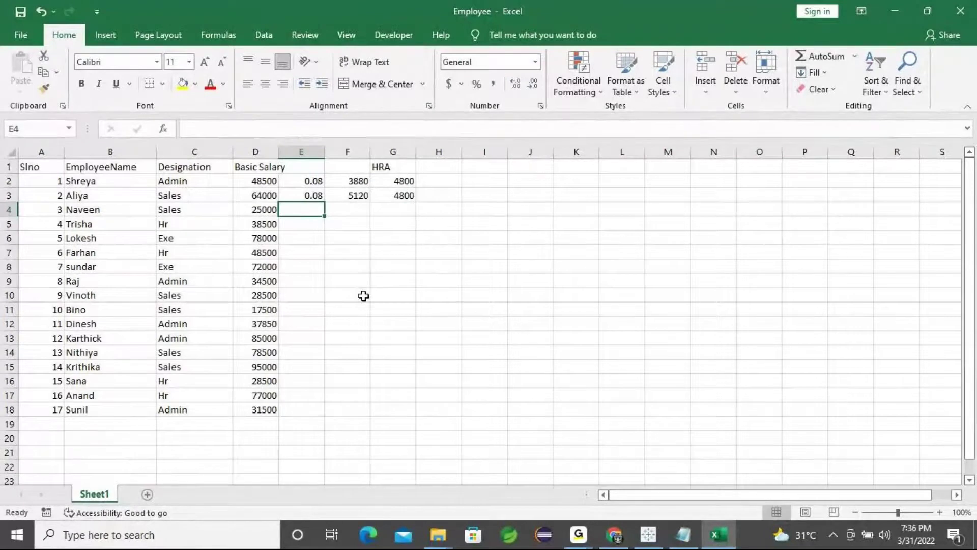
text(0.08)
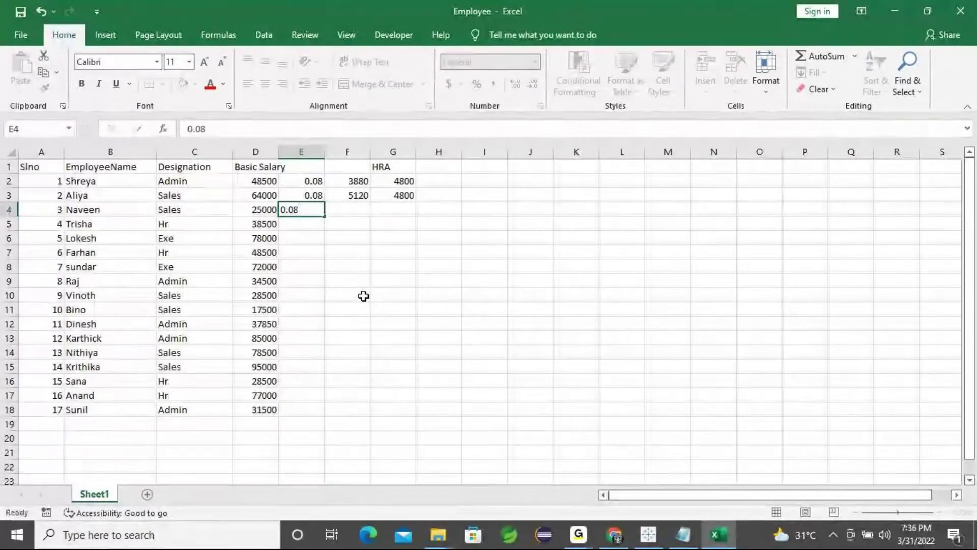
key(Tab)
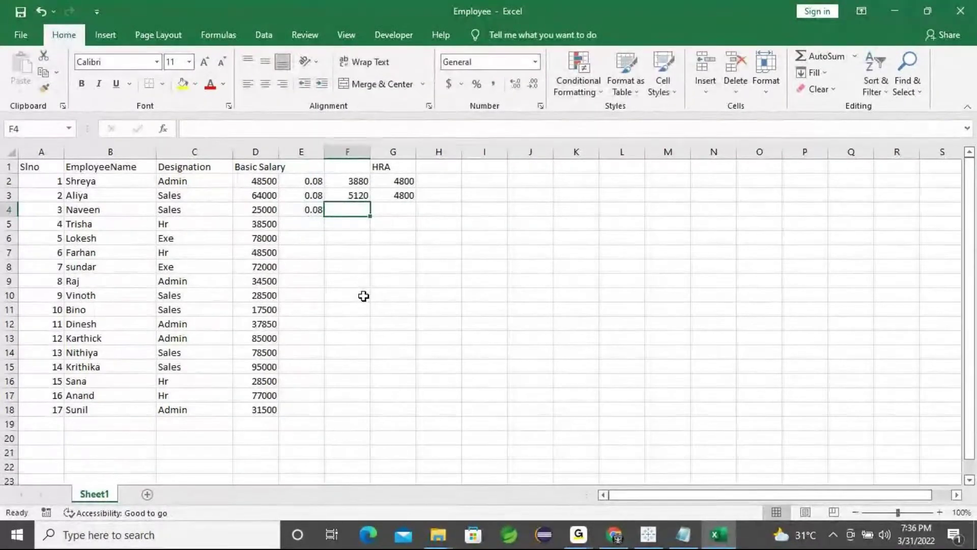
text(=)
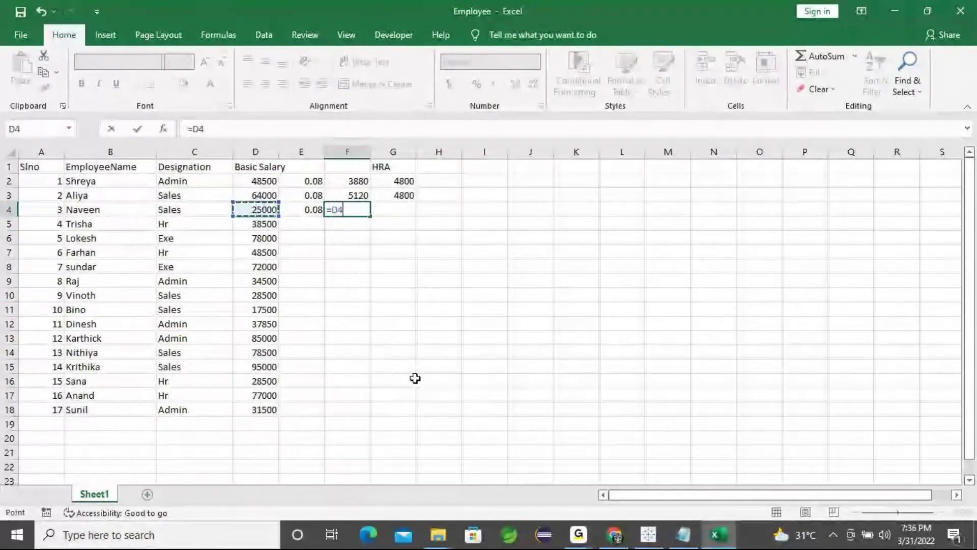
text(*)
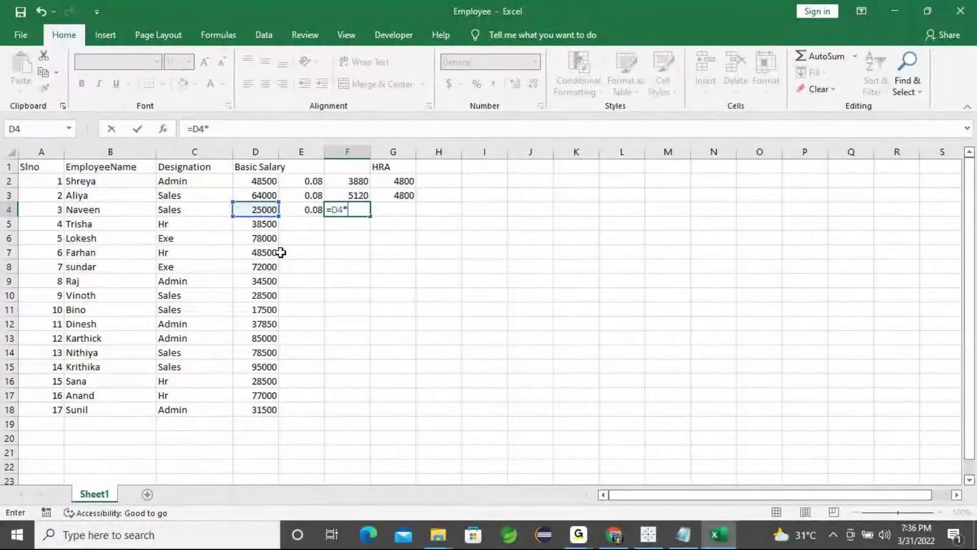
click(305, 211)
key(Return)
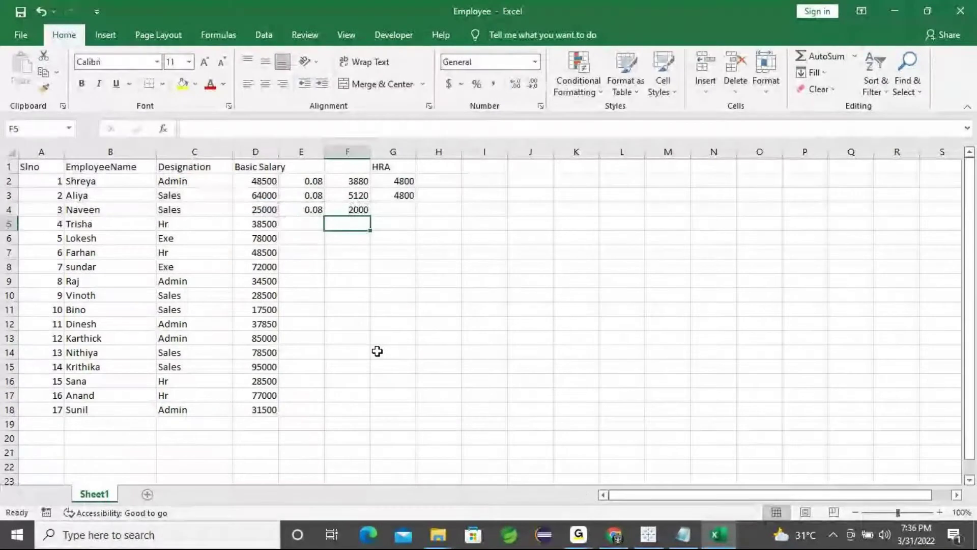
Step: Enter 2000 in cell G4 as the third employee's HRA
key(Up)
key(Right)
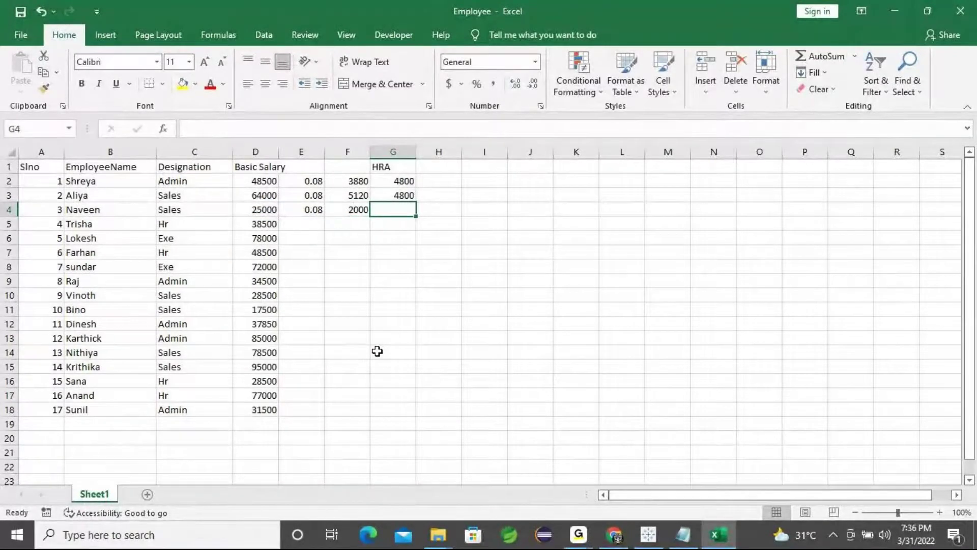
text(200)
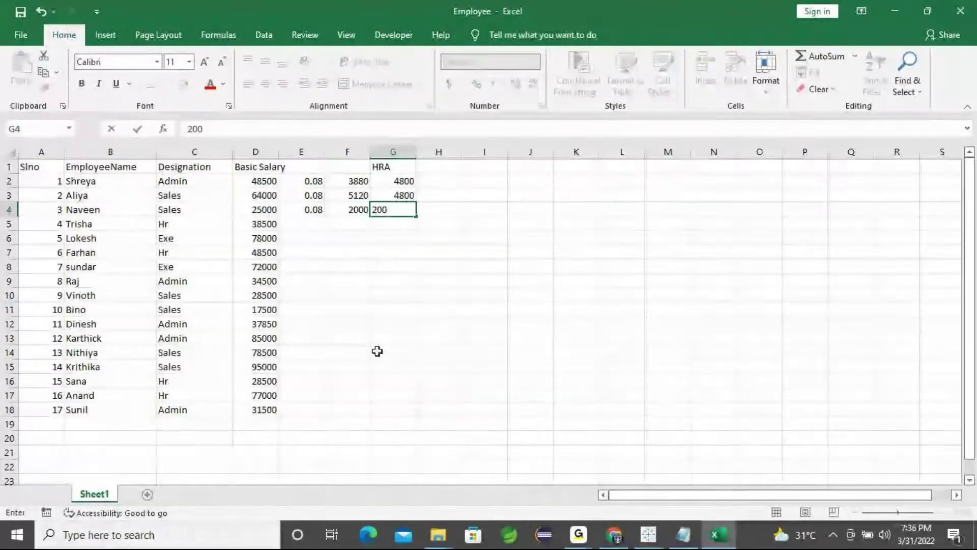
text(0)
key(Return)
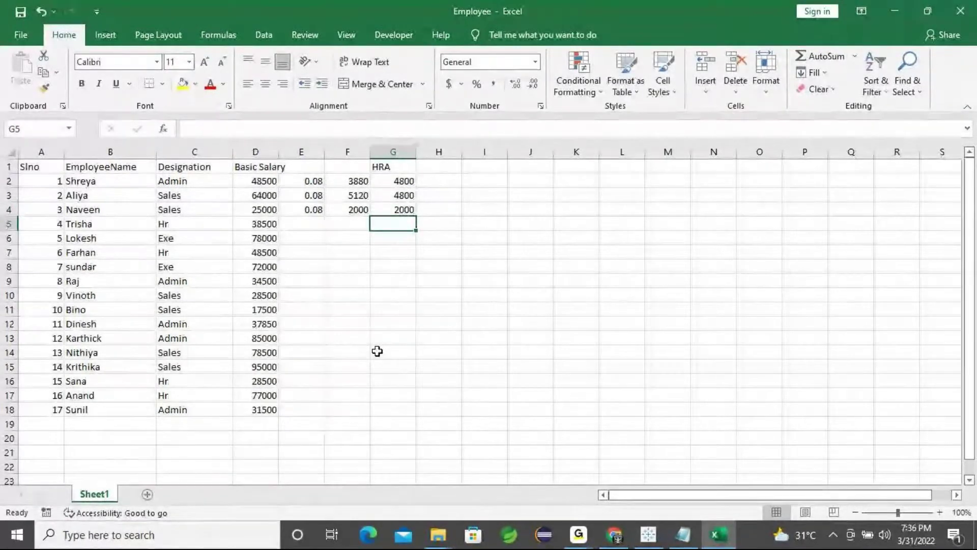
Step: Switch to Tableau and write the HRA condition if [Basic Salary] * 0.08 >= 2500 then, with 4800 as its result
click(896, 13)
text(if)
drag(61, 199, 441, 199)
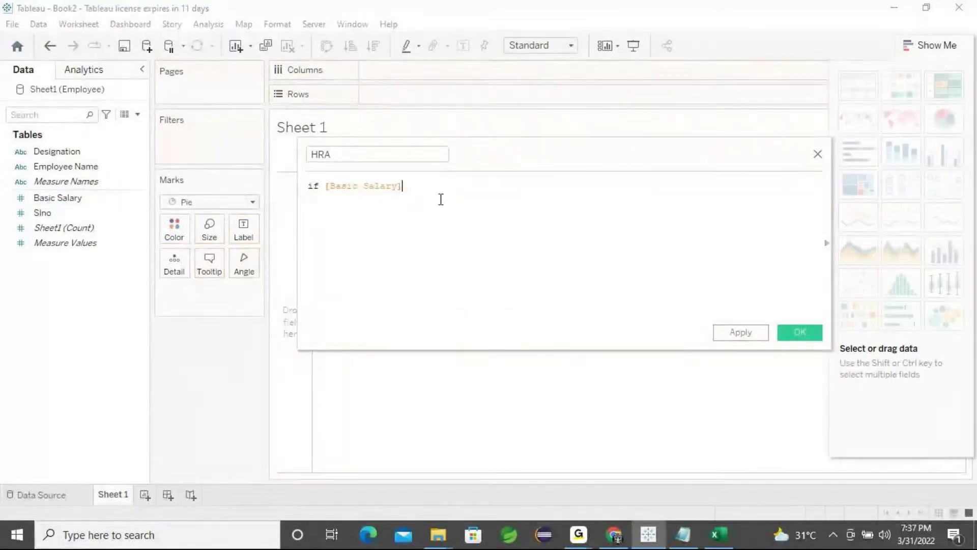
text(* 0.08 >= 2500 then)
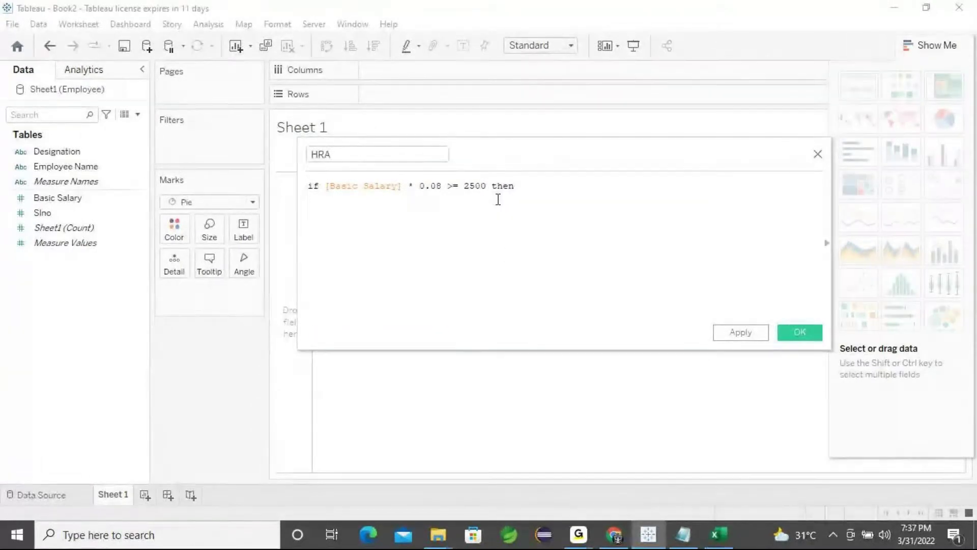
key(Return)
text(4800)
key(Return)
Step: Add an ELSE branch to the HRA formula that returns [Basic Salary]*0.08
text(ELSE)
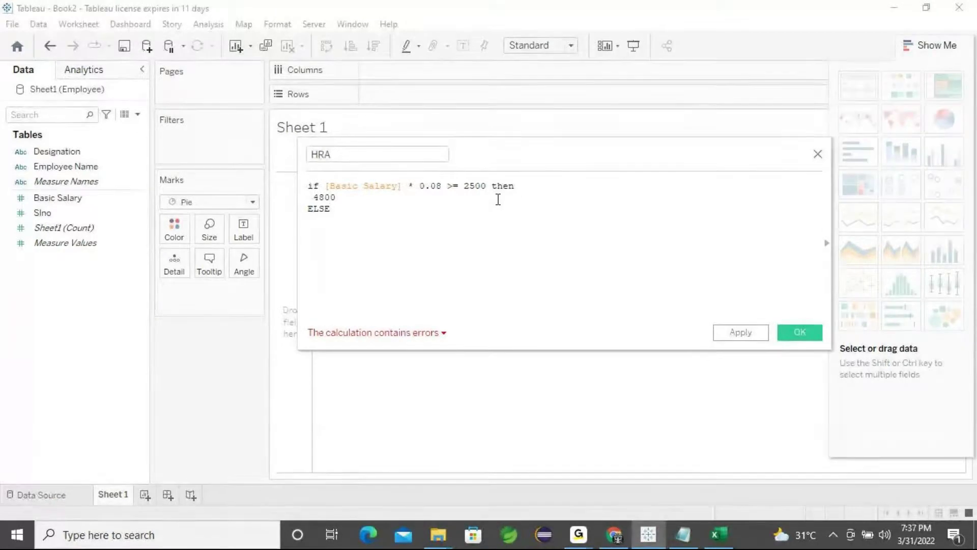
key(Return)
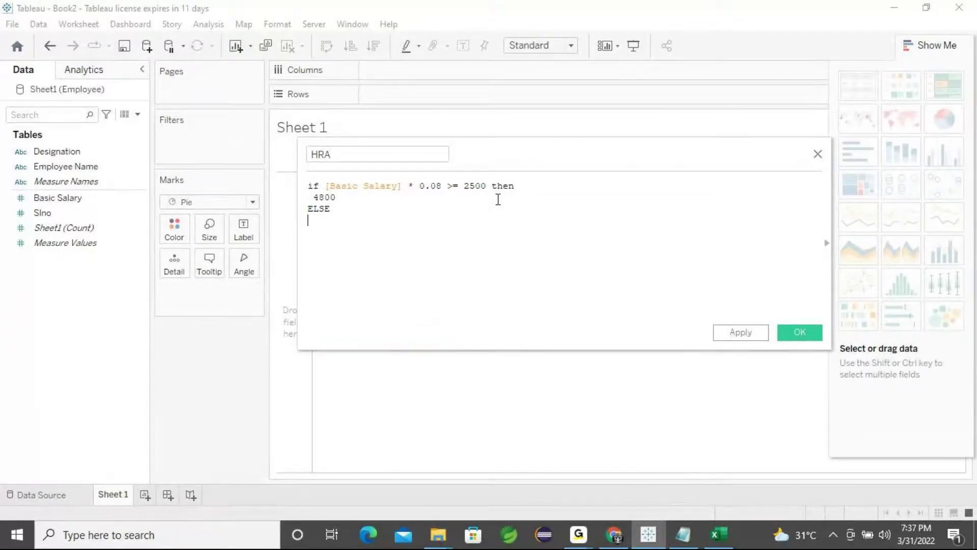
drag(57, 198, 360, 258)
text(*0.08)
Step: Close the IF statement with END, and apply and save the HRA calculated field
key(Return)
text(end)
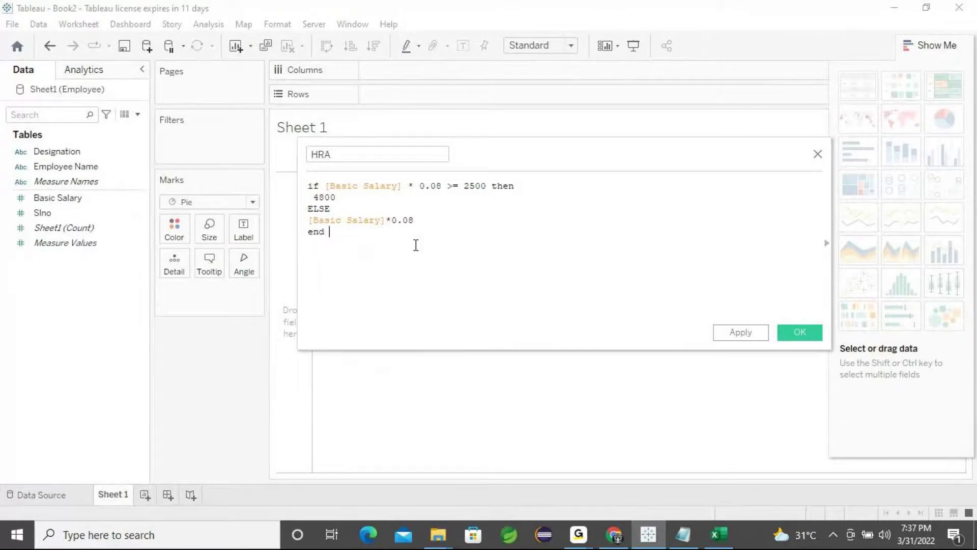
key(Return)
key(BackSpace)
key(BackSpace)
key(BackSpace)
key(BackSpace)
key(BackSpace)
text(en)
key(Return)
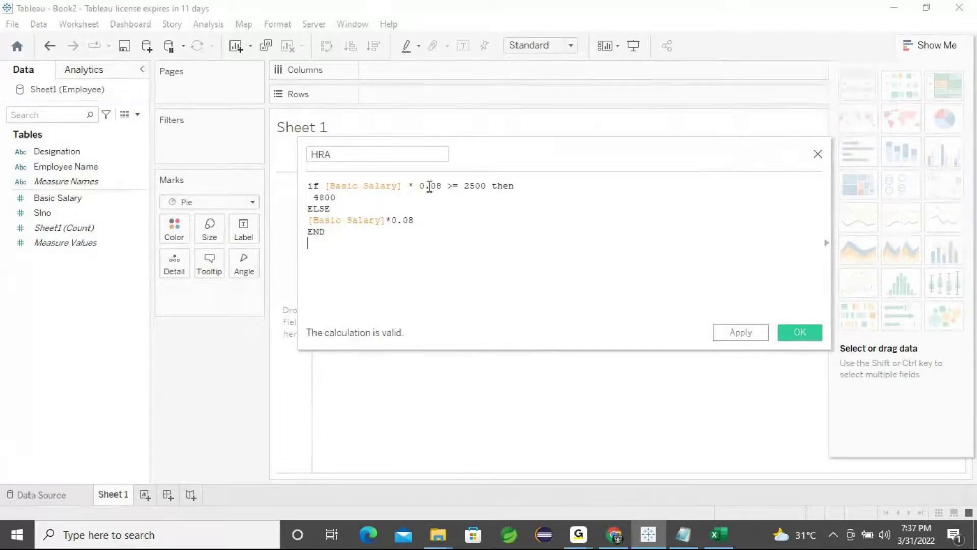
key(Return)
click(747, 337)
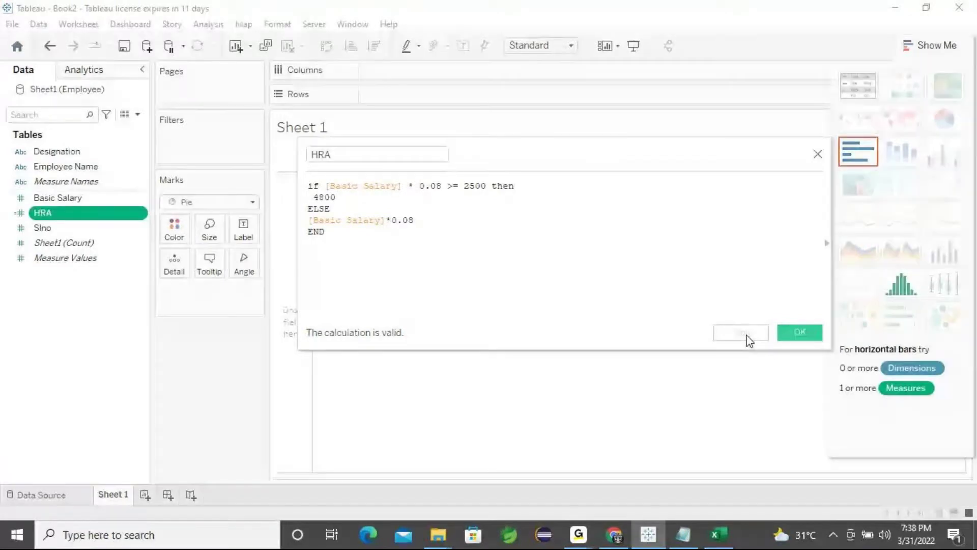
click(797, 335)
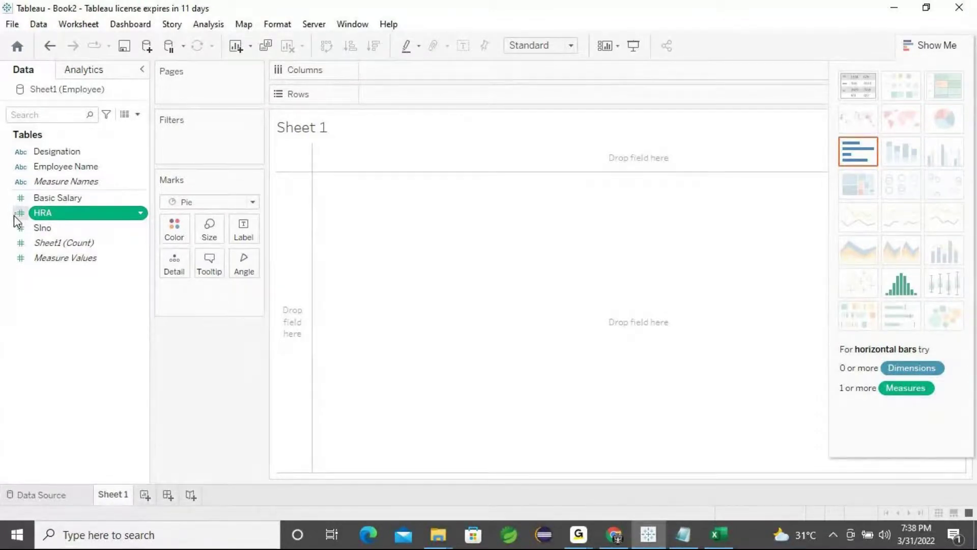
Step: Reopen the HRA calculated field to review its IF ELSE formula and close the editor
right_click(86, 215)
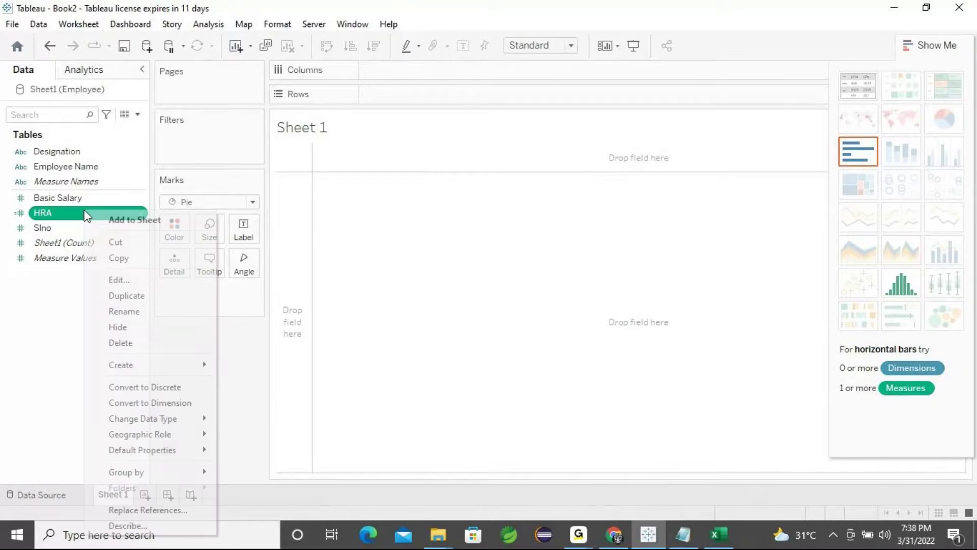
click(124, 279)
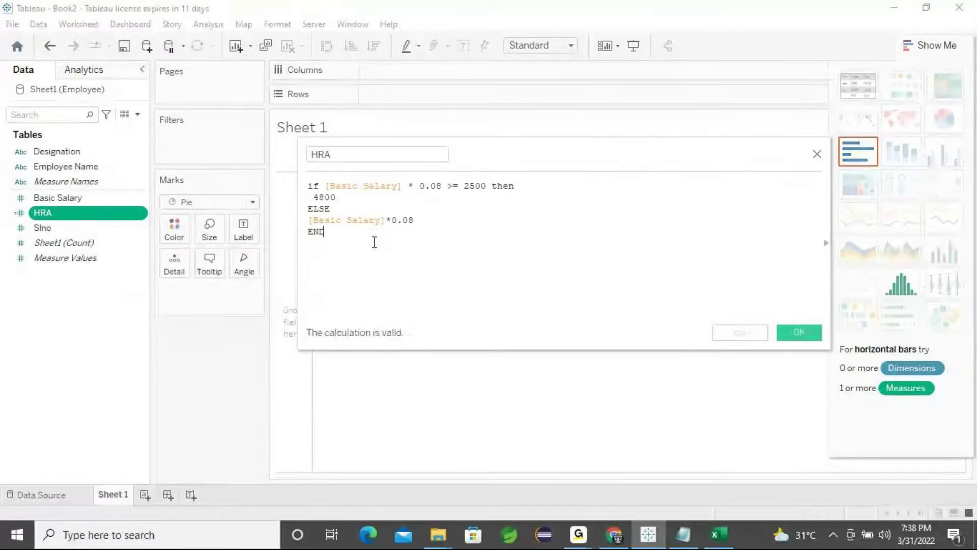
drag(373, 242, 309, 187)
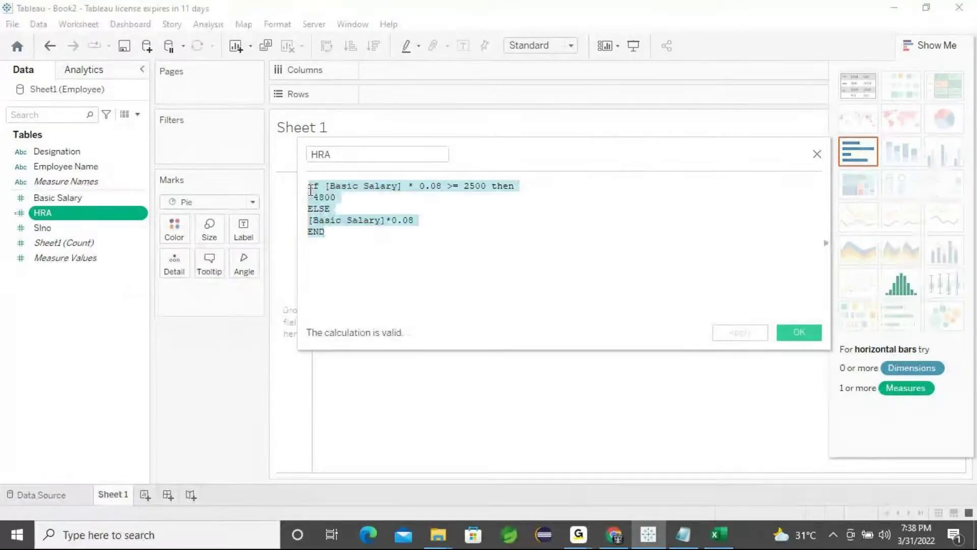
click(397, 255)
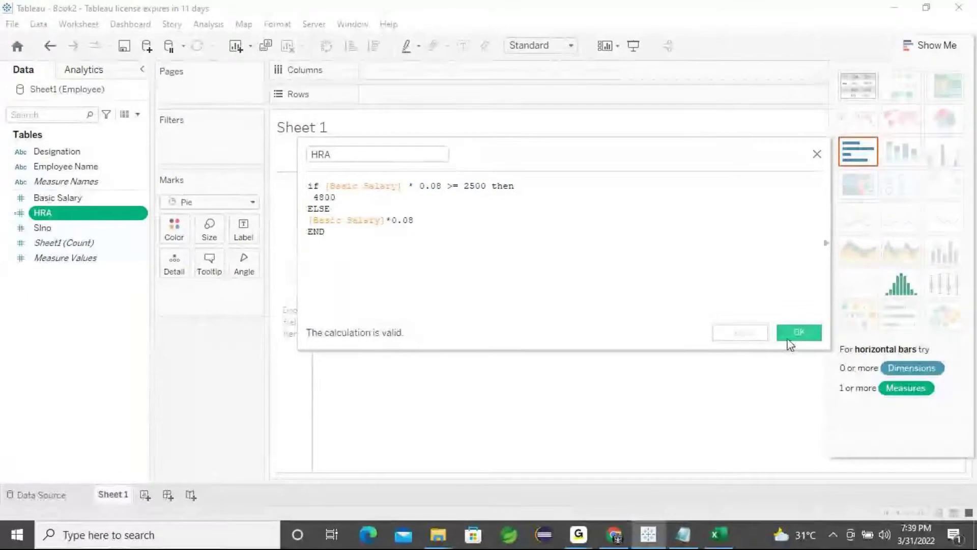
click(799, 331)
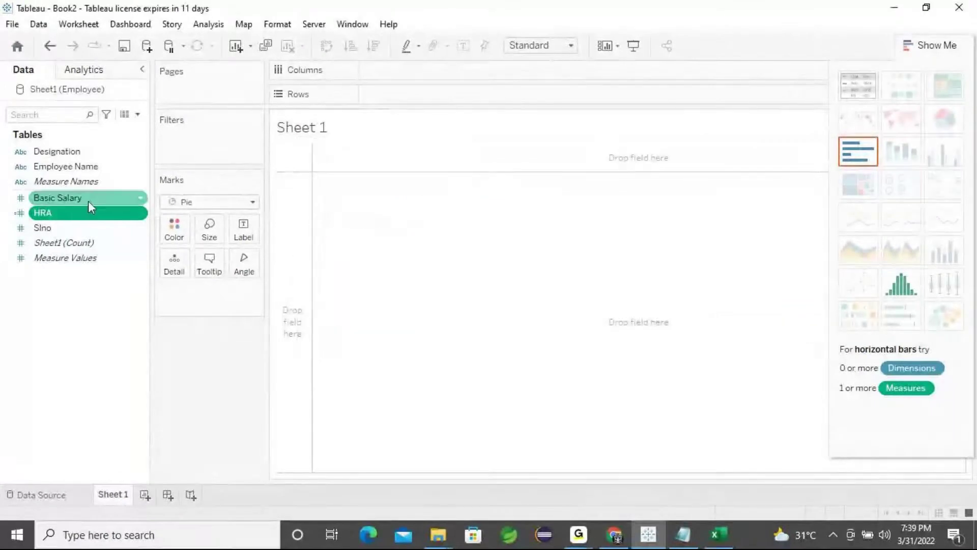
right_click(71, 217)
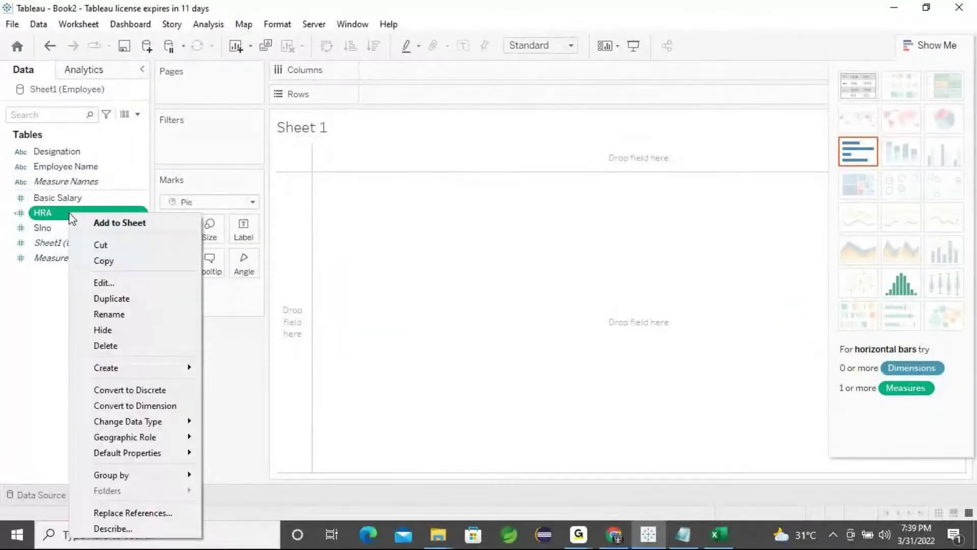
click(117, 283)
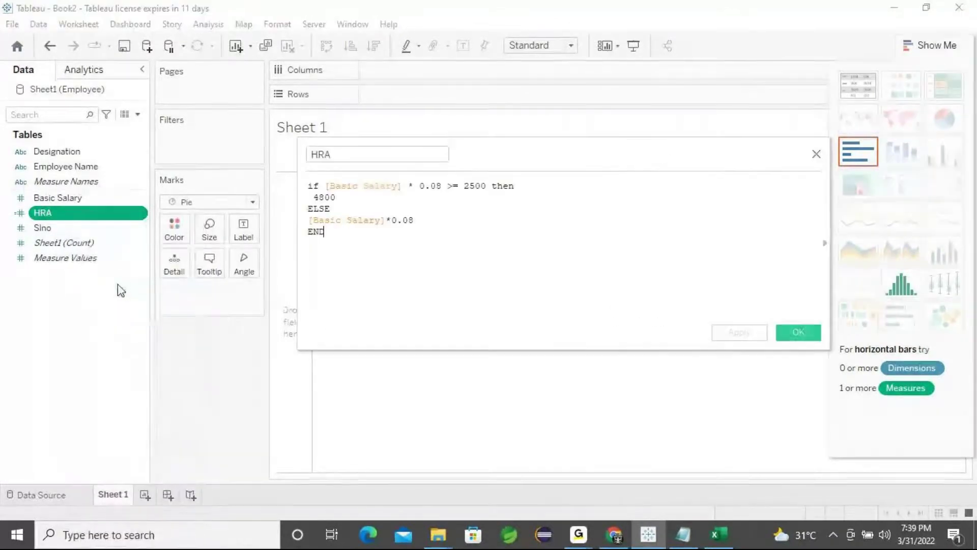
click(795, 333)
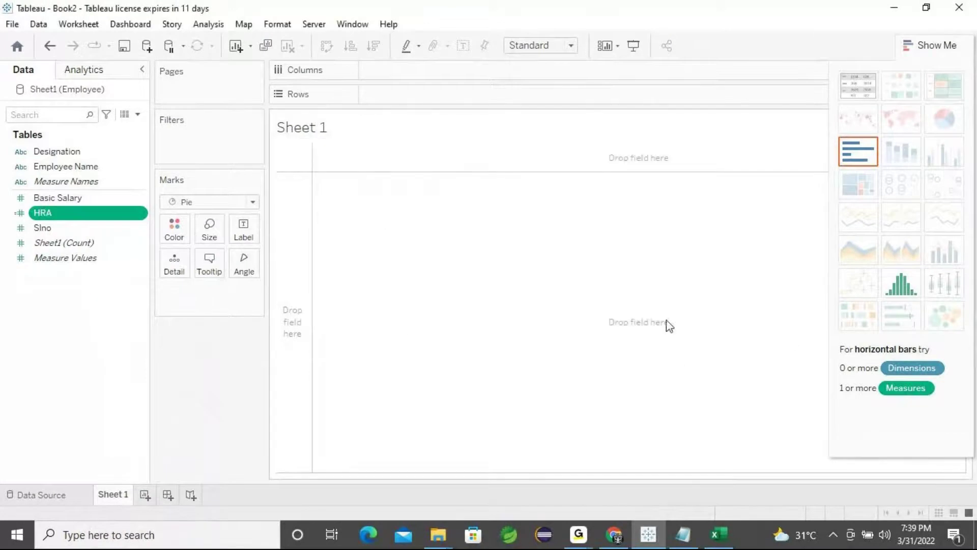
click(62, 333)
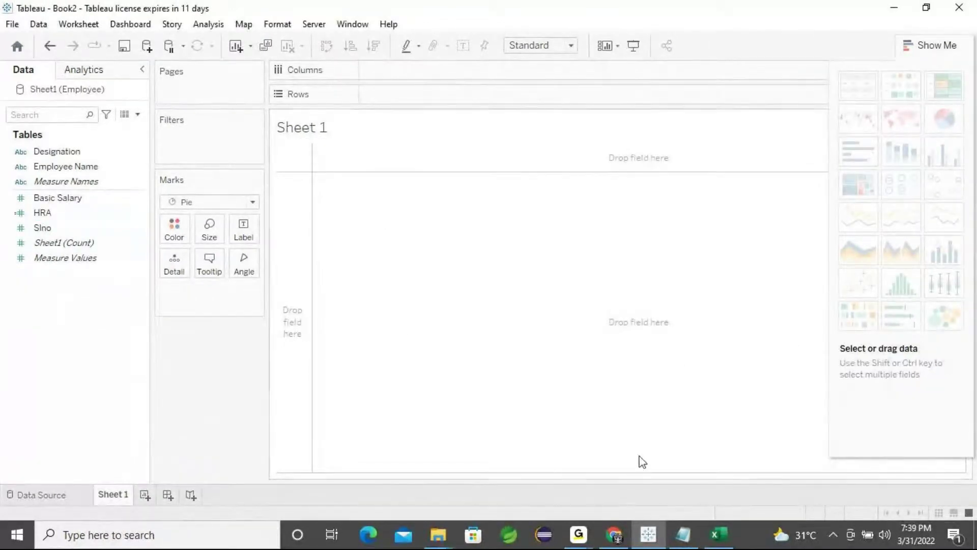
Step: Switch to the Notepad notes, highlight DA in the calculated field list and return to Tableau
click(685, 535)
scroll(54, 305, down, 5)
scroll(54, 305, up, 3)
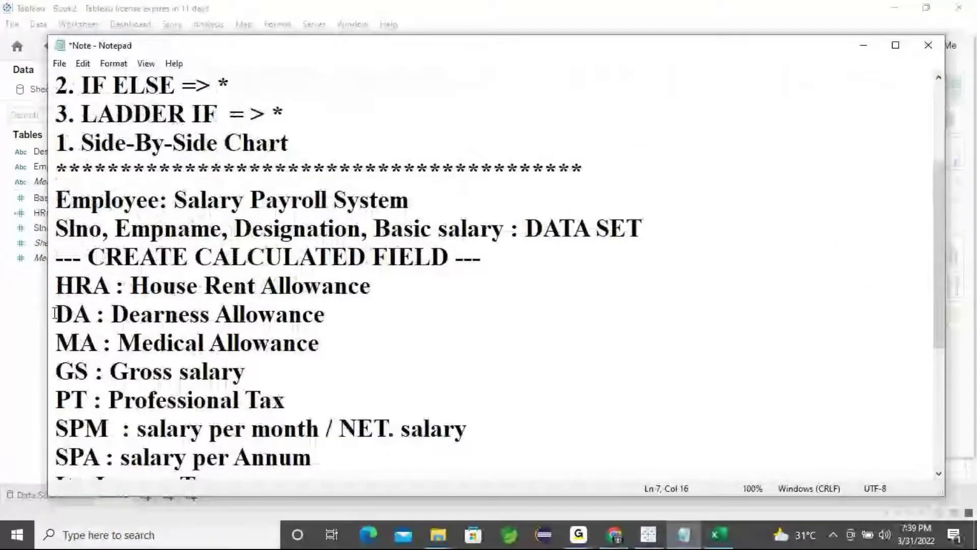
drag(55, 313, 91, 314)
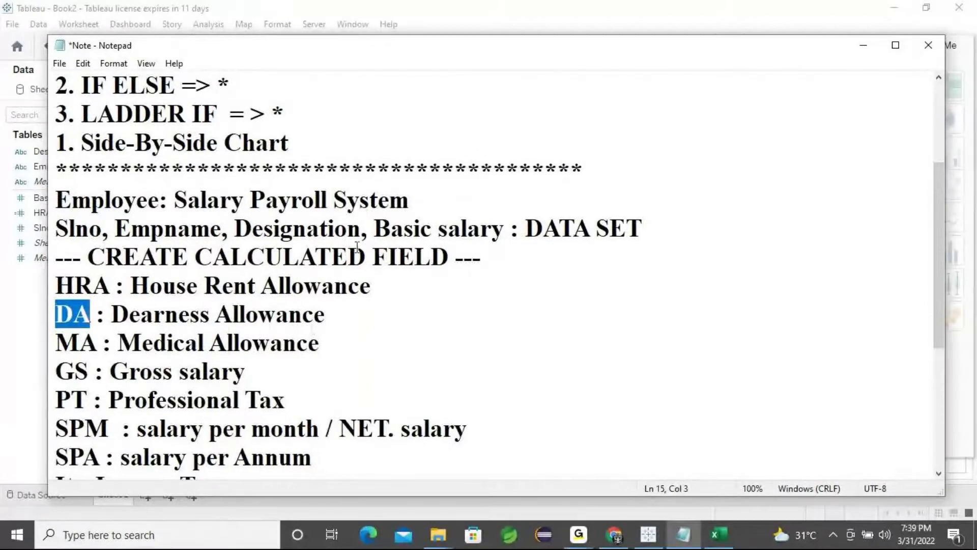
click(864, 47)
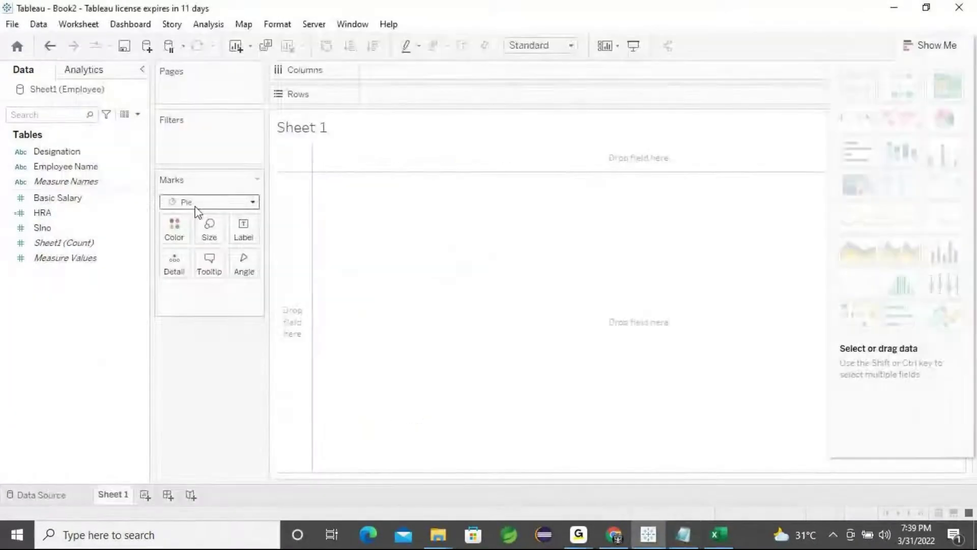
Step: Create a calculated field named DA with the formula [Basic Salary] * 0.03 and save it
right_click(54, 343)
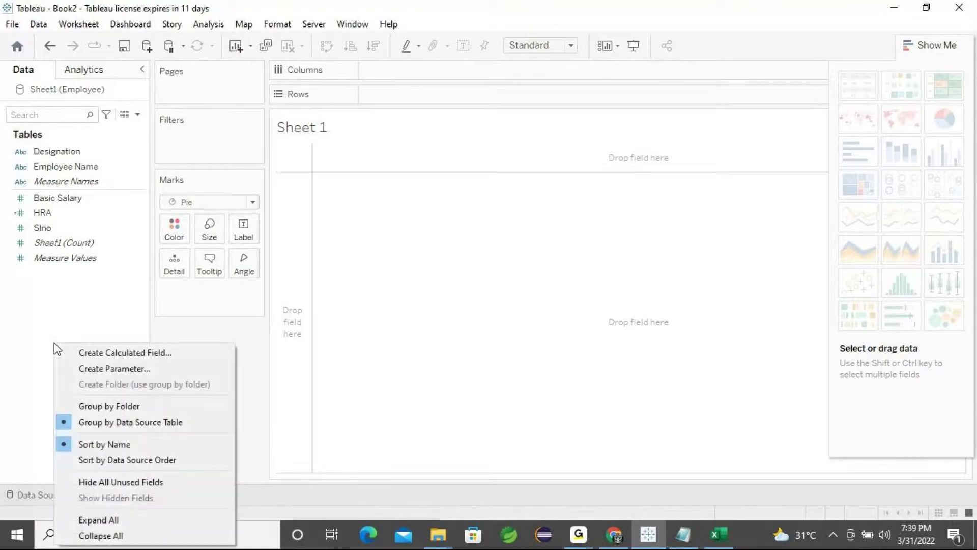
click(118, 353)
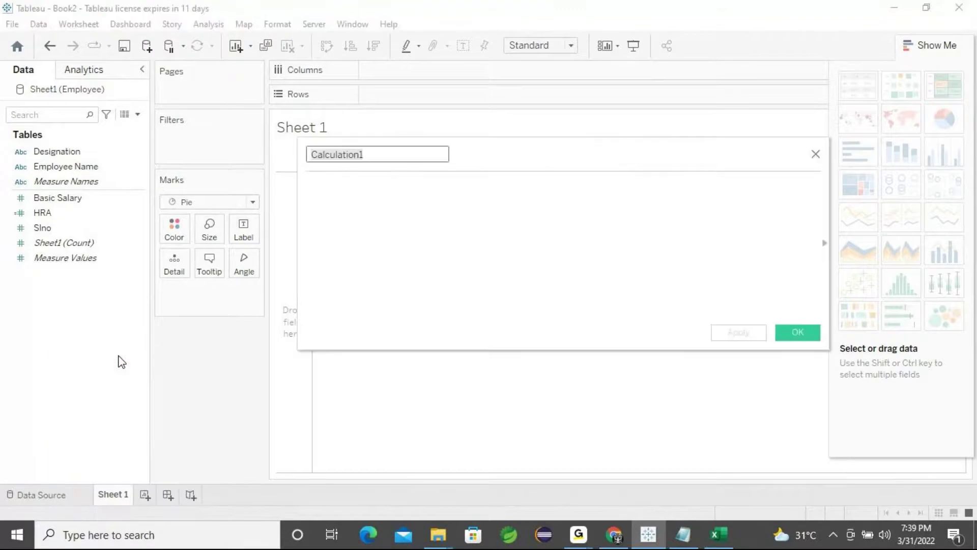
text(DA)
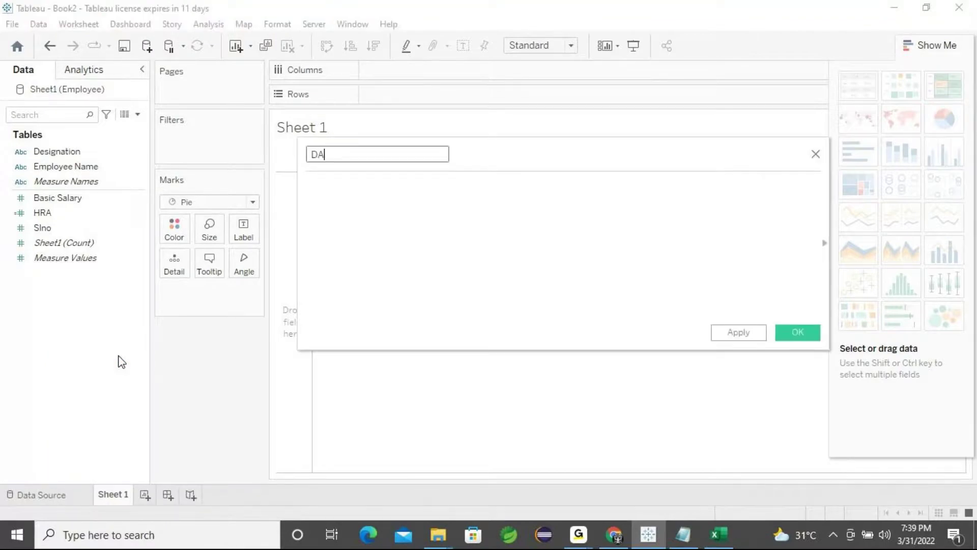
click(335, 219)
drag(70, 202, 393, 218)
text(* 0.03)
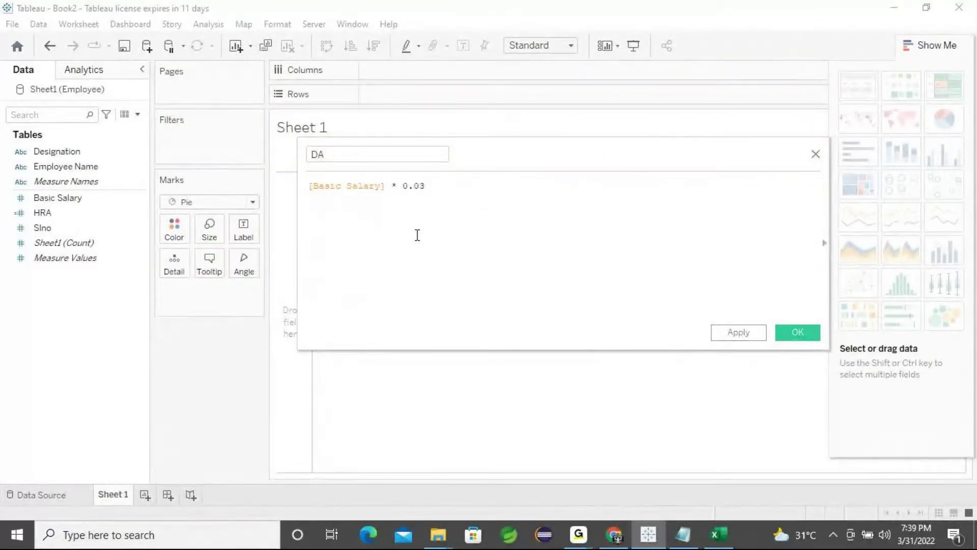
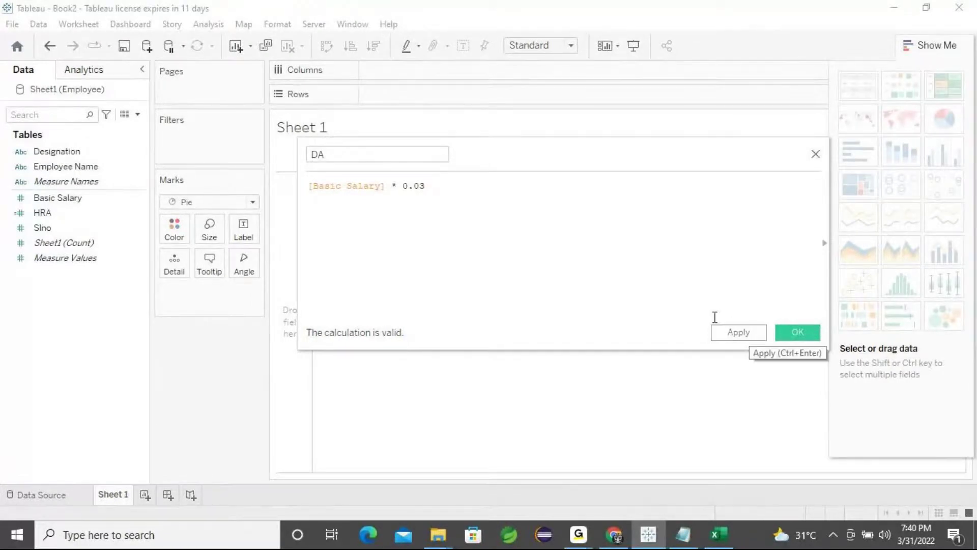
click(738, 335)
click(795, 333)
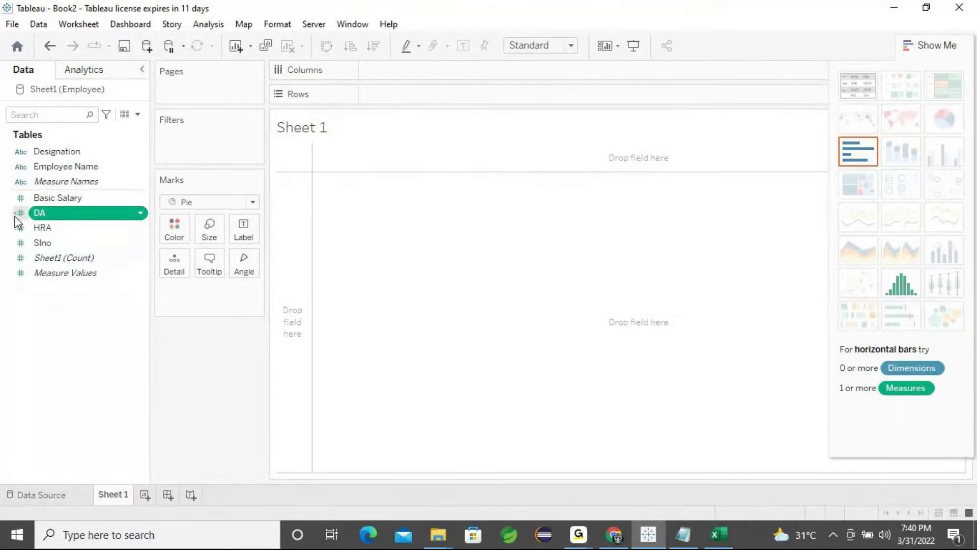
Step: Switch to the Notepad notes, highlight MA below the DA entry and return to Tableau
click(697, 531)
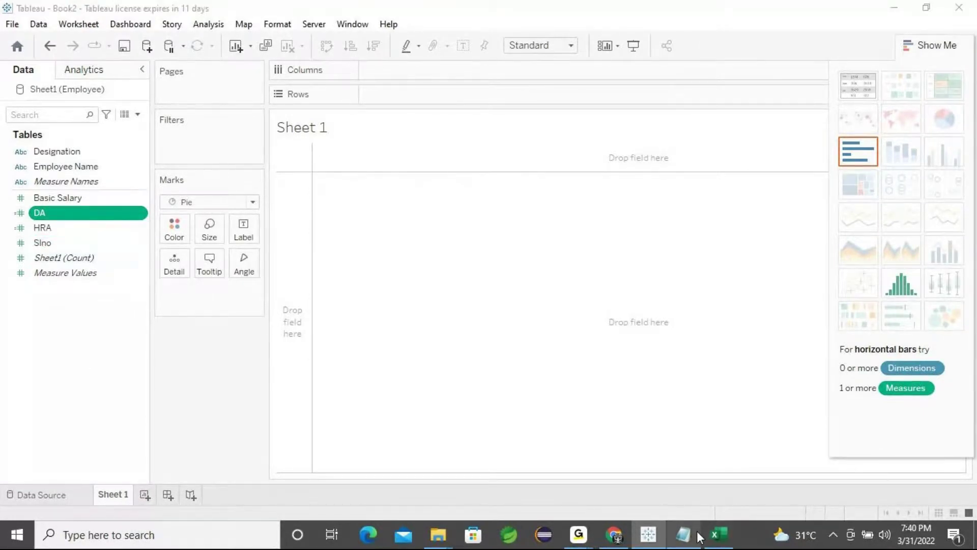
scroll(88, 183, down, 2)
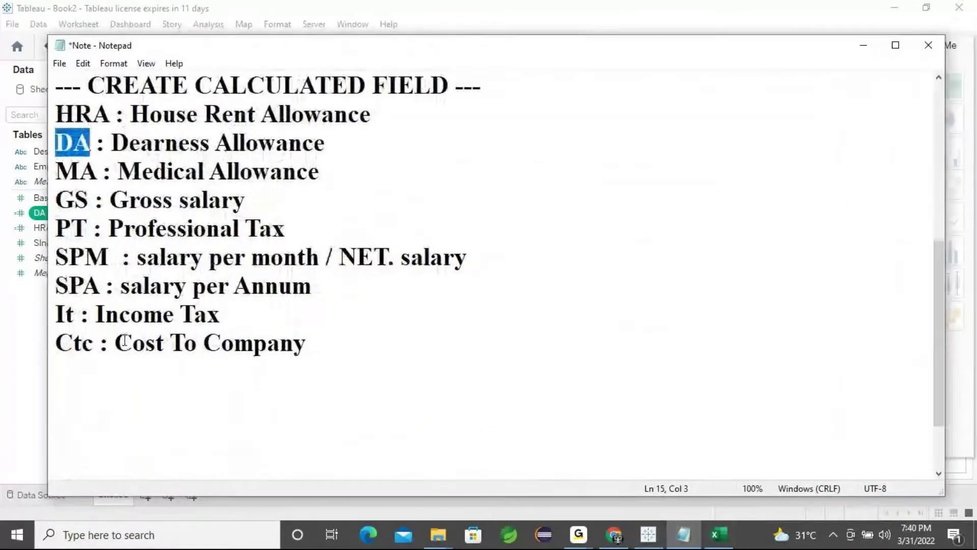
click(88, 184)
key(shift+Home)
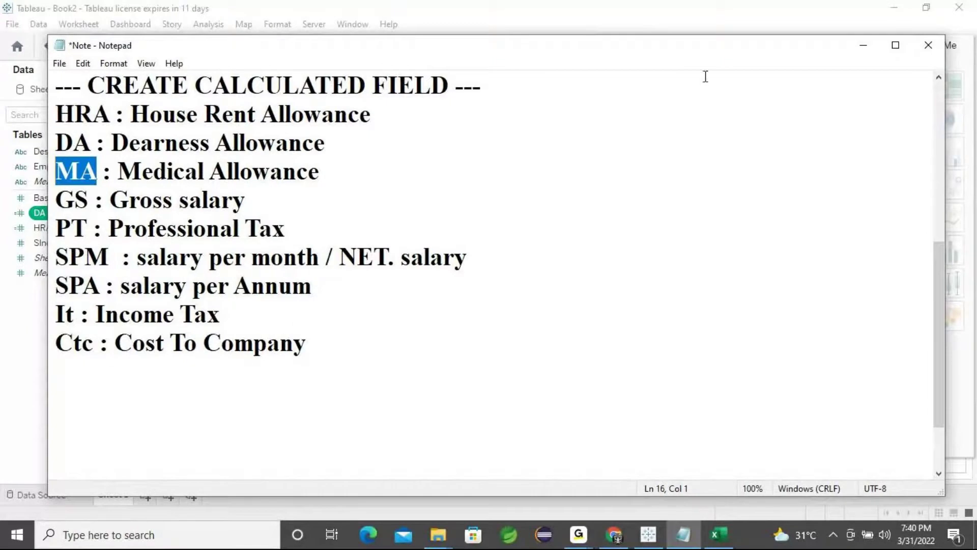
click(863, 46)
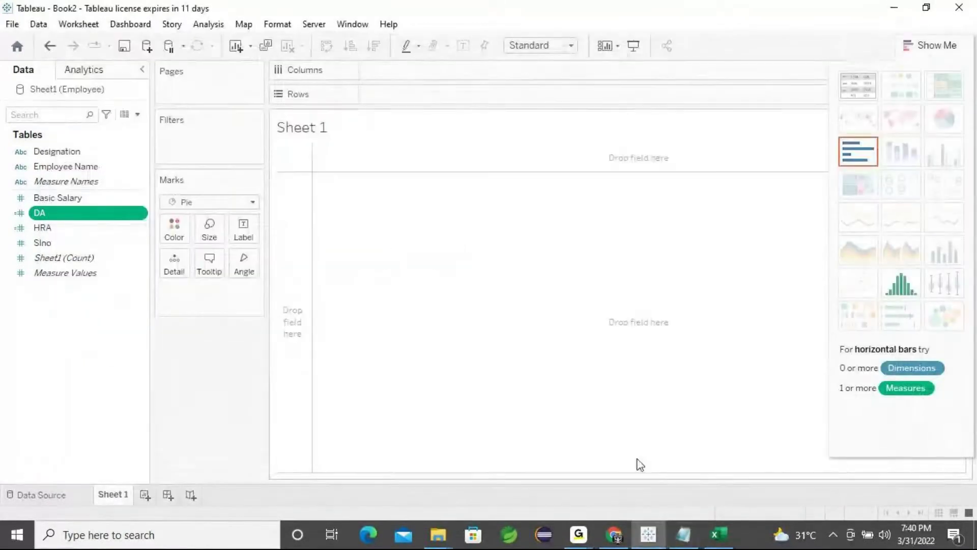
Step: Switch to the Employee workbook in Excel and enter Admin with the value 1500 in cells N8 and O8
click(717, 533)
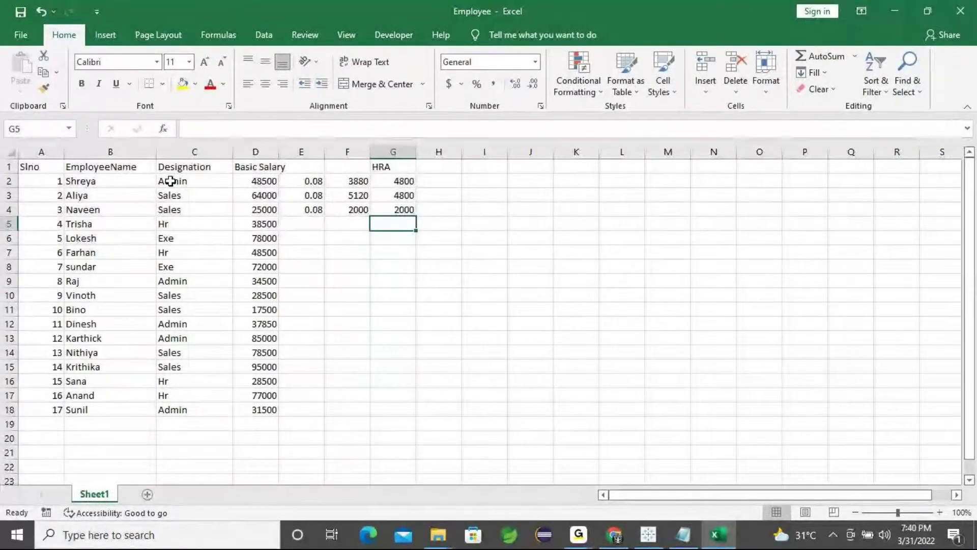
click(170, 181)
click(707, 266)
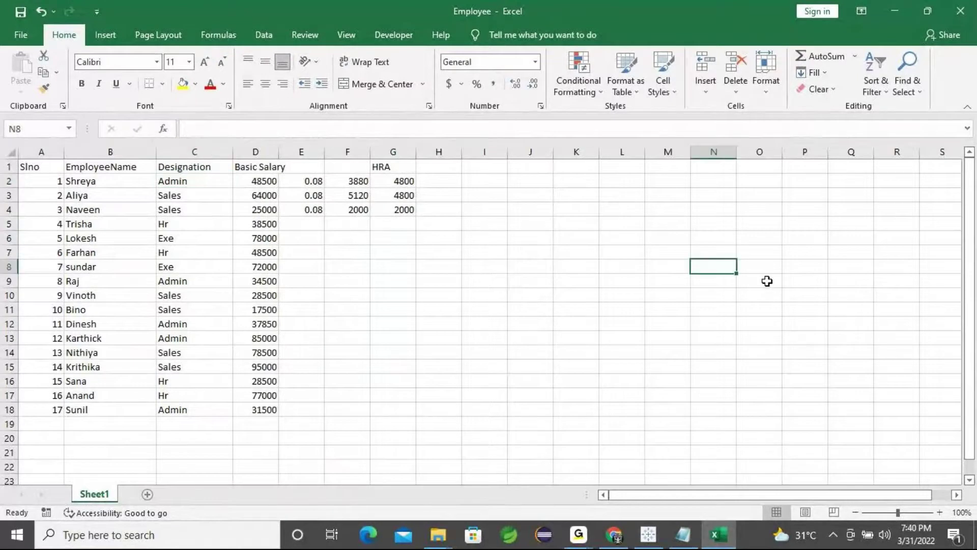
text(Admin)
key(Tab)
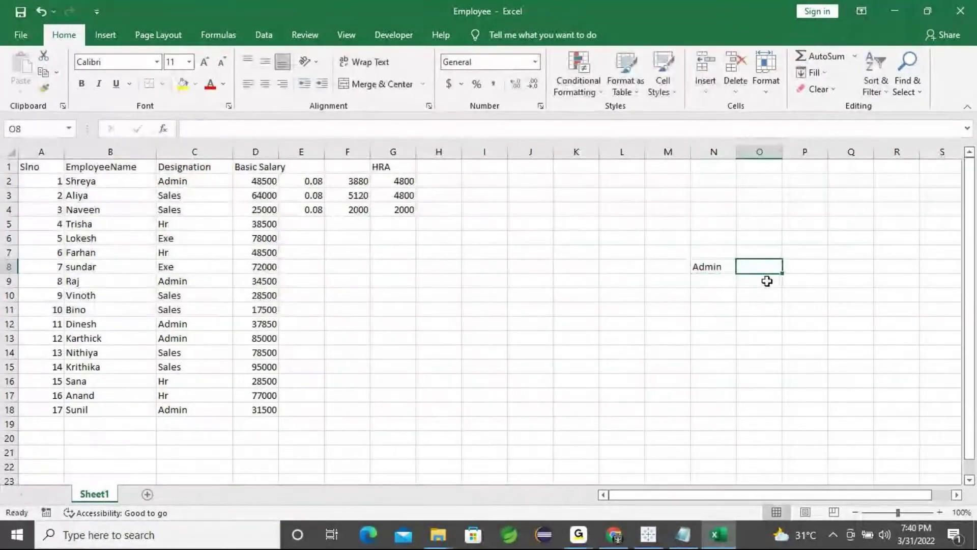
text(1500)
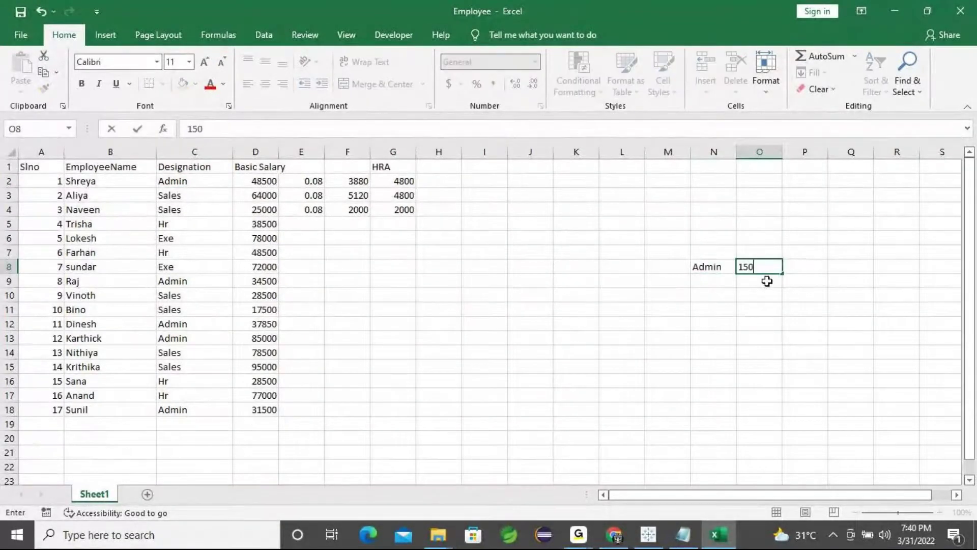
key(Return)
Step: Add Hr with 1200 and Exe with 1800 in the two rows below the Admin entry
text(Hr)
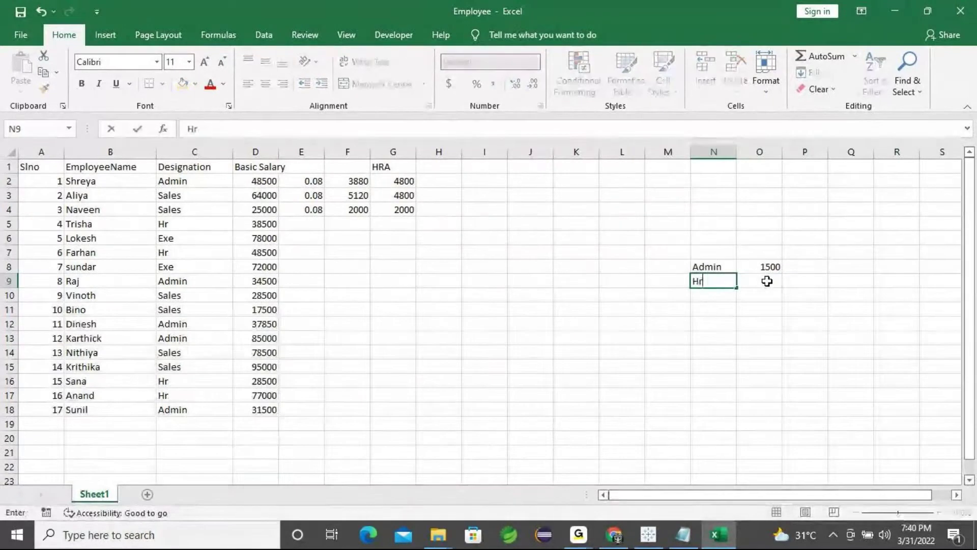
key(Tab)
text(120)
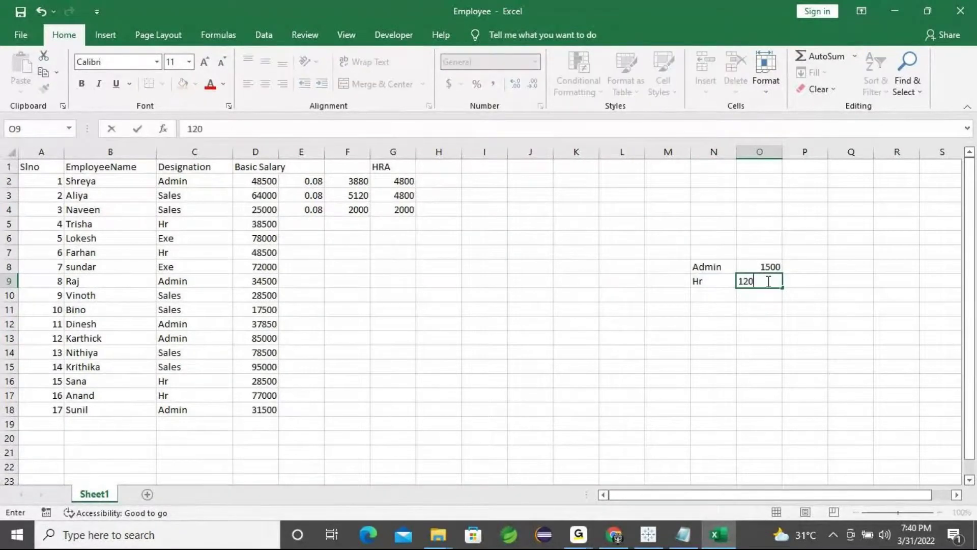
text(0)
key(Return)
text(Exe)
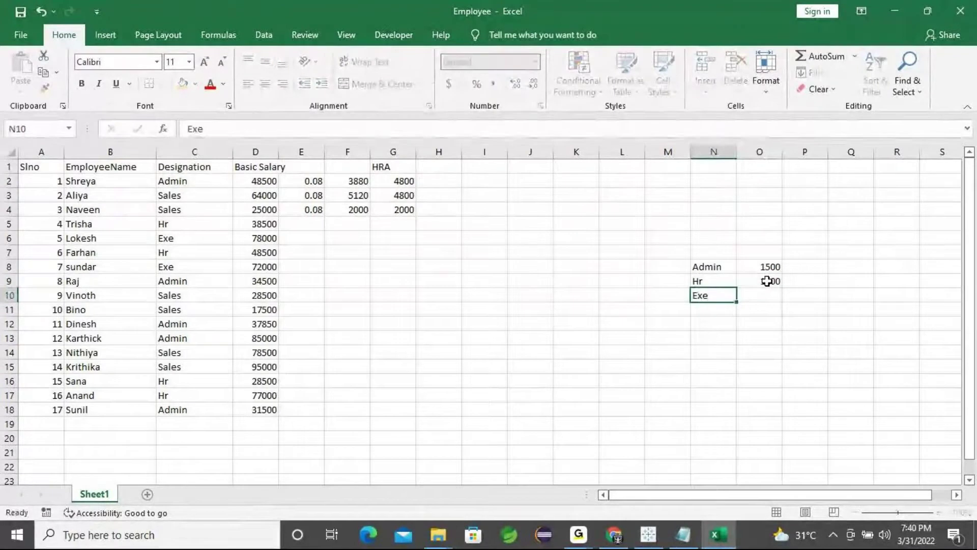
key(Tab)
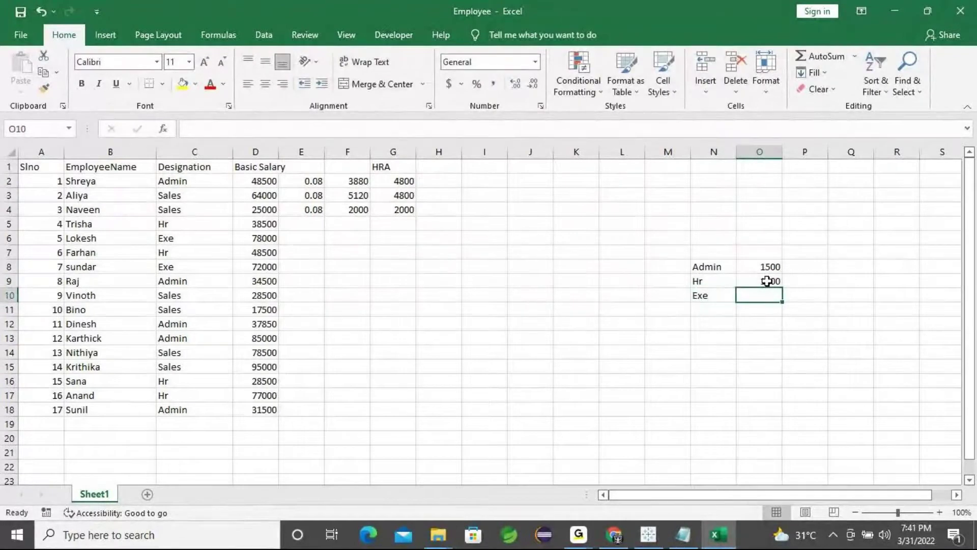
text(1800)
key(Return)
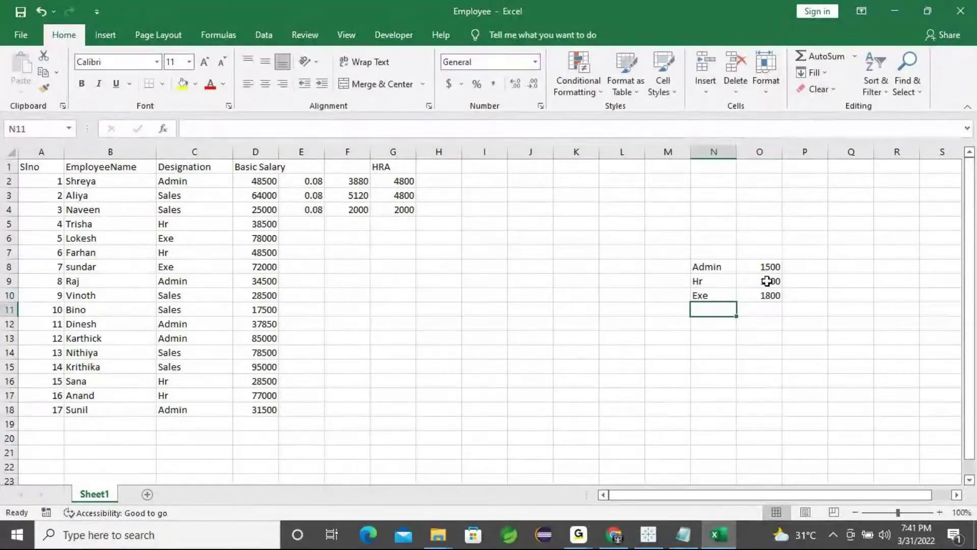
Step: Add Sales with the value 950 as the last row of the designation list
text(SAL)
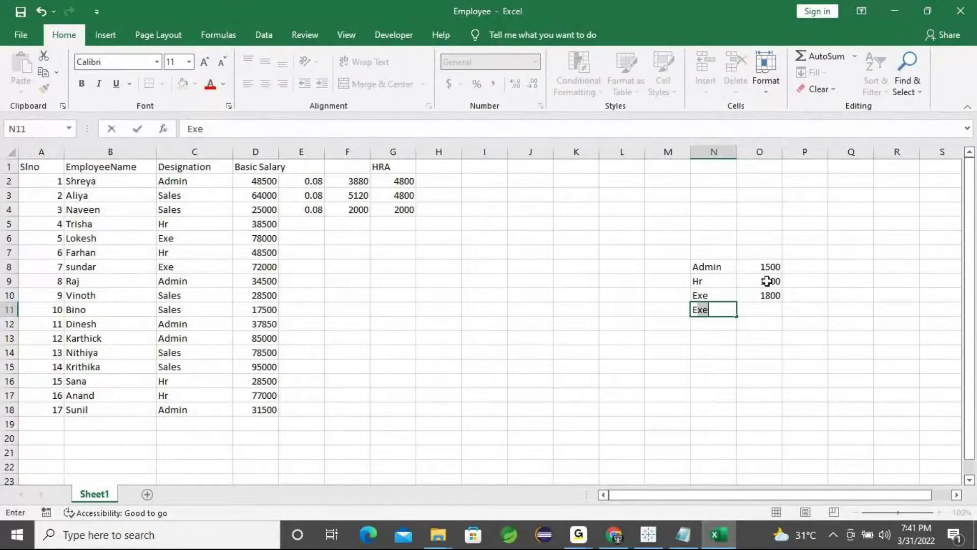
key(BackSpace)
key(BackSpace)
text(ales)
key(Tab)
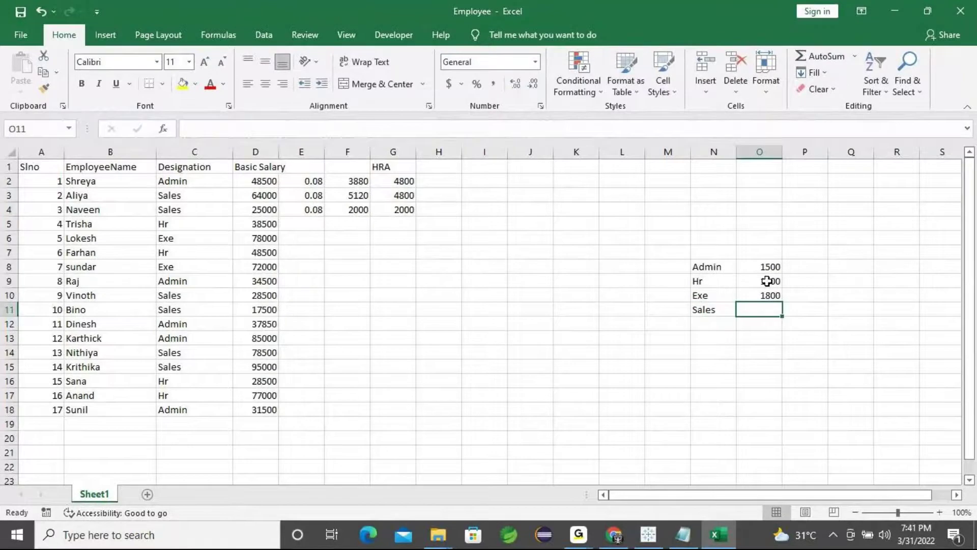
text(950)
key(Return)
click(803, 322)
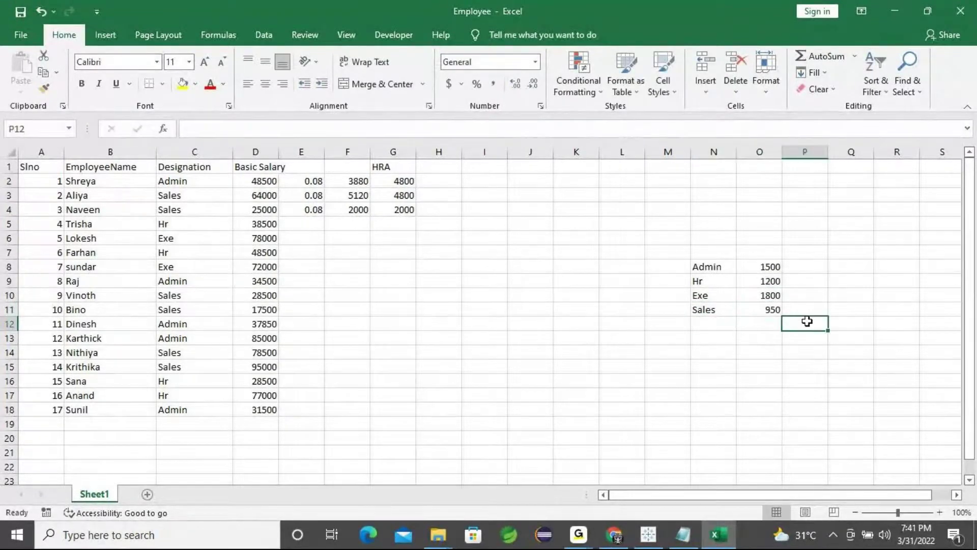
Step: Go through the designation list and enter 1500 in cell H2 for the first Admin employee
click(714, 268)
click(710, 281)
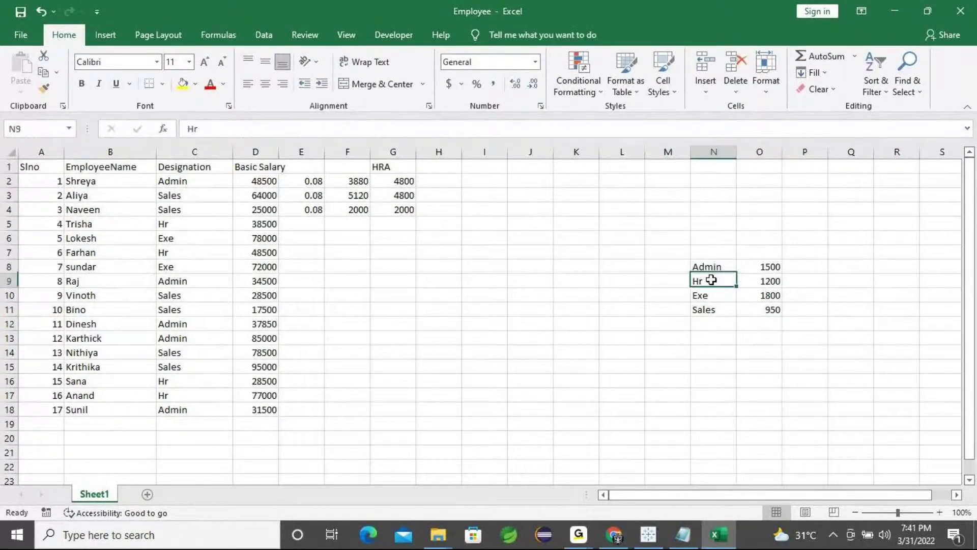
click(711, 295)
click(707, 311)
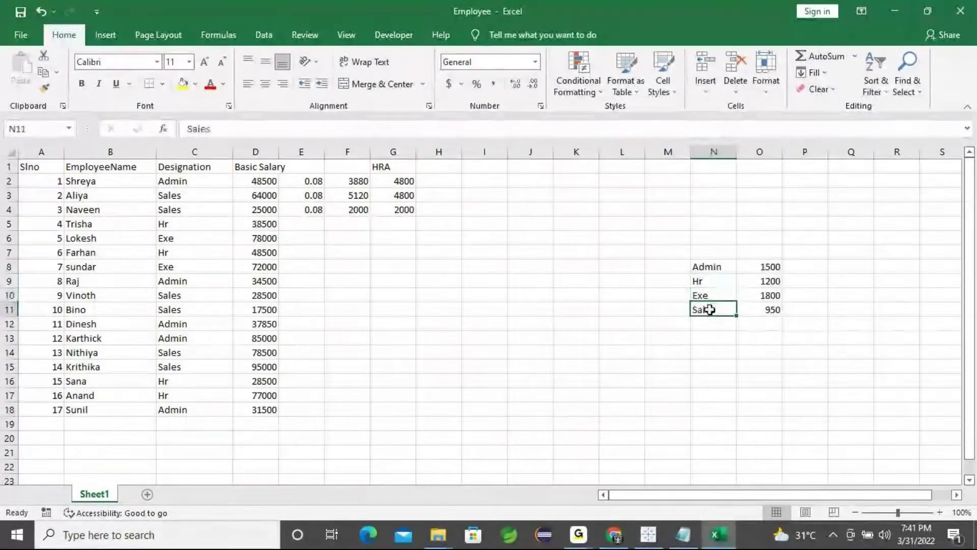
click(774, 271)
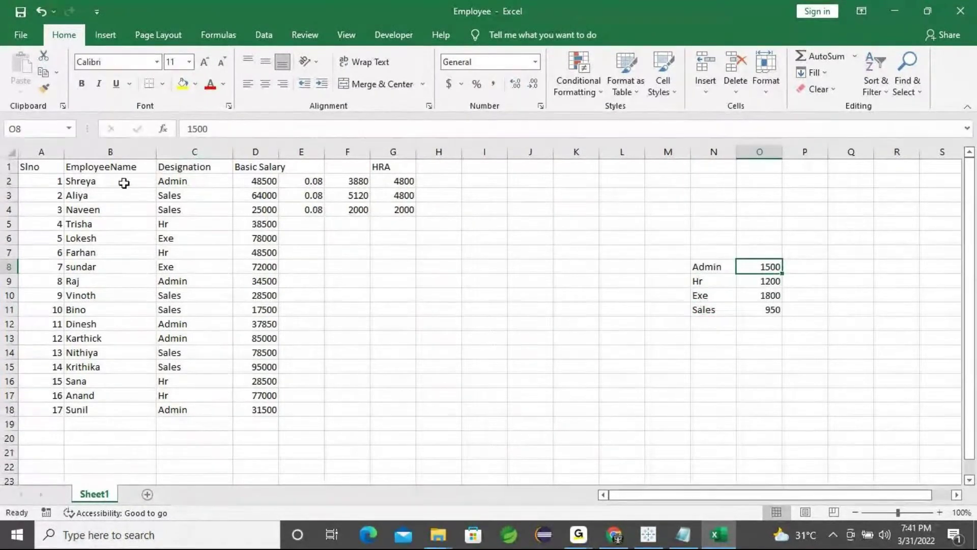
click(437, 182)
text(1500)
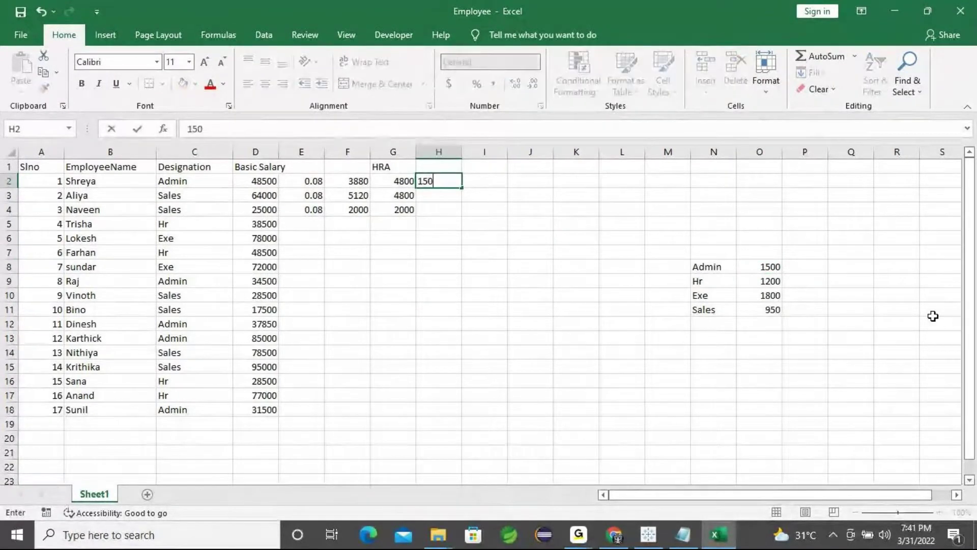
key(Return)
Step: Enter 1500 in cell H9 for the second Admin employee
key(Return)
key(Return)
key(Down)
key(Down)
key(Down)
key(Down)
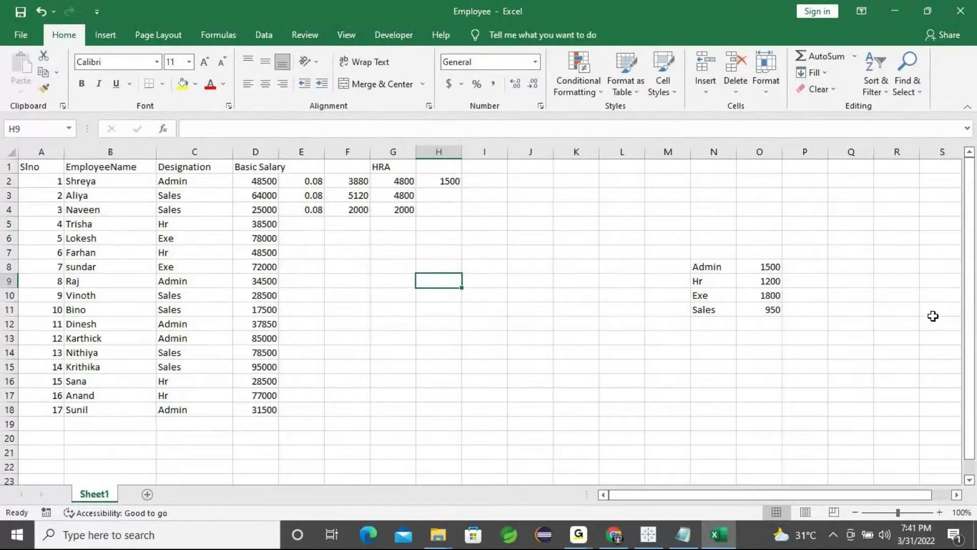
text(1500)
key(Return)
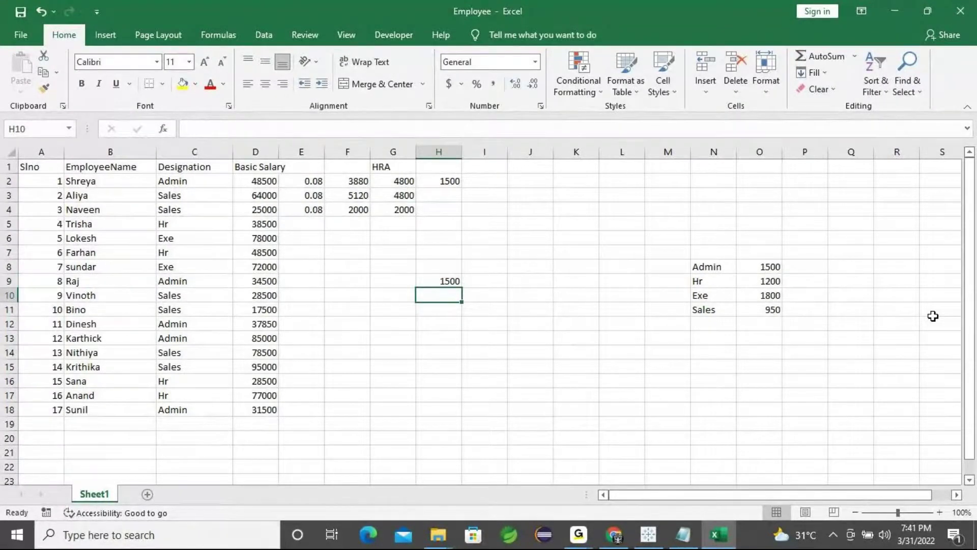
Step: Return to Tableau, create a calculated field named MA and begin its formula with if
click(894, 12)
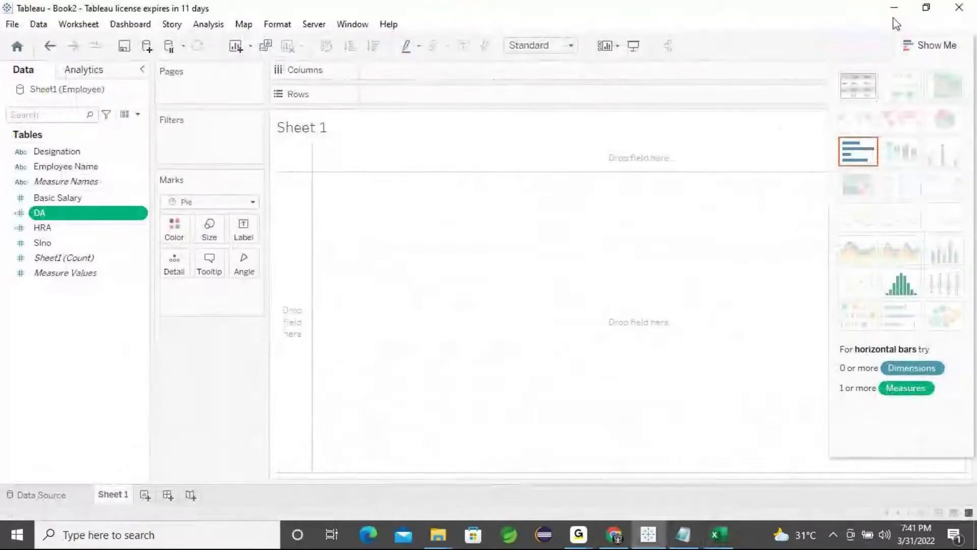
right_click(59, 348)
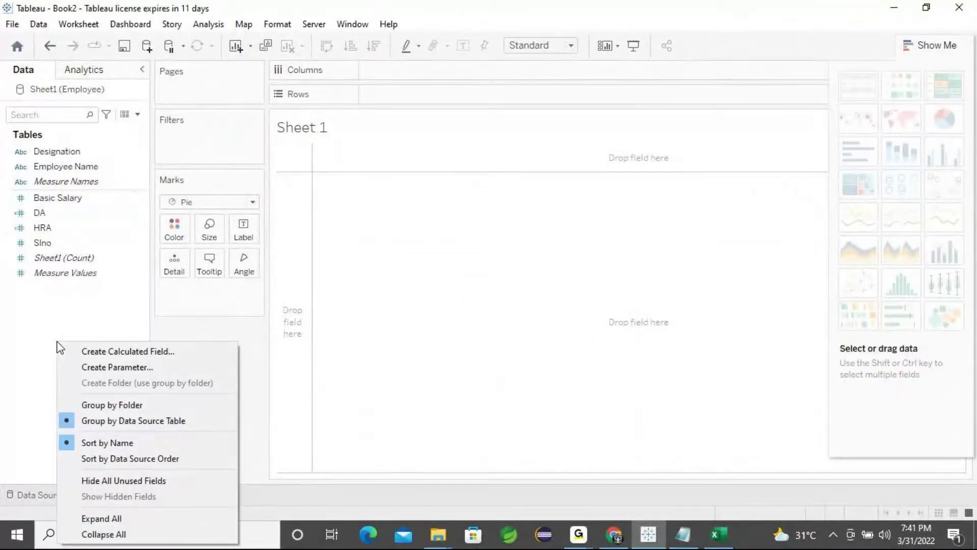
click(130, 352)
text(MA)
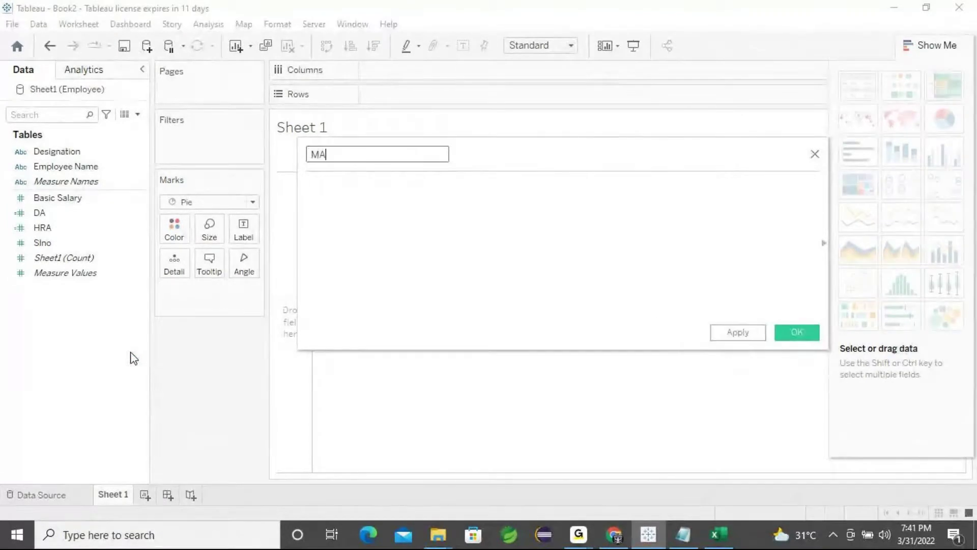
click(355, 211)
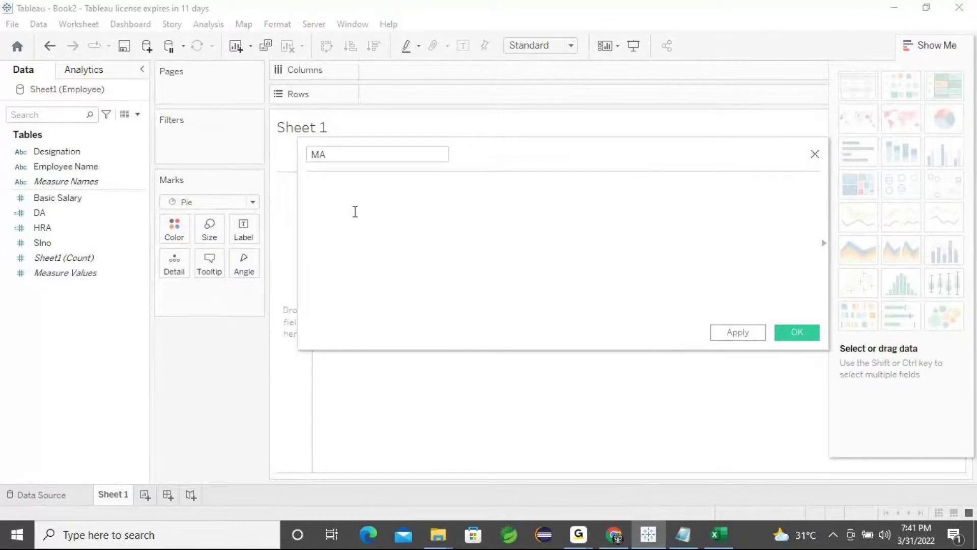
text(if)
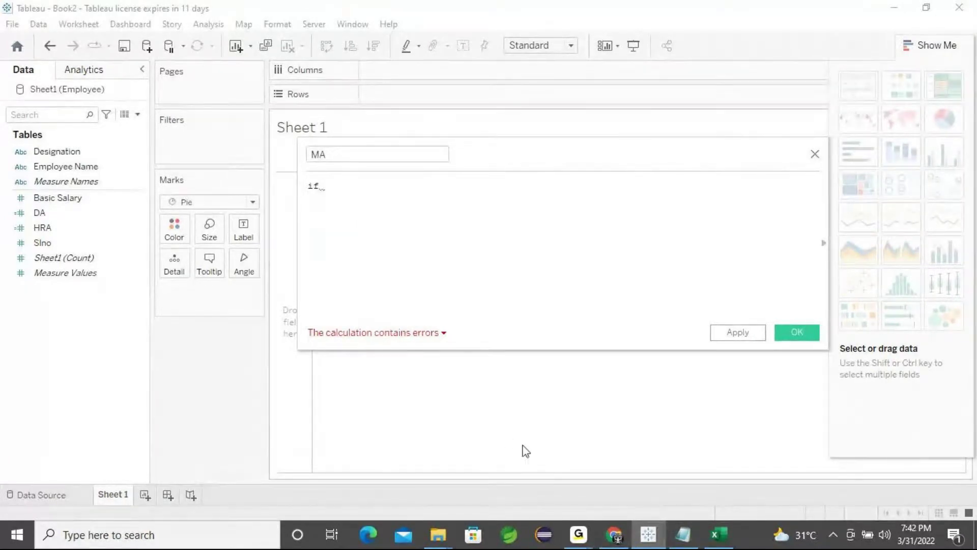
Step: Switch to the Notepad notes, highlight LADDER IF under the decision making types and return to Tableau
click(684, 536)
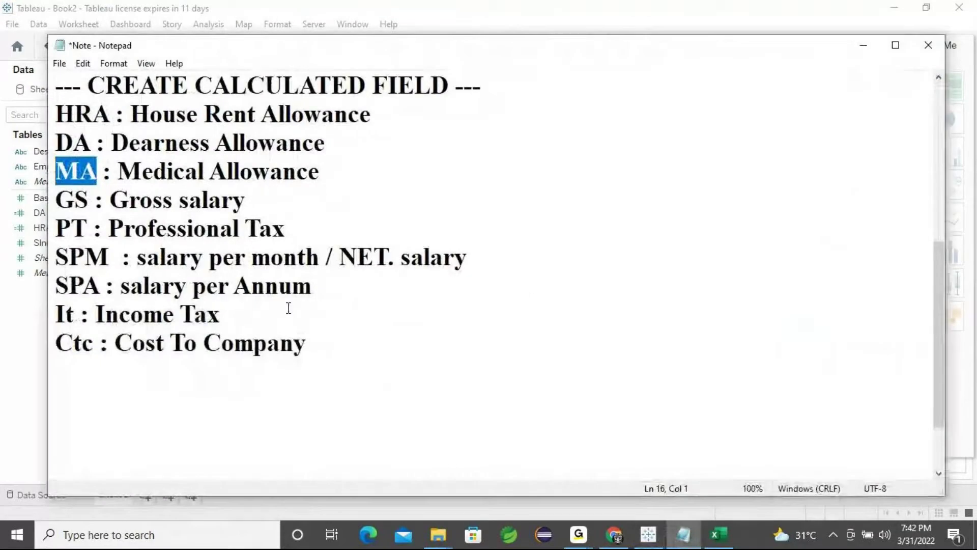
scroll(245, 215, up, 3)
drag(288, 199, 87, 205)
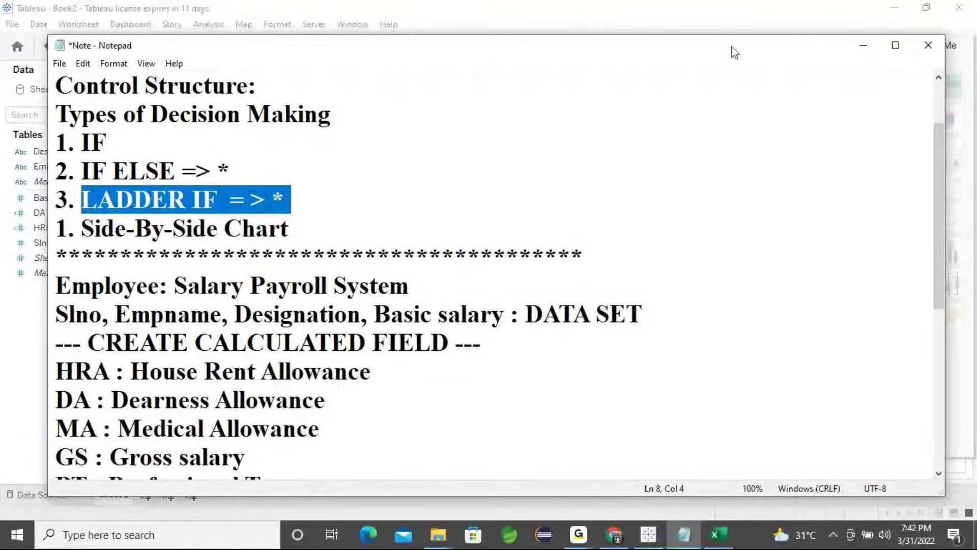
drag(299, 199, 82, 204)
click(864, 45)
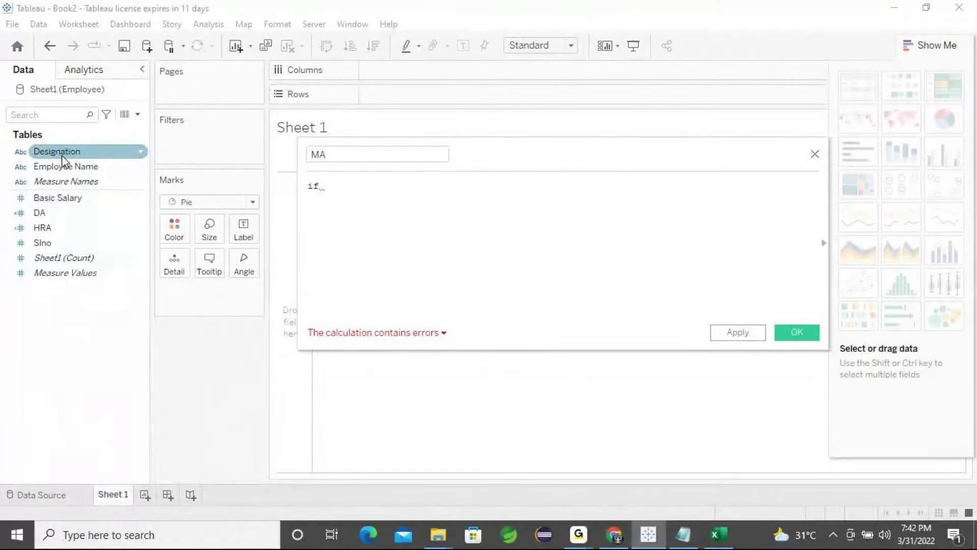
Step: Complete the first condition of the MA formula as if [Designation] ="Admin" then
drag(70, 155, 397, 199)
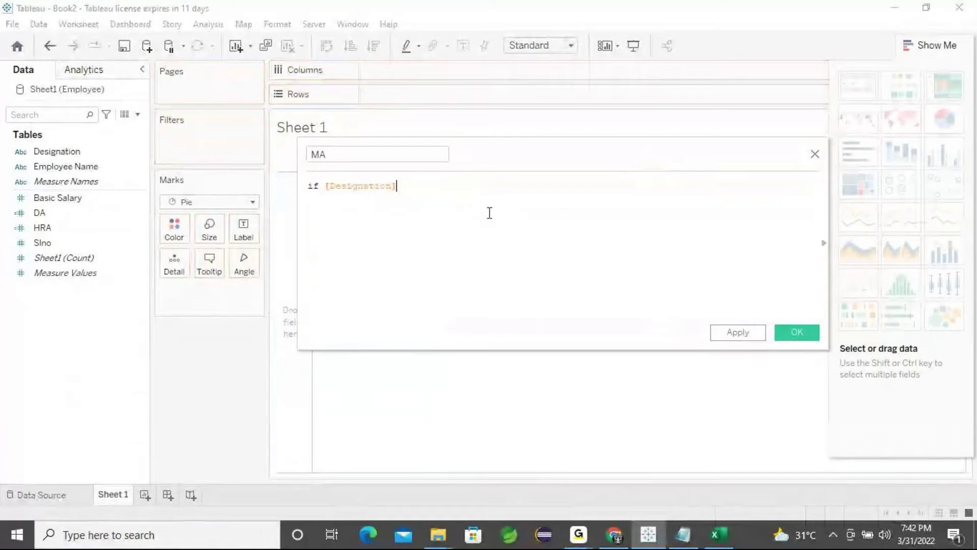
text(="Admin)
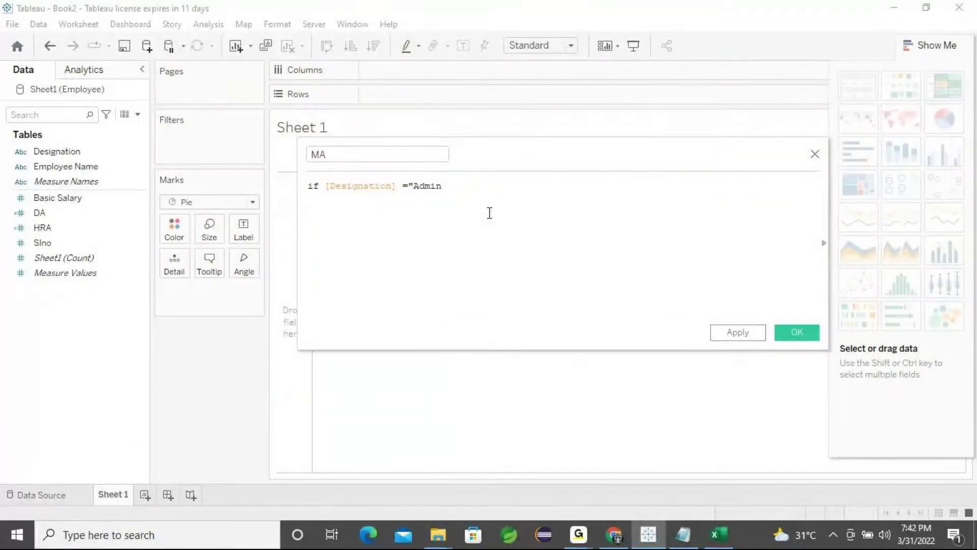
text(" then)
key(Return)
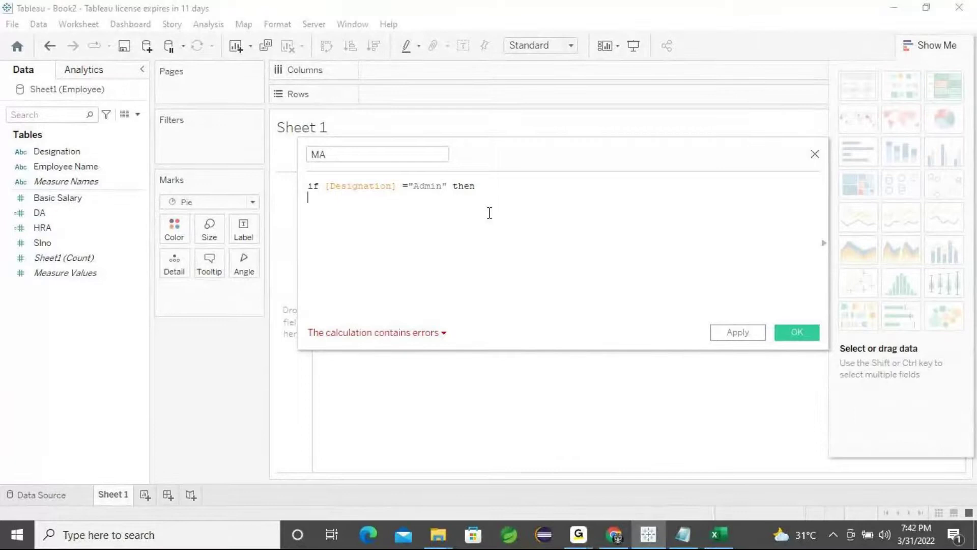
Step: Switch to Excel, examine the first Admin employee's designation and allowance value, and return to Tableau
click(718, 534)
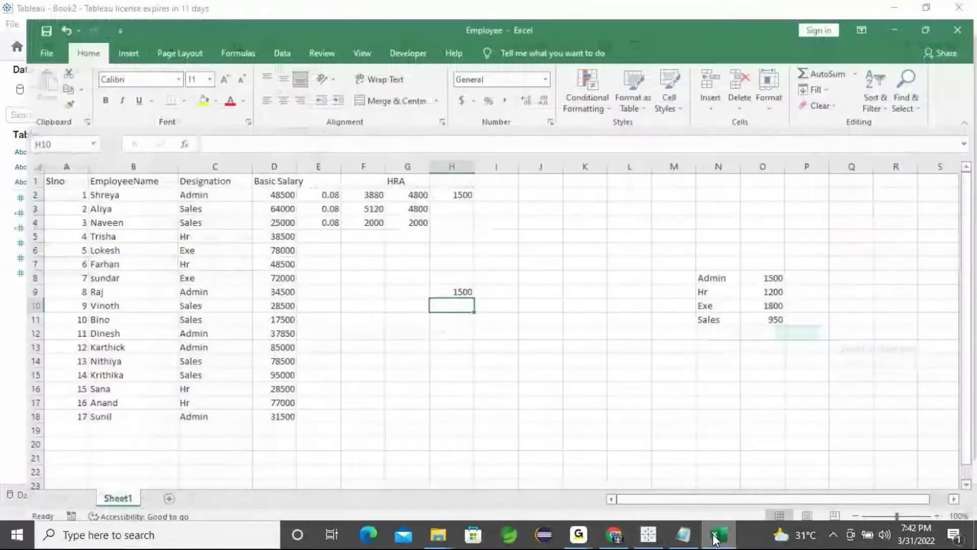
click(99, 178)
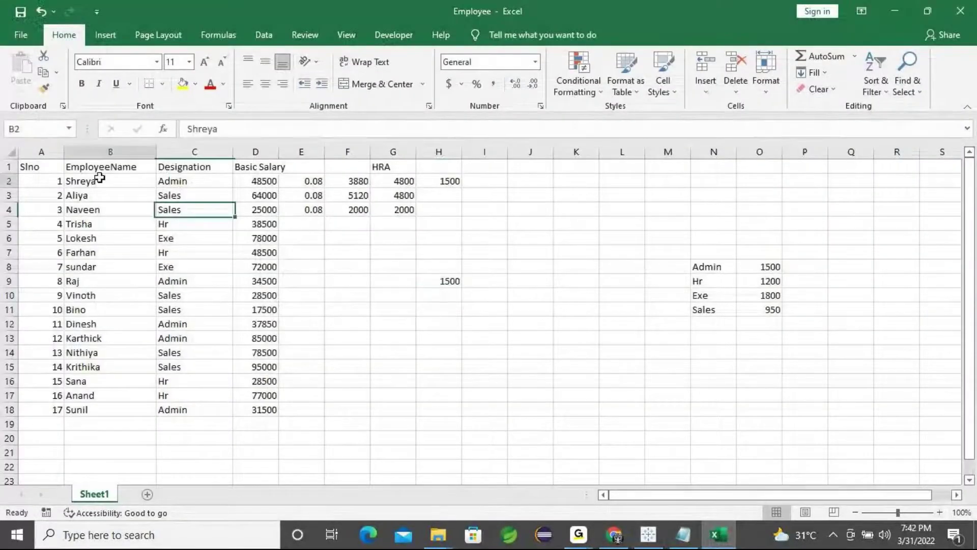
click(193, 181)
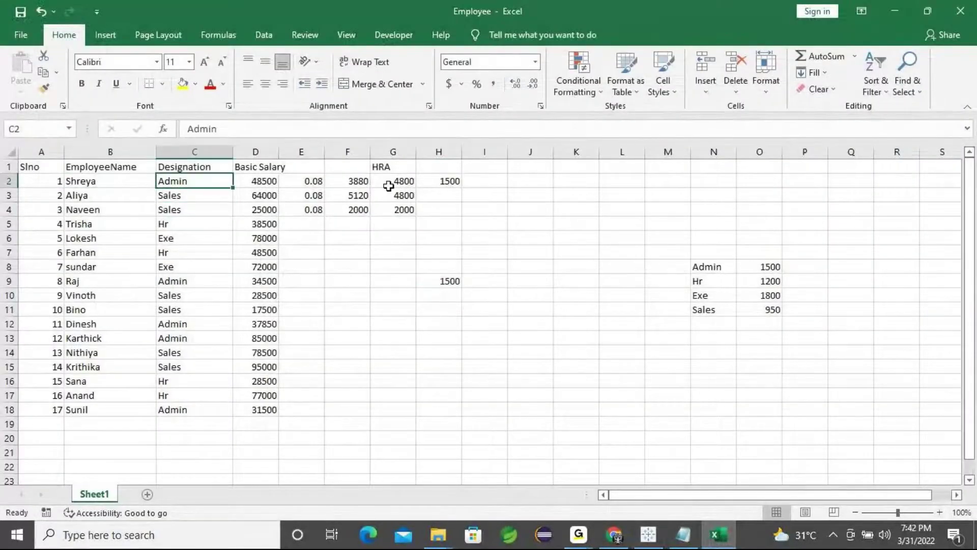
click(436, 181)
click(897, 8)
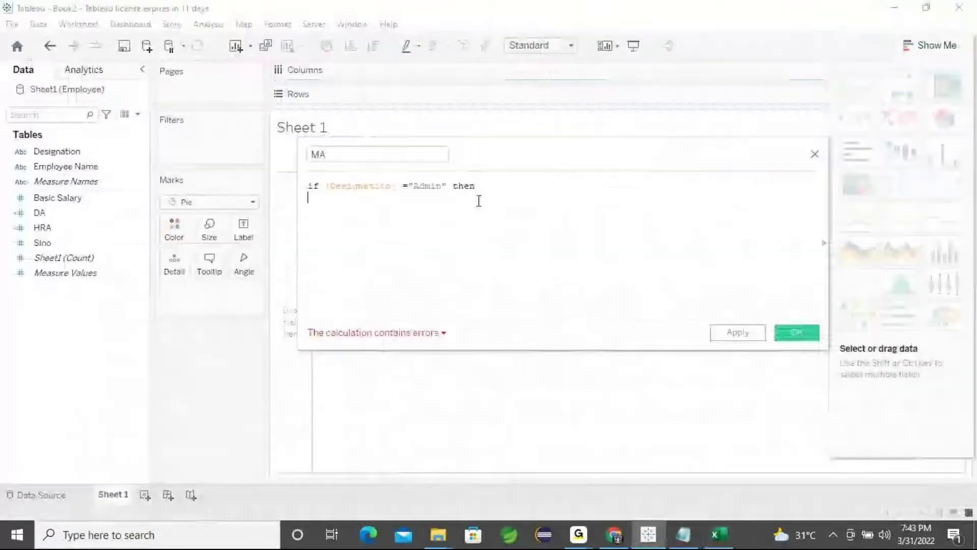
Step: Enter 1500 as the Admin result in the MA formula and begin an ELSEIF branch with the [Designation] field
text(1500)
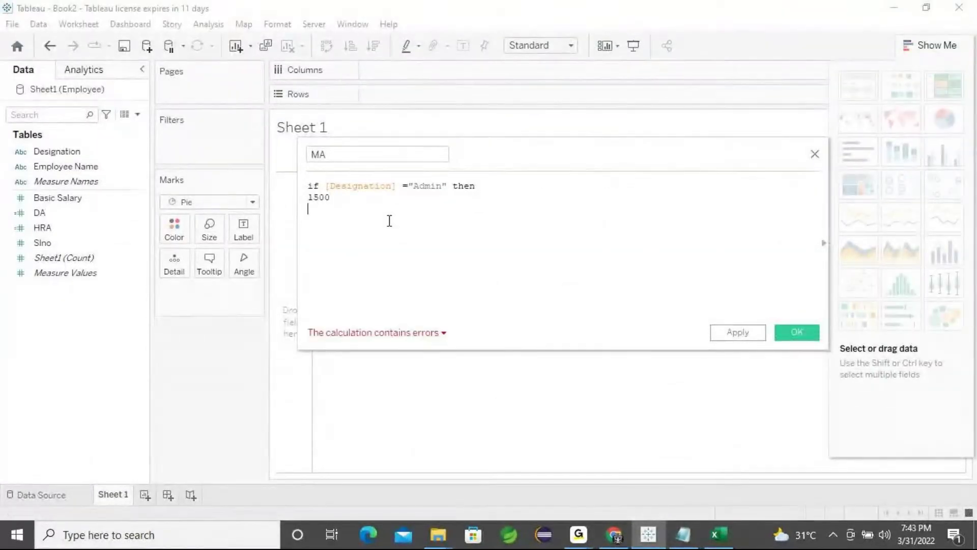
key(Return)
text(el)
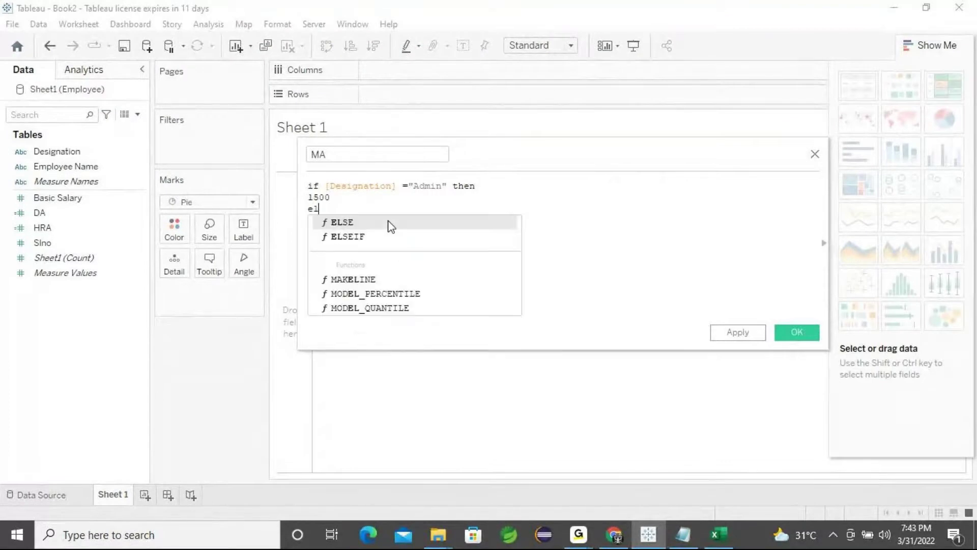
click(348, 237)
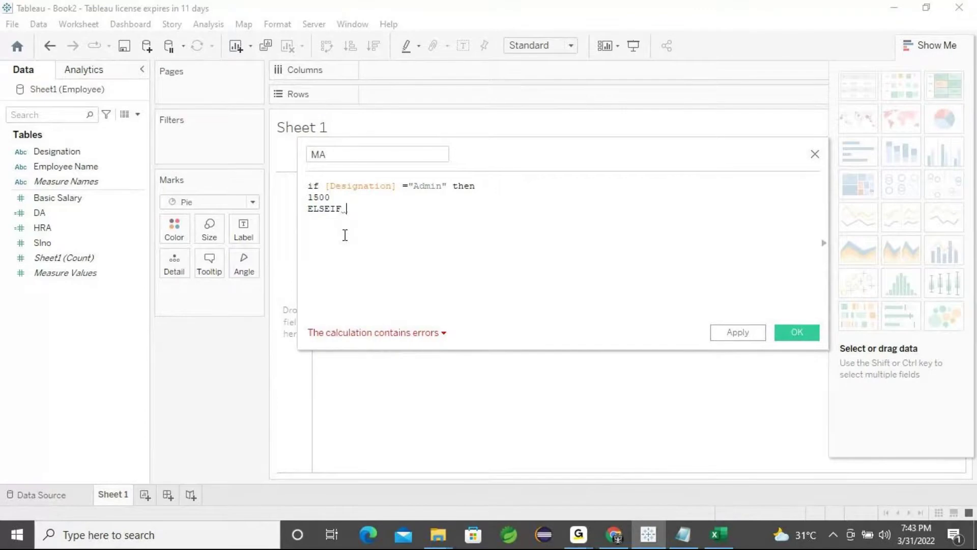
click(41, 150)
drag(59, 154, 404, 219)
key(ctrl+z)
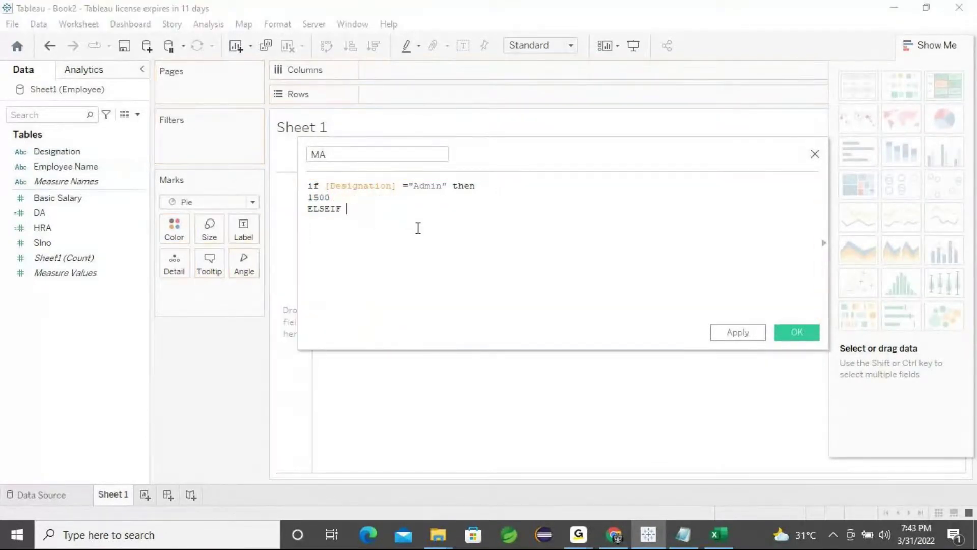
drag(36, 152, 436, 285)
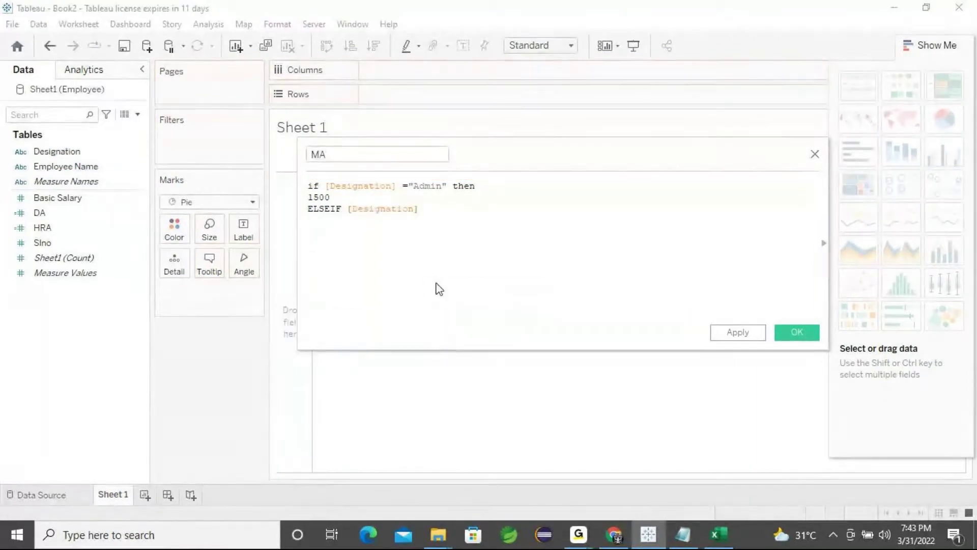
Step: Look up the next designation in Excel and complete the branch condition in Tableau as ="Hr" Then
text(=")
click(718, 534)
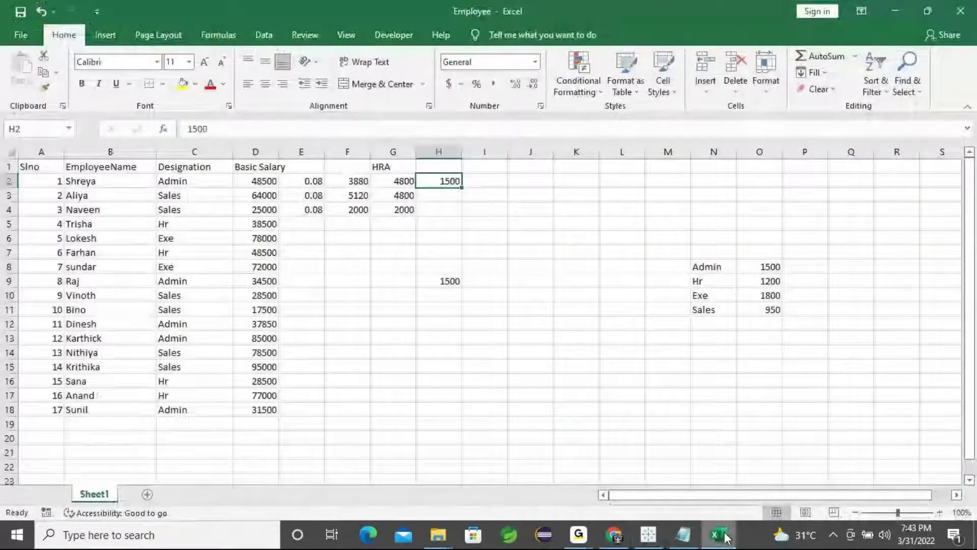
click(718, 534)
text(Hr)
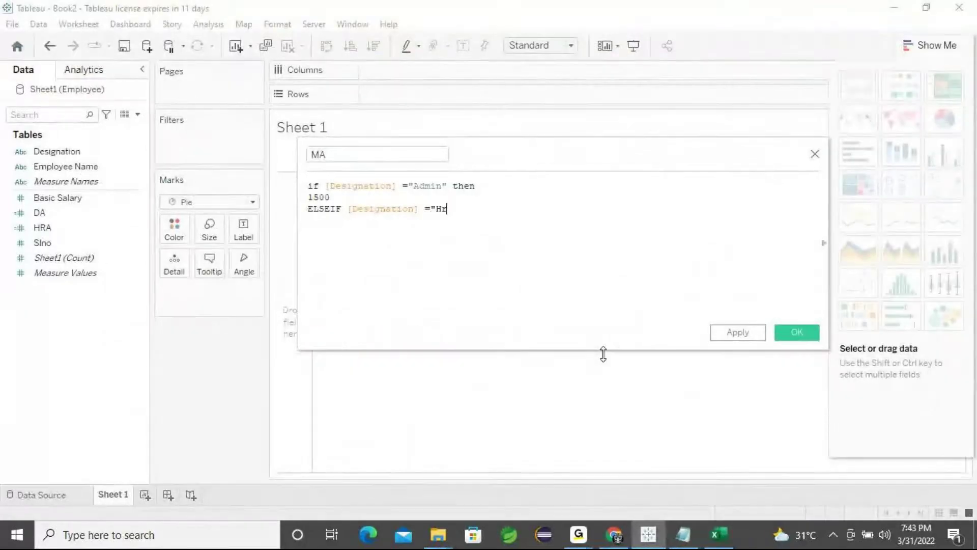
text(" Then)
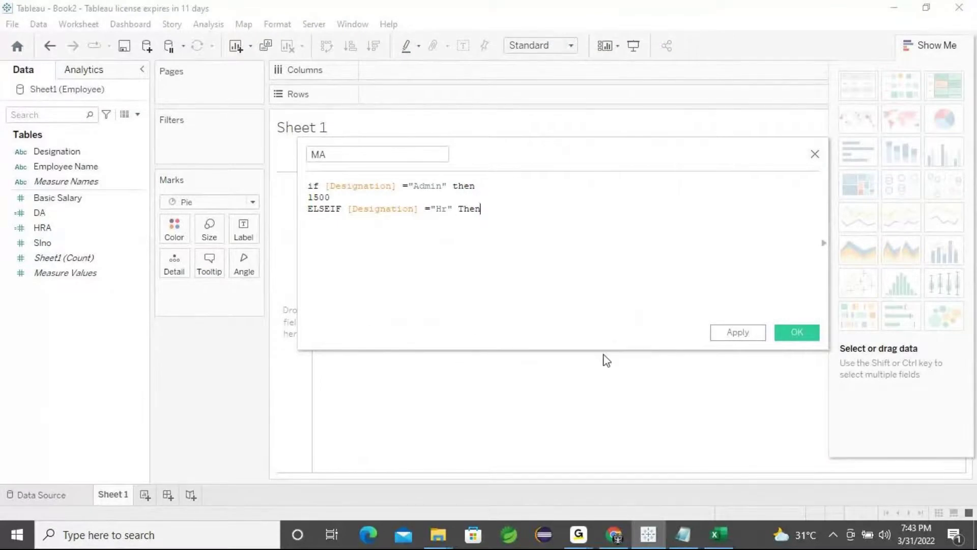
key(Return)
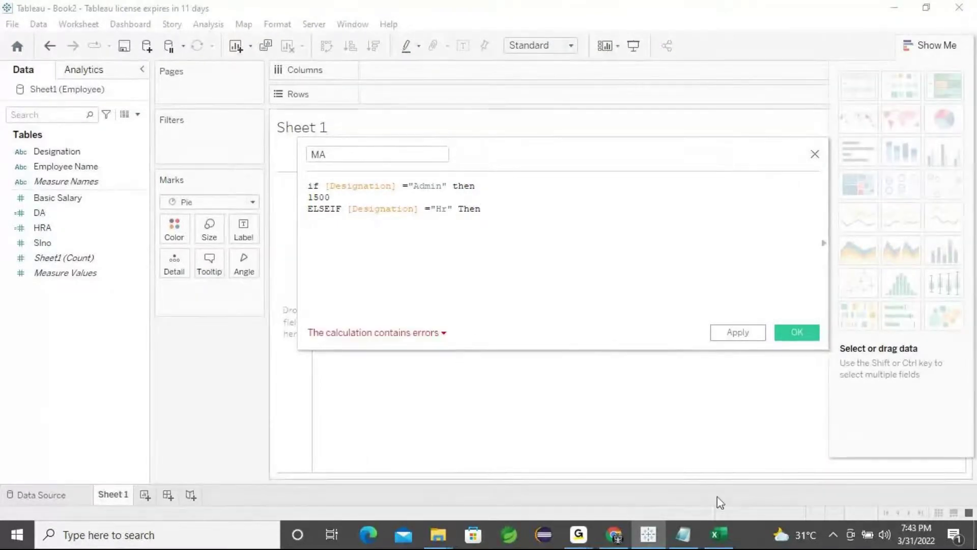
Step: Check the Hr allowance in Excel and enter 1200 as that branch's result in the Tableau formula
click(718, 534)
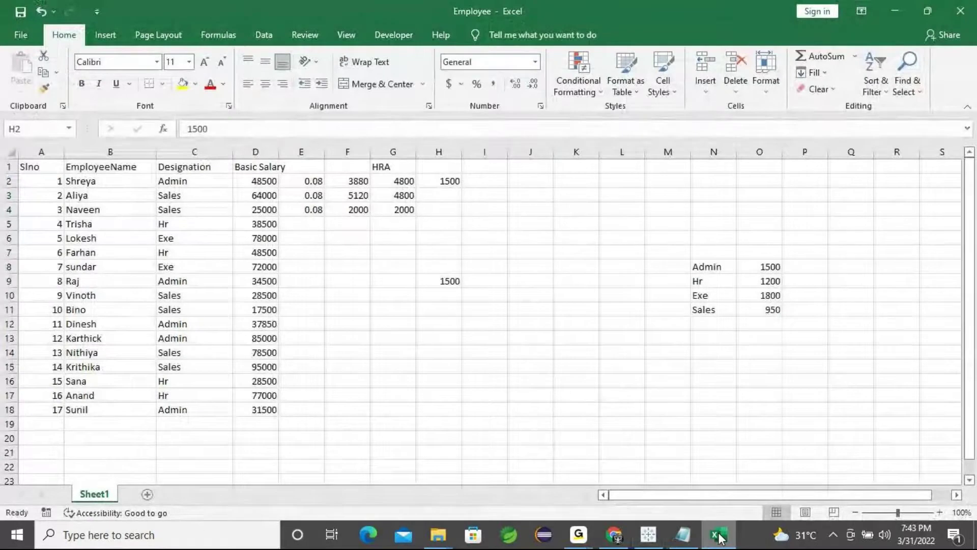
click(717, 536)
text(1200)
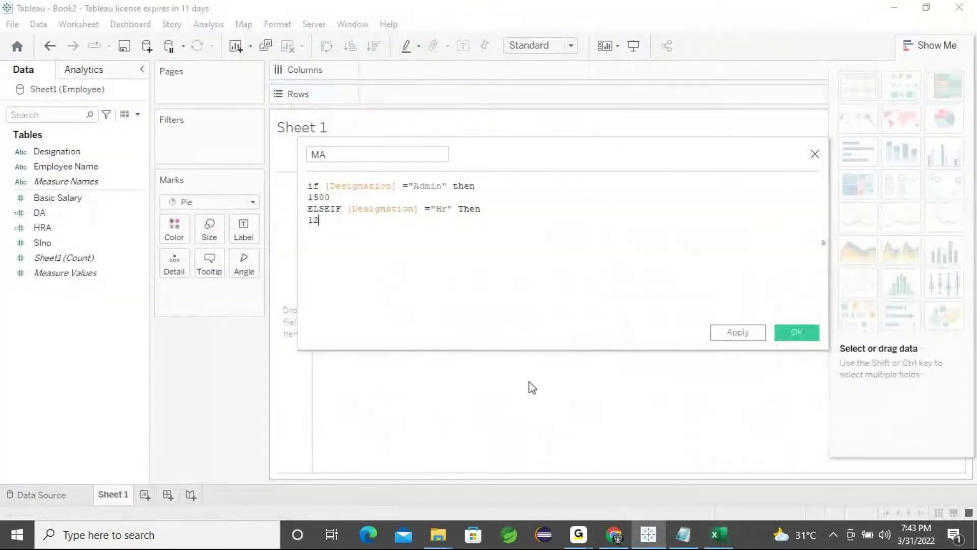
key(Return)
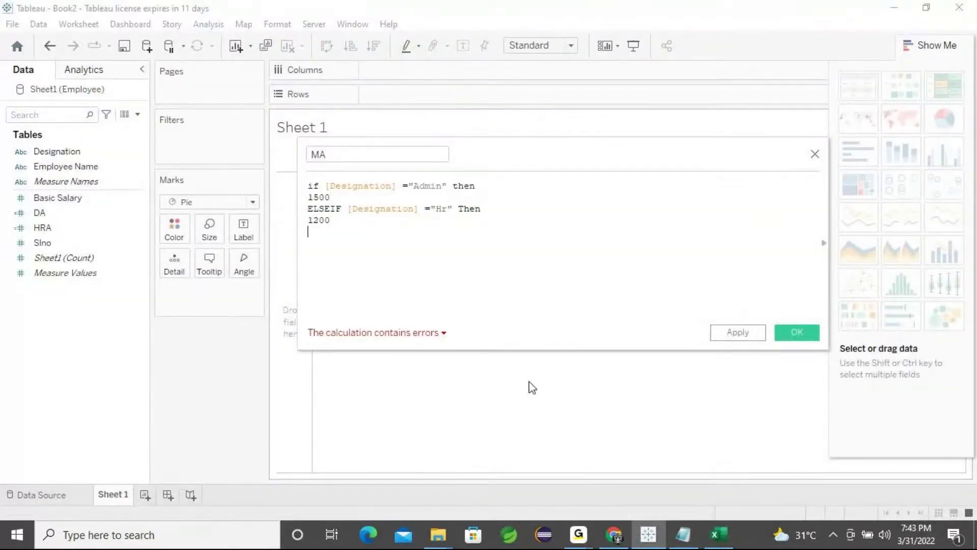
Step: Add the branch ELSEIF [Designation]="Exe" Then to the MA formula, checking the designation name in Excel
text(el)
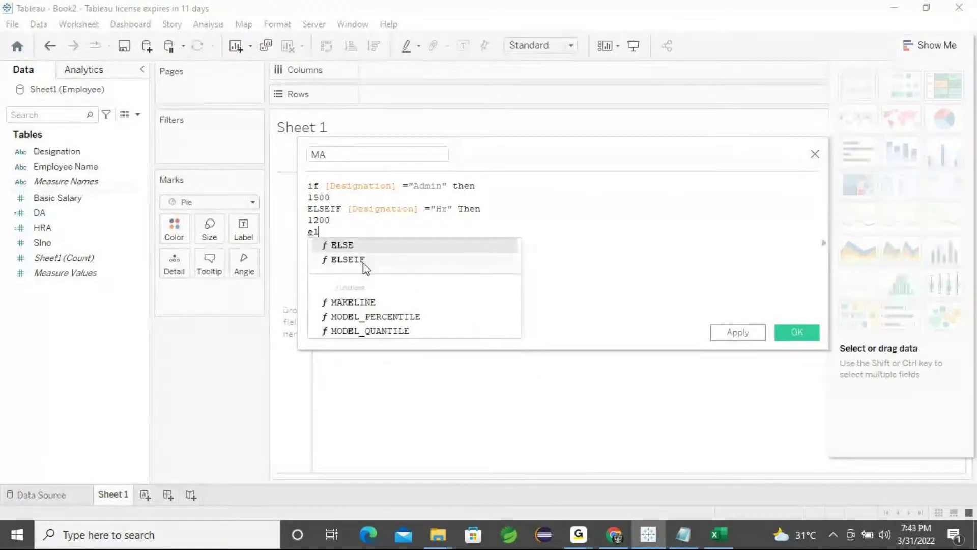
double_click(349, 260)
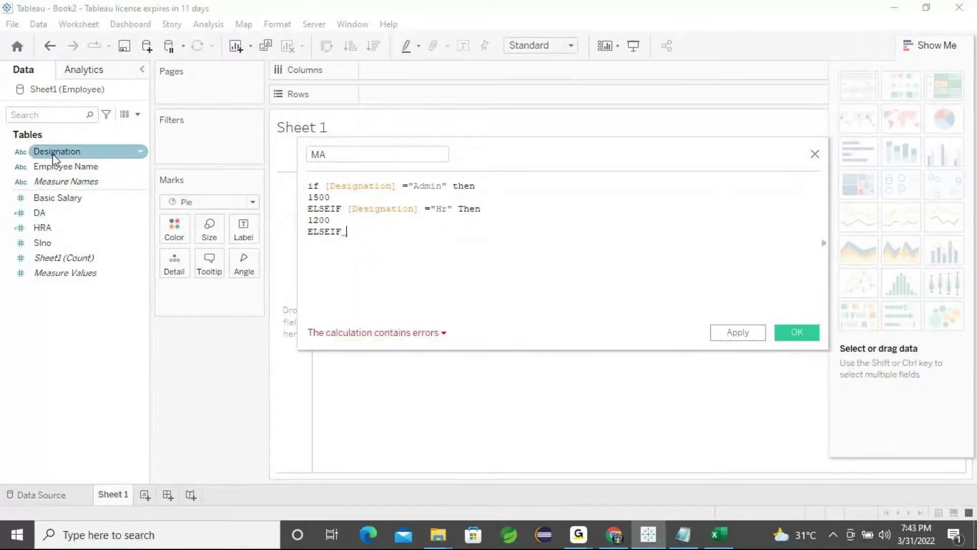
drag(51, 153, 381, 267)
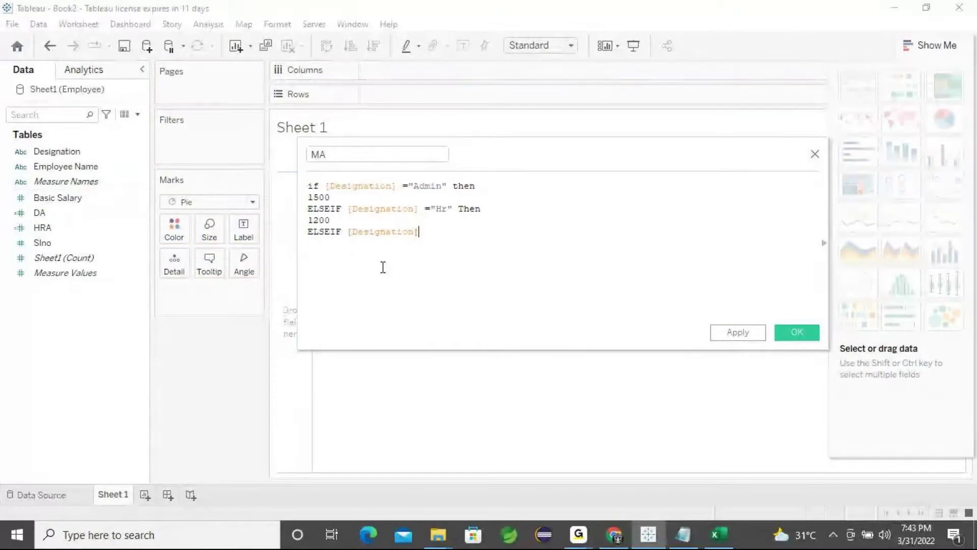
text(=)
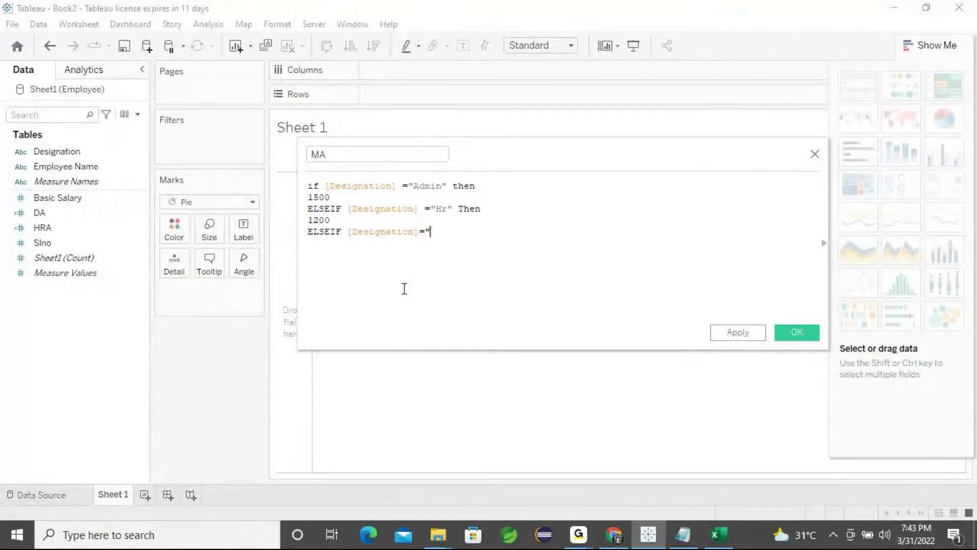
text(")
click(726, 537)
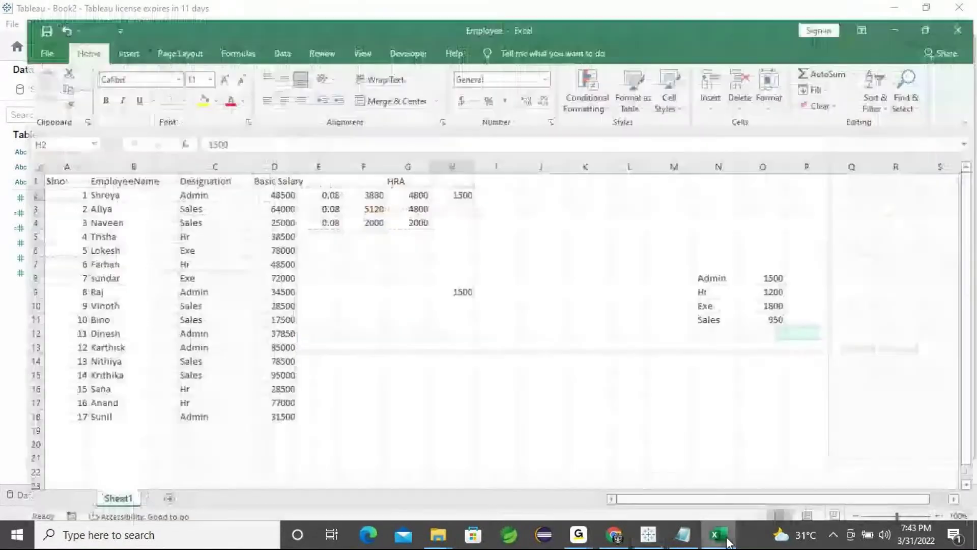
click(649, 534)
text(Exe")
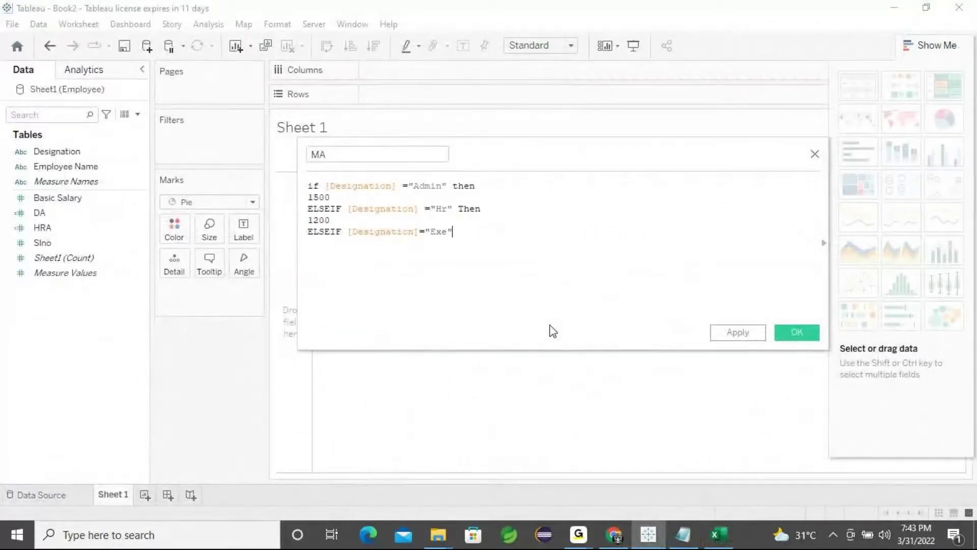
text( Then)
key(Return)
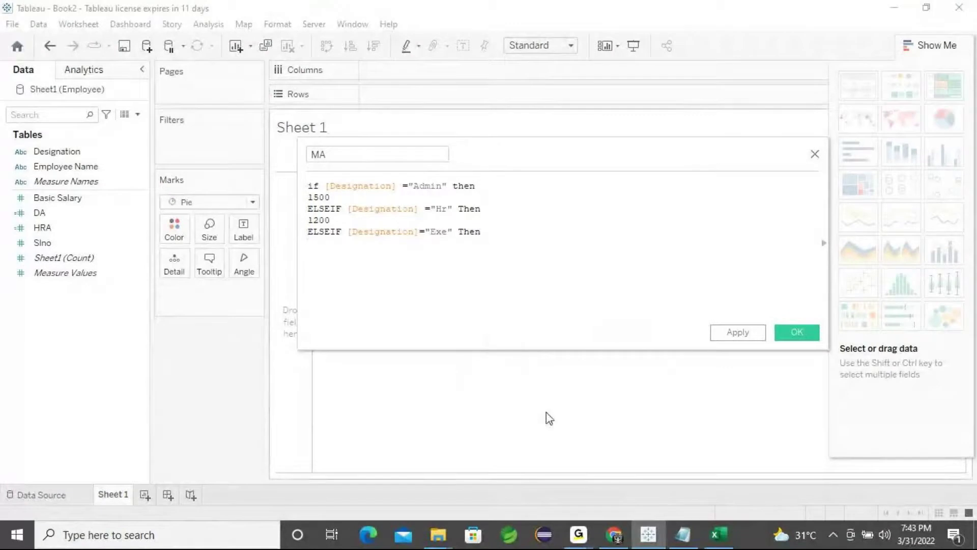
Step: Check the Exe allowance in Excel and enter 1800 as that branch's result in the Tableau formula
click(718, 534)
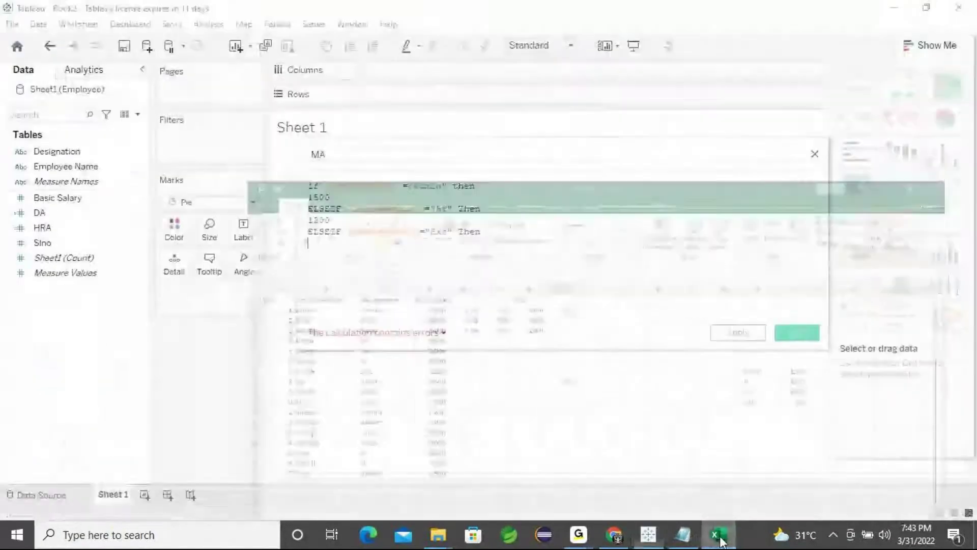
text(1800)
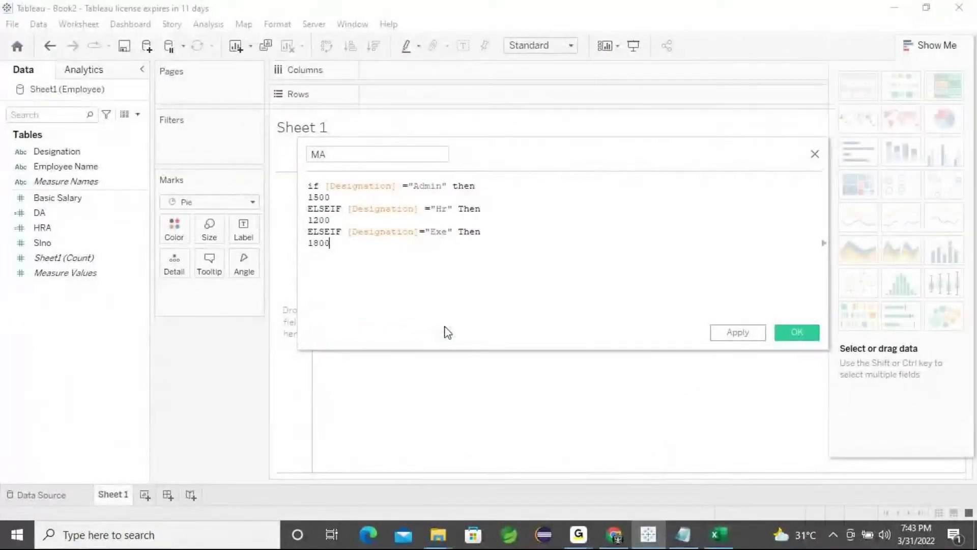
key(Return)
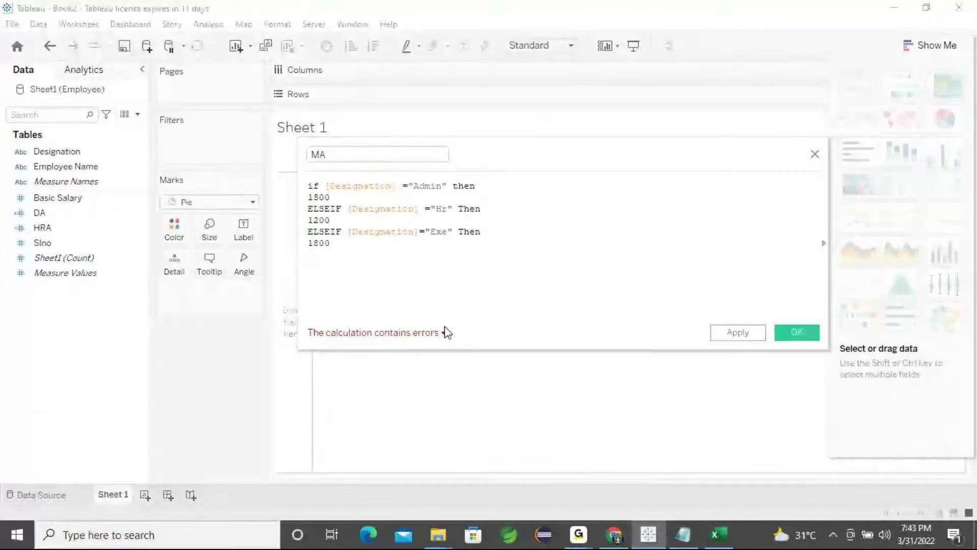
Step: Add the branch ELSEIF [Designation]="Sales" Then to the MA formula
text(el)
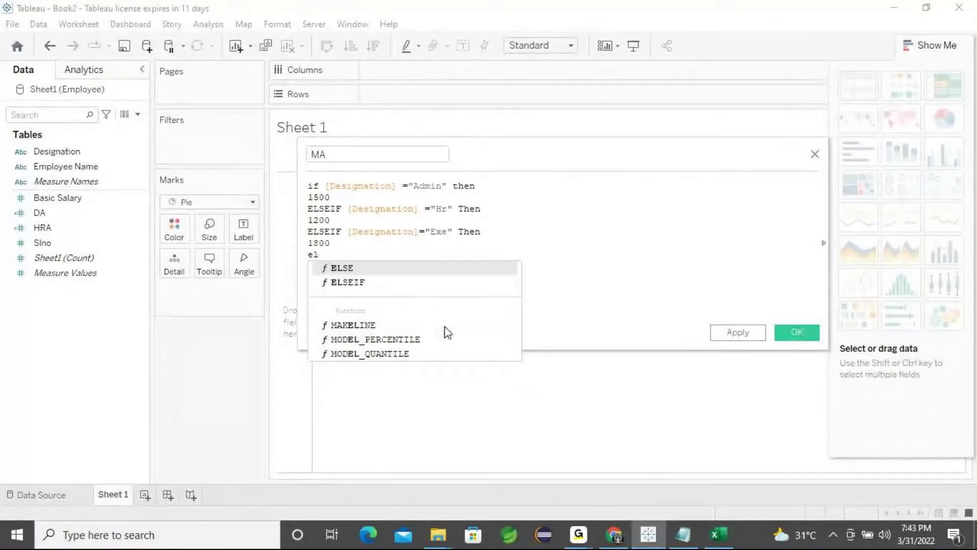
click(356, 282)
drag(57, 152, 387, 270)
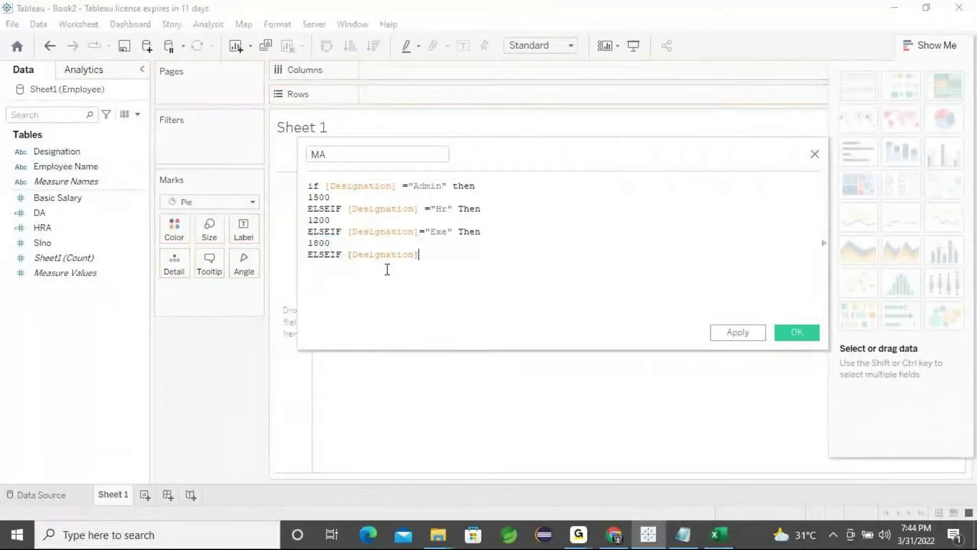
text(="sale)
key(BackSpace)
key(BackSpace)
key(BackSpace)
key(BackSpace)
text(Sales" Then)
Step: Check the Sales allowance in Excel, enter 950 as that branch's result in Tableau and close the formula with END
click(720, 535)
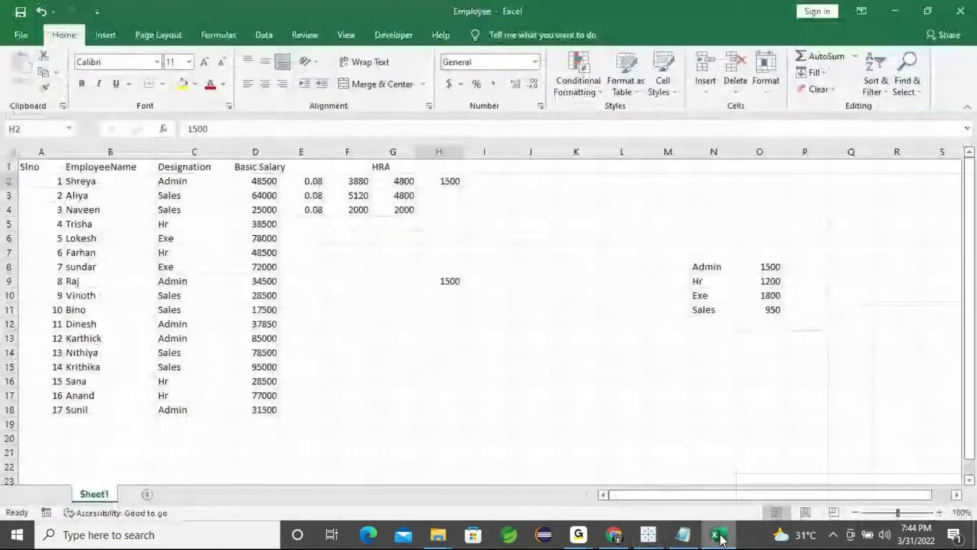
click(720, 536)
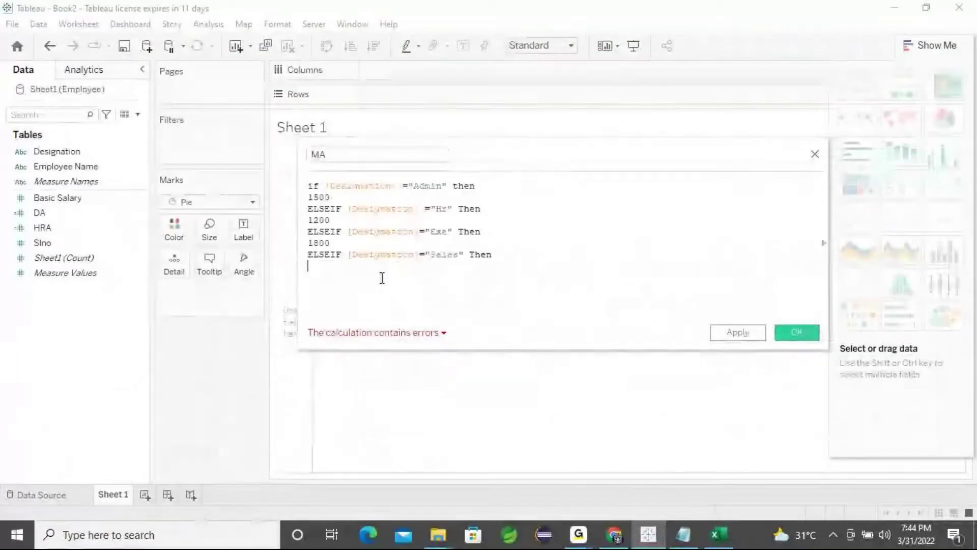
text(950)
key(Return)
text(END)
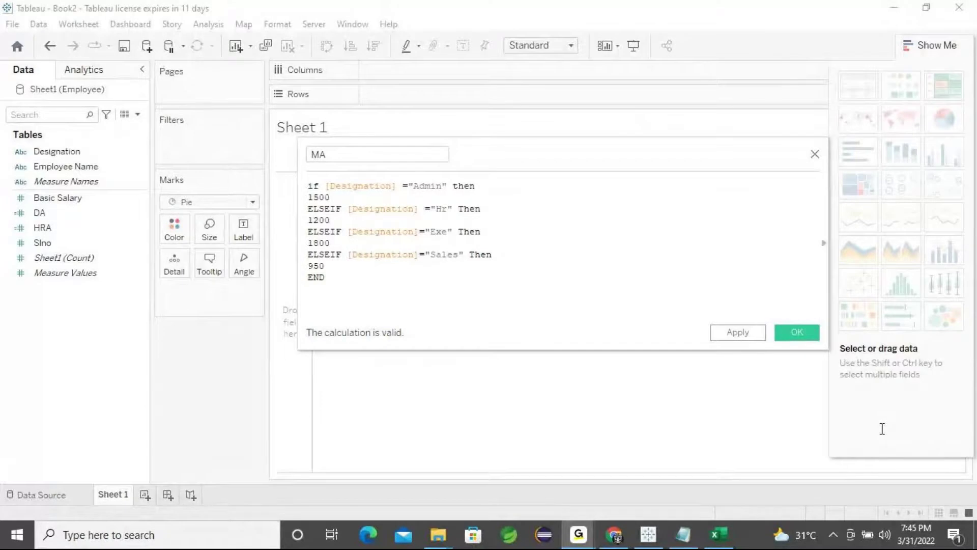
Step: Switch to the Notepad notes, insert a line of asterisks below GS : Gross salary, save the file and return to Tableau
click(567, 274)
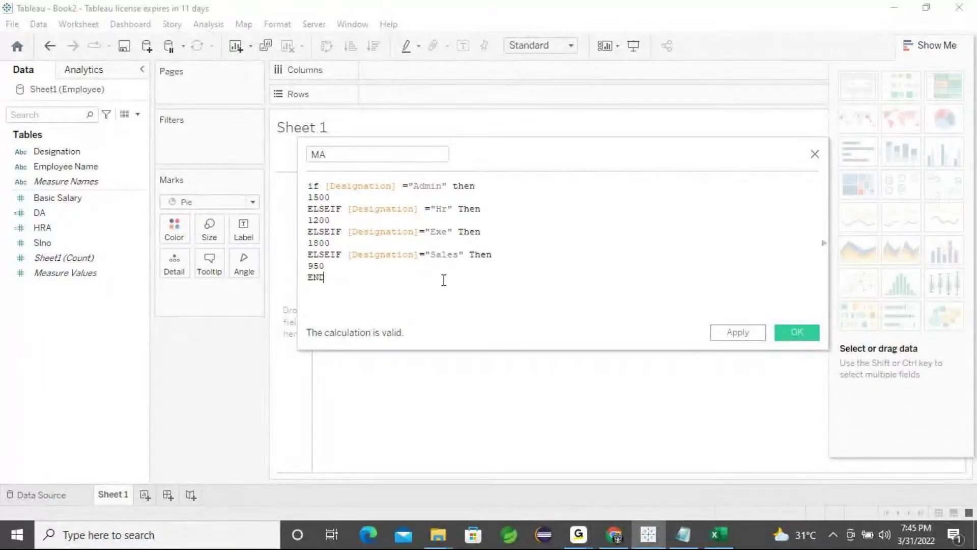
click(675, 543)
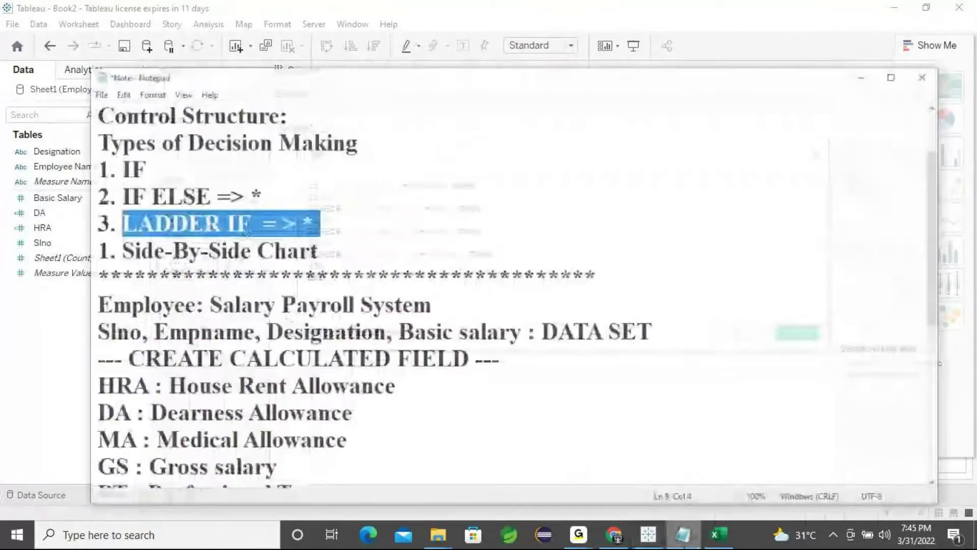
scroll(61, 228, down, 3)
drag(56, 252, 305, 362)
click(305, 362)
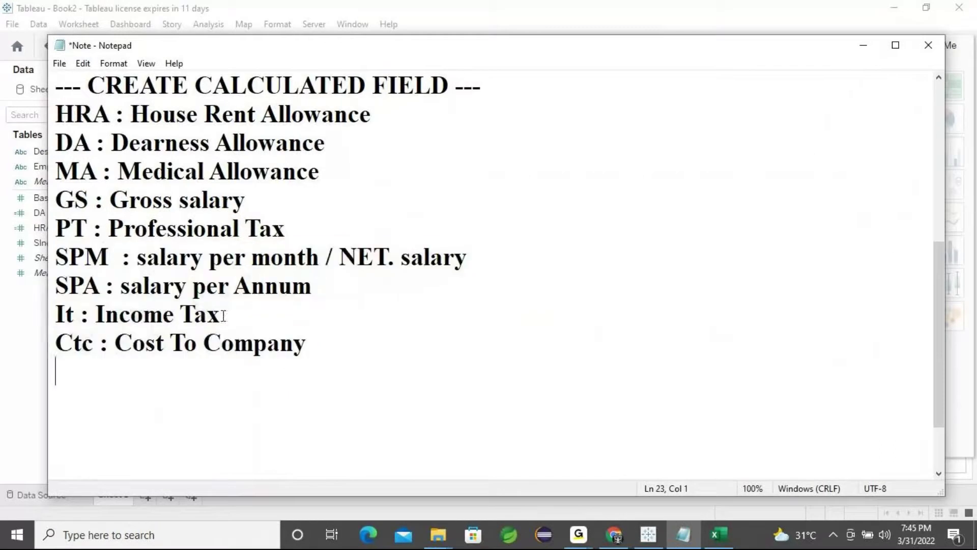
click(257, 210)
key(Return)
text(*********************)
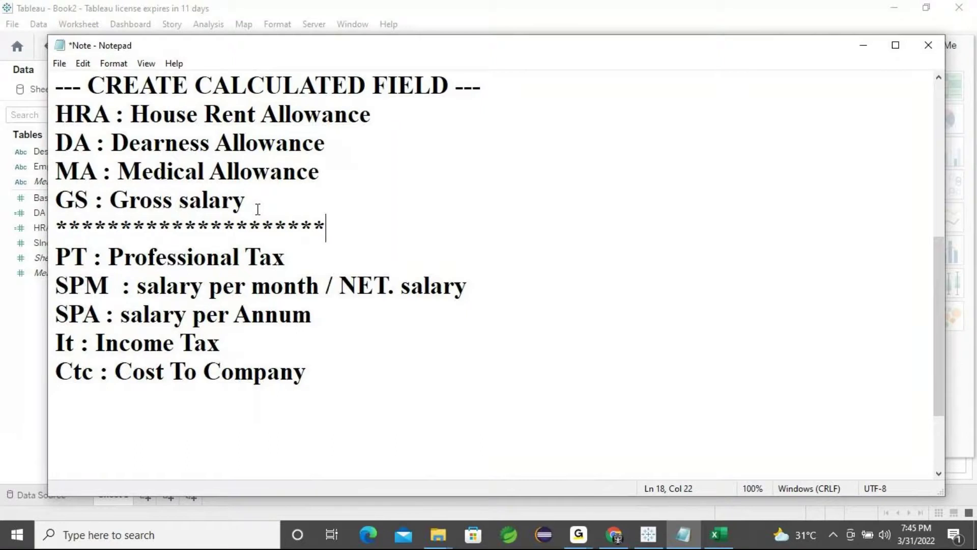
key(ctrl+s)
click(863, 46)
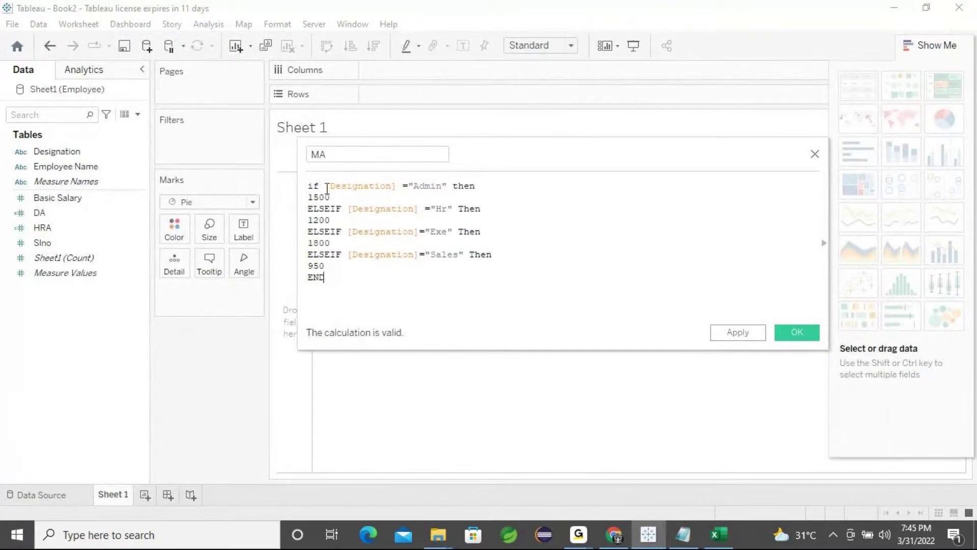
Step: Apply and save the MA calculated field, and select the DA and MA fields in turn in the data list
click(738, 334)
click(794, 332)
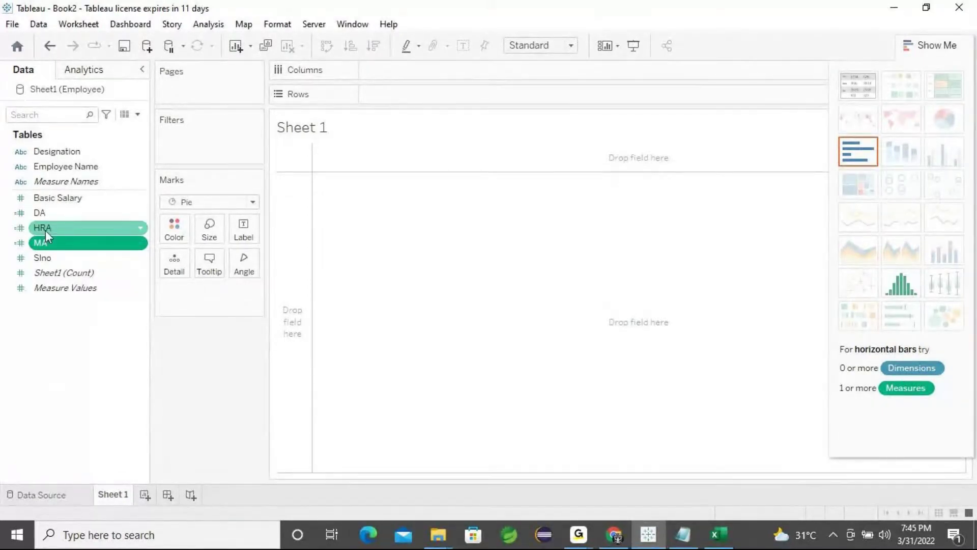
click(46, 213)
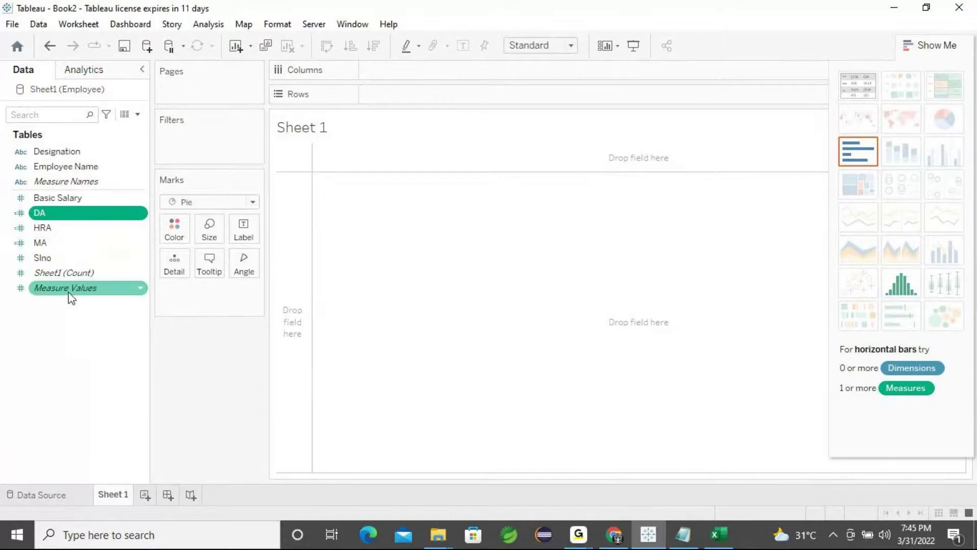
click(48, 247)
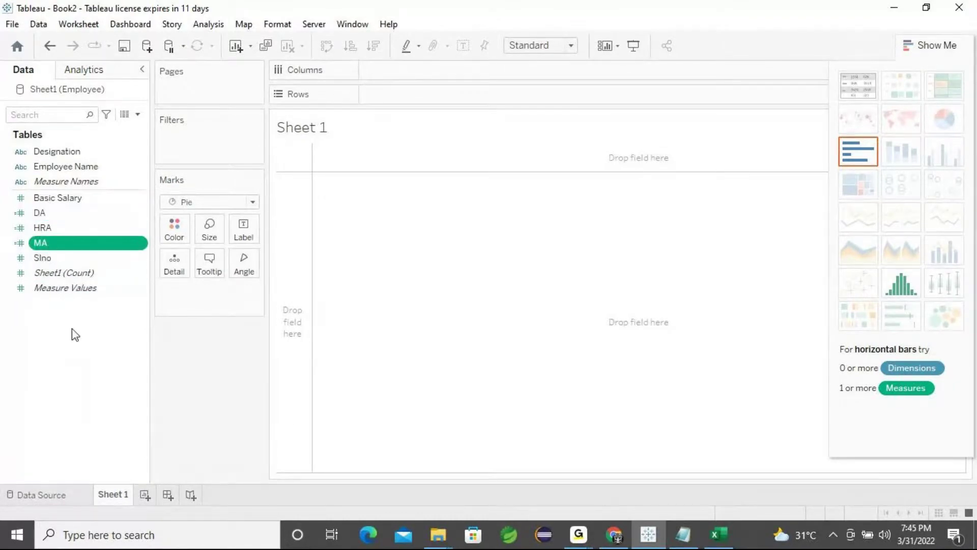
Step: Check the GS : Gross salary line in the Notepad notes by highlighting it, and return to Tableau
click(683, 535)
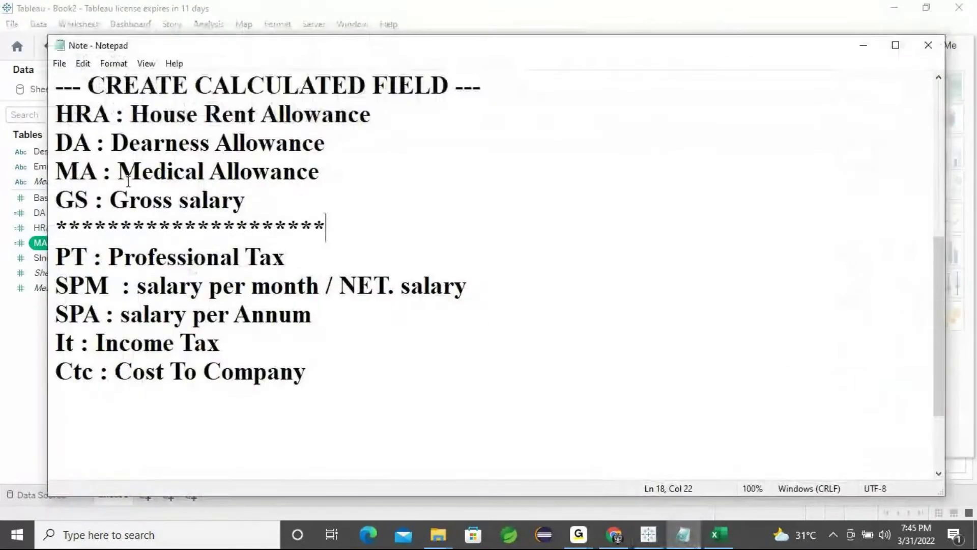
drag(89, 200, 55, 200)
drag(248, 203, 55, 204)
click(863, 46)
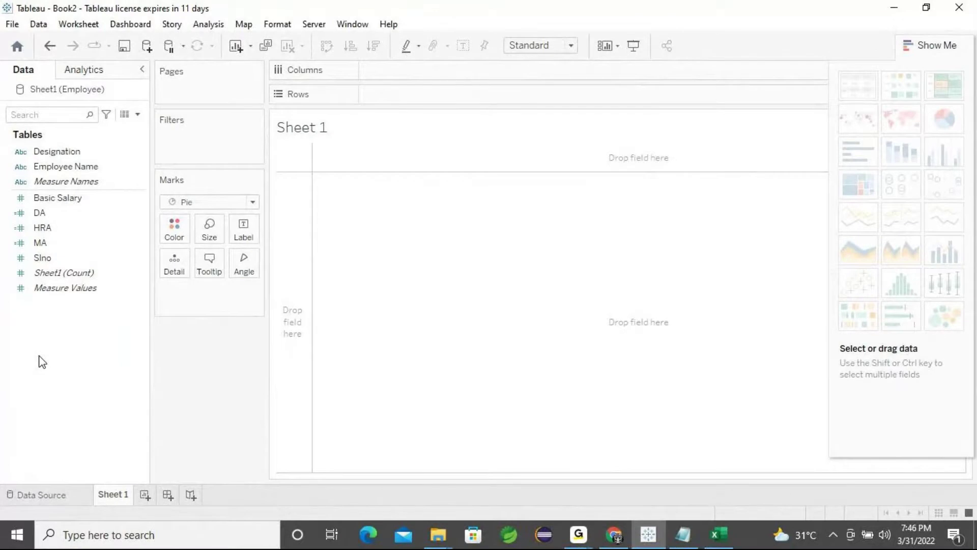
Step: Create a new calculated field in the data list and name it GS
right_click(42, 361)
right_click(38, 381)
click(49, 422)
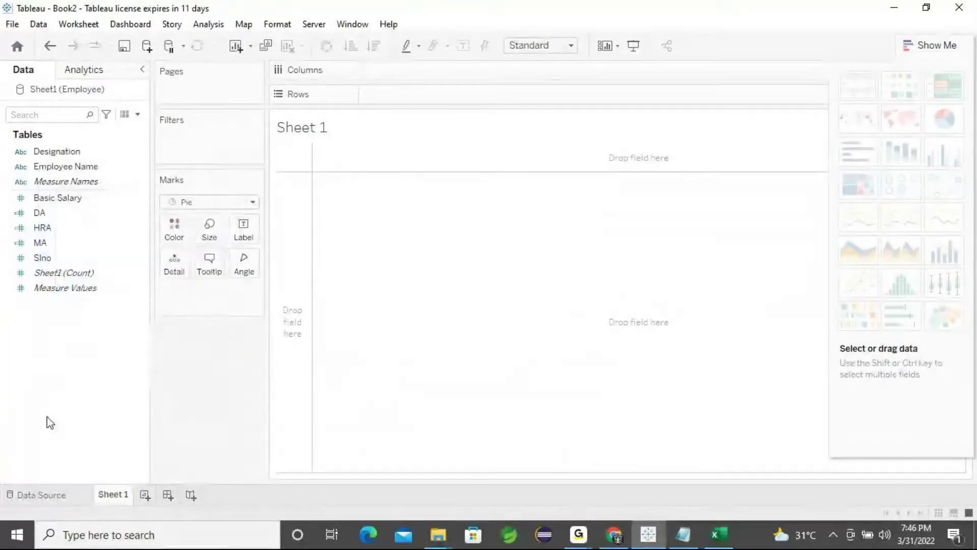
right_click(65, 403)
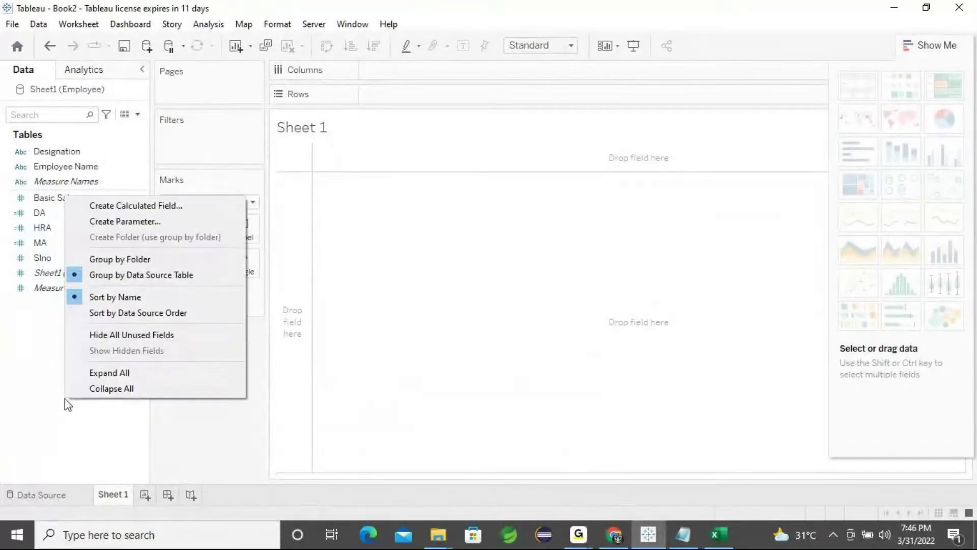
click(163, 205)
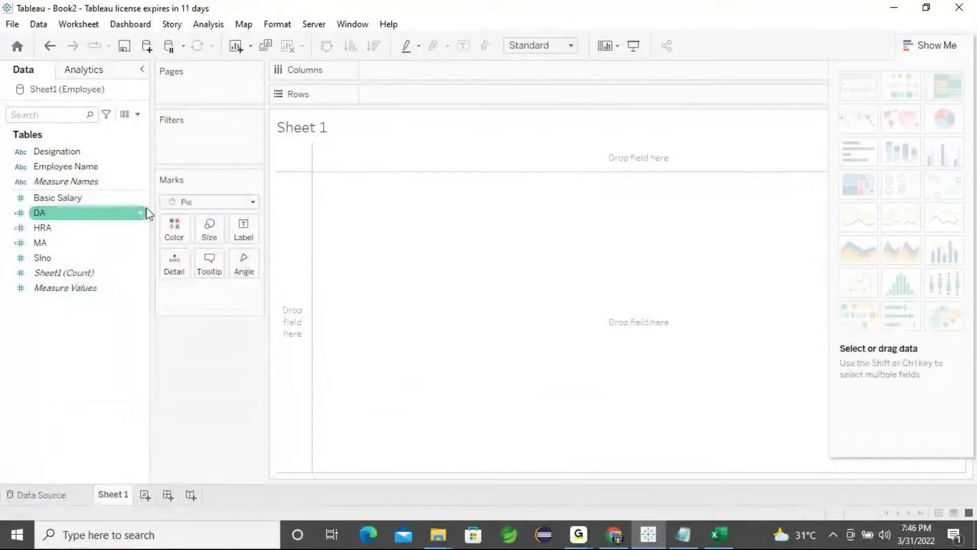
key(BackSpace)
text(GS)
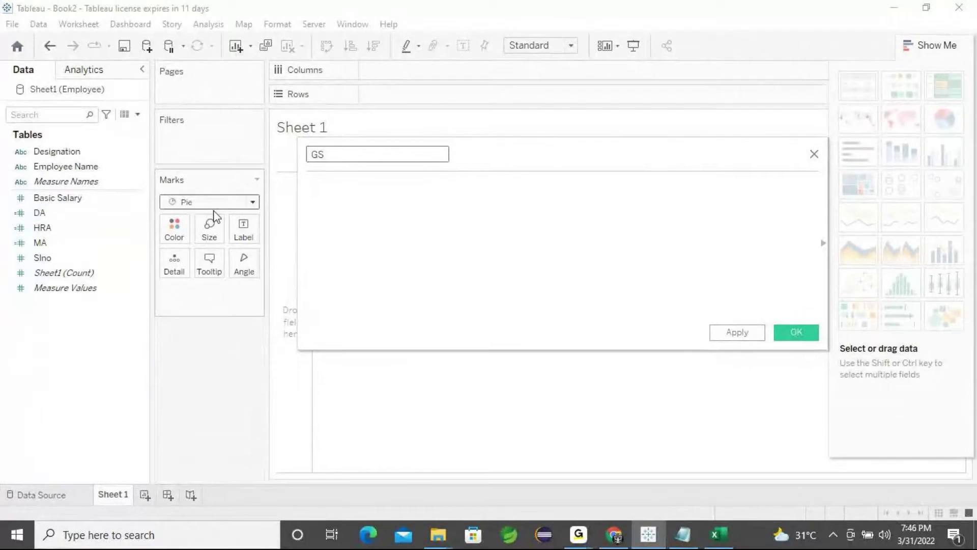
Step: Enter [Basic Salary]+[HRA]+[DA]+[MA] as the GS formula using the existing fields, and apply and save the calculation
click(304, 224)
click(92, 201)
drag(92, 201, 434, 223)
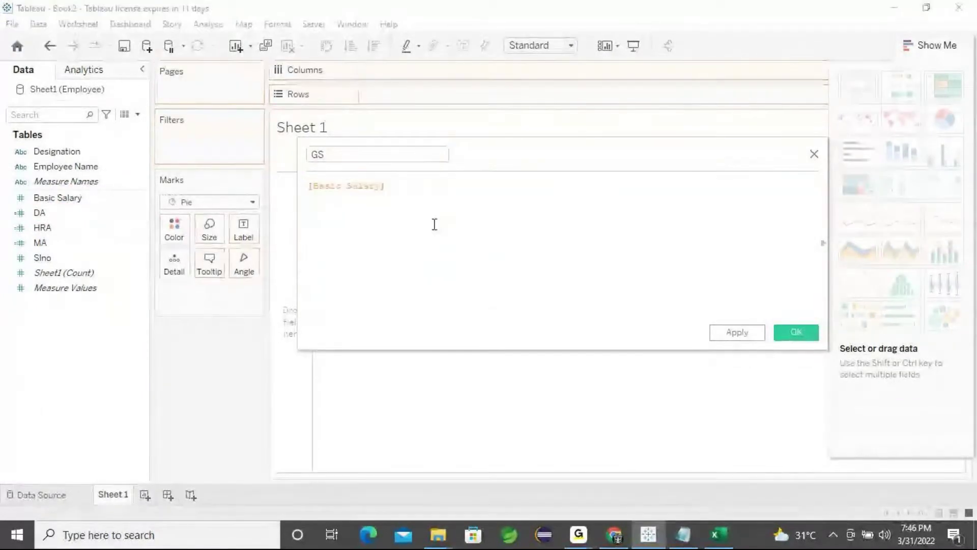
text(+)
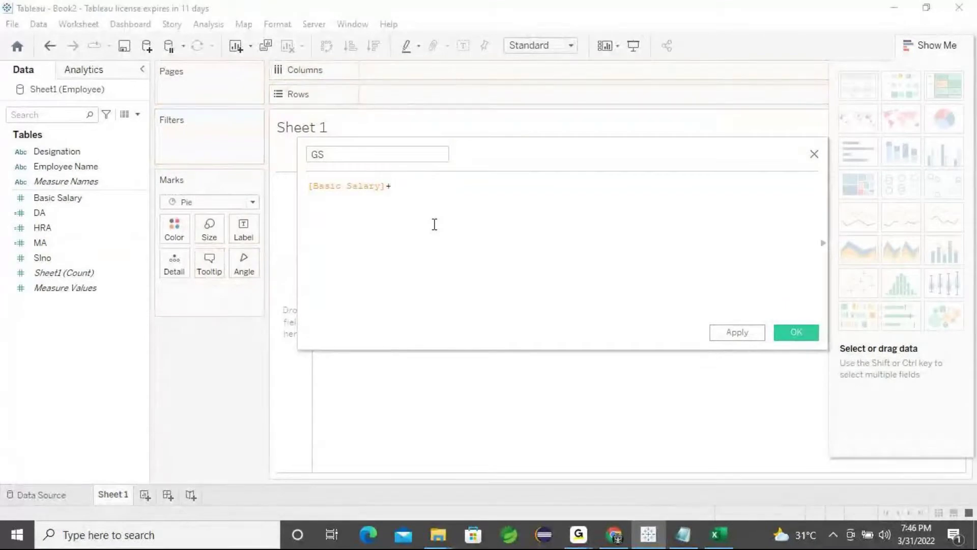
drag(46, 228, 574, 223)
text(+)
drag(50, 214, 609, 218)
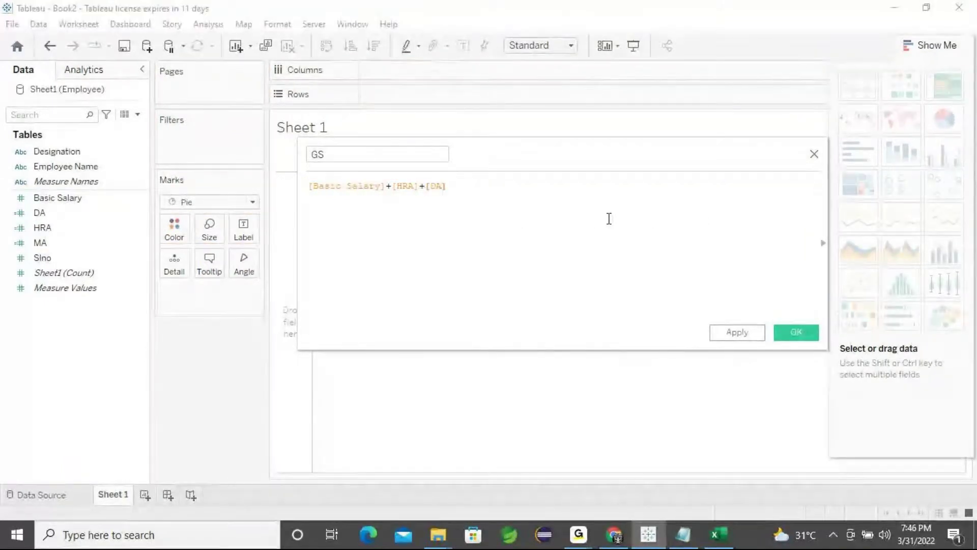
text(+)
drag(105, 243, 580, 216)
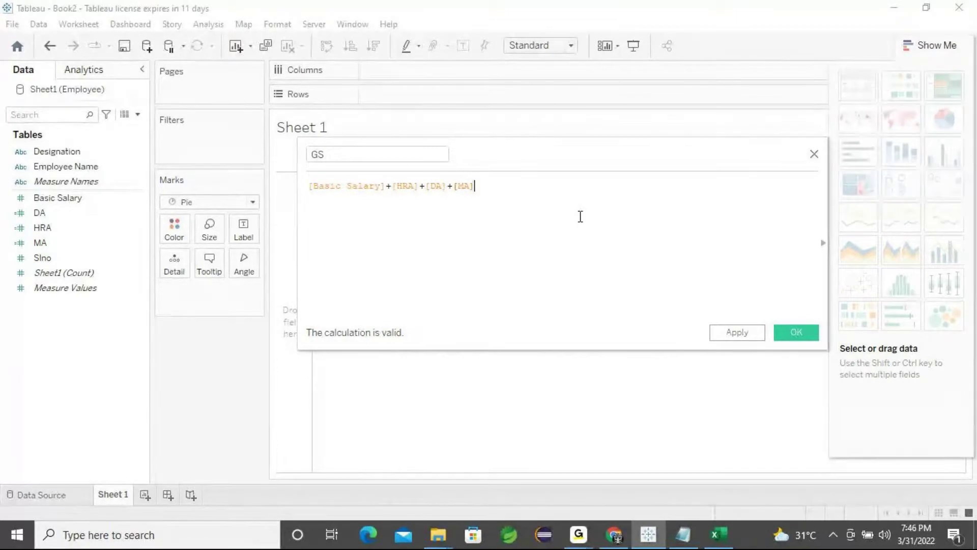
click(732, 331)
click(795, 332)
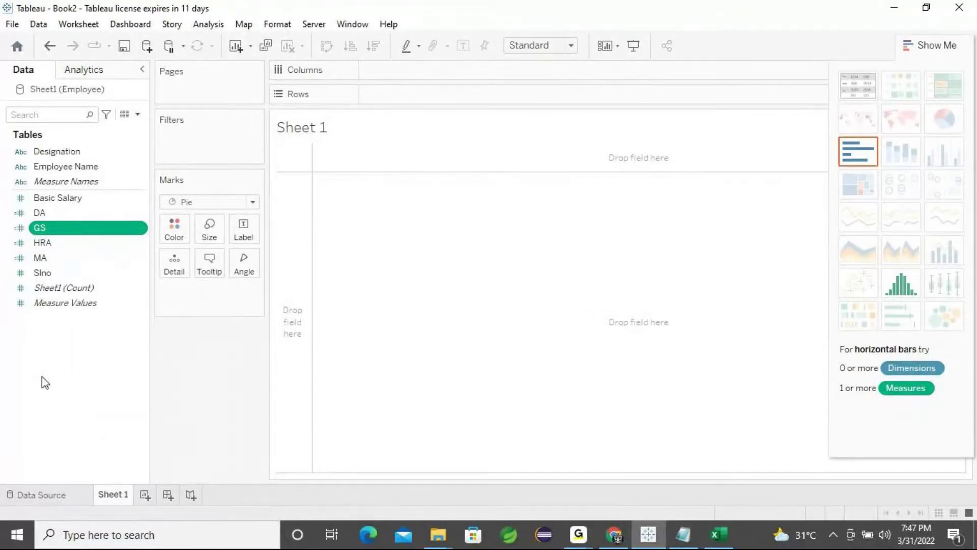
Step: Delete the GS calculated field from the data list
mouse_move(113, 497)
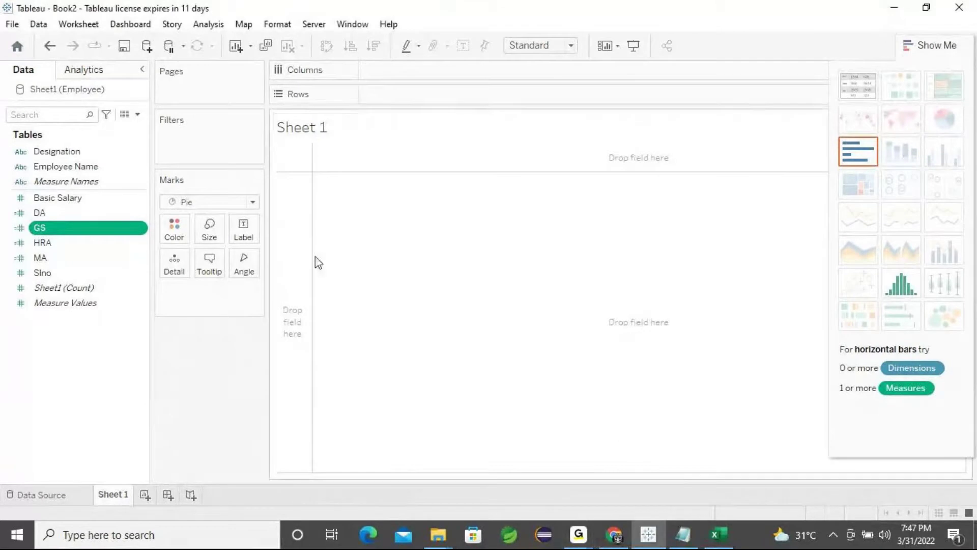
right_click(58, 234)
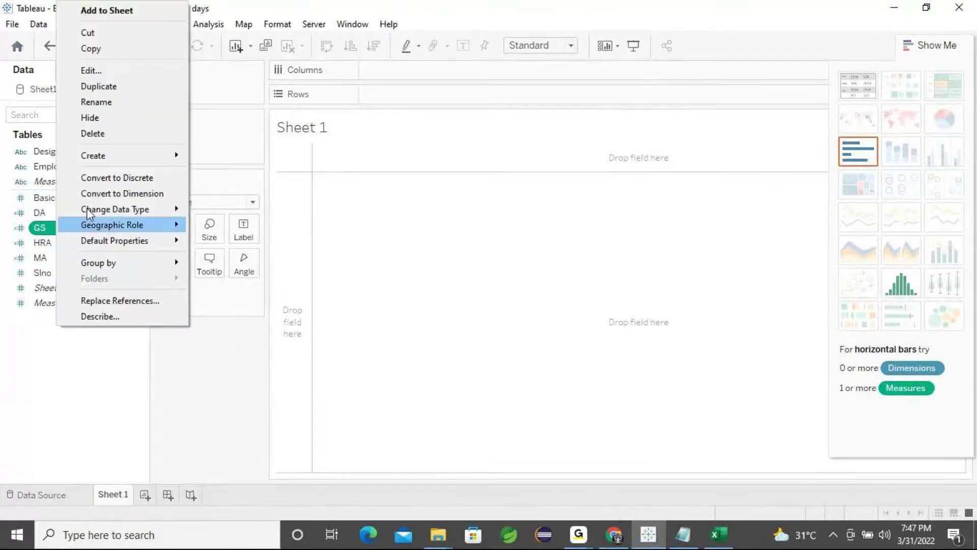
click(90, 134)
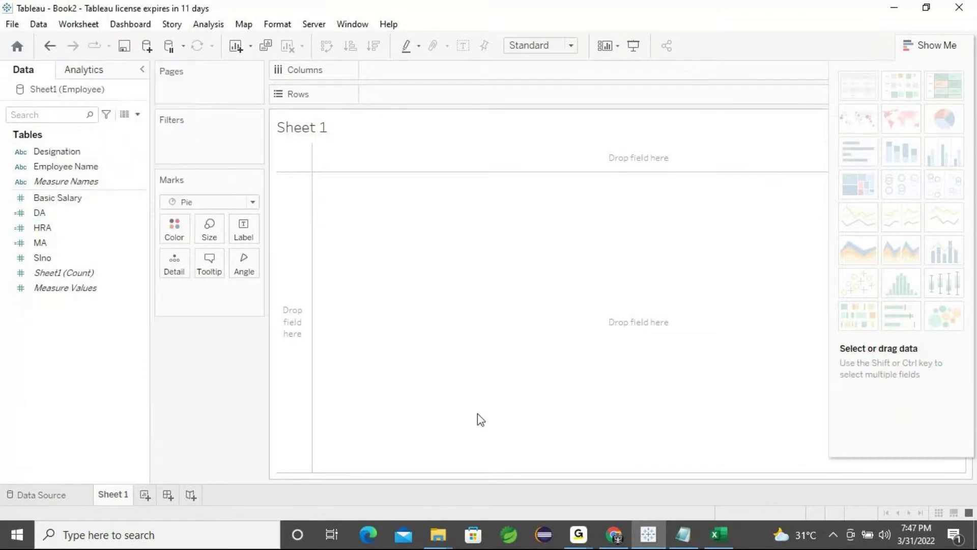
Step: Review the gross salary components in the Notepad notes, highlighting Basic salary, HRA, DA and MA, and return to Tableau
click(683, 534)
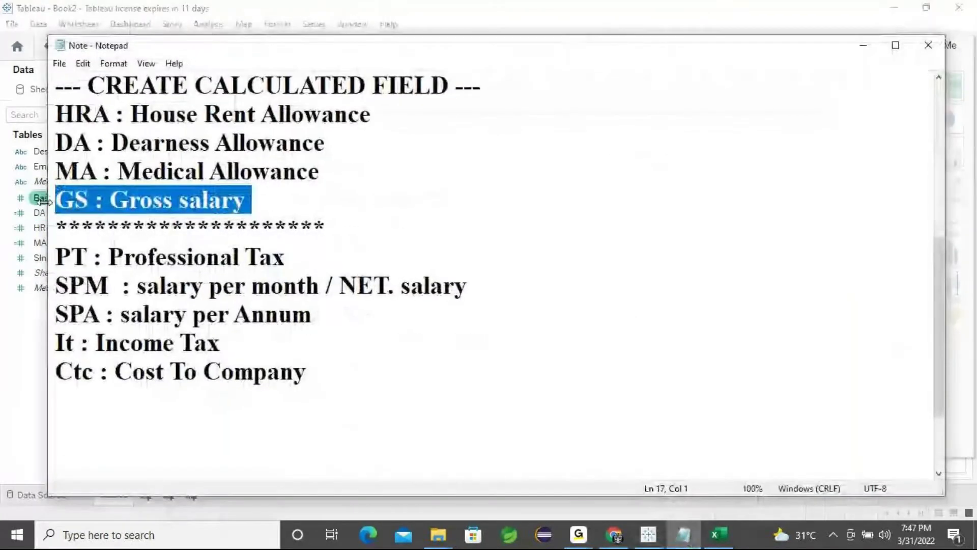
scroll(110, 228, up, 2)
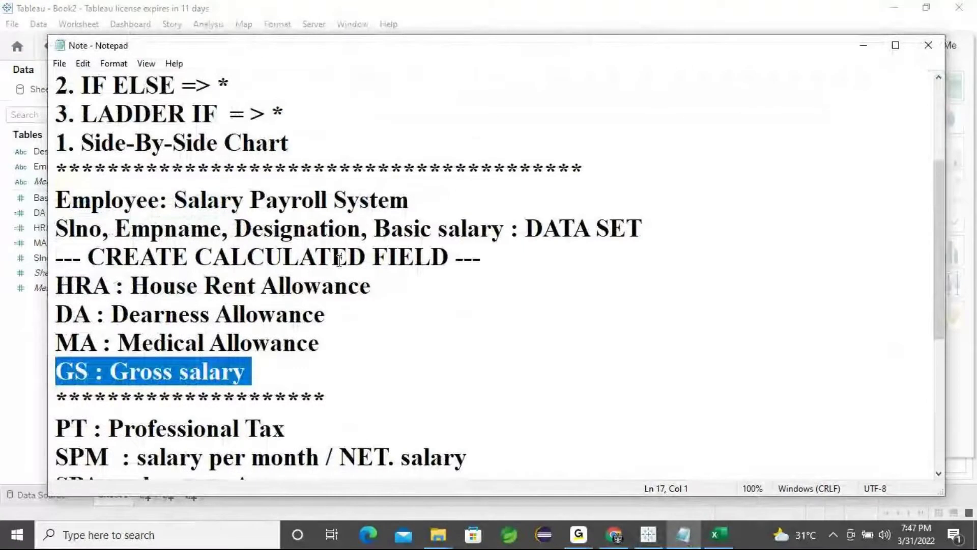
drag(375, 229, 503, 229)
drag(56, 285, 56, 315)
drag(96, 343, 56, 285)
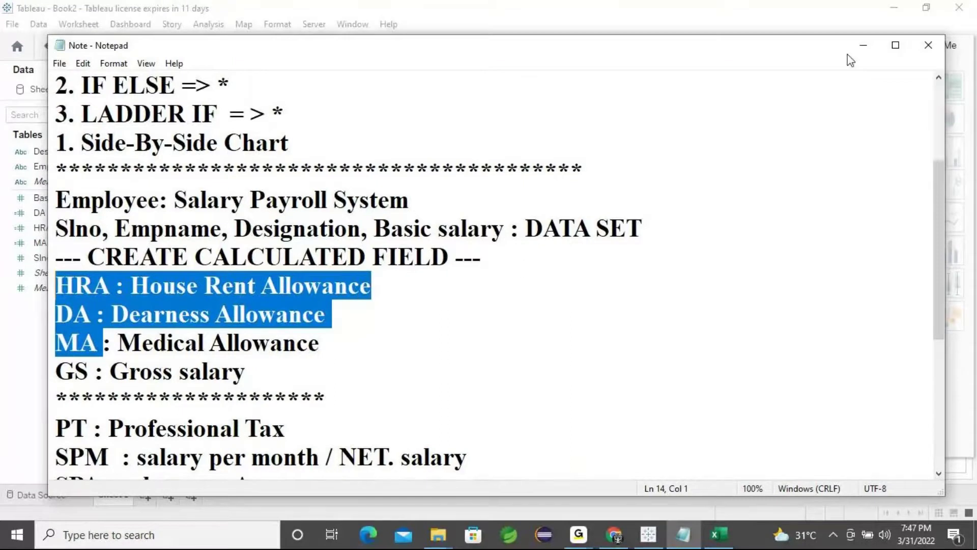
click(863, 44)
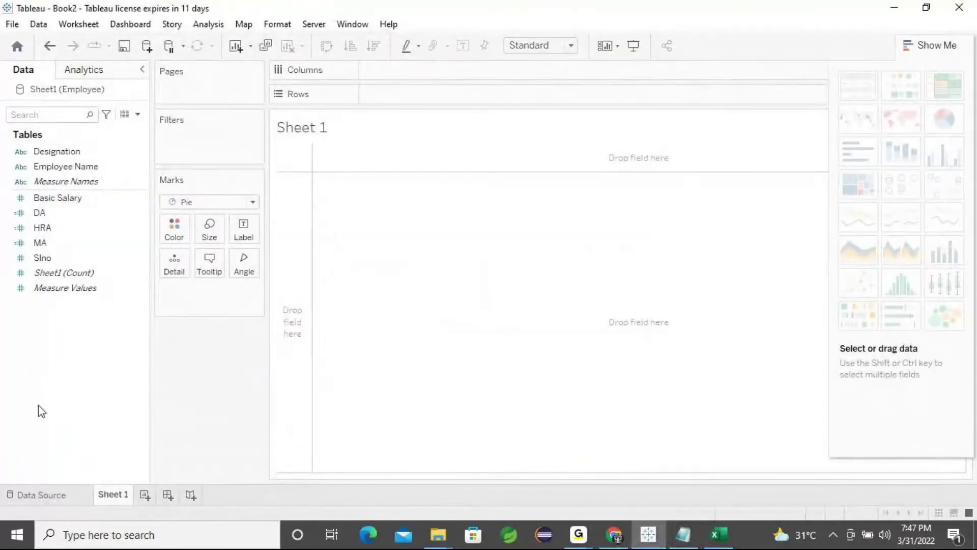
Step: Create a calculated field and set its name to GS for the gross salary
right_click(39, 373)
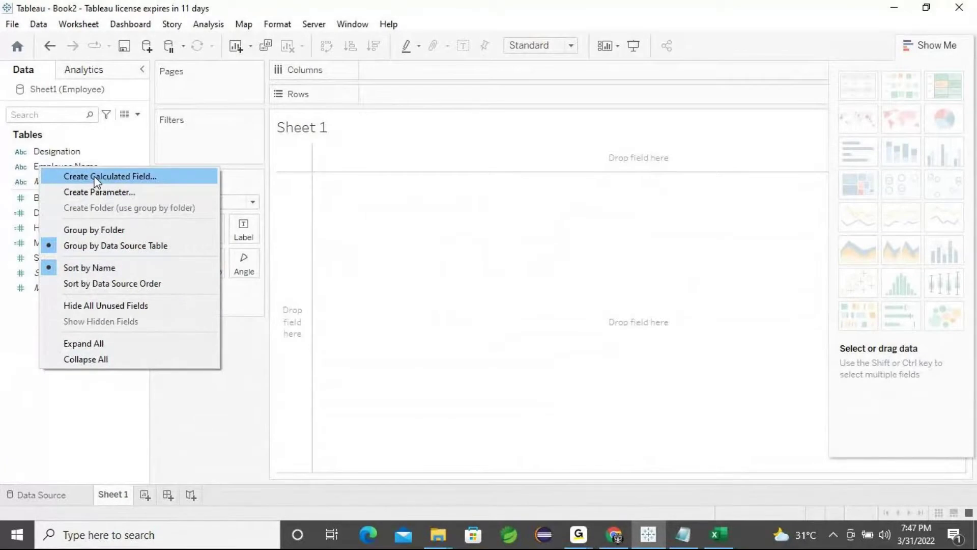
click(95, 178)
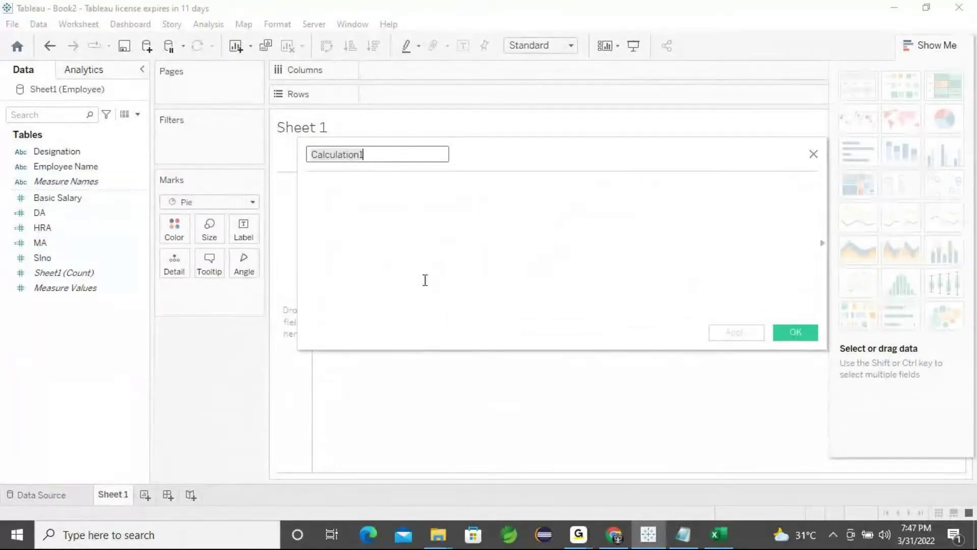
key(BackSpace)
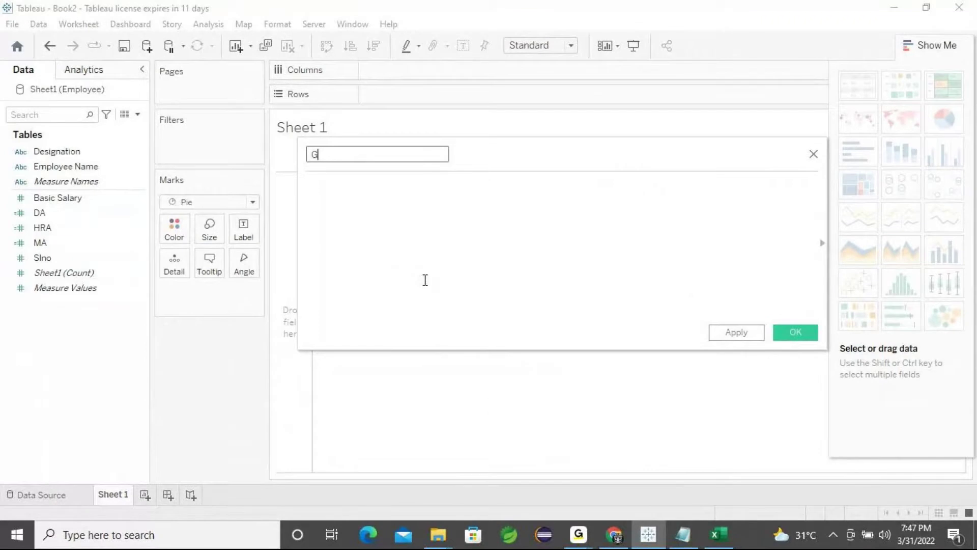
text(GS)
Step: Start the GS formula with [Basic Salary]+[HRA], inserting both fields from the data list
click(411, 235)
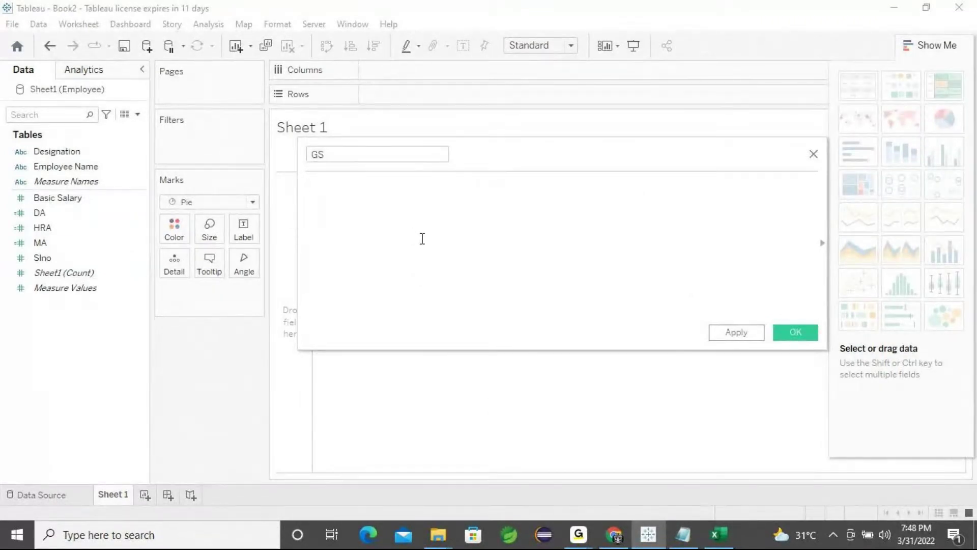
click(68, 202)
drag(69, 203, 416, 229)
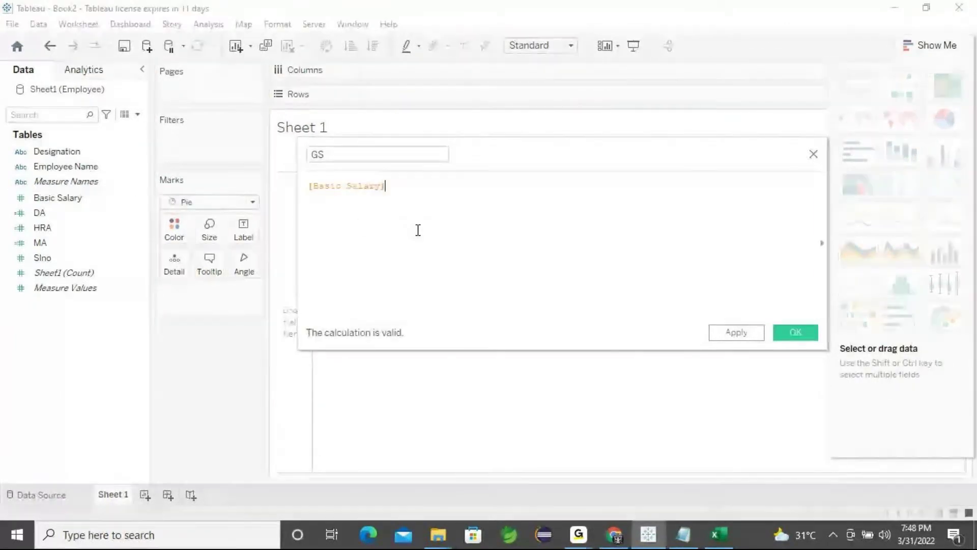
text(+)
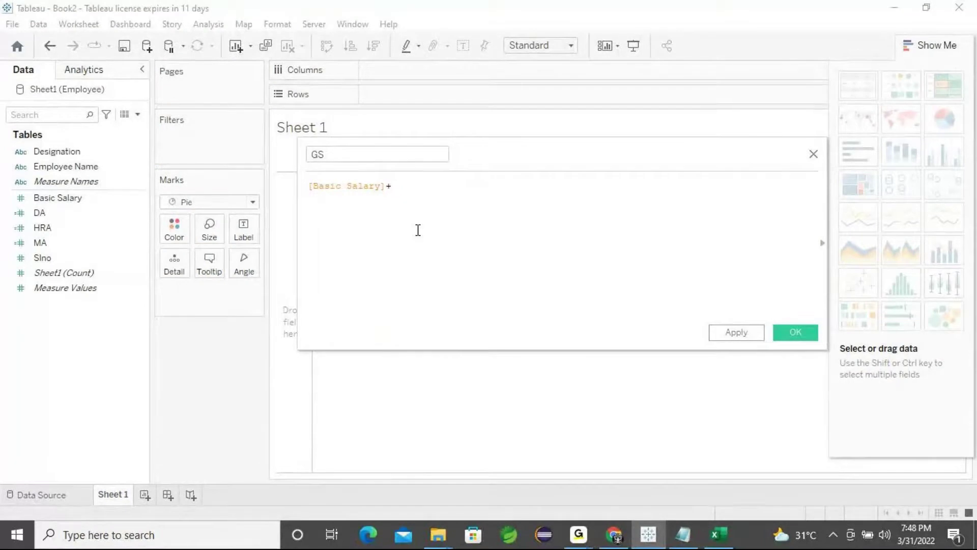
click(58, 230)
drag(58, 230, 521, 224)
Step: Complete the GS formula by adding +[DA]+[MA], and apply and save the calculated field
text(+)
click(56, 218)
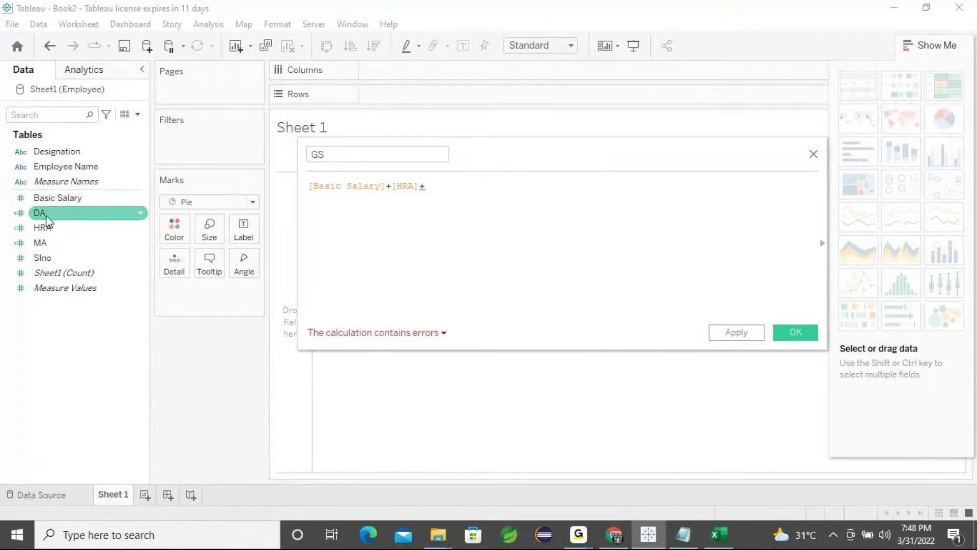
drag(53, 216, 503, 204)
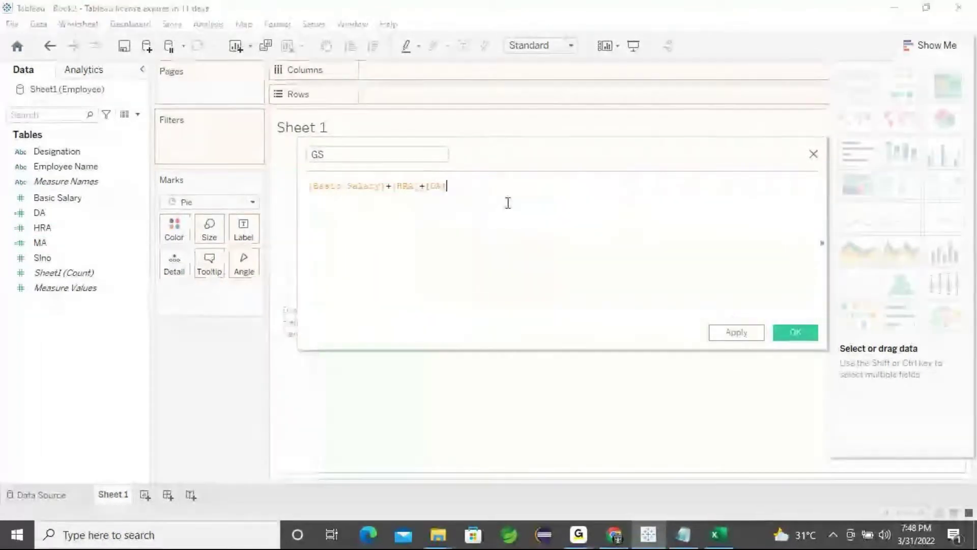
text(+)
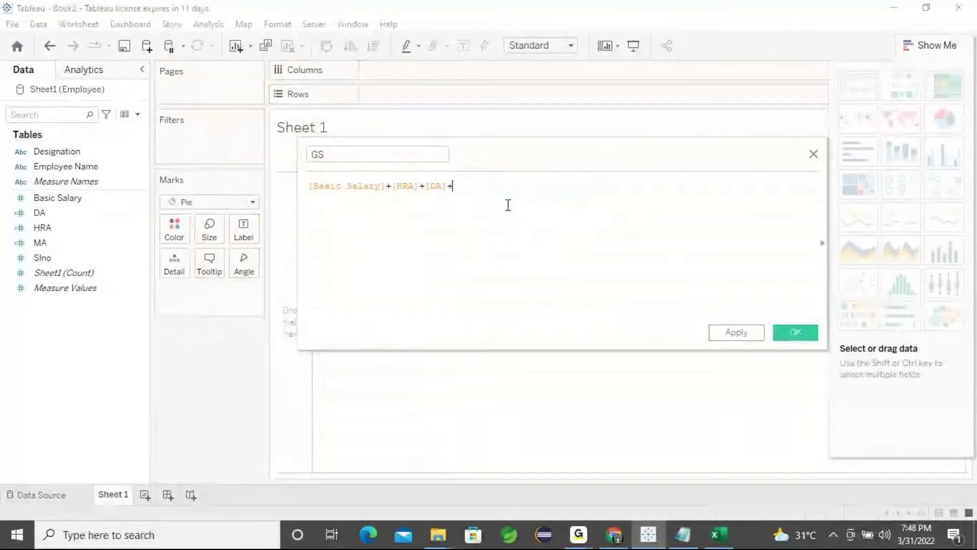
drag(40, 243, 511, 205)
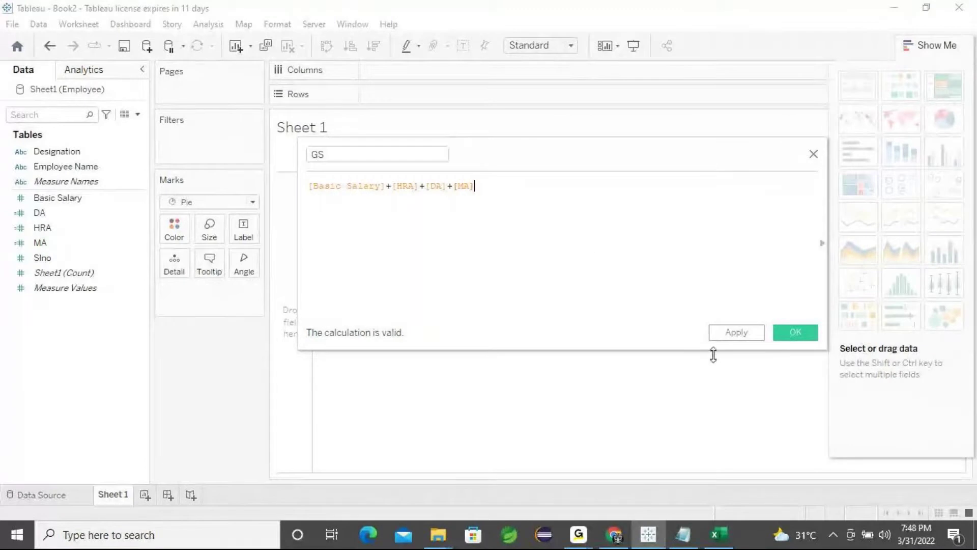
click(731, 339)
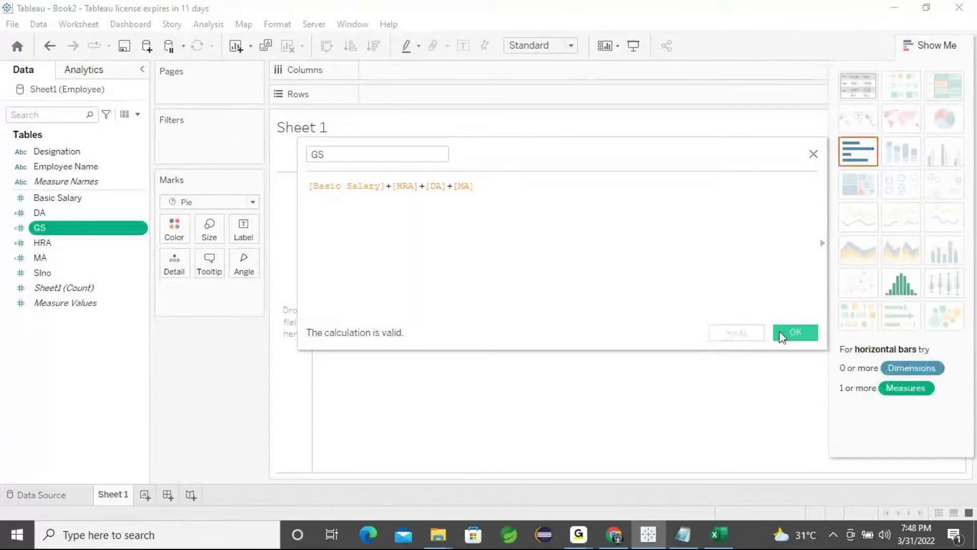
click(789, 335)
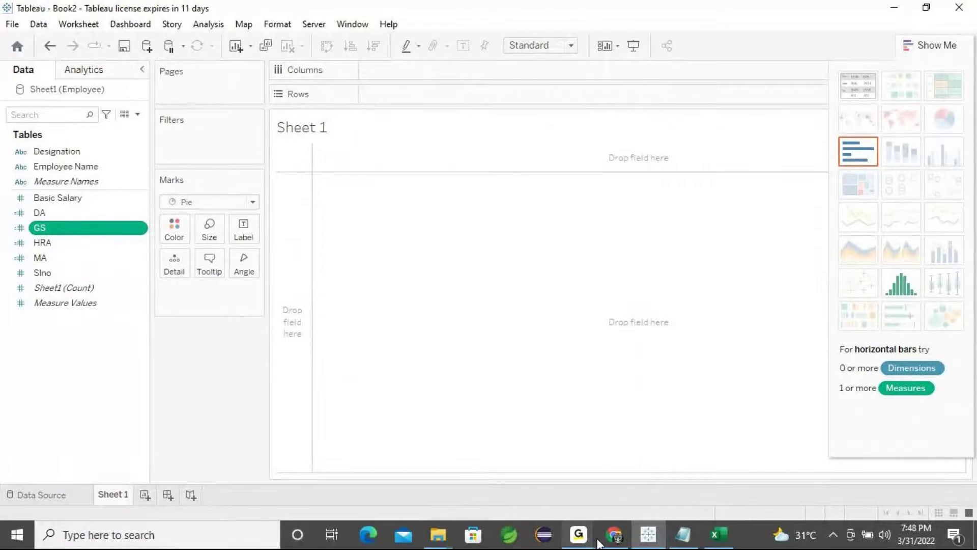
Step: Open the DA calculated field for editing to examine its formula
mouse_move(579, 534)
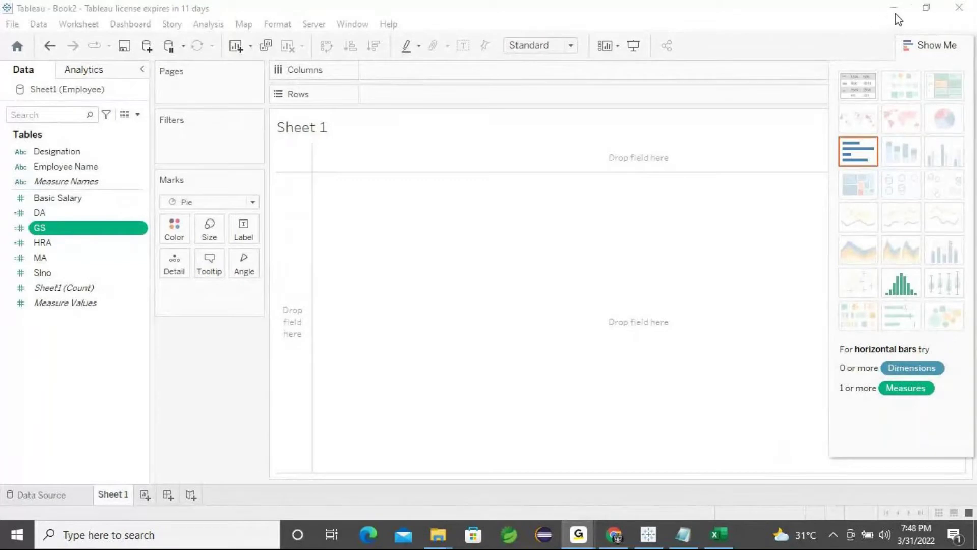
ctrl+click(80, 211)
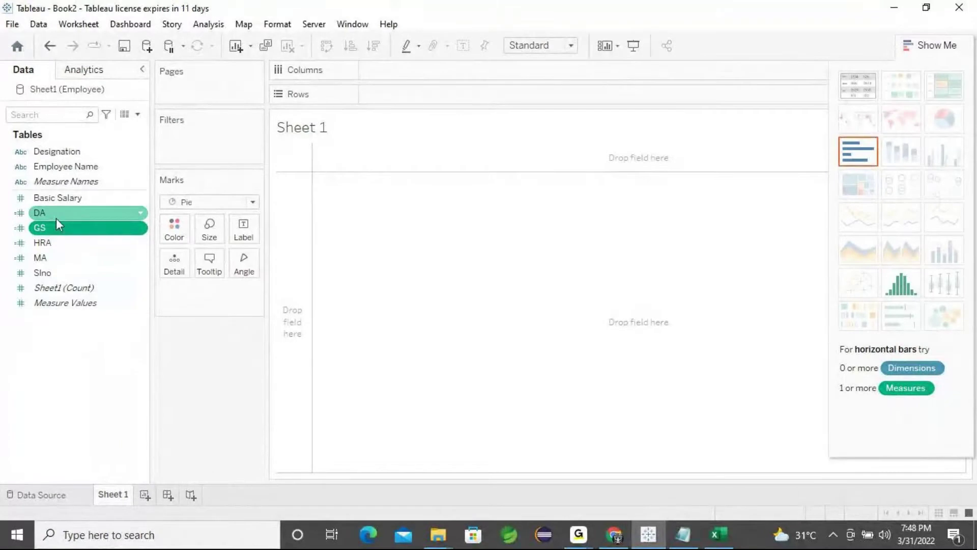
click(58, 215)
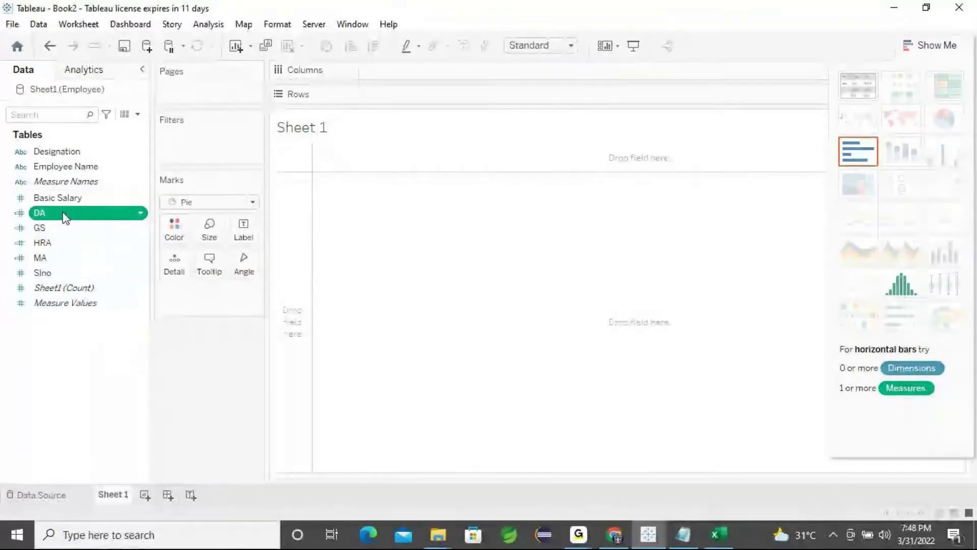
right_click(65, 218)
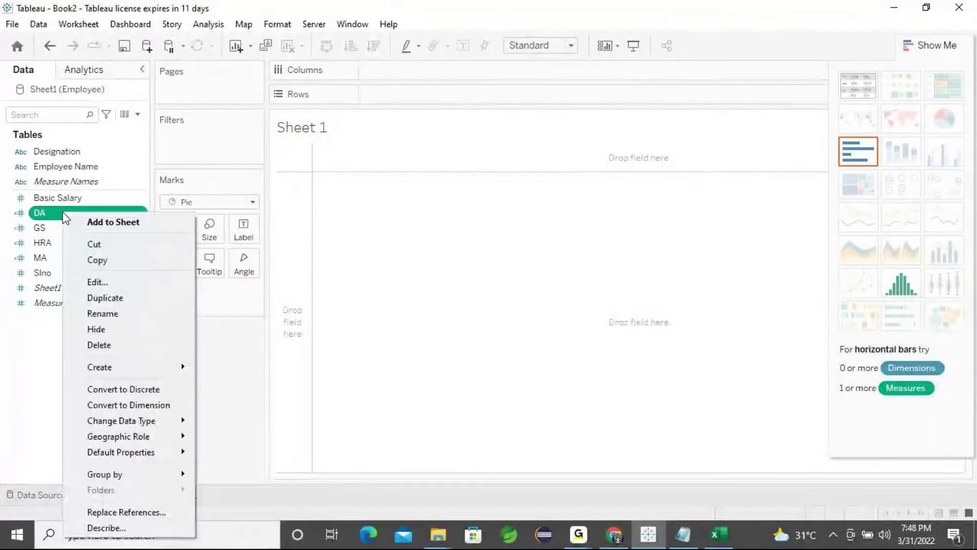
click(103, 283)
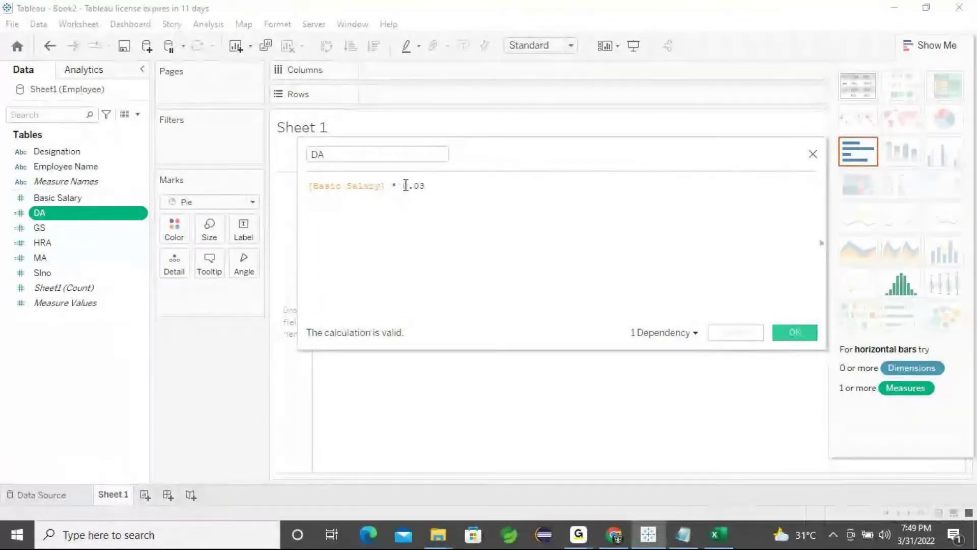
Step: Switch to the Employee workbook in Excel and enter the DA rate 0.03 in cell I2
drag(404, 186, 428, 186)
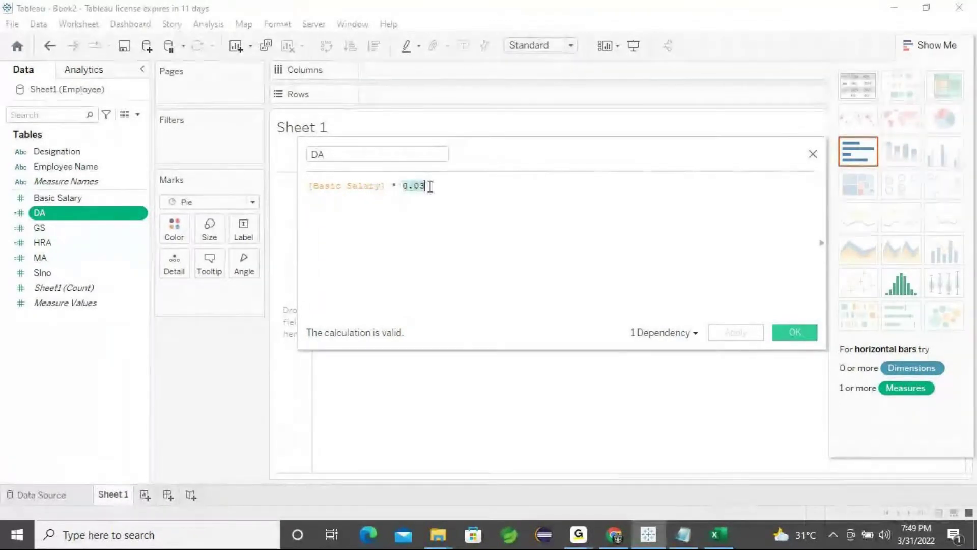
click(717, 533)
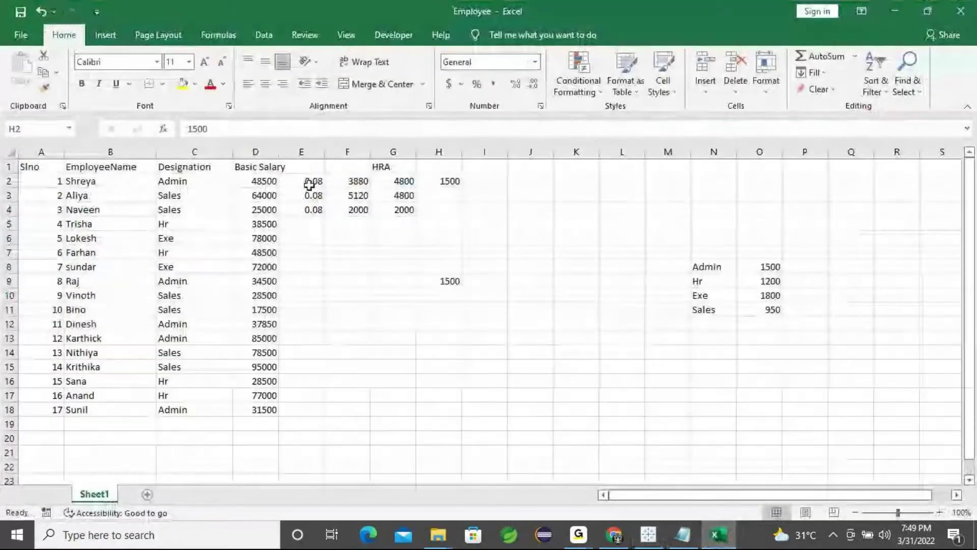
click(256, 181)
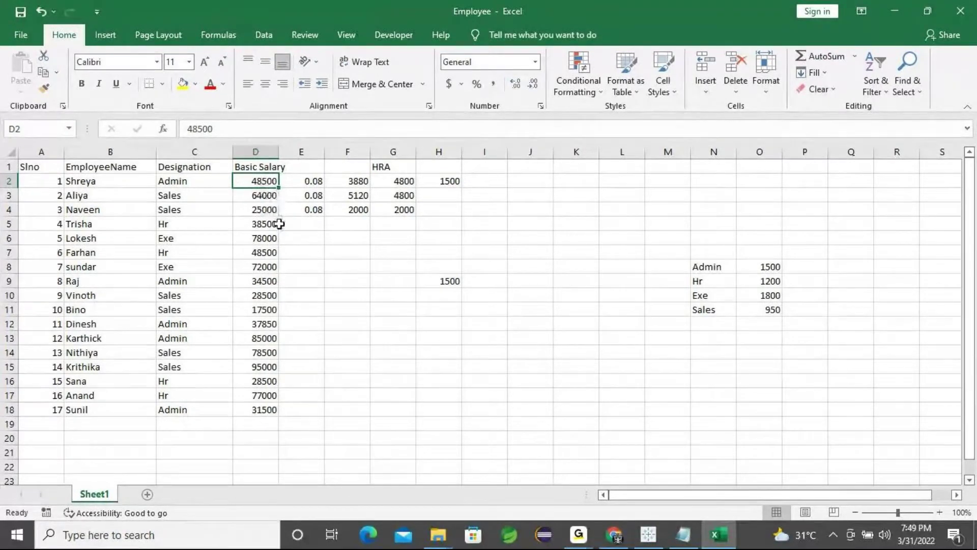
click(497, 181)
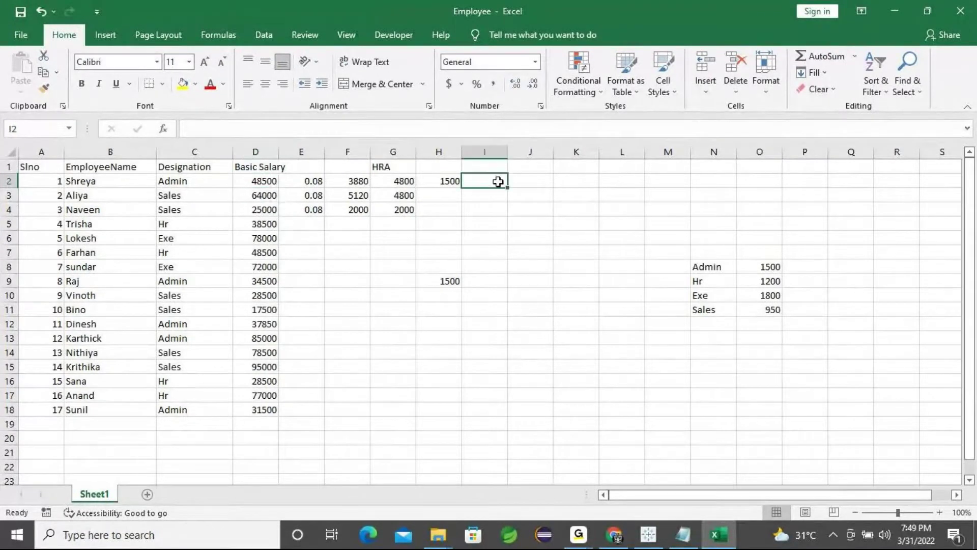
text(0.03)
key(Tab)
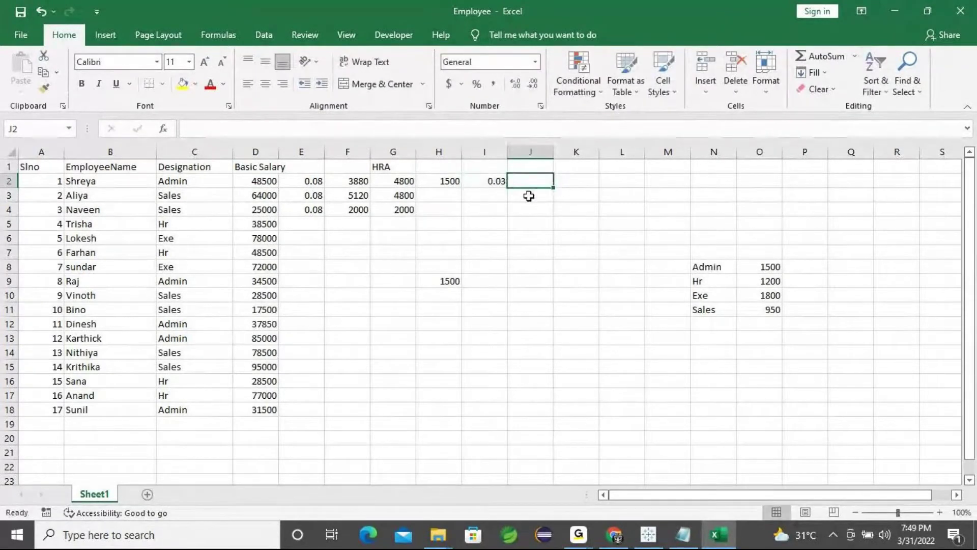
Step: Calculate the first employee's DA in cell J2 with =D2*I2 and review the formula cell
text(=)
click(269, 187)
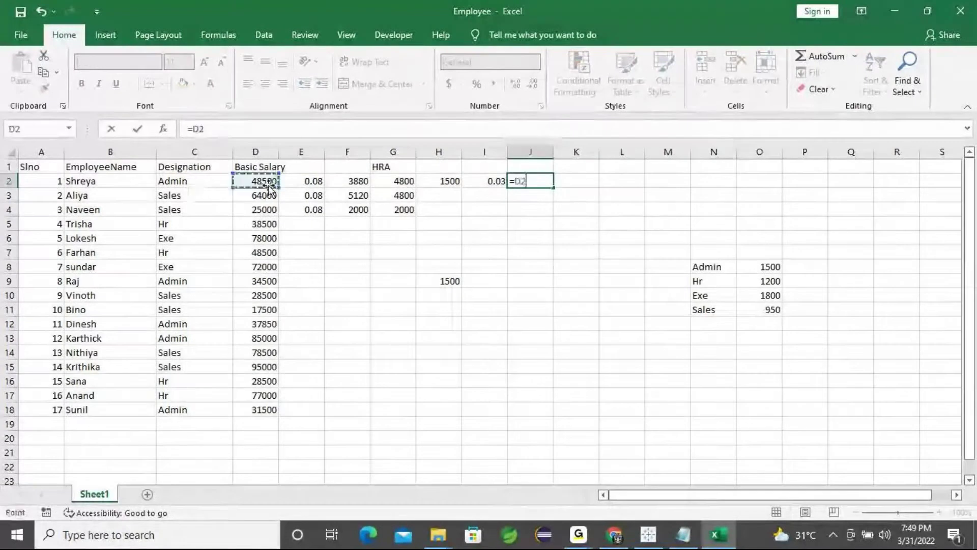
text(*)
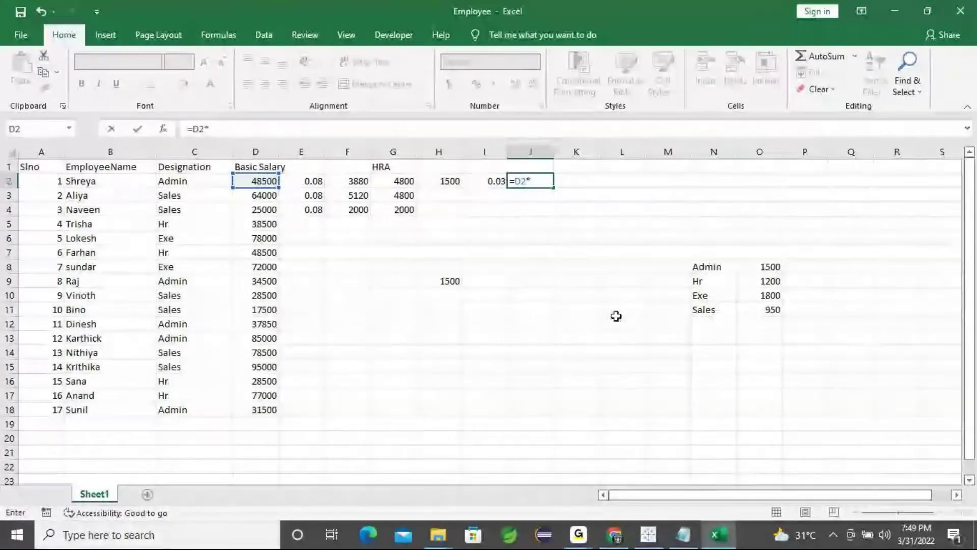
click(483, 182)
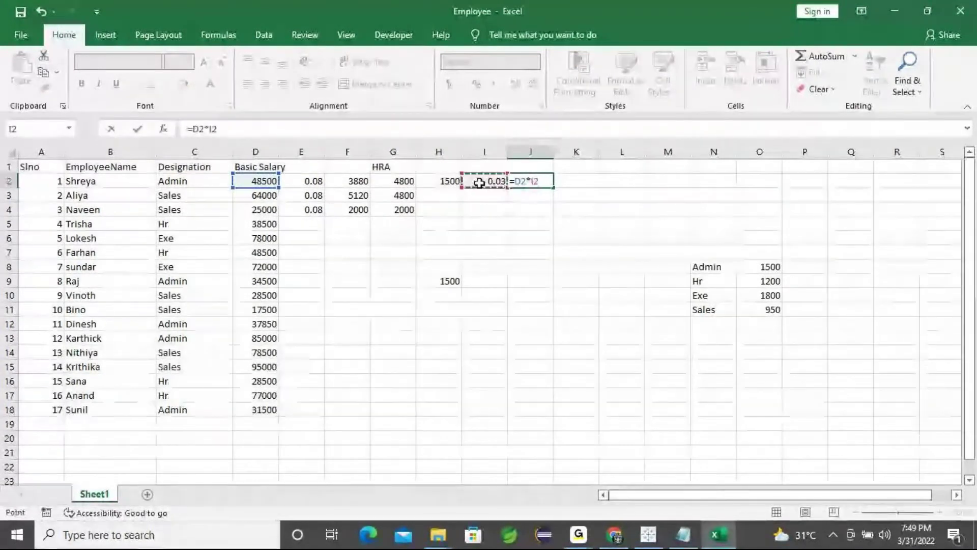
key(Return)
key(Up)
key(Up)
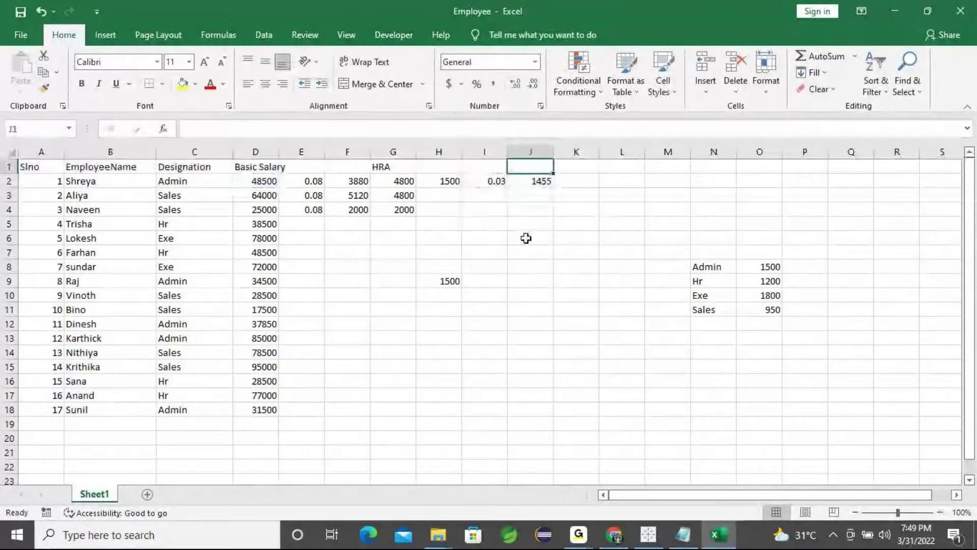
click(530, 182)
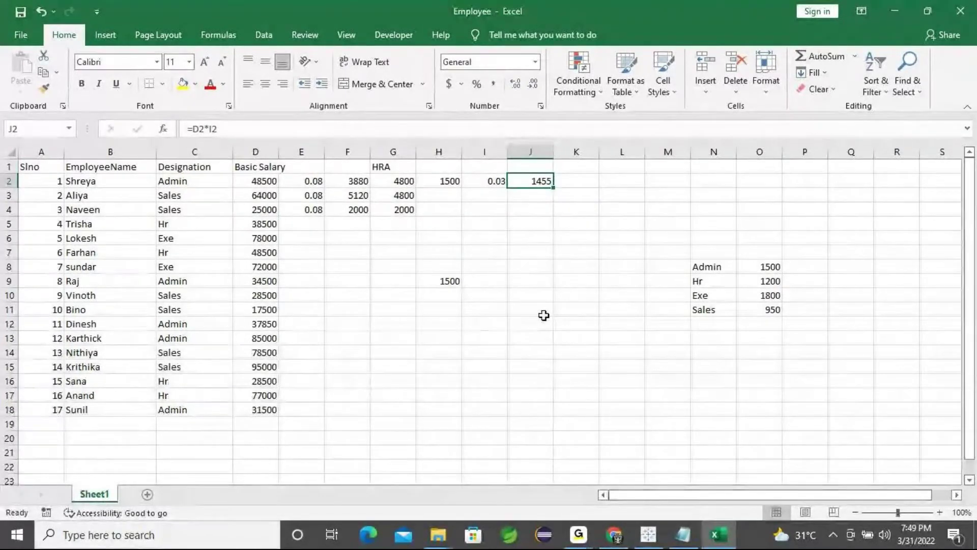
click(543, 253)
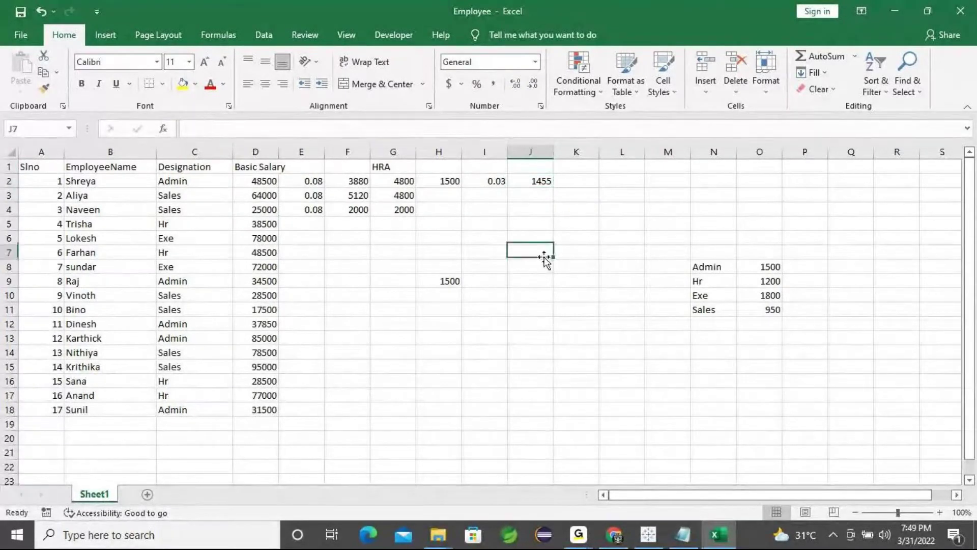
click(513, 183)
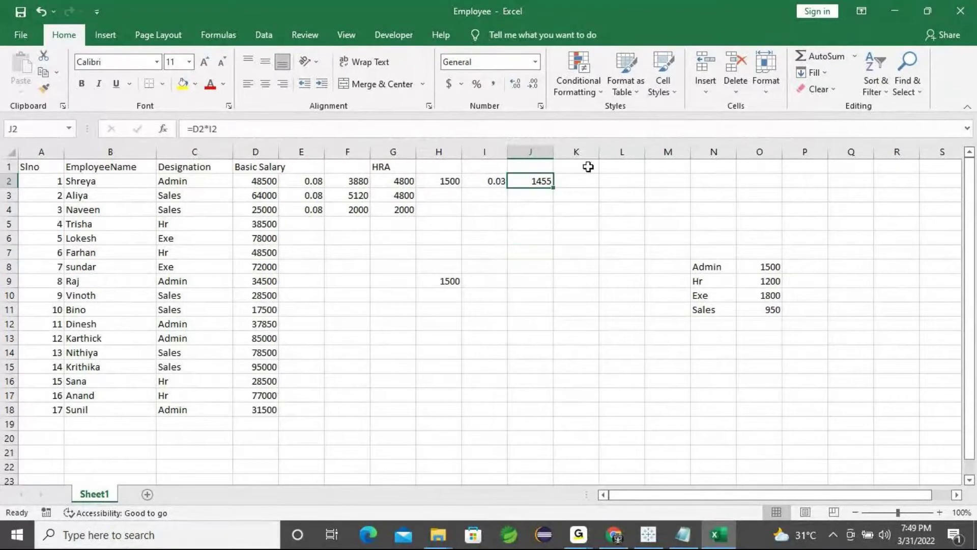
Step: Return to Tableau and close the DA calculation editor, accepting the formula [Basic Salary] * 0.03
click(900, 14)
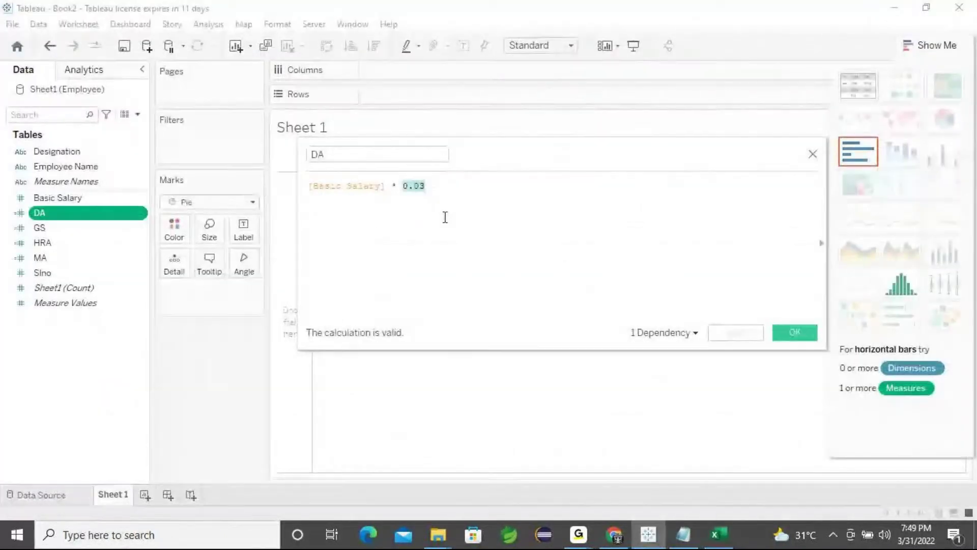
click(450, 202)
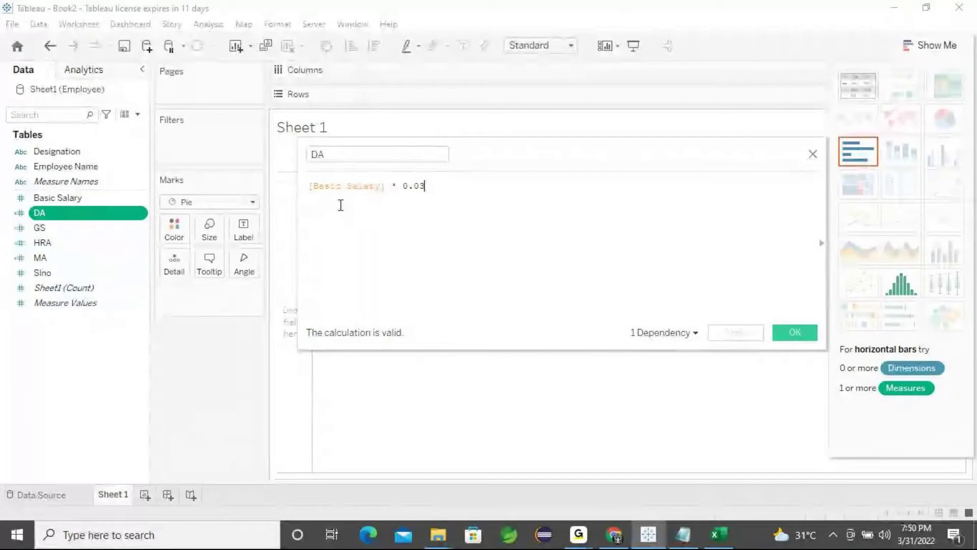
click(794, 334)
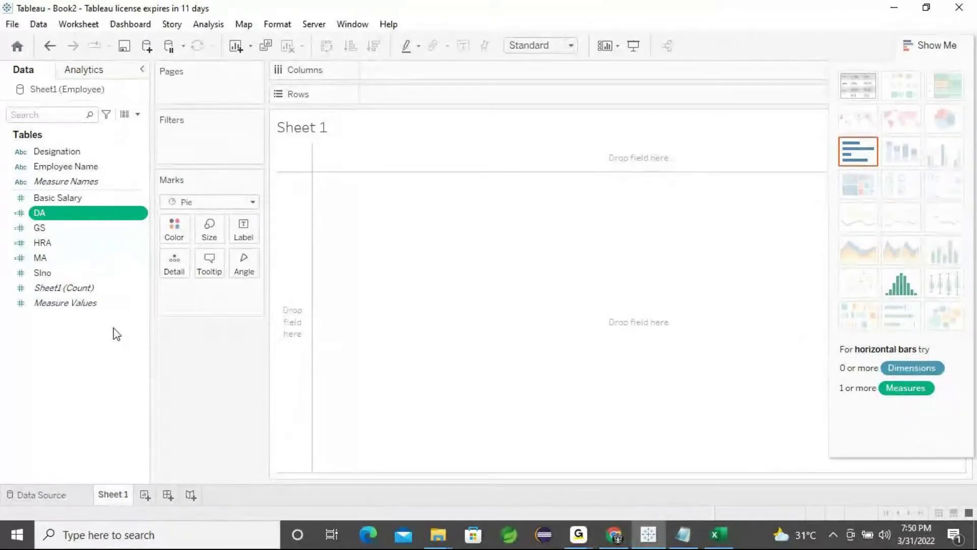
Step: View the underlying data of Sheet1 (Employee) and check the HRA values of the first six employees
click(125, 119)
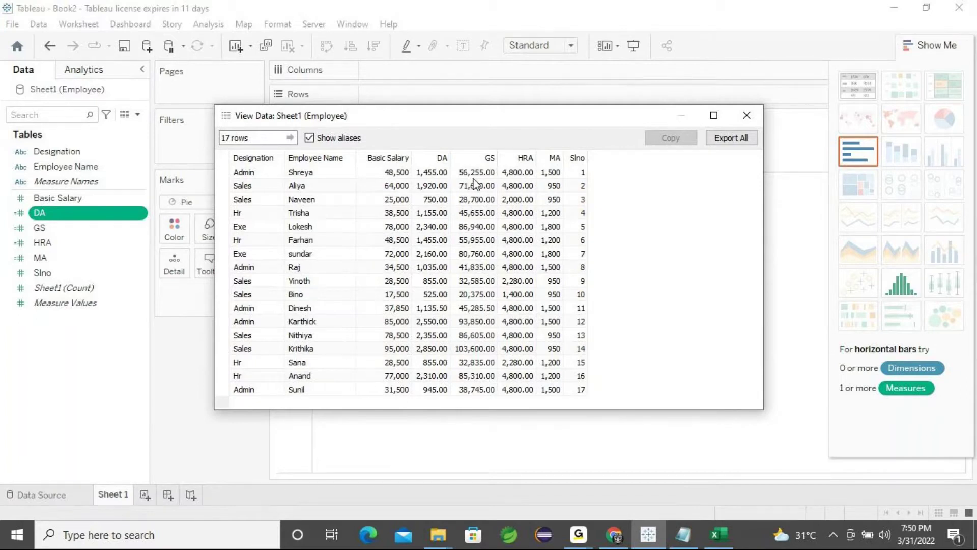
click(507, 174)
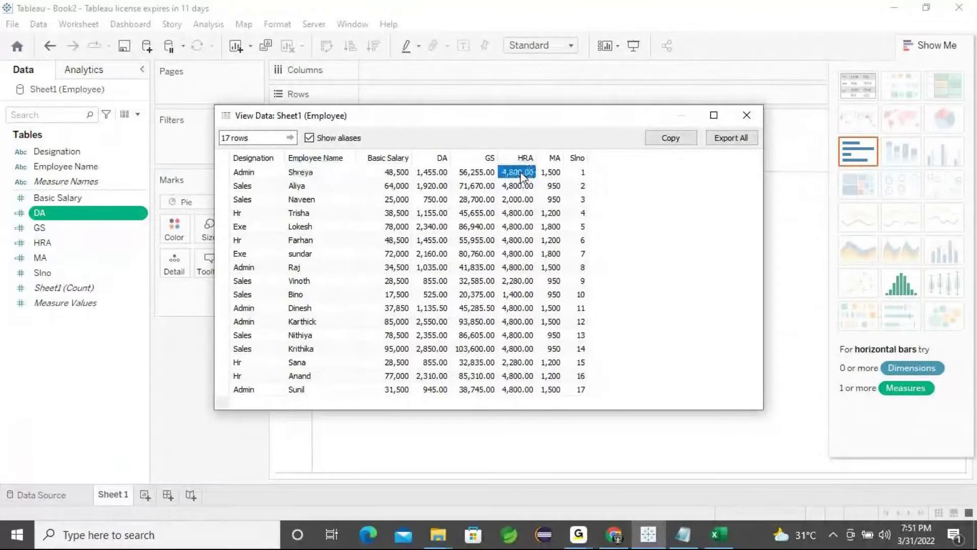
click(518, 187)
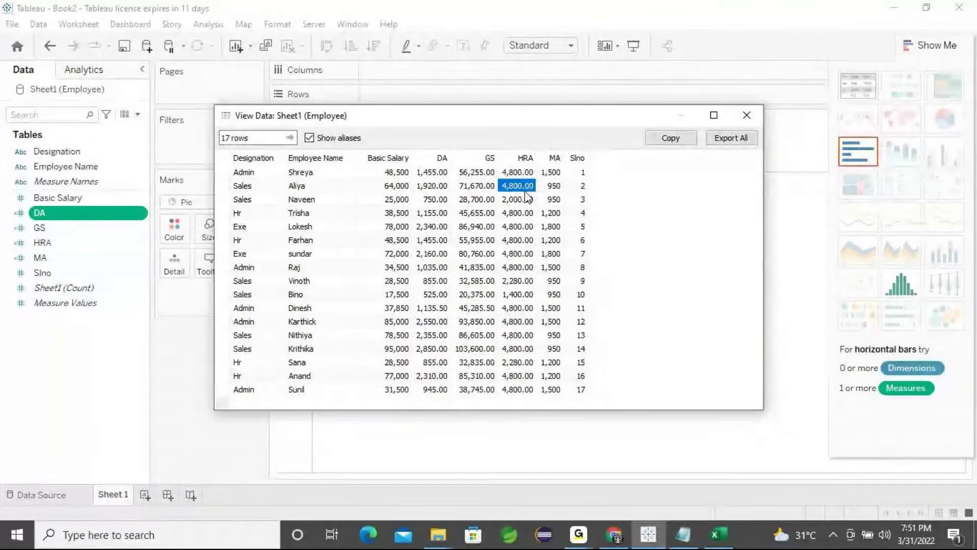
click(306, 214)
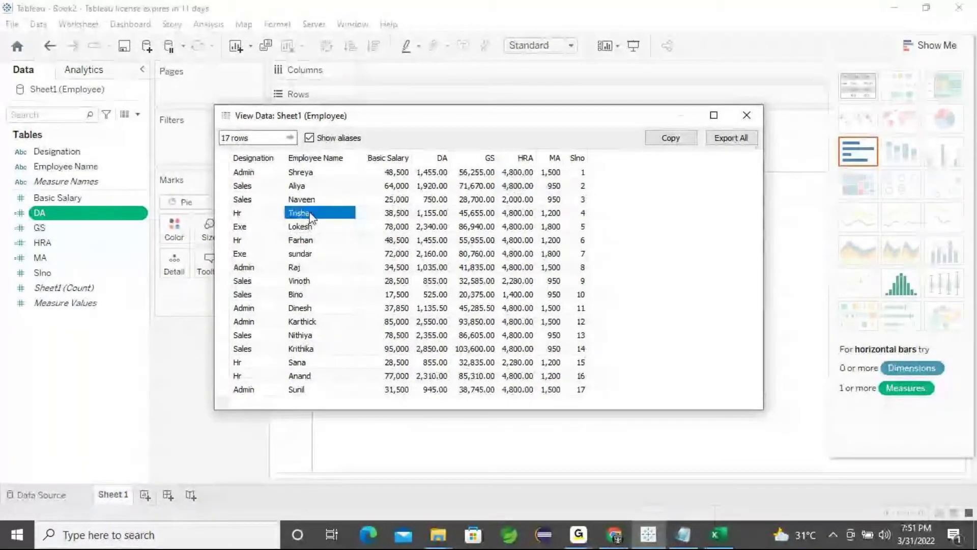
click(516, 214)
click(519, 227)
click(515, 240)
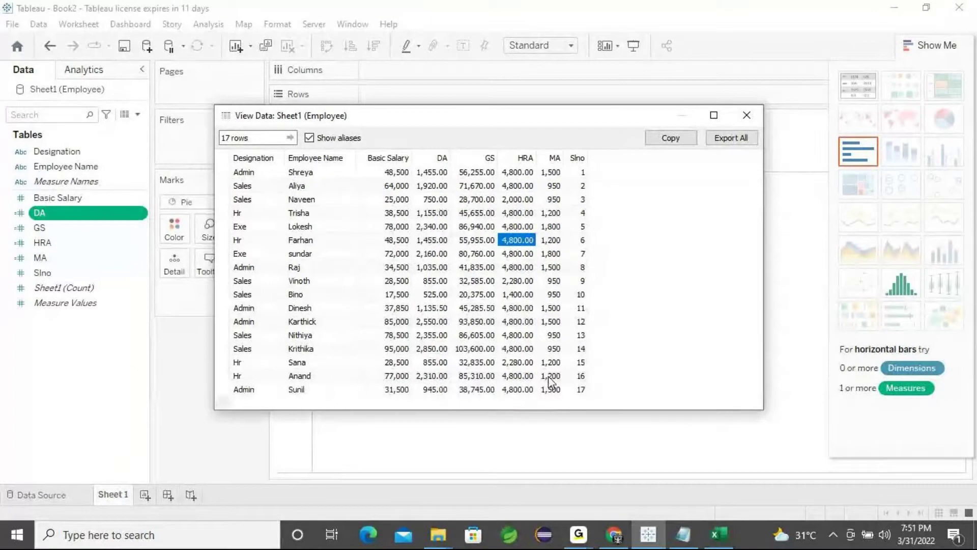
Step: Compare the MA values of the last two Hr employees, examine the data table once more and close it
click(305, 376)
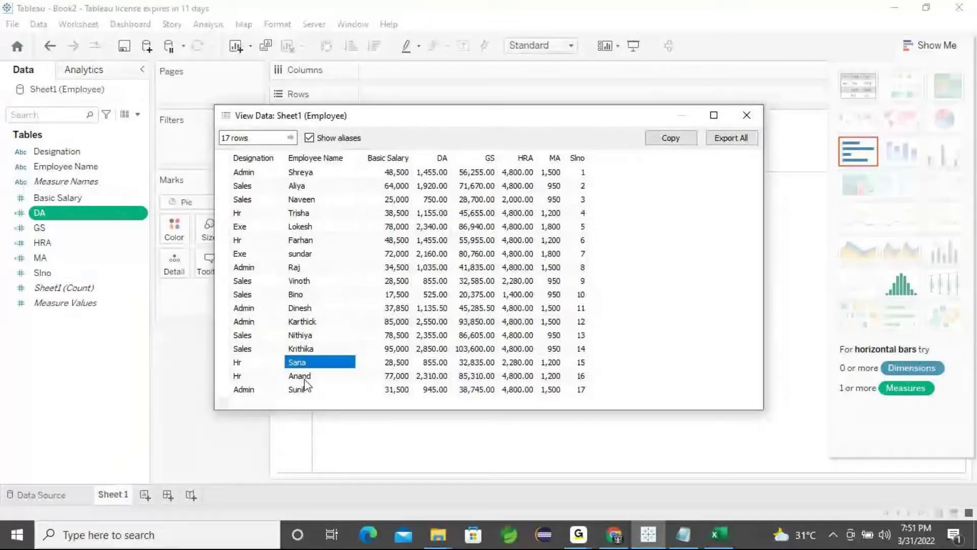
click(248, 361)
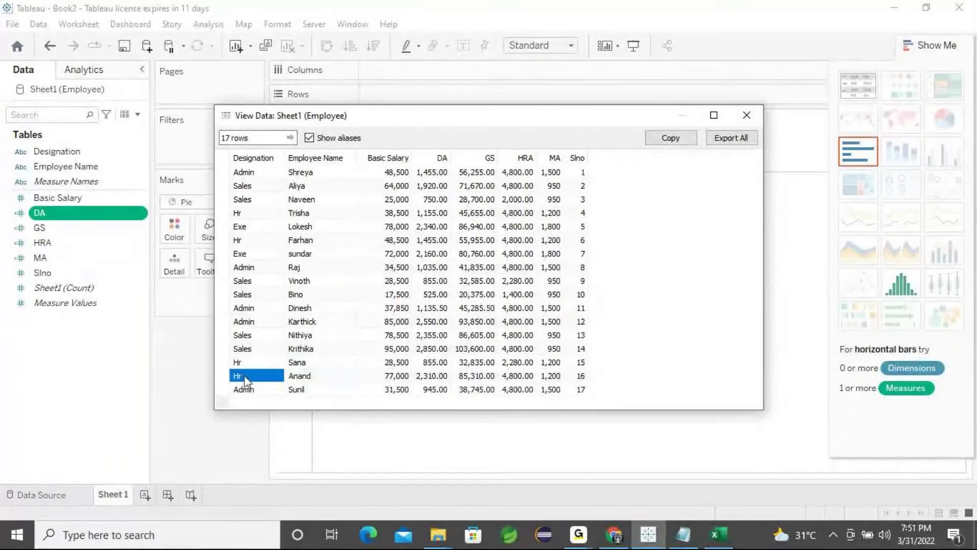
click(245, 374)
click(246, 365)
click(551, 363)
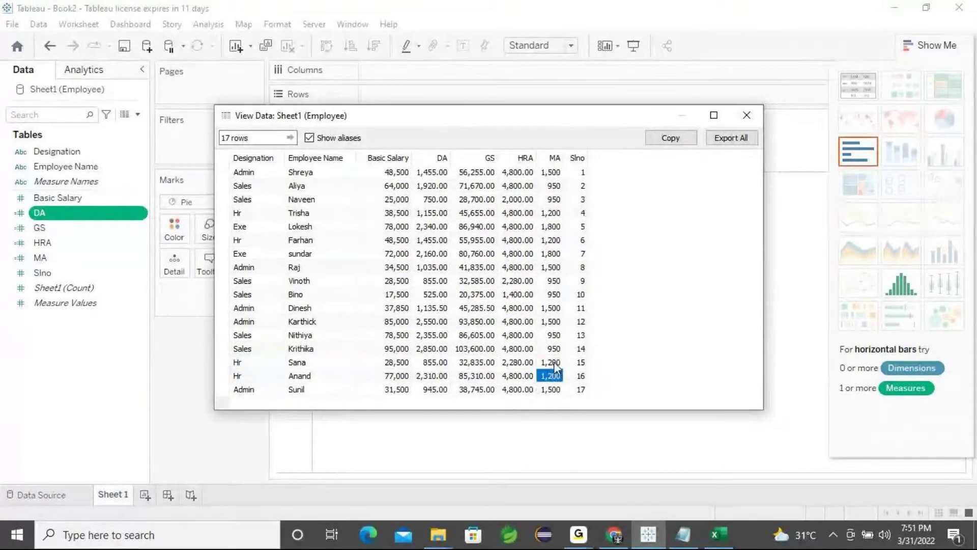
click(555, 376)
click(552, 362)
click(554, 376)
click(747, 116)
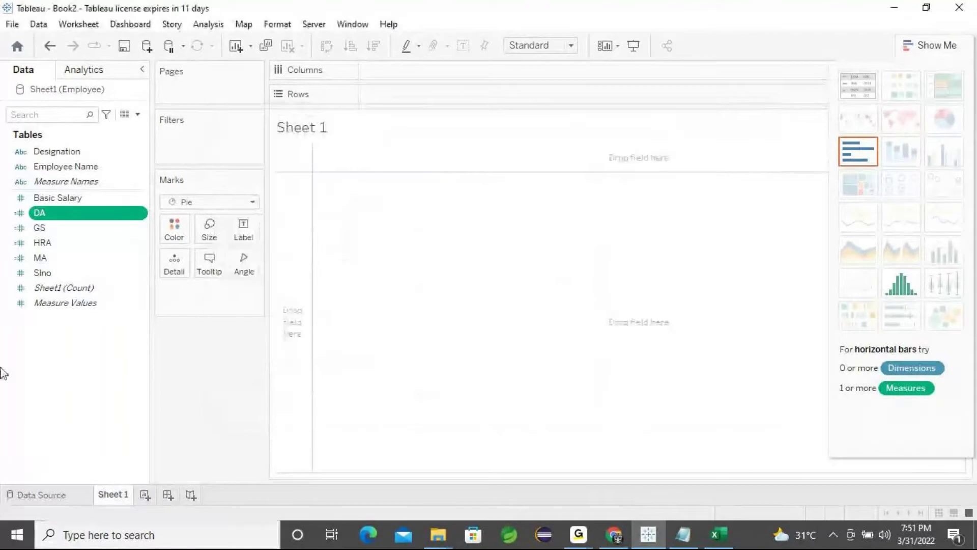
click(125, 116)
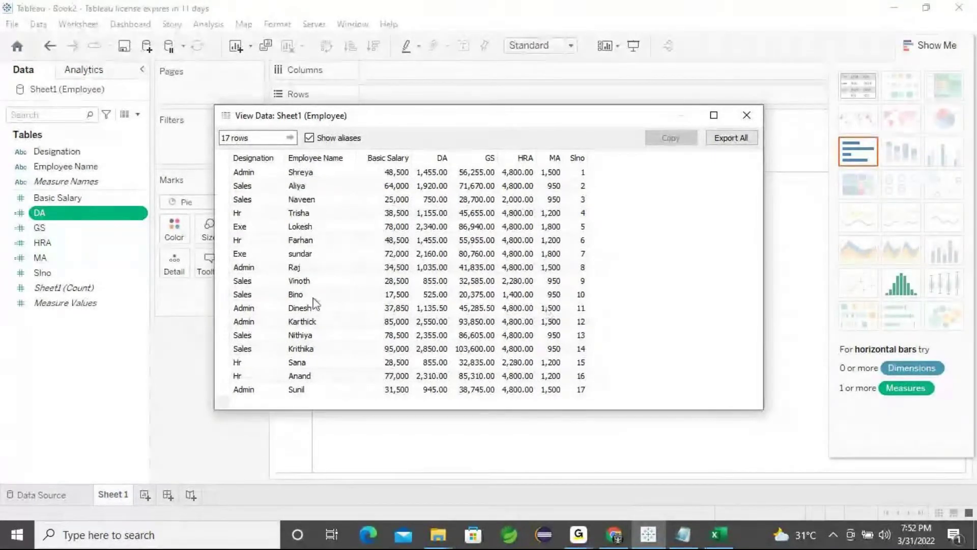
click(748, 122)
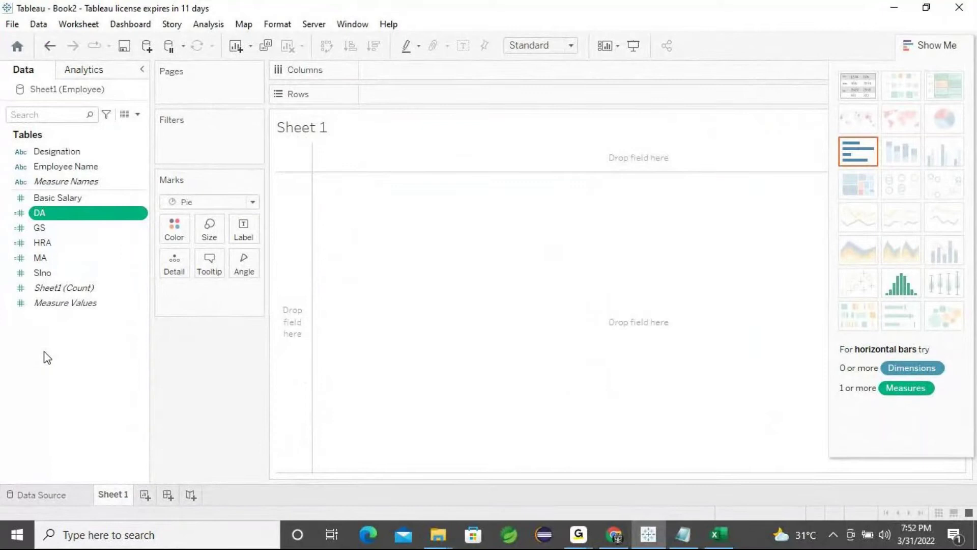
double_click(85, 168)
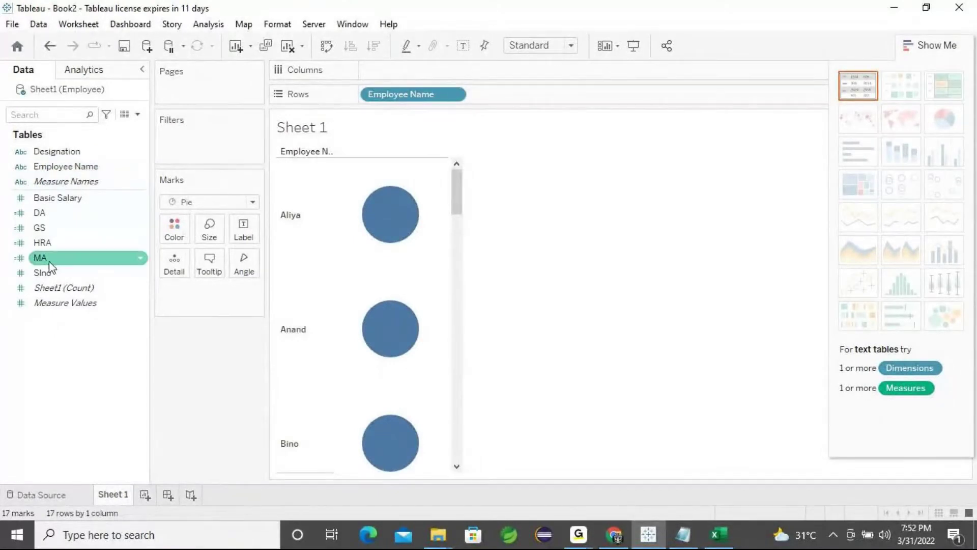
double_click(51, 231)
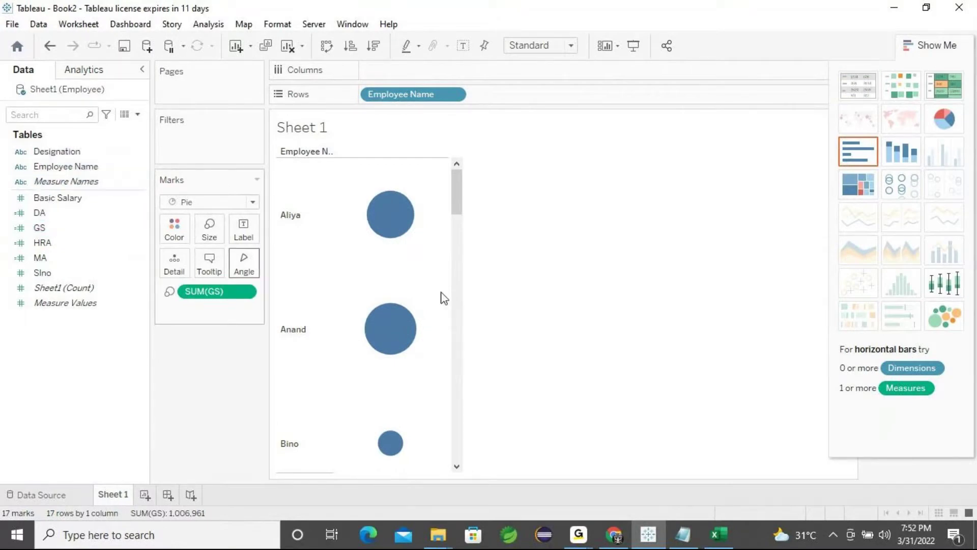
mouse_move(453, 94)
mouse_down()
mouse_move(237, 432)
mouse_move(219, 422)
mouse_up()
drag(69, 170, 401, 74)
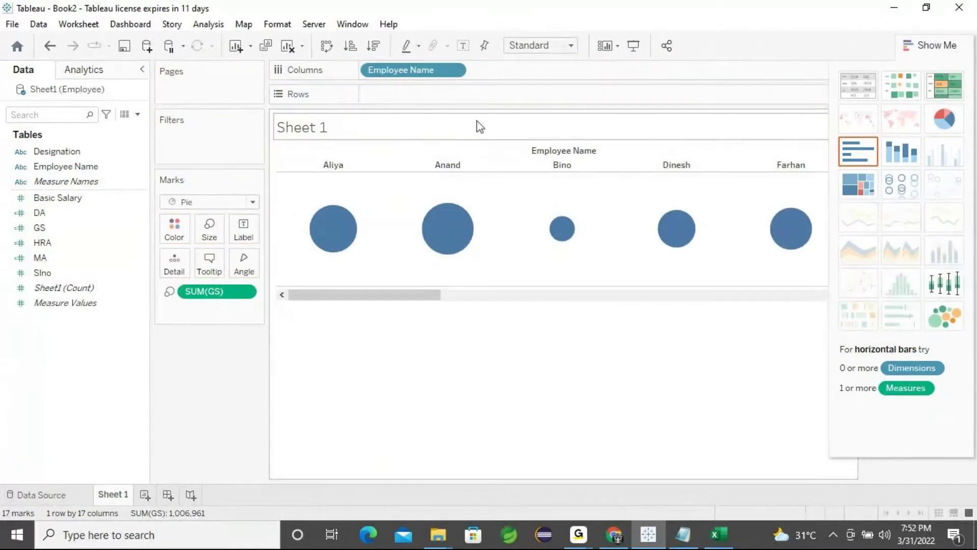
drag(216, 302, 219, 473)
drag(406, 79, 230, 411)
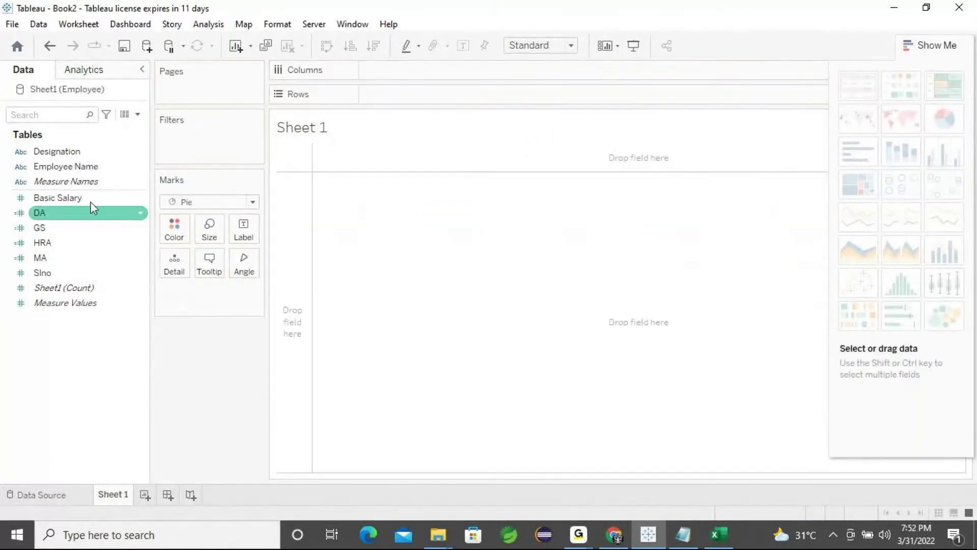
Step: Place Employee Name on Columns, try the Automatic mark type and set the marks back to Pie
drag(71, 166, 402, 72)
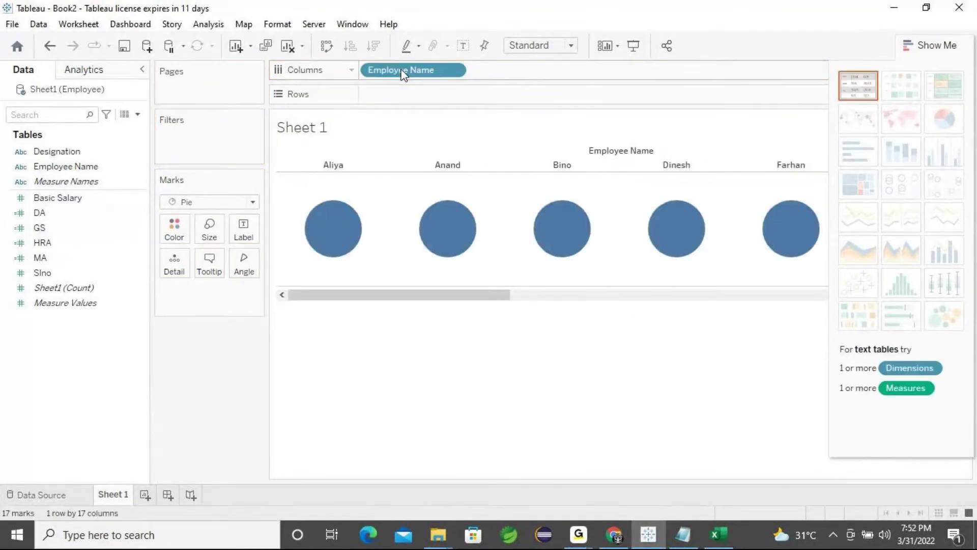
click(253, 202)
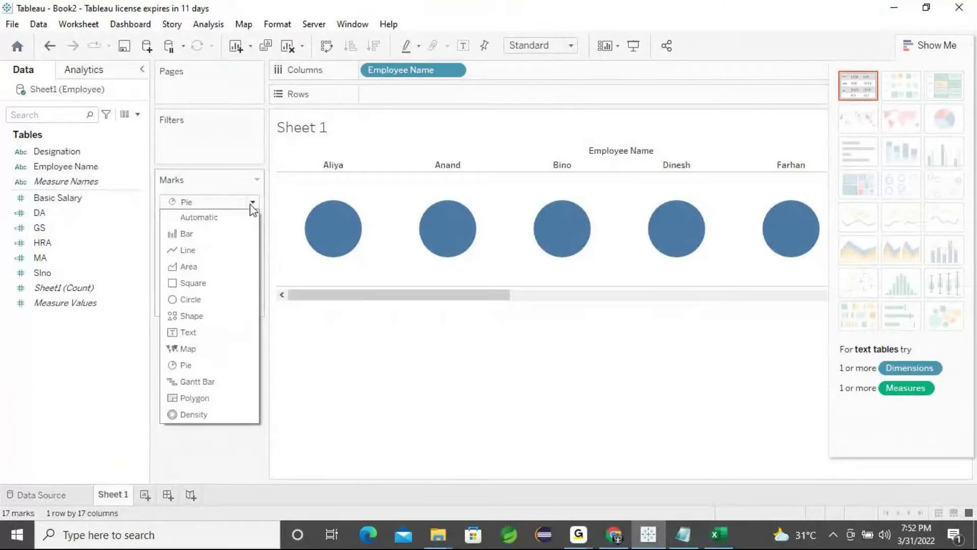
click(221, 218)
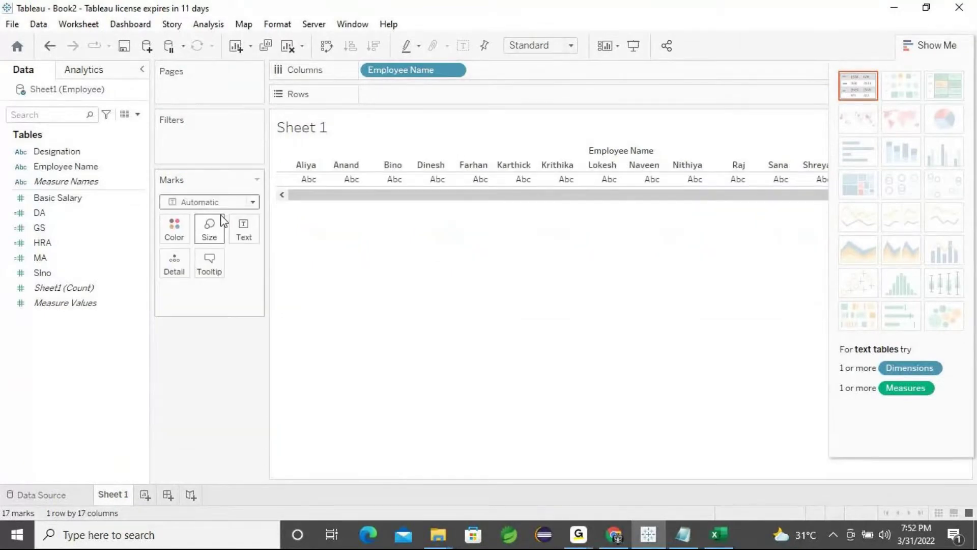
click(253, 202)
click(231, 217)
click(252, 202)
click(226, 218)
click(252, 202)
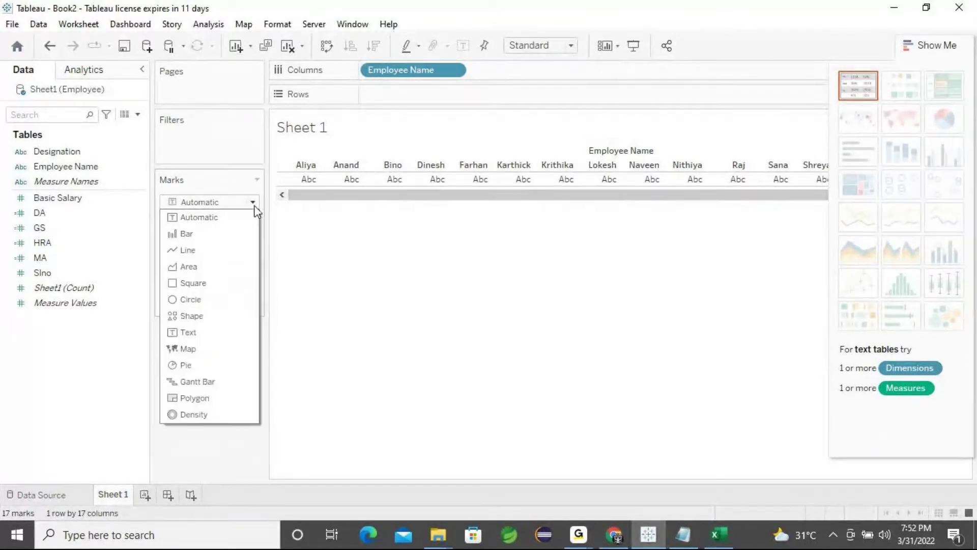
click(189, 366)
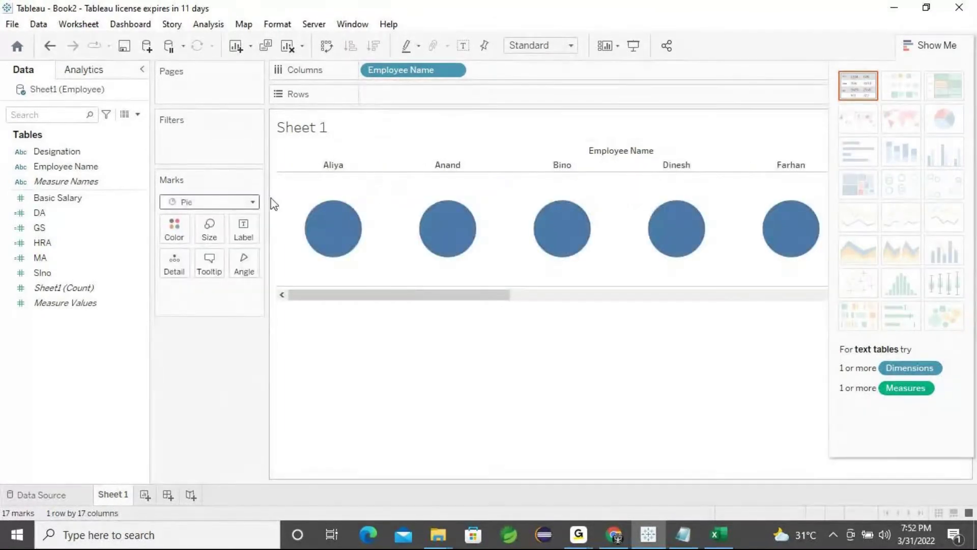
Step: Set the mark type to Automatic and add Designation to Columns after Employee Name
click(254, 202)
click(254, 203)
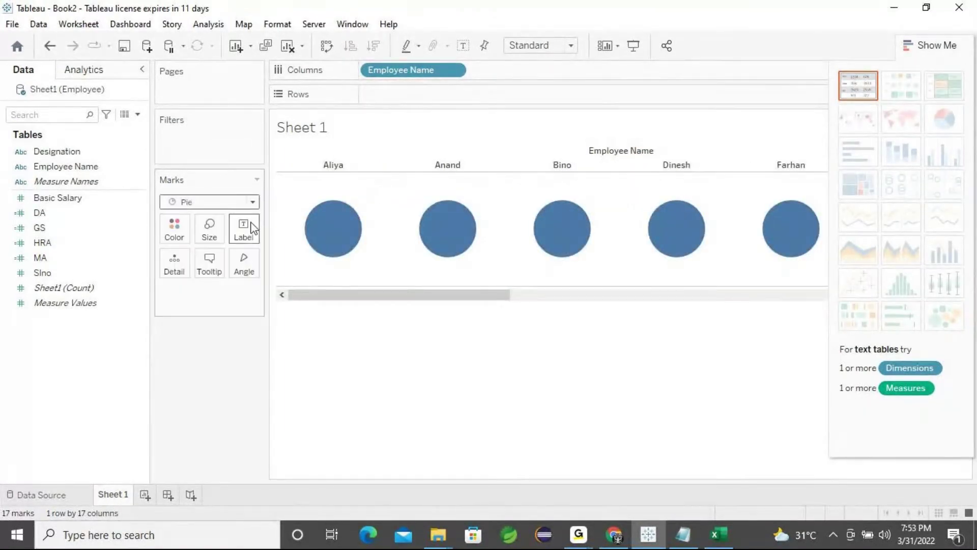
click(254, 202)
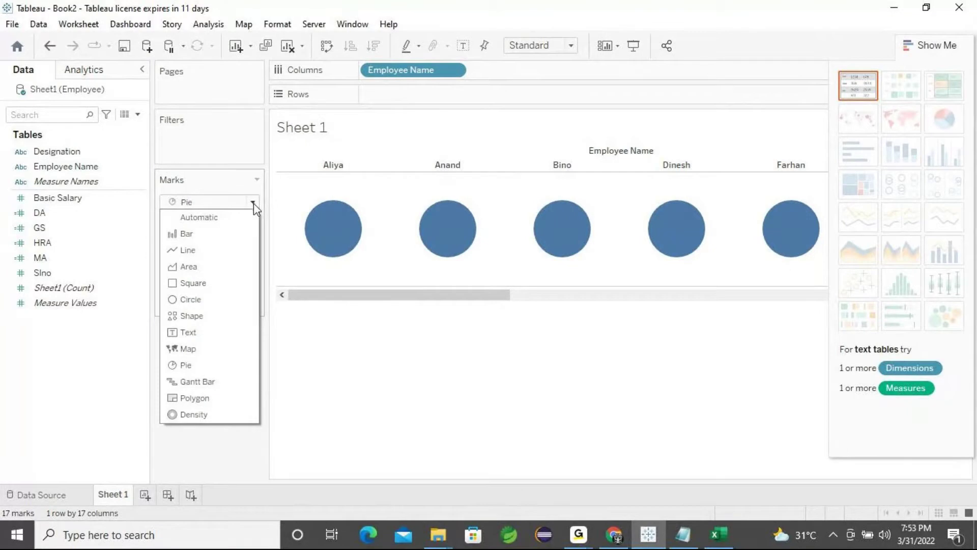
click(227, 218)
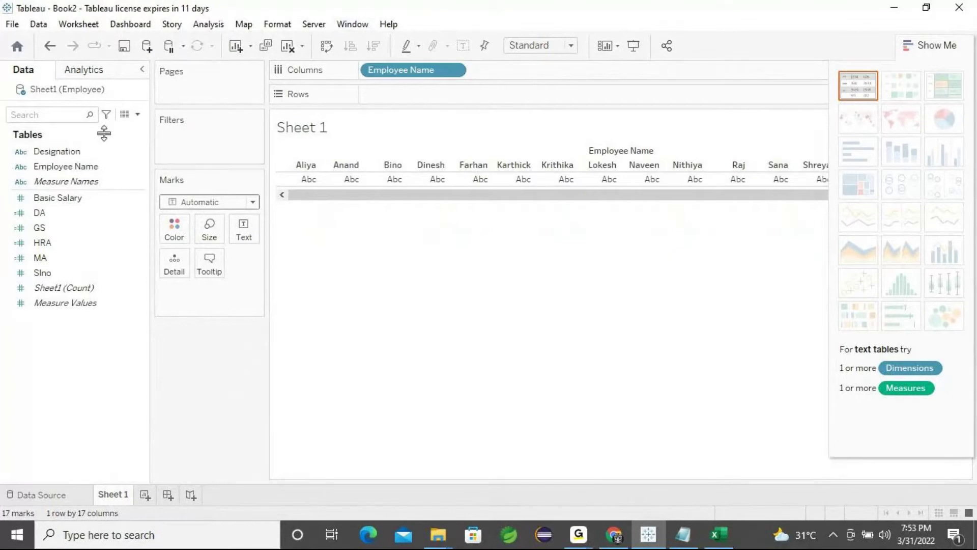
click(75, 153)
drag(75, 153, 534, 76)
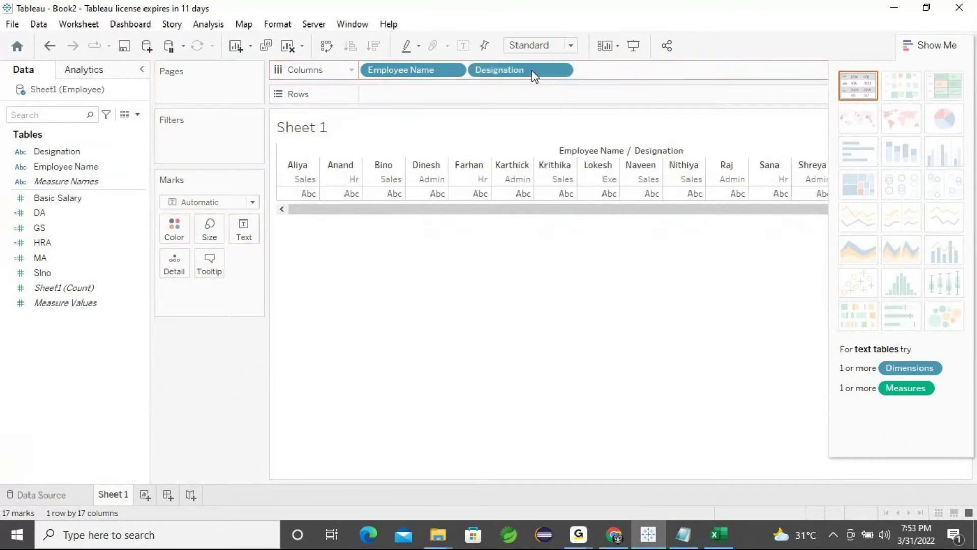
Step: Place GS on Rows and convert the chart to side-by-side bars grouped by Designation and coloured by Employee Name
click(37, 227)
drag(37, 227, 400, 100)
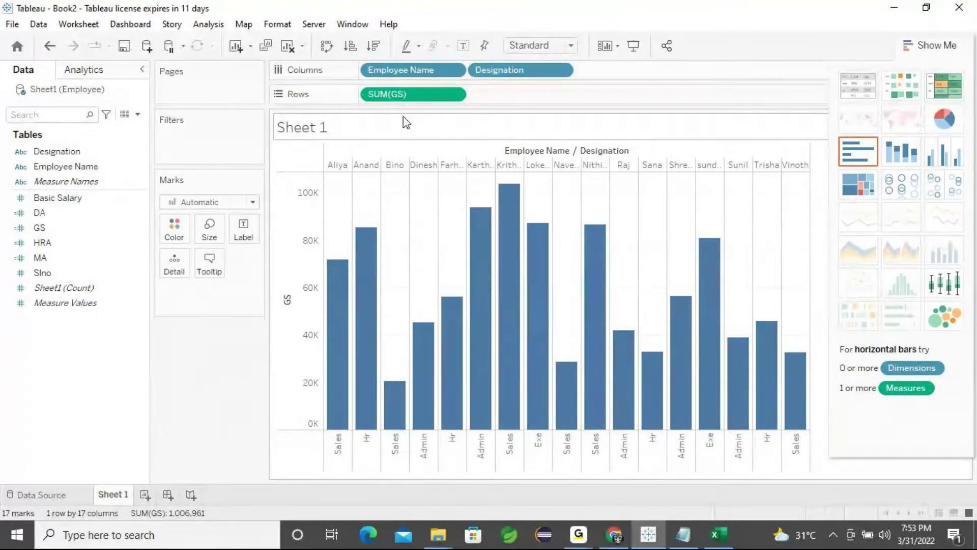
click(944, 157)
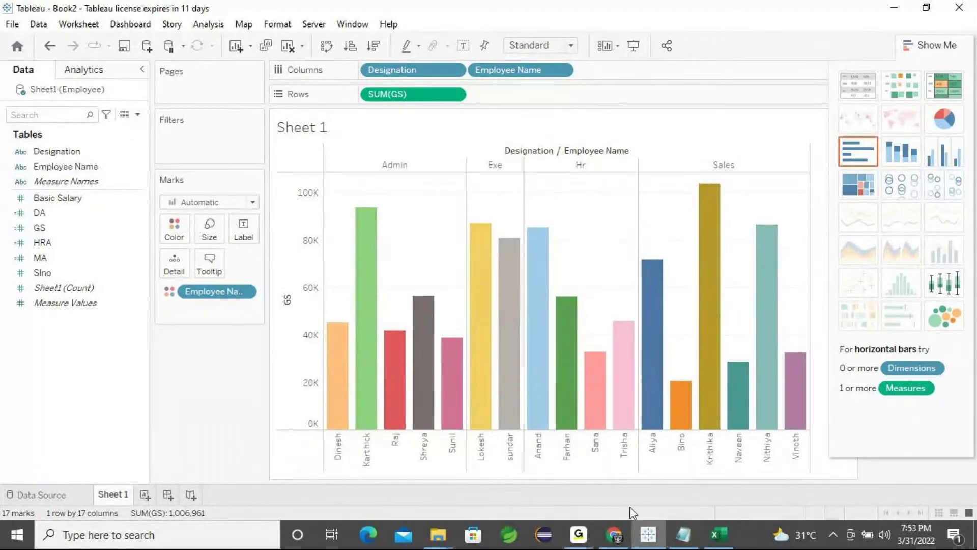
mouse_move(578, 535)
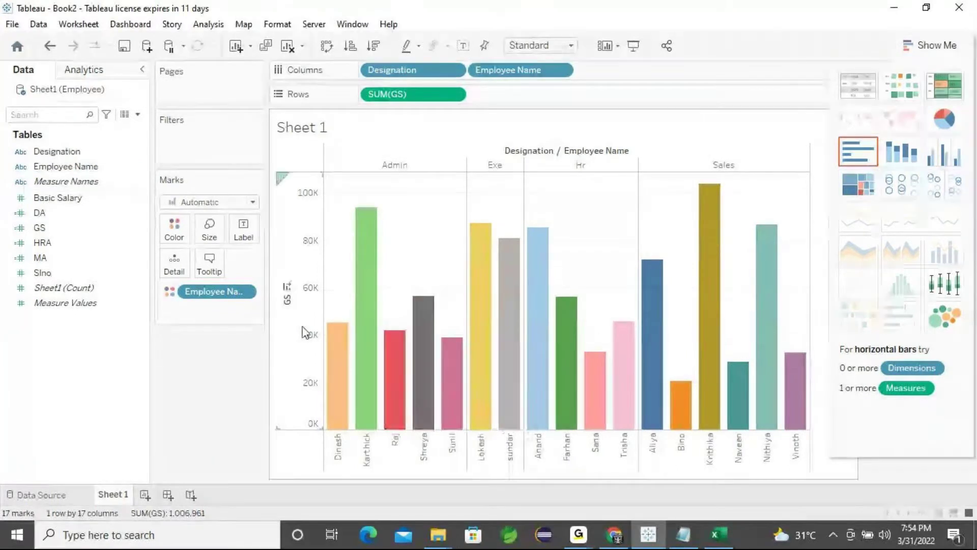
Step: Sort the employees within each designation in descending order of GS and clear the axis selection
click(291, 298)
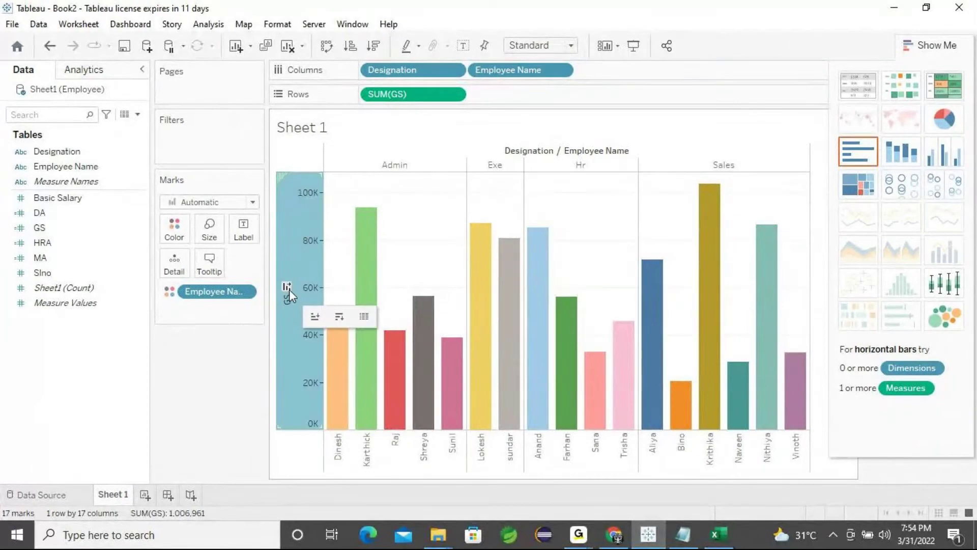
click(340, 316)
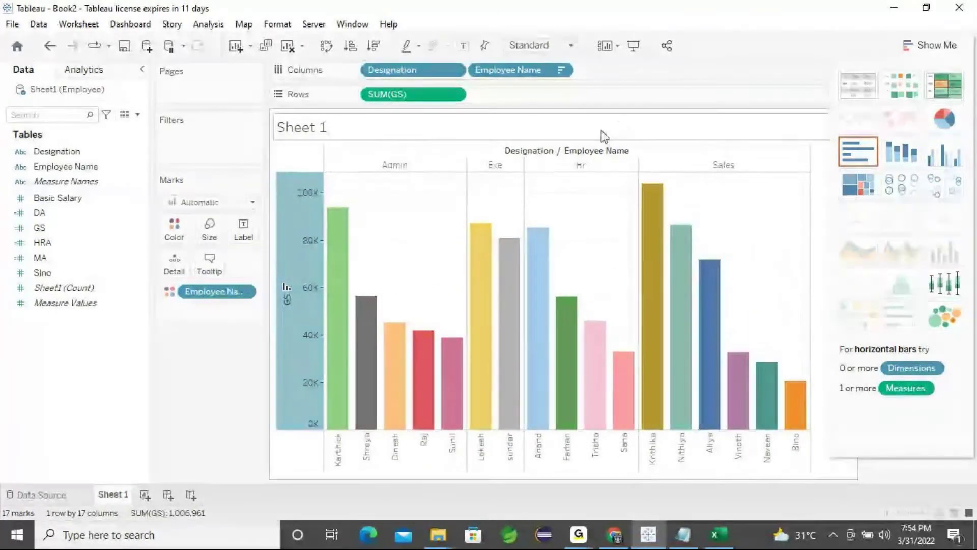
click(283, 295)
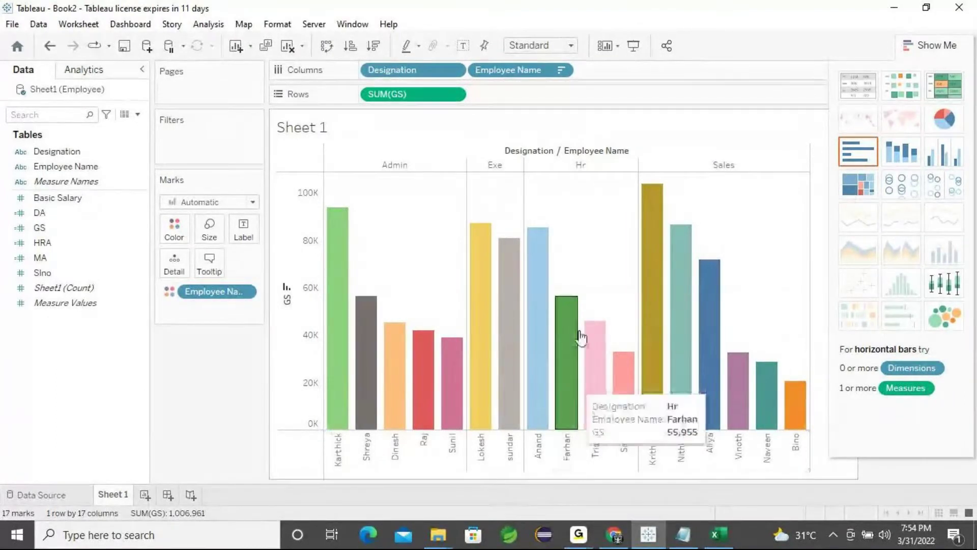
mouse_move(708, 295)
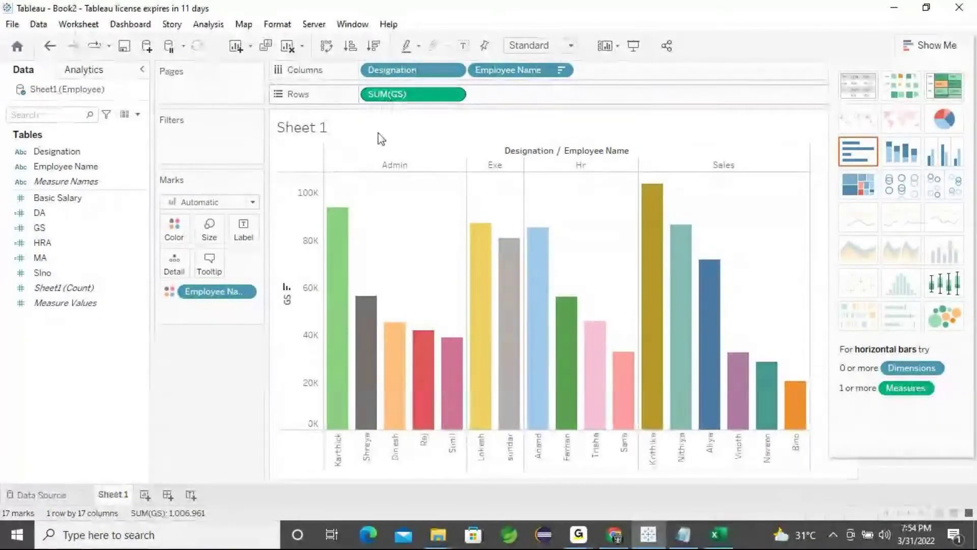
Step: Open the sheet title for editing and replace its text with "Employee Payroll System"
double_click(322, 131)
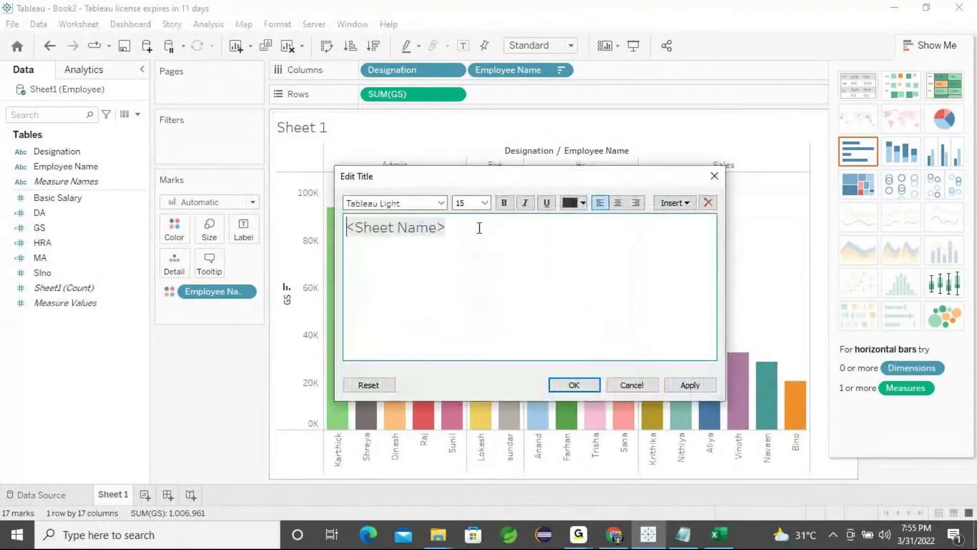
drag(478, 227, 345, 227)
key(BackSpace)
text(E)
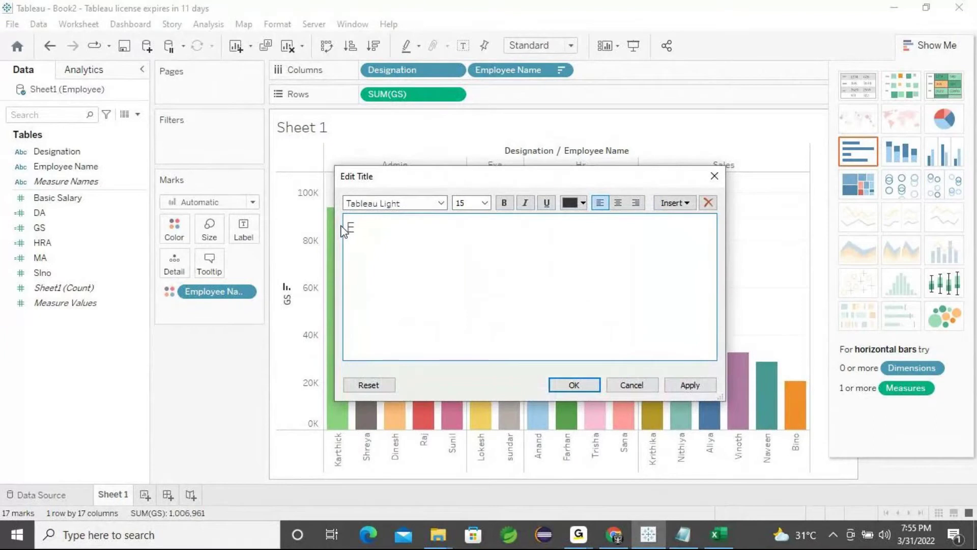
text(mployee Payroll Sy)
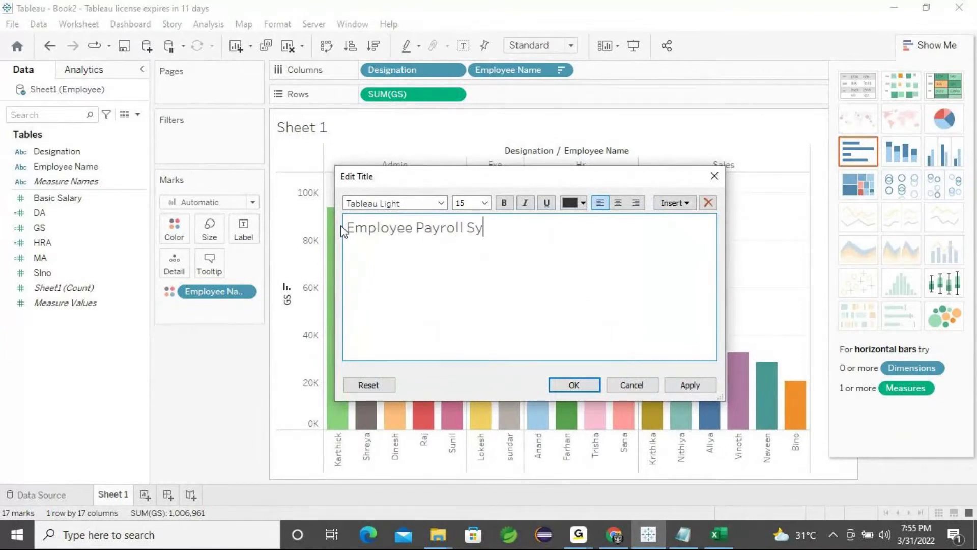
text(stem)
Step: Make the whole title text bold and centre it, keeping the Tableau Light font
drag(532, 236, 346, 235)
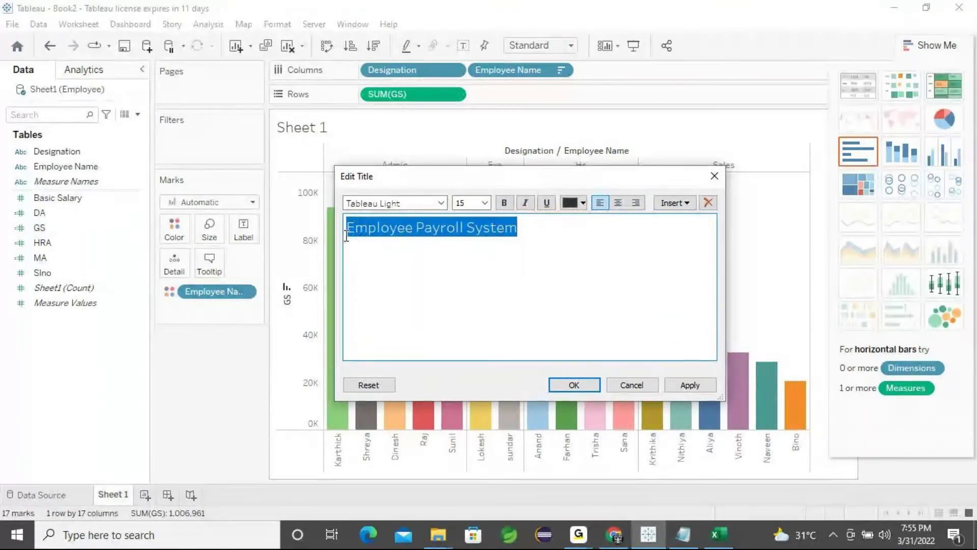
click(504, 203)
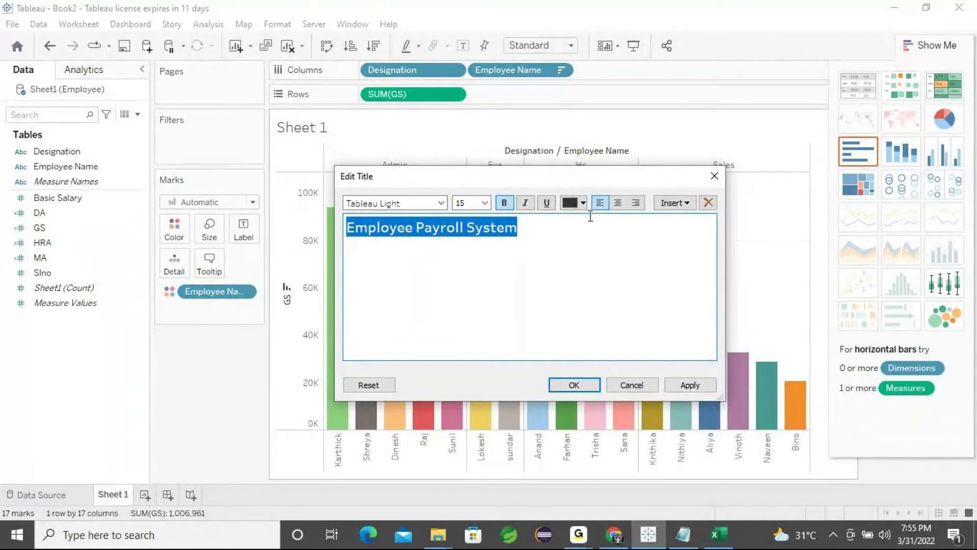
click(618, 202)
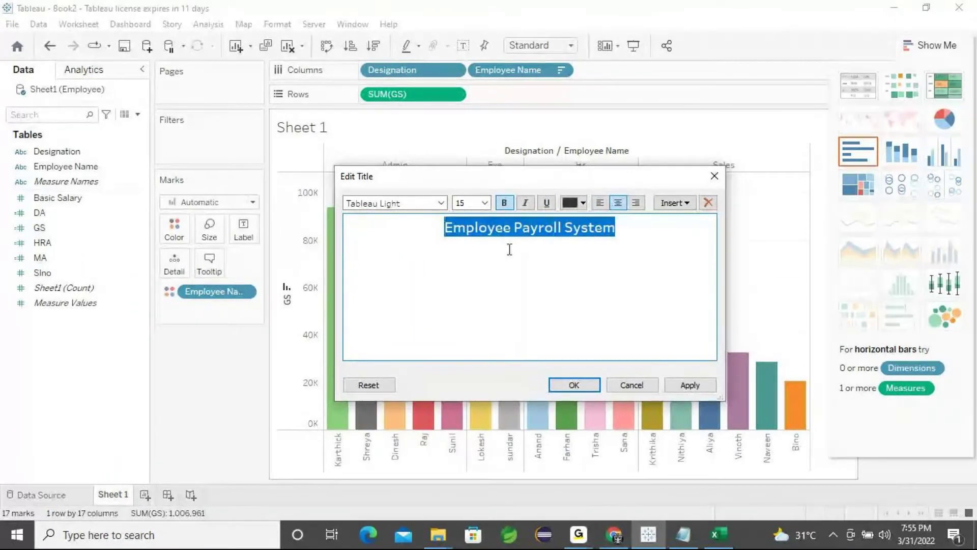
click(440, 204)
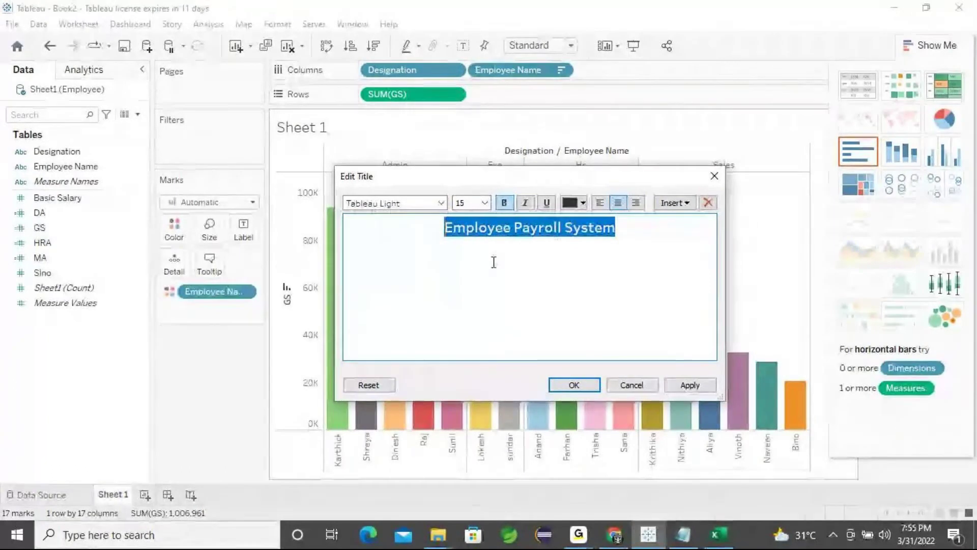
Step: Colour the title text yellow (#ffff00) and apply the title changes
click(583, 203)
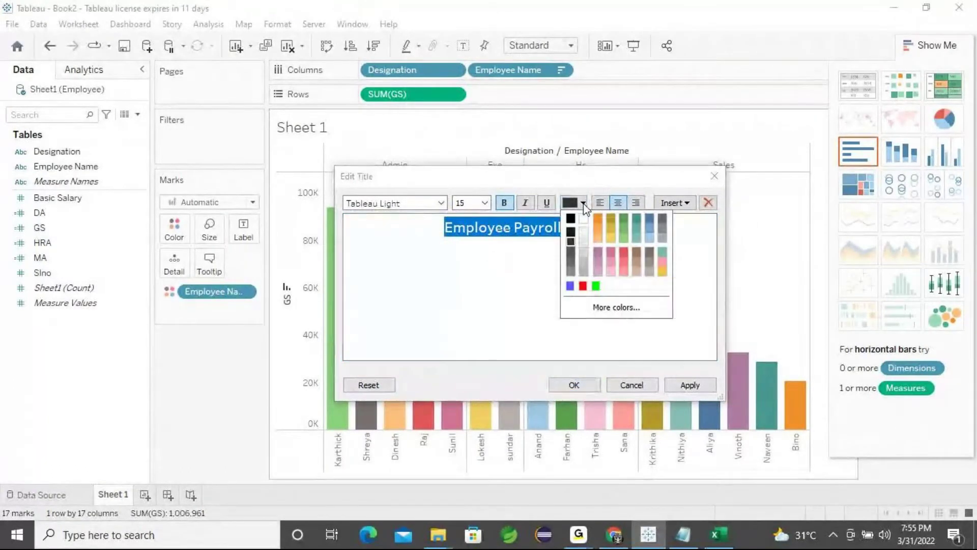
click(611, 307)
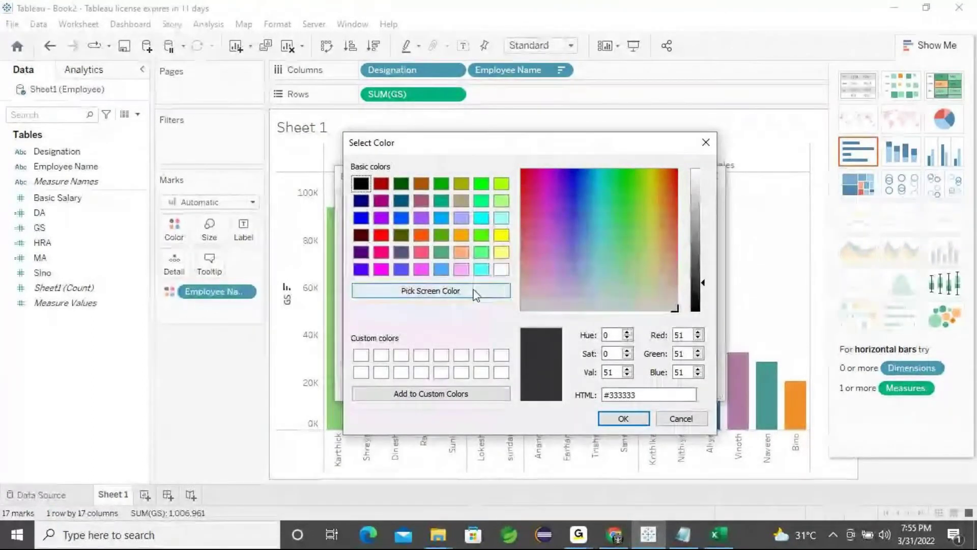
click(501, 234)
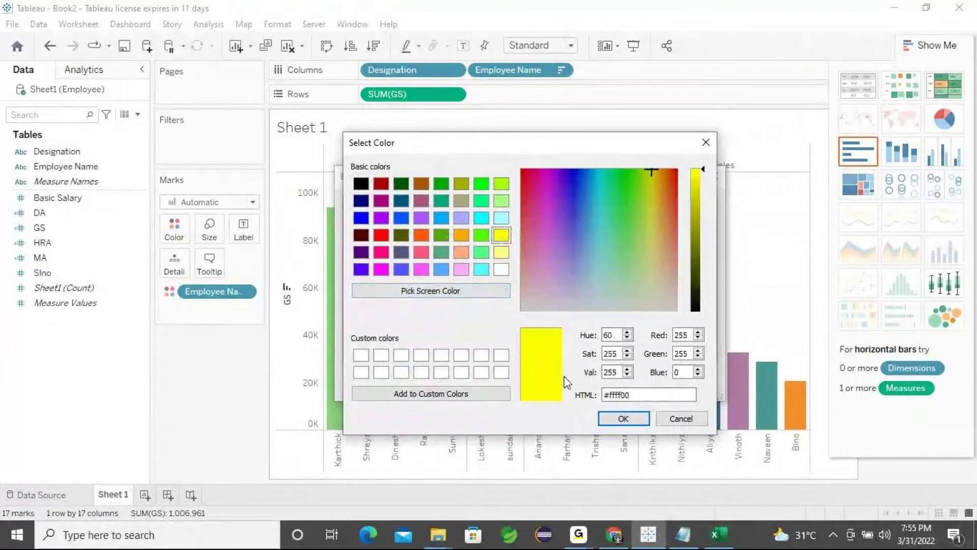
click(623, 418)
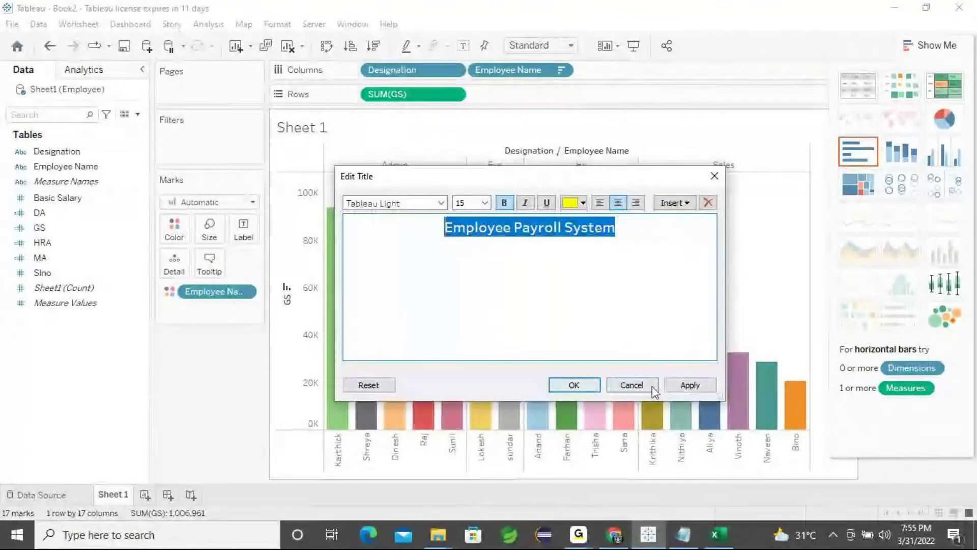
click(682, 386)
click(574, 385)
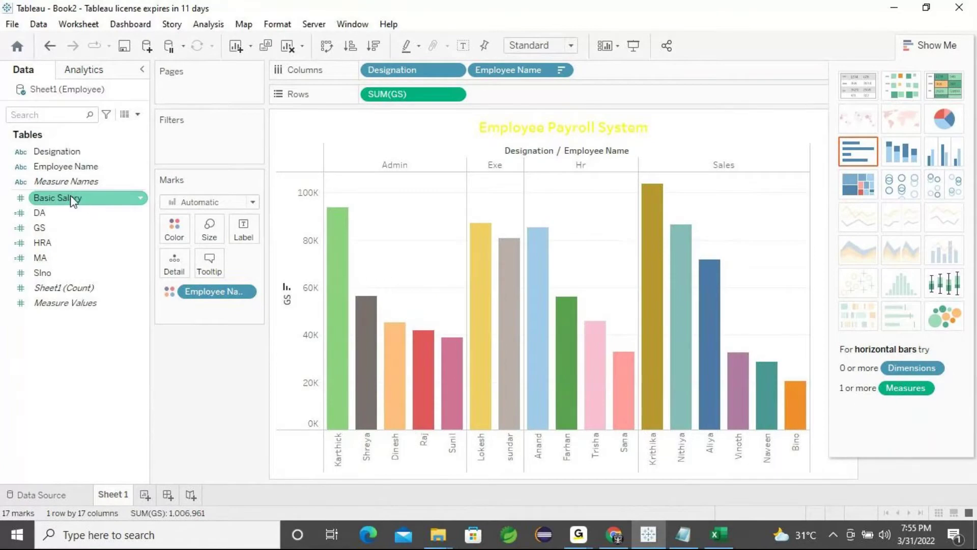
Step: Label each bar with its GS value
click(45, 232)
drag(44, 232, 247, 237)
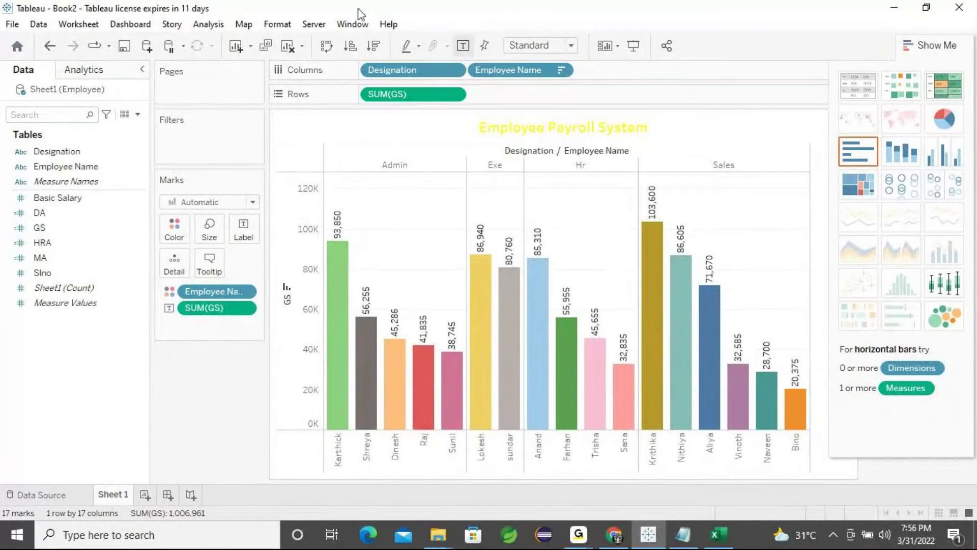
Step: Set the background map style to Dark
click(245, 25)
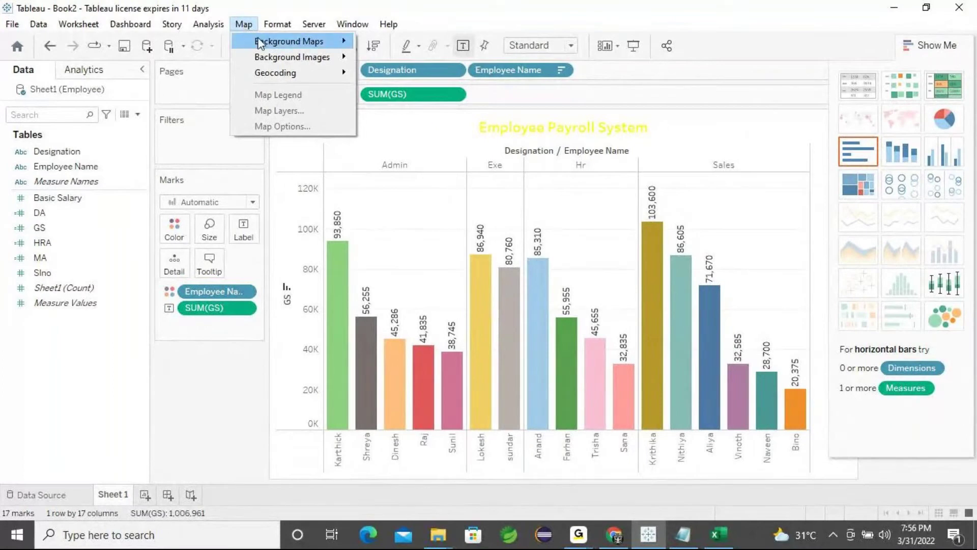
mouse_move(270, 41)
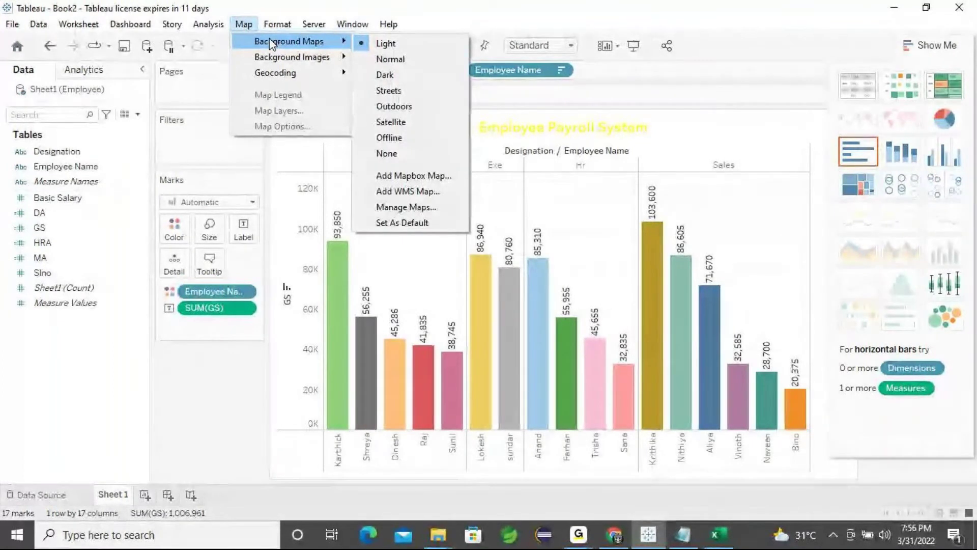
click(385, 75)
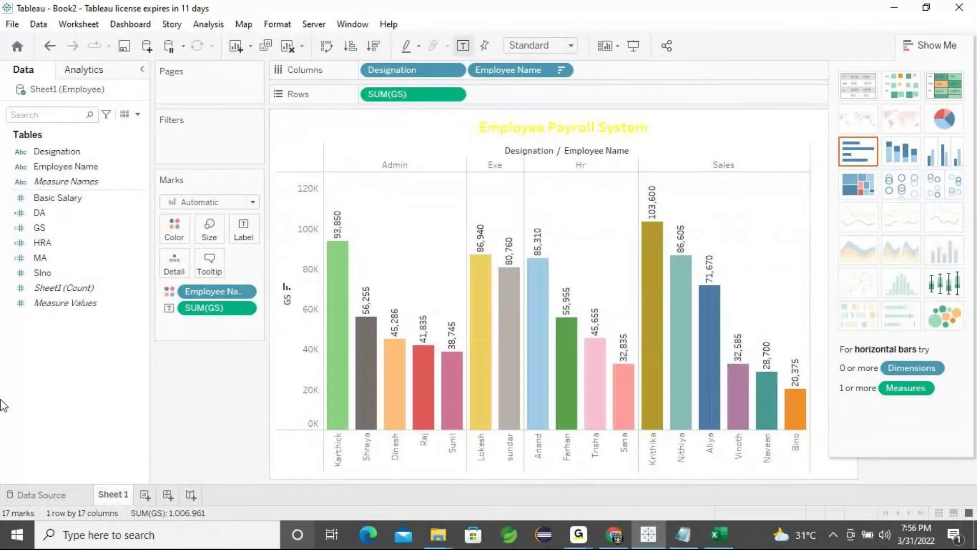
click(244, 24)
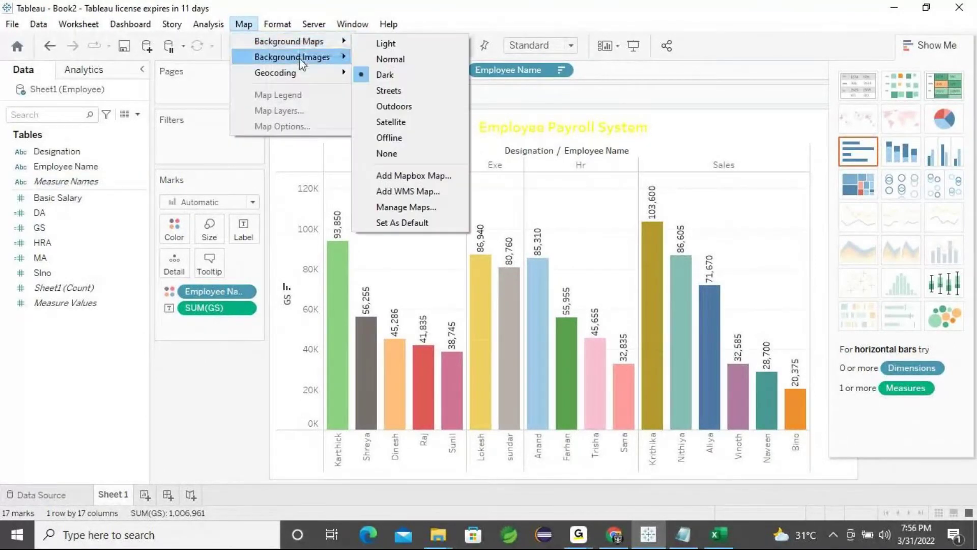
mouse_move(302, 62)
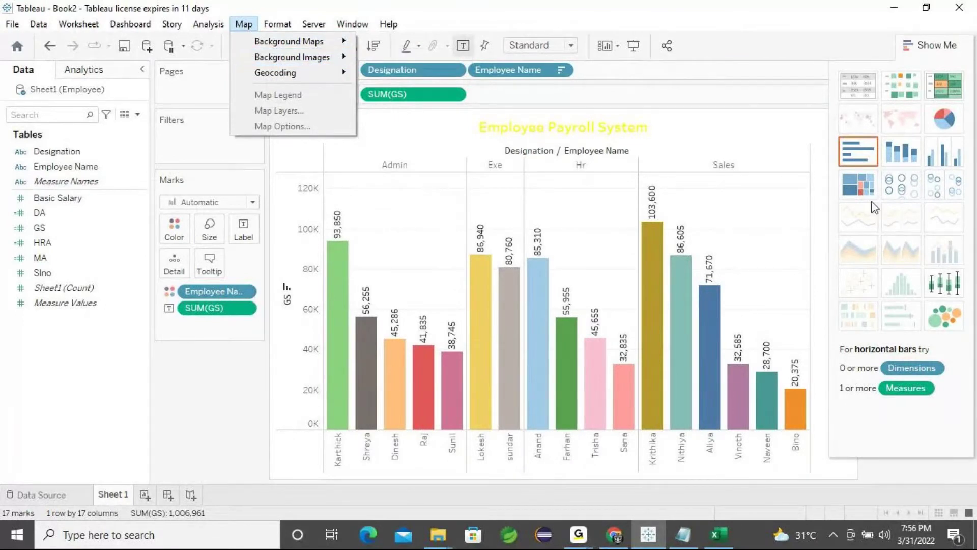
click(301, 175)
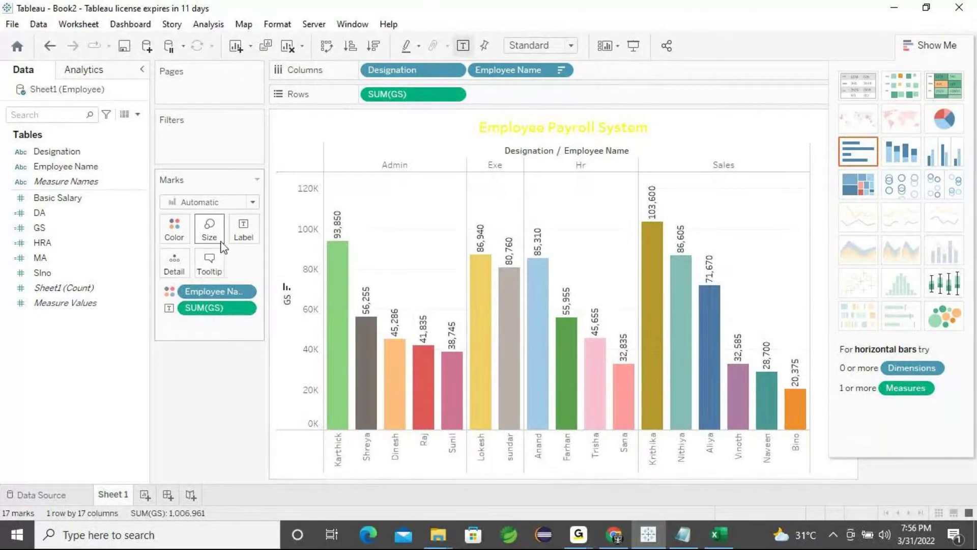
click(258, 180)
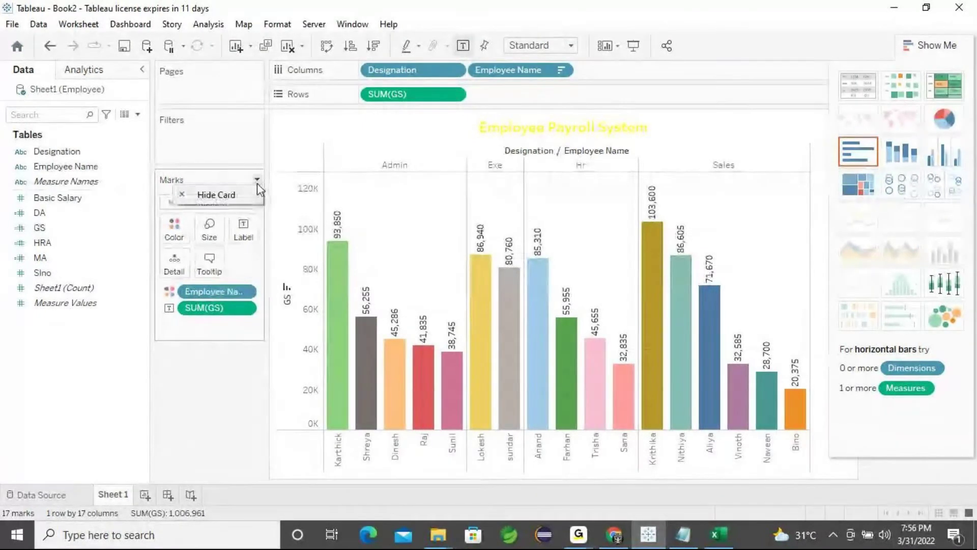
click(291, 455)
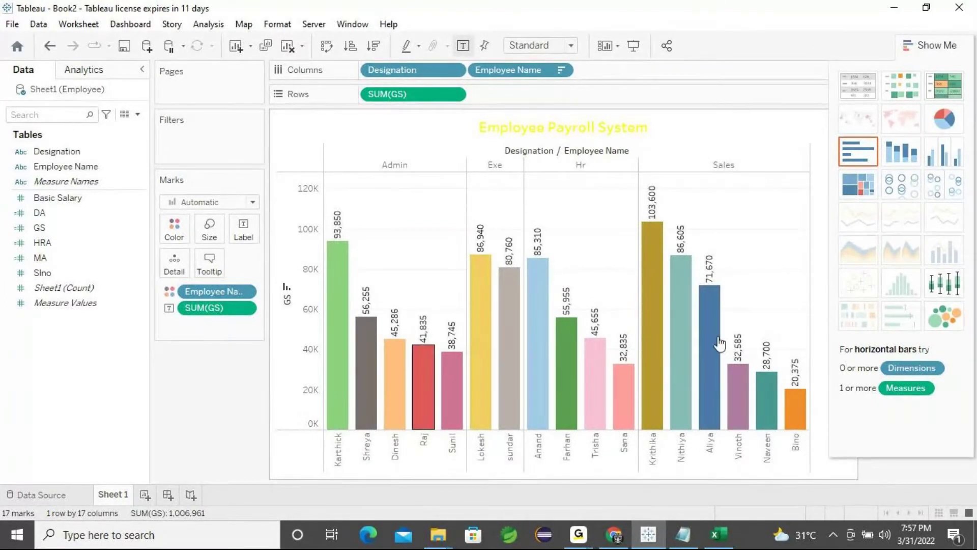
click(244, 24)
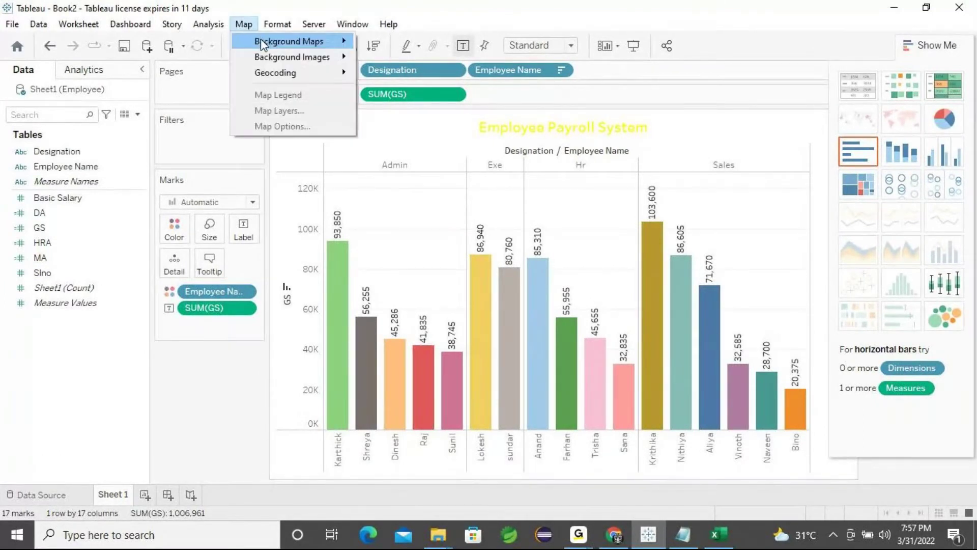
mouse_move(268, 42)
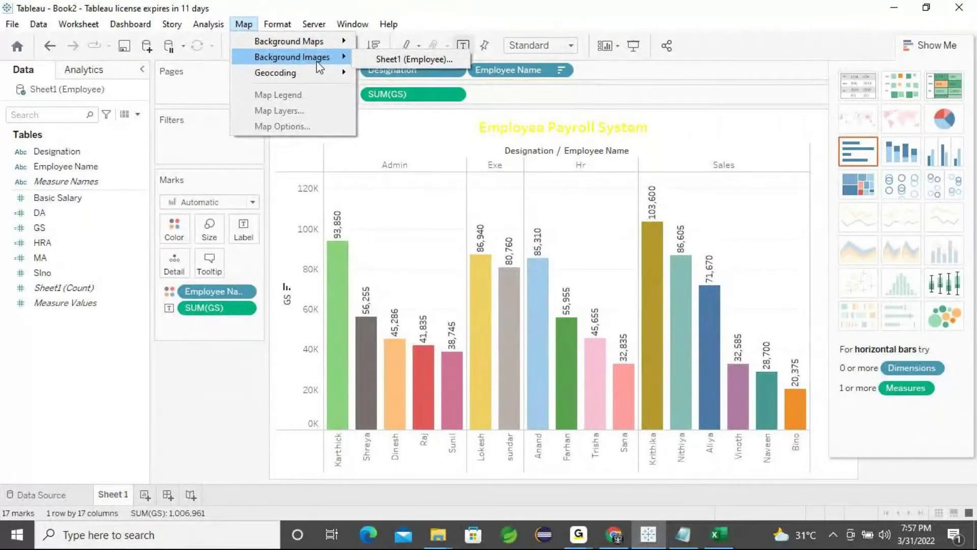
click(311, 133)
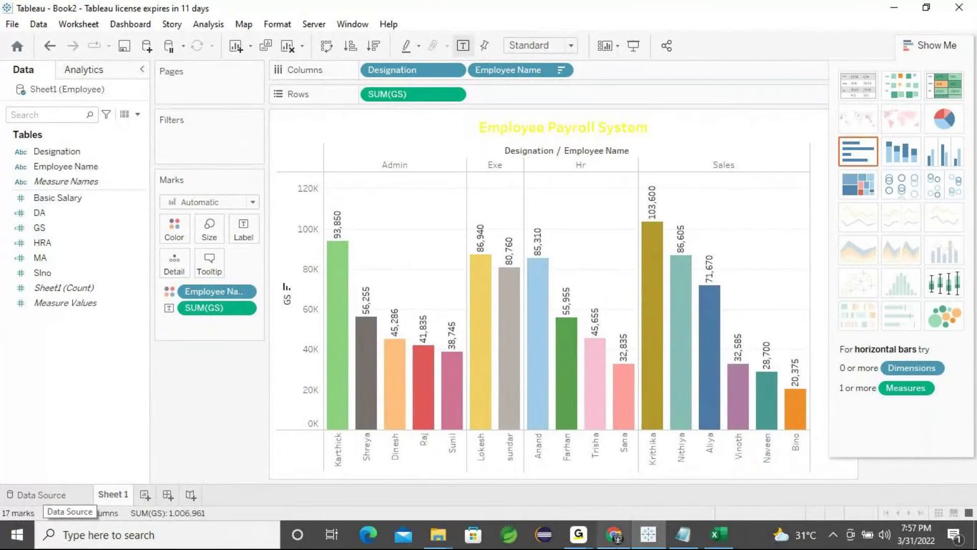
Step: Switch to Notepad and review the definitions of PT, SPM, SPA, It and Ctc in the payroll notes, then return to Tableau
click(683, 534)
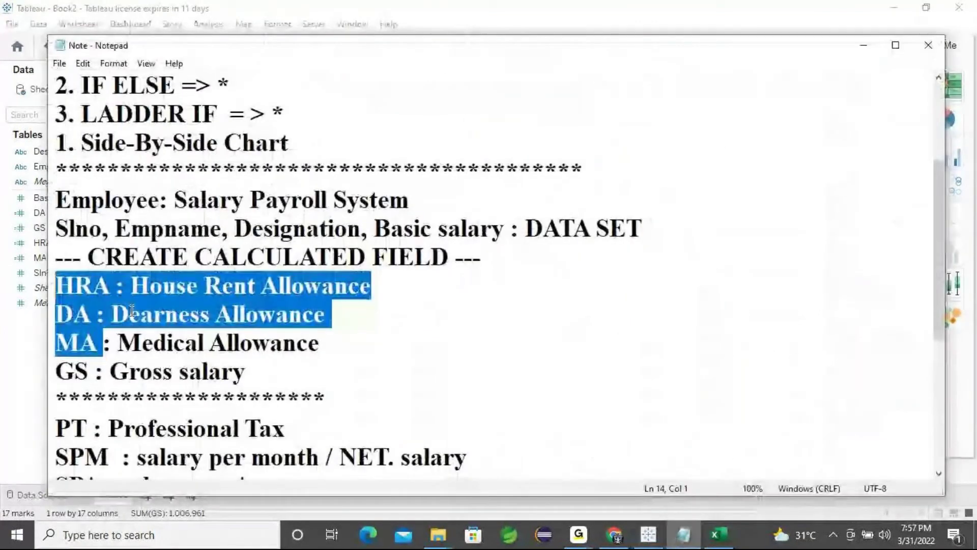
scroll(132, 310, down, 3)
drag(316, 301, 60, 182)
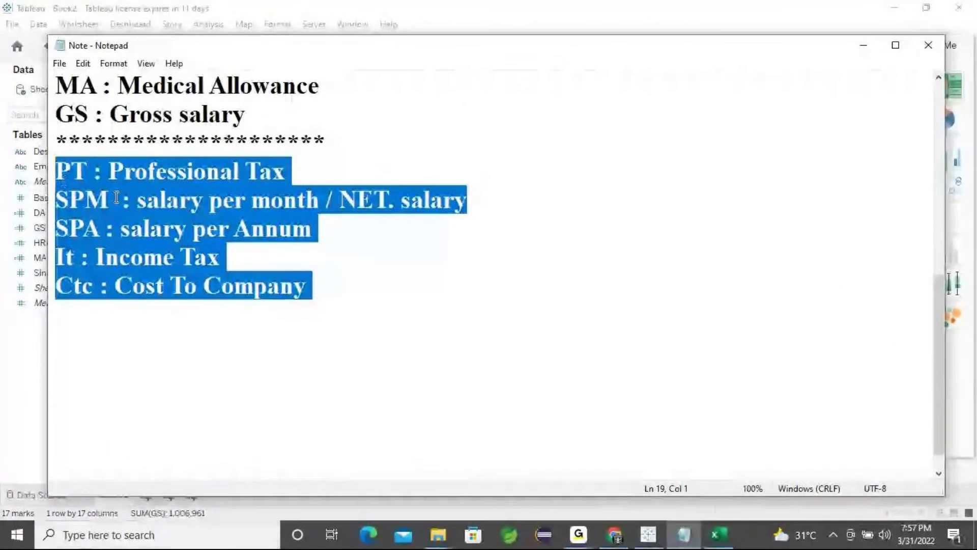
drag(99, 229, 60, 253)
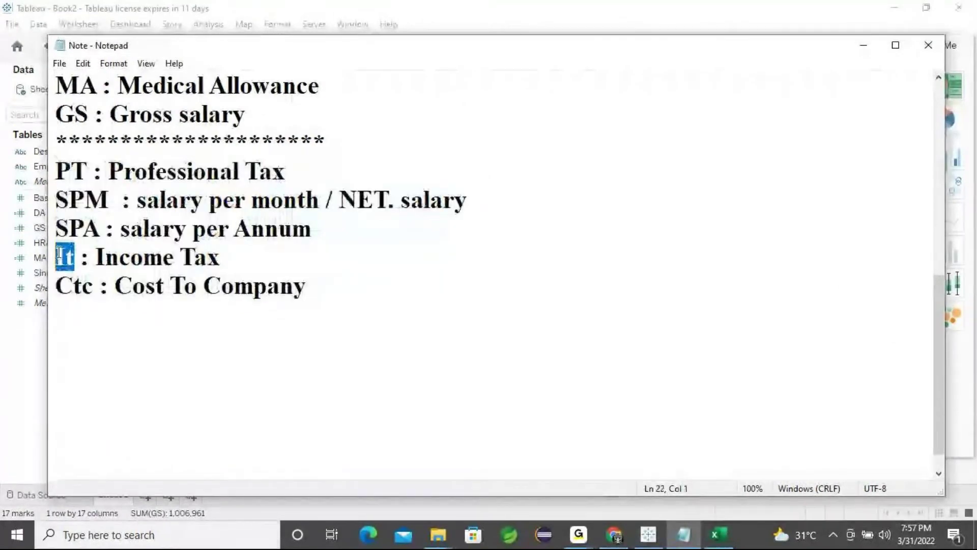
drag(92, 286, 56, 286)
drag(357, 293, 56, 171)
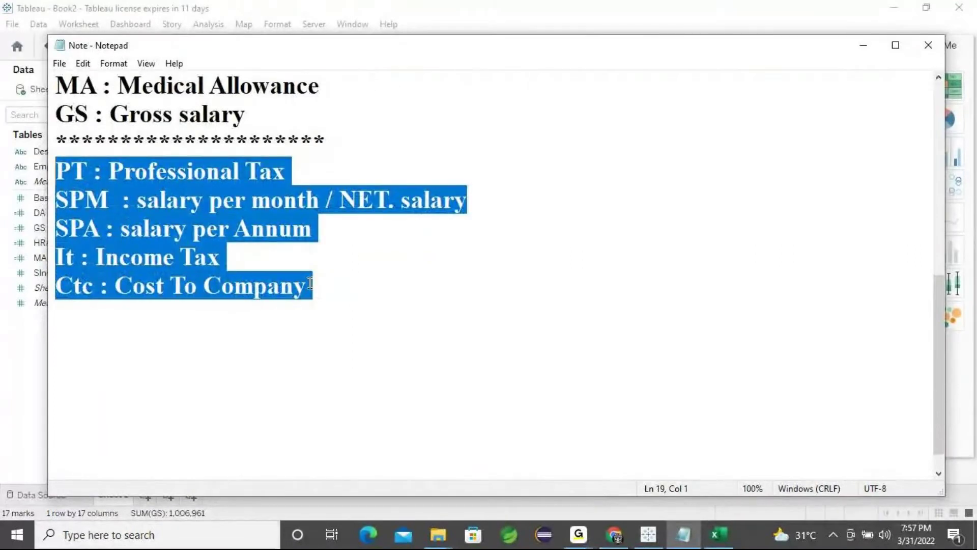
click(326, 295)
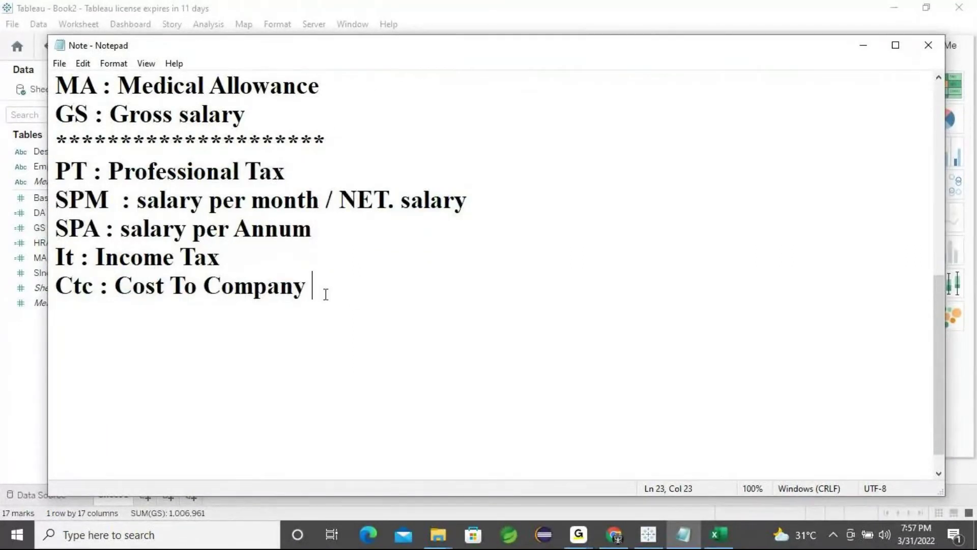
click(863, 46)
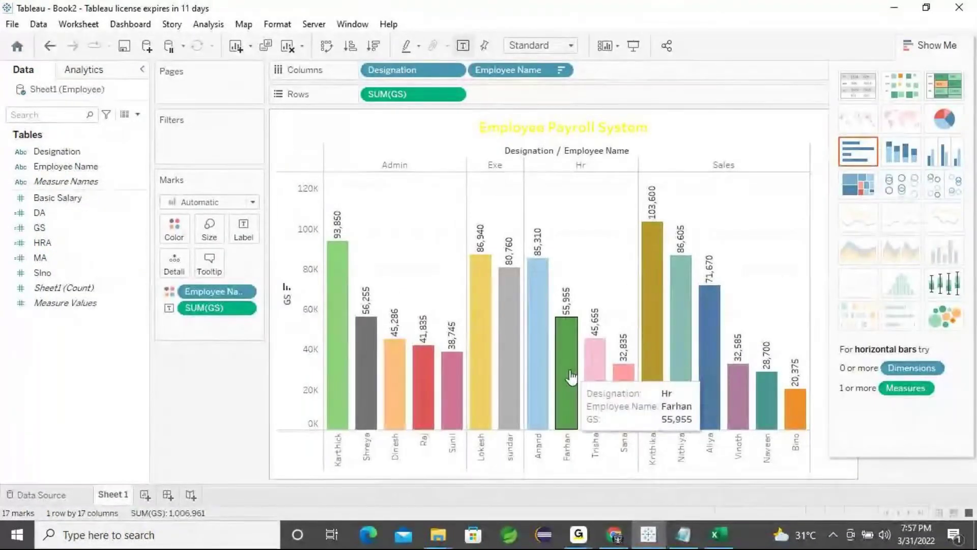
Step: Switch the Employee data connection to Extract and save the extract as Sheet1 (Employee) in the TableauExtractData folder
click(950, 127)
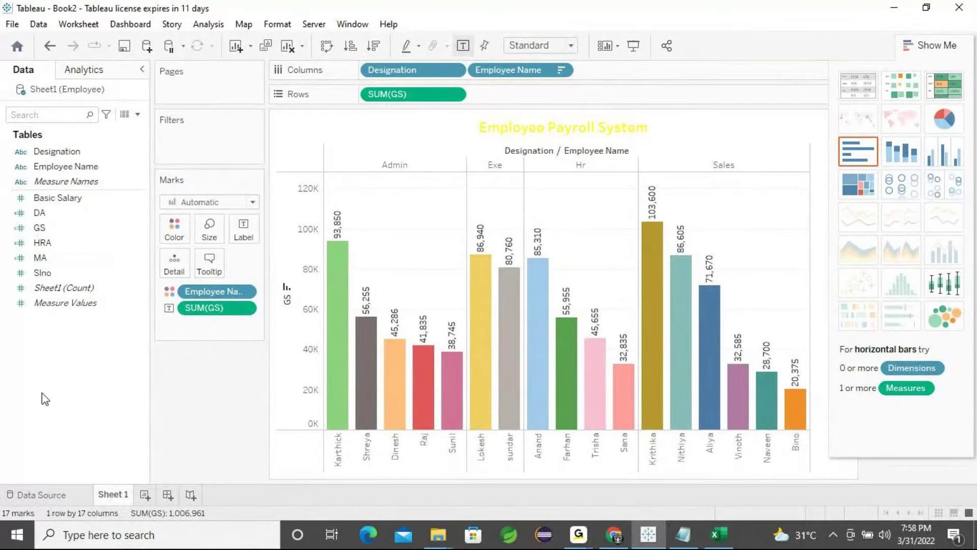
click(38, 492)
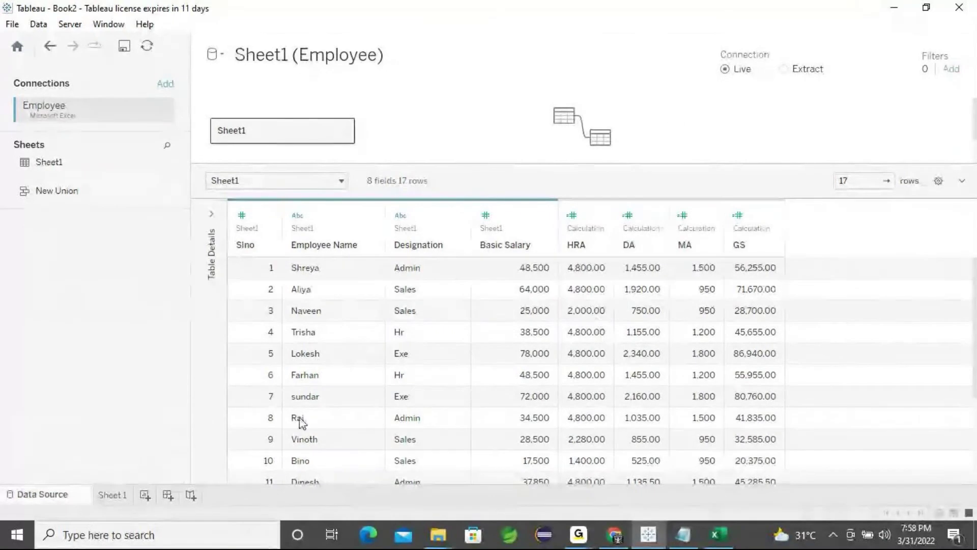
click(784, 70)
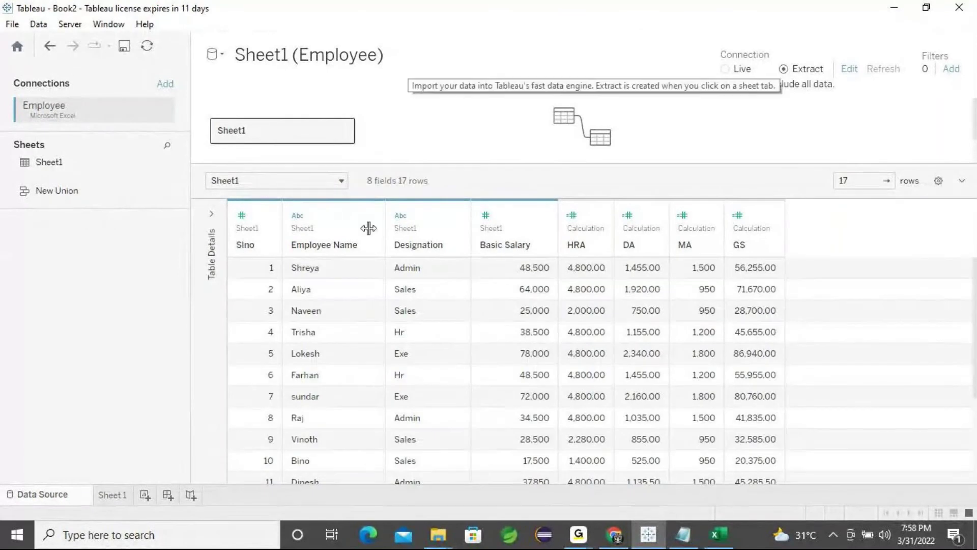
click(114, 495)
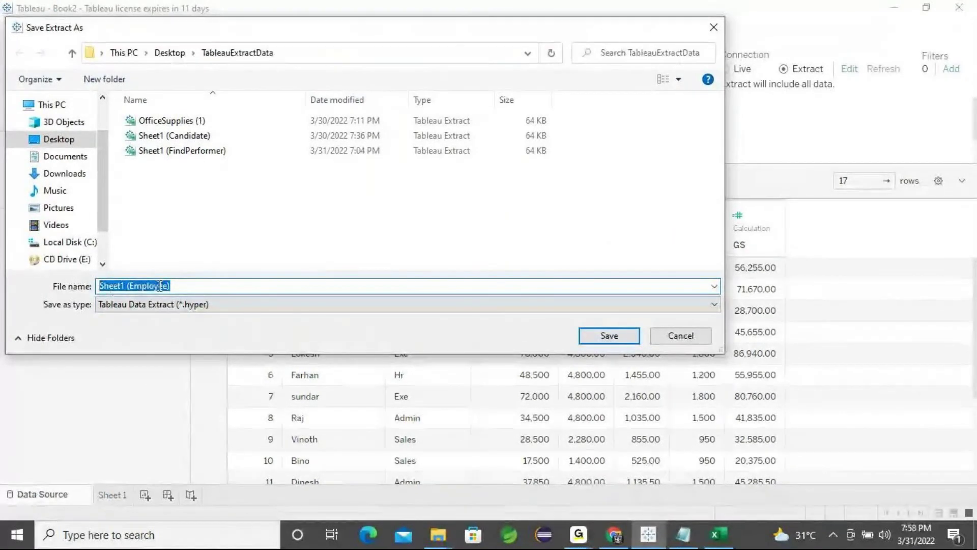
click(608, 335)
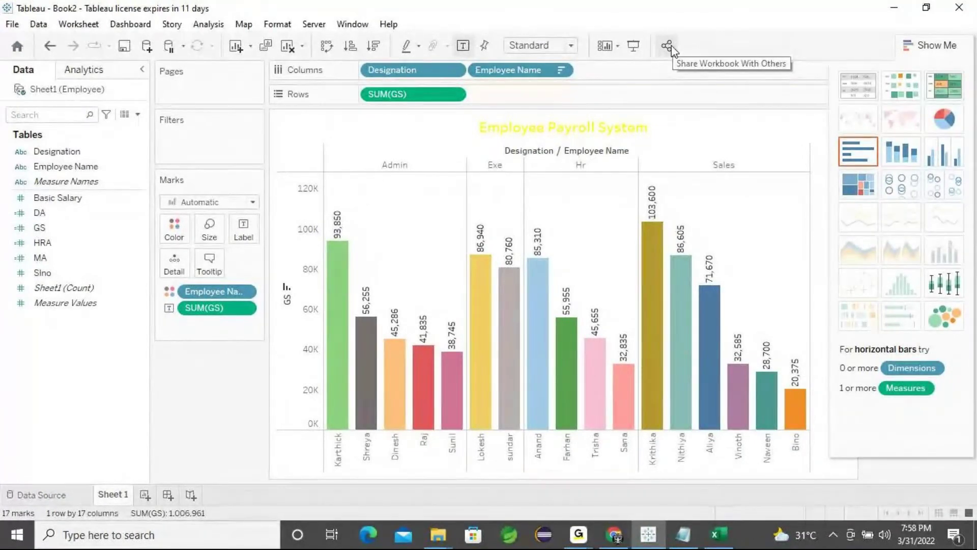
Step: View the gross salary chart in presentation mode and return to the worksheet
click(640, 53)
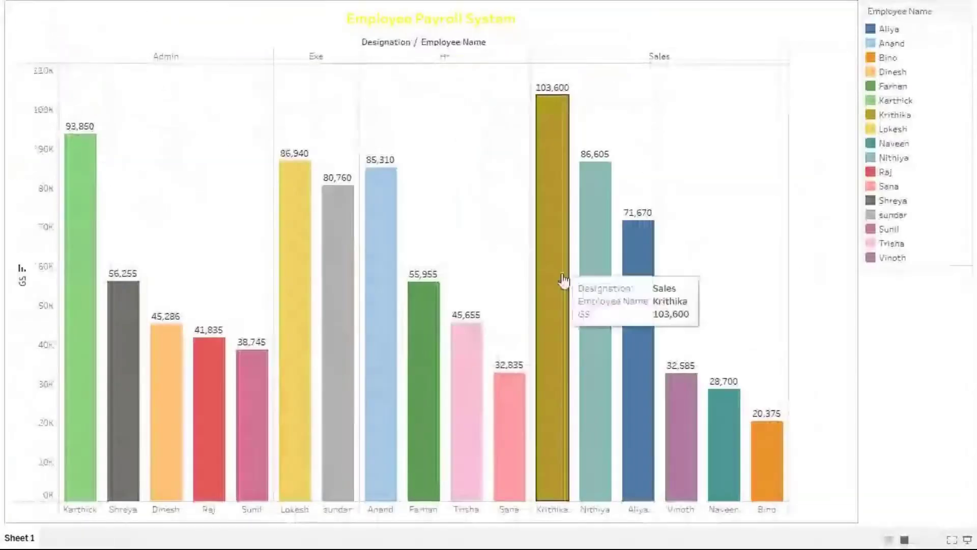
mouse_move(393, 397)
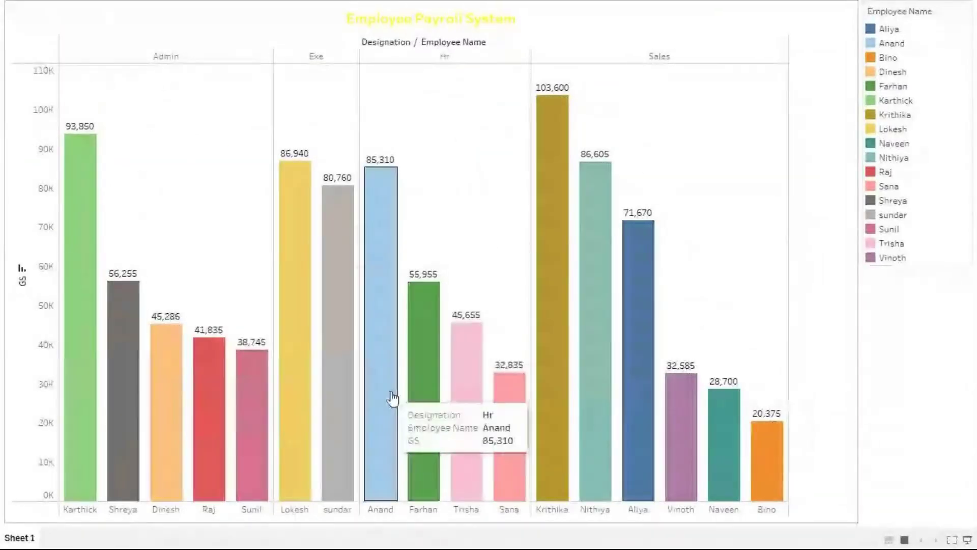
key(Escape)
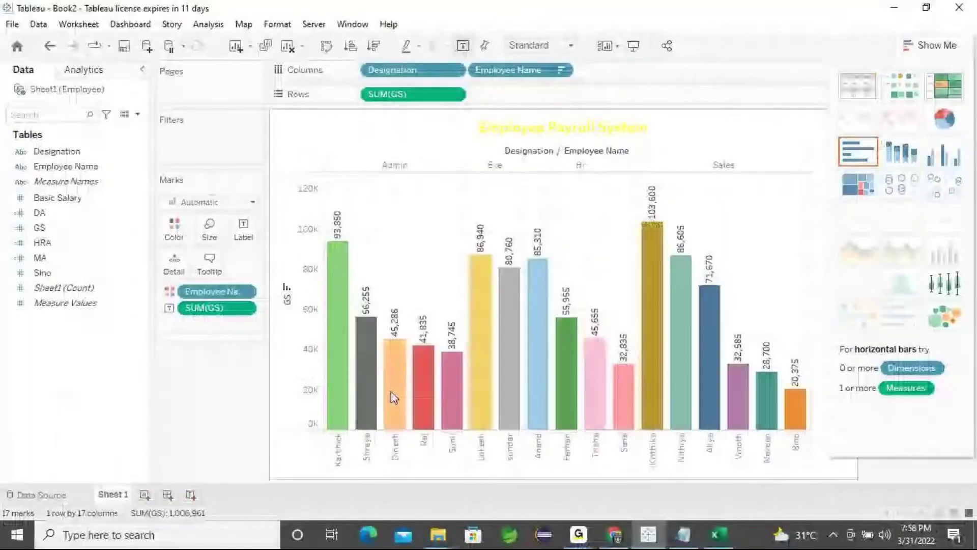
click(667, 47)
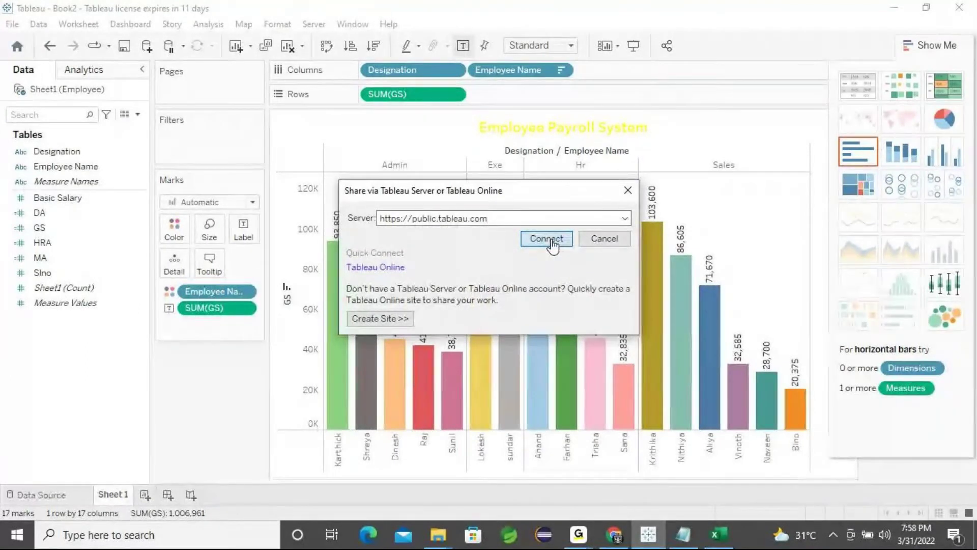
click(549, 240)
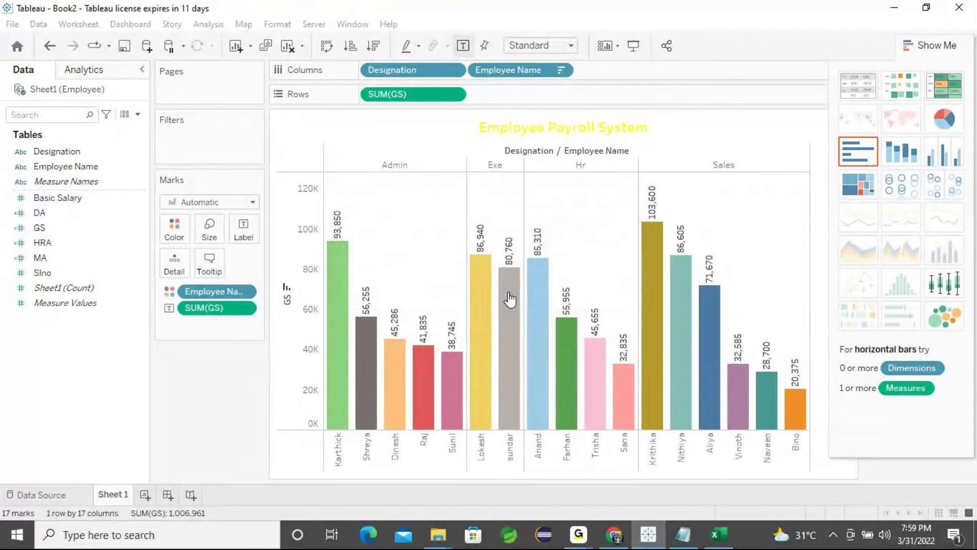
key(ctrl+s)
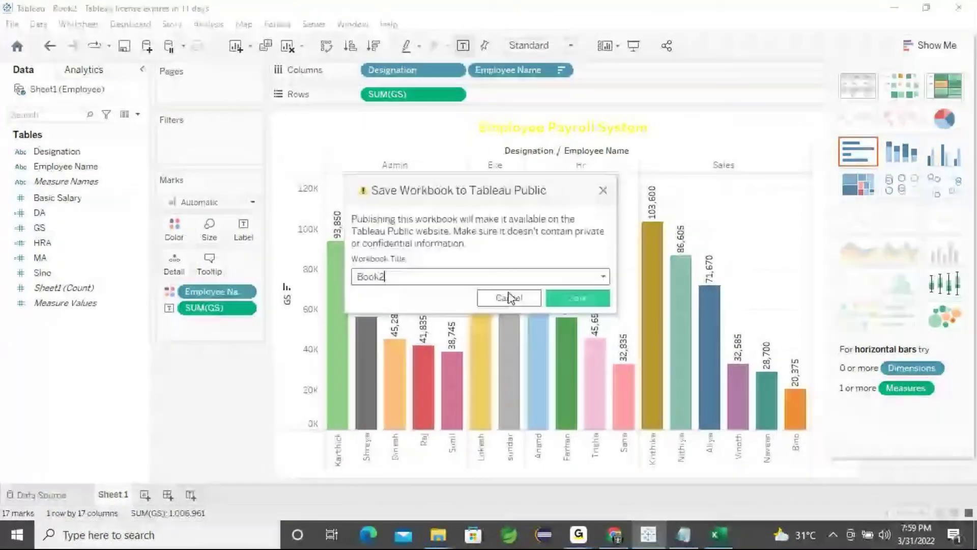
Step: Title the workbook Payroll-System and publish it to Tableau Public
click(357, 278)
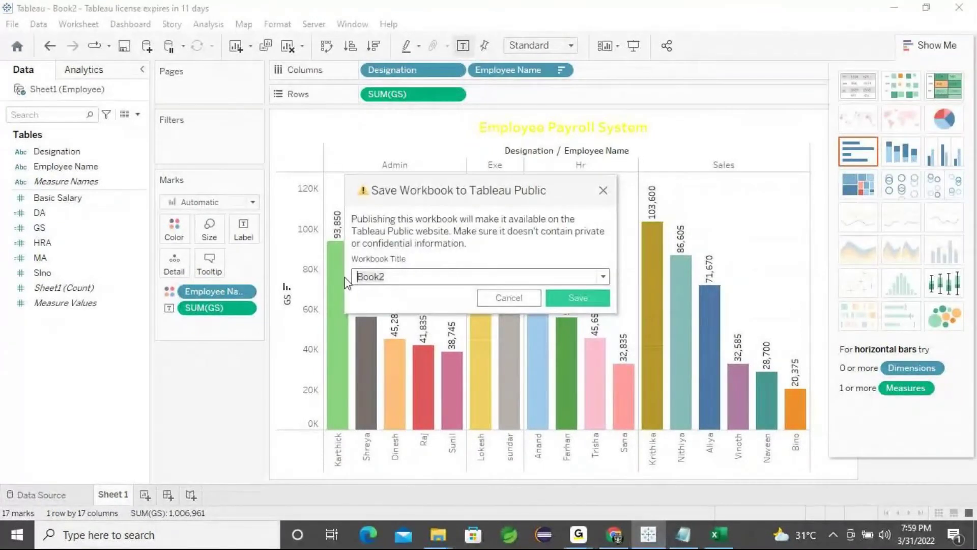
key(Delete)
key(Delete)
key(Delete)
key(Delete)
key(Delete)
text(Payroll)
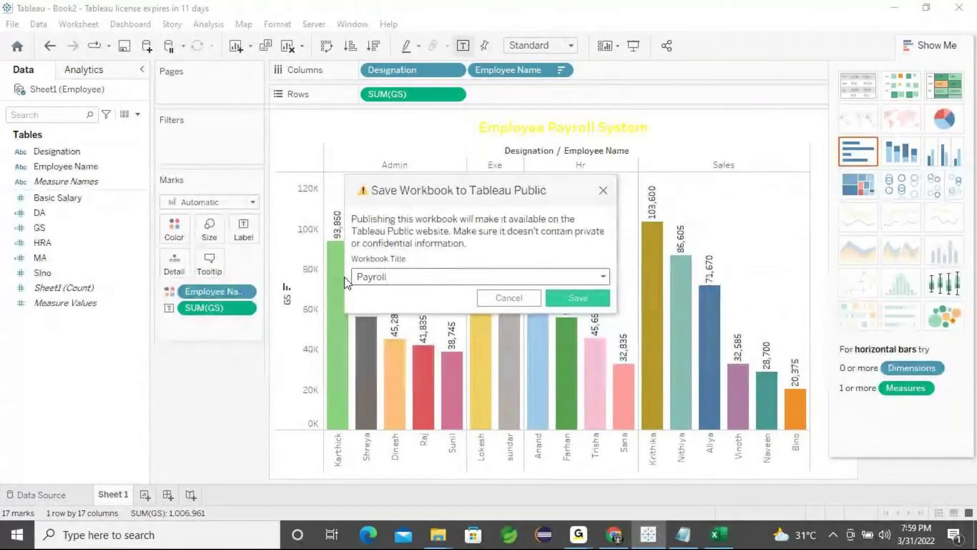
text(-System)
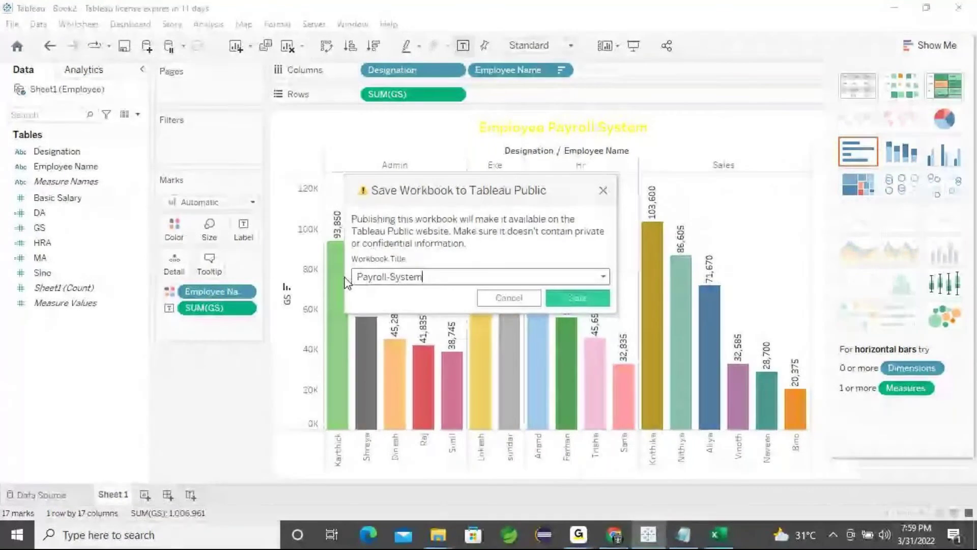
click(566, 302)
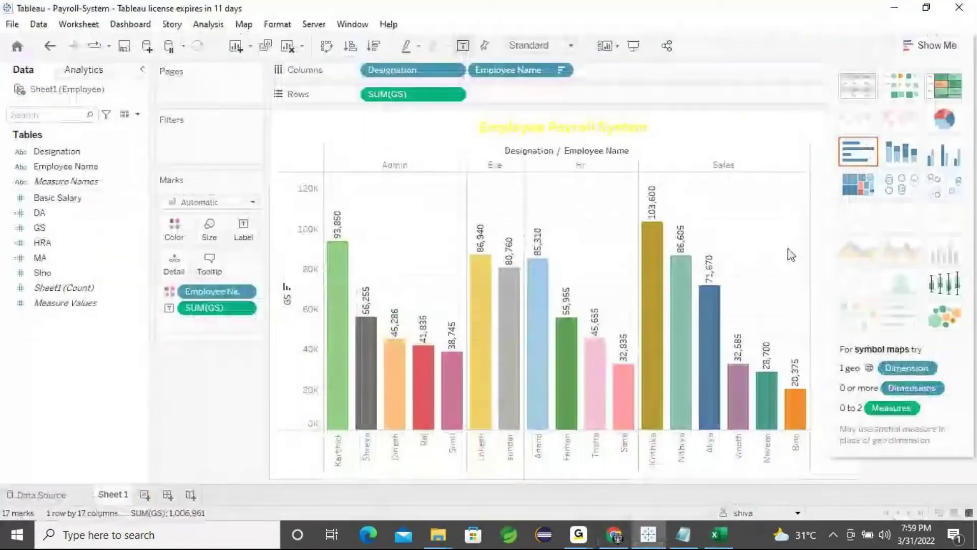
click(904, 5)
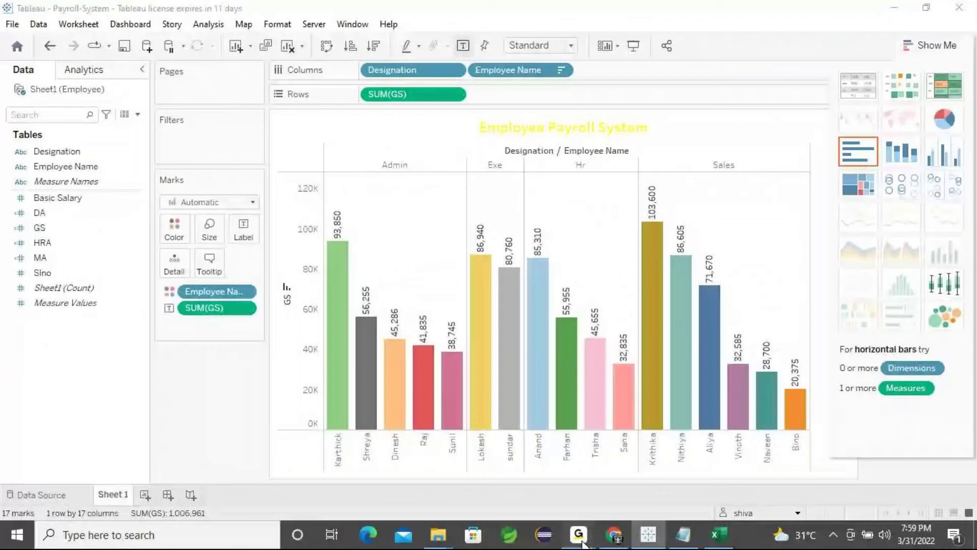